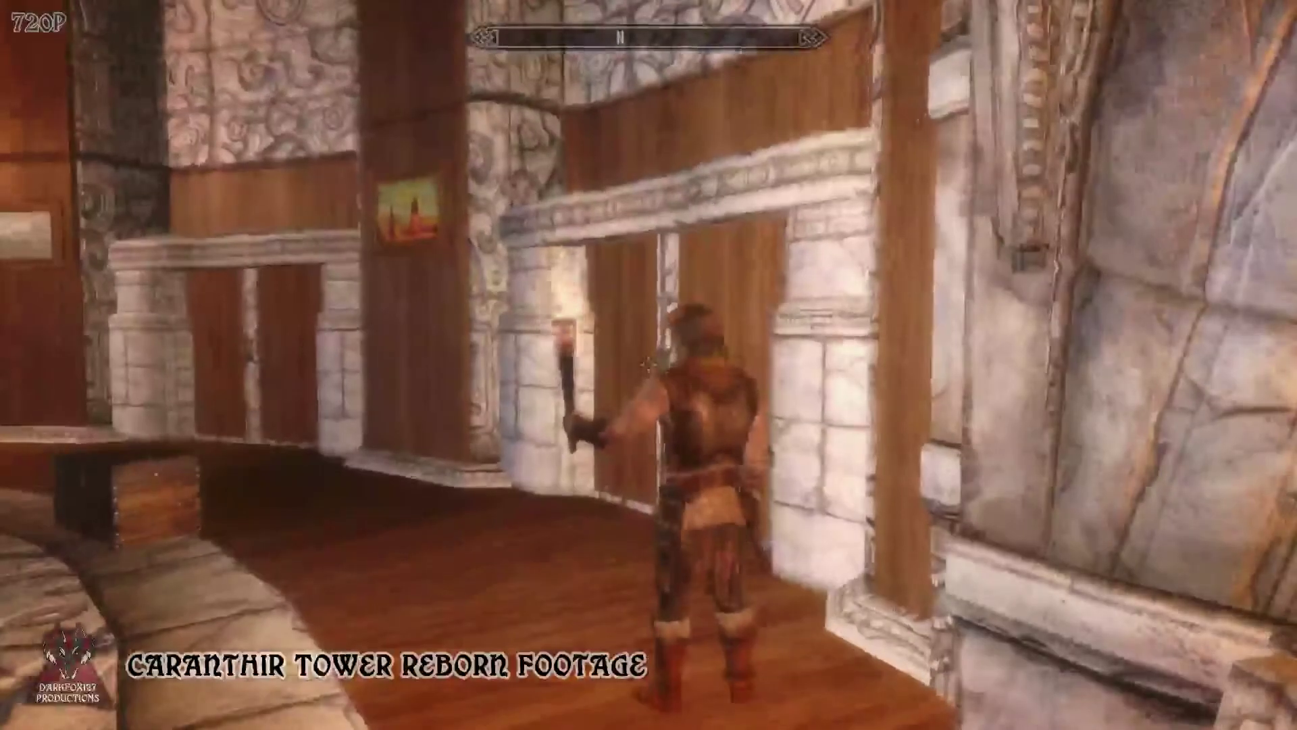
- Kill the torch-carrying character standing by the doorway with the console command kill
key(grave)
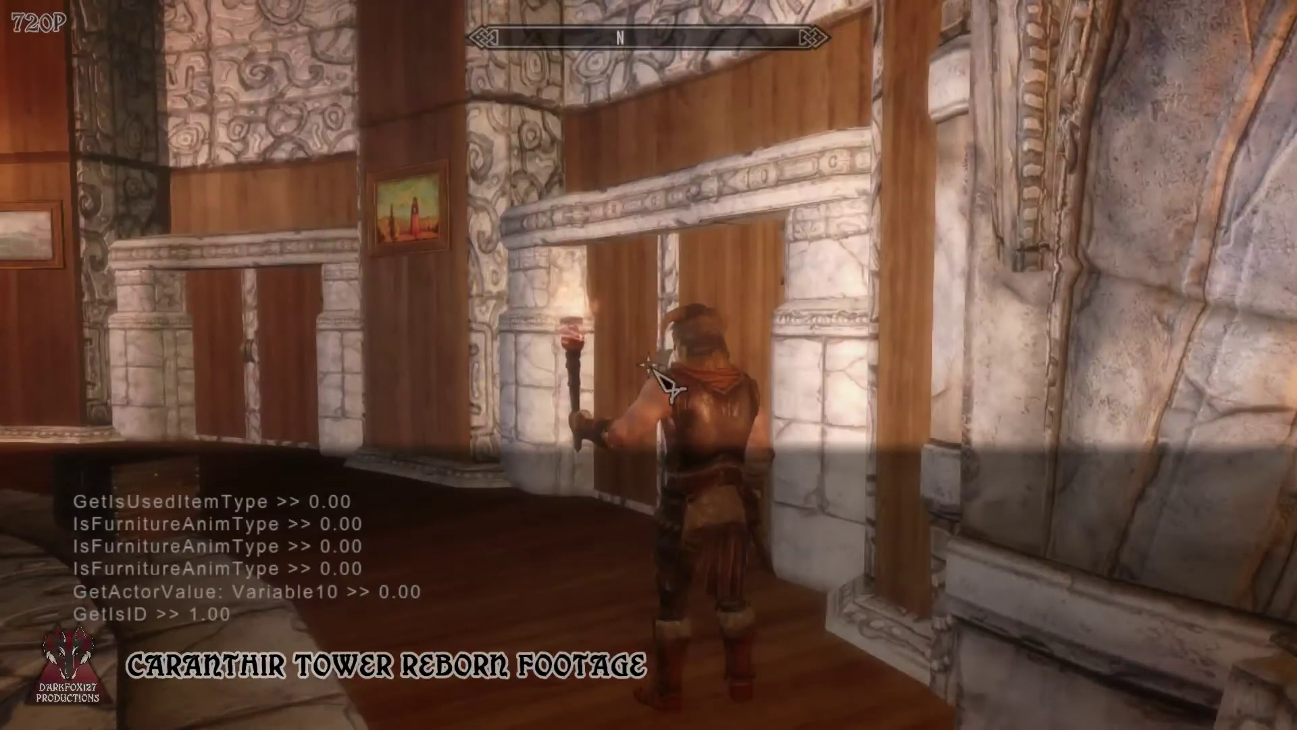
click(709, 396)
text(kill)
key(Return)
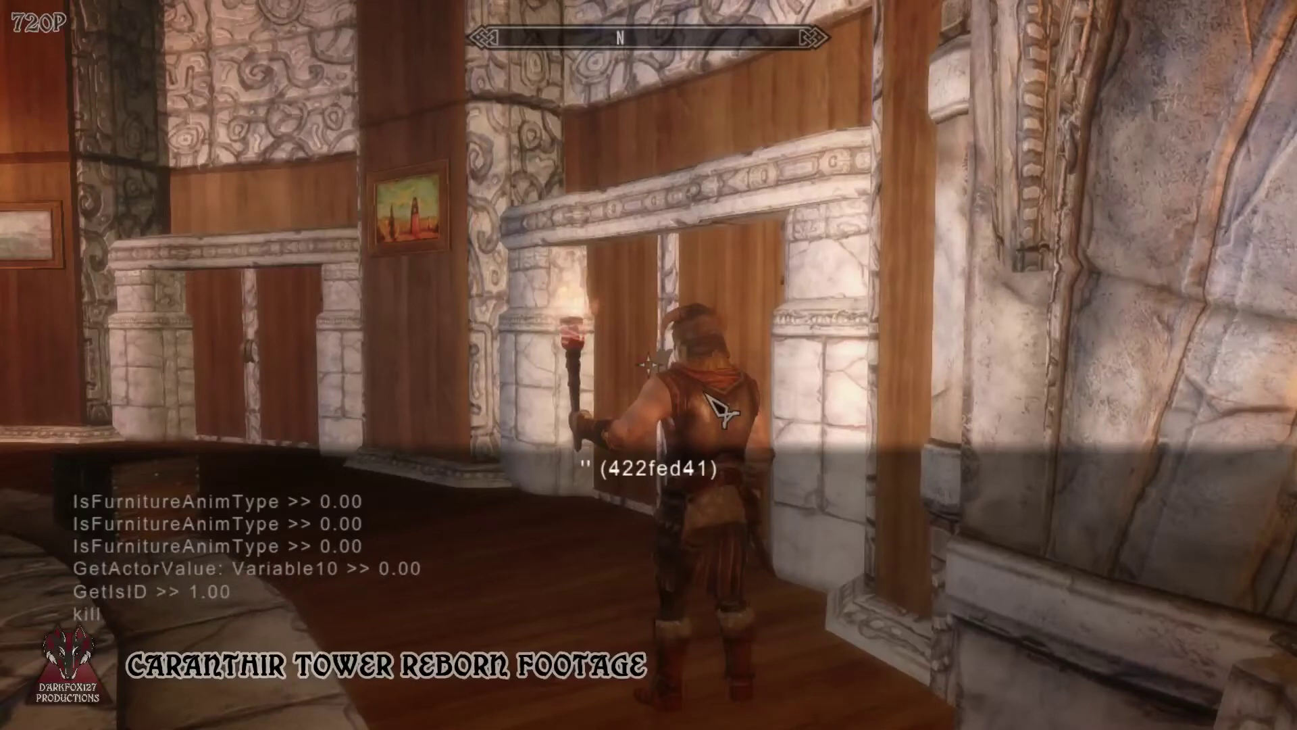
key(grave)
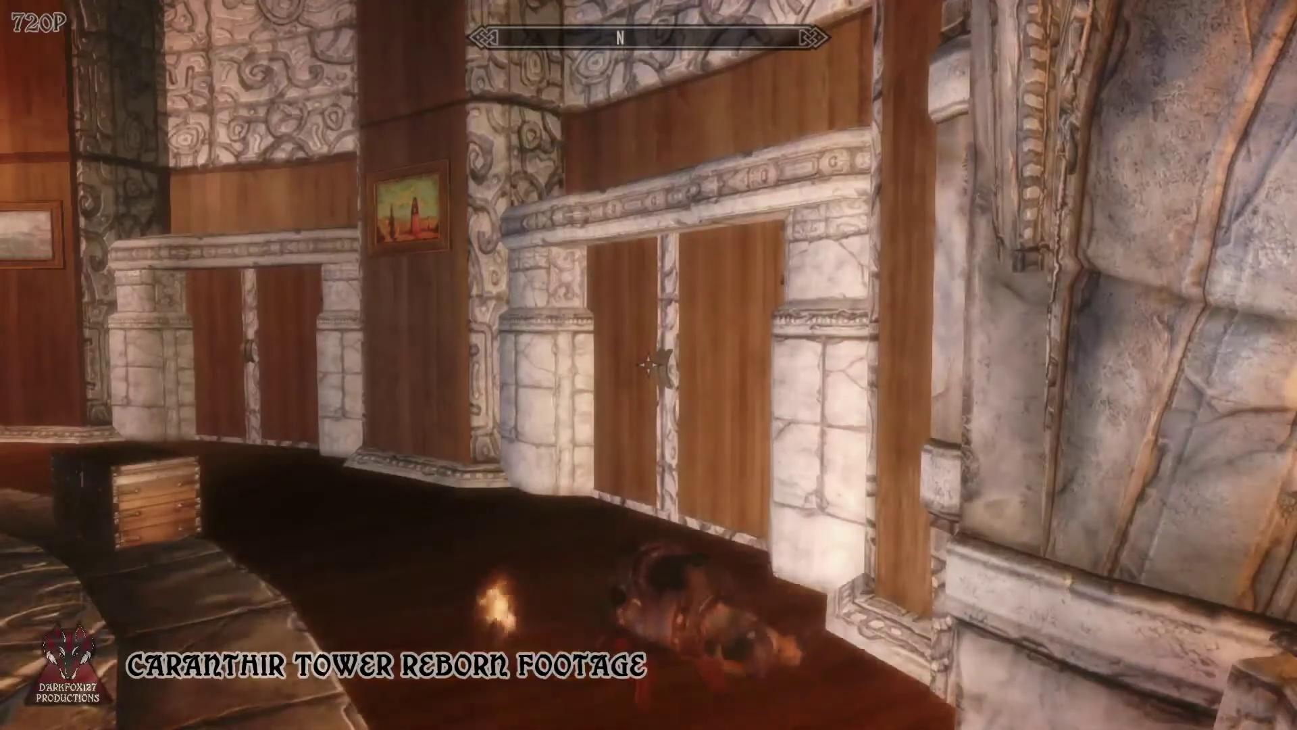
key(w)
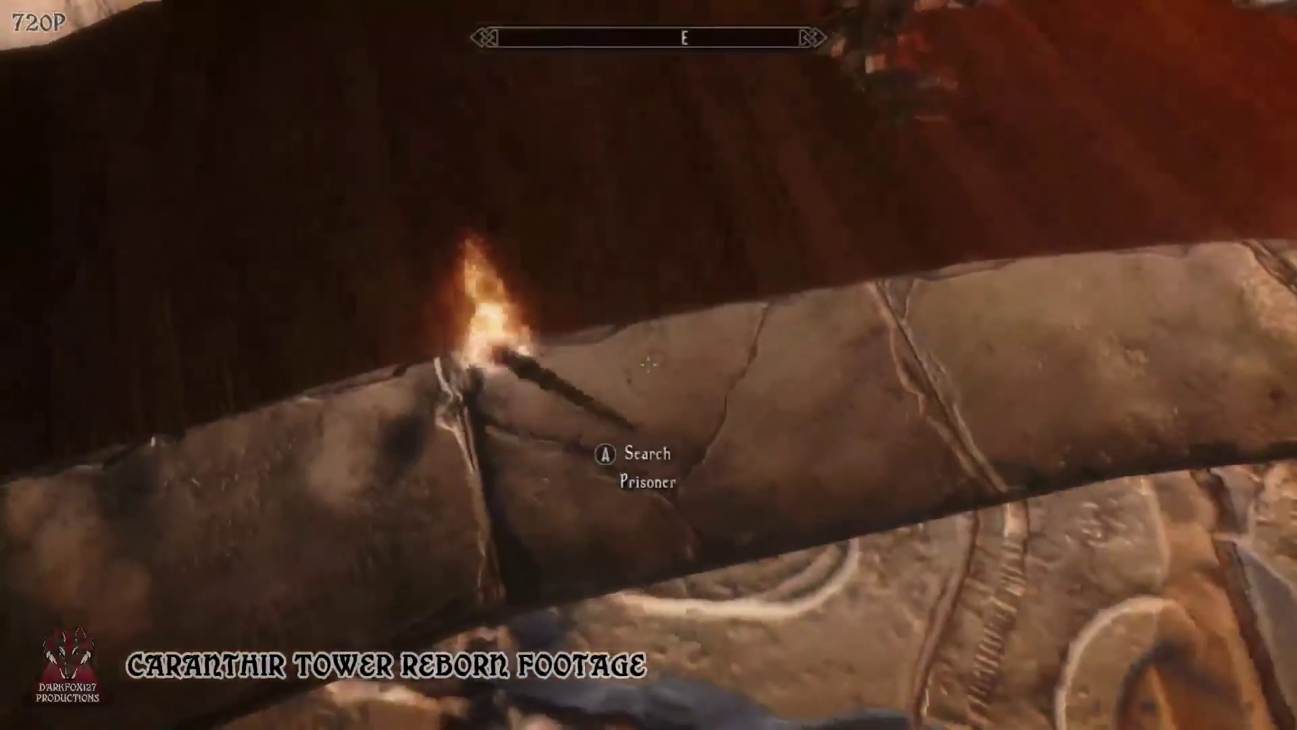
key(w)
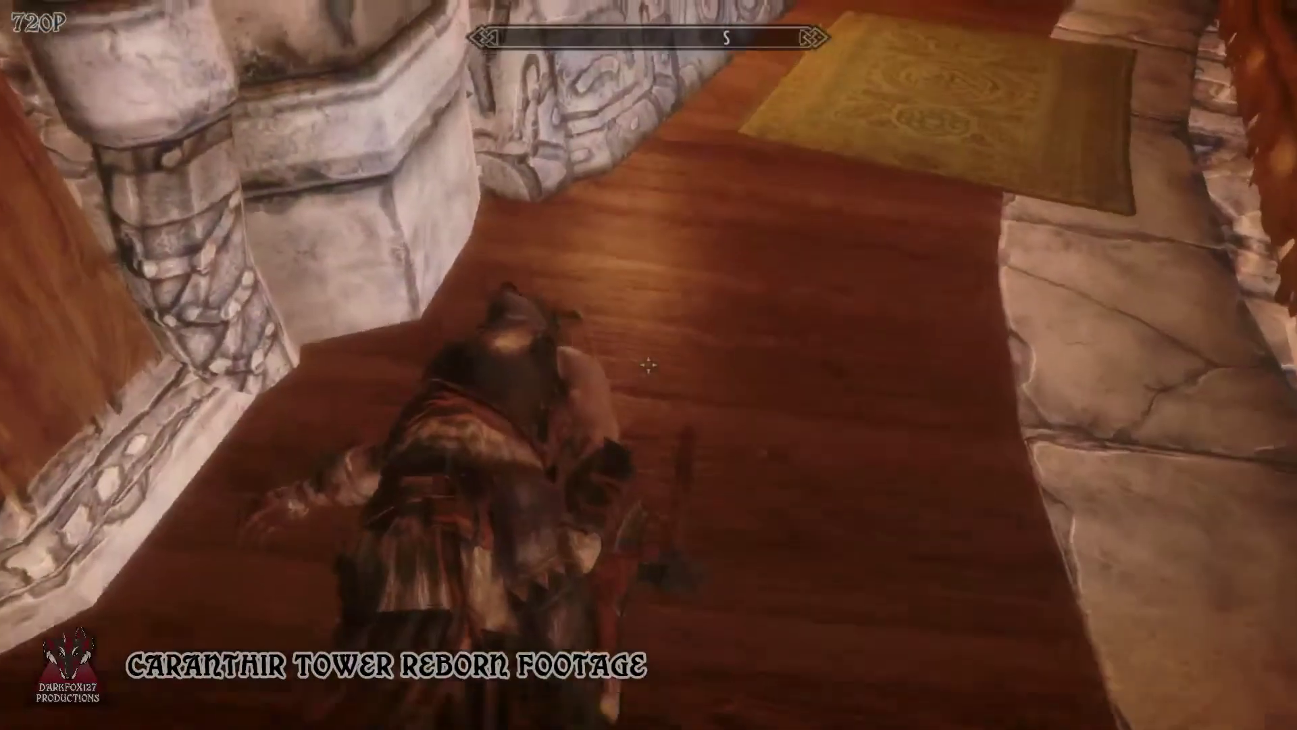
key(w)
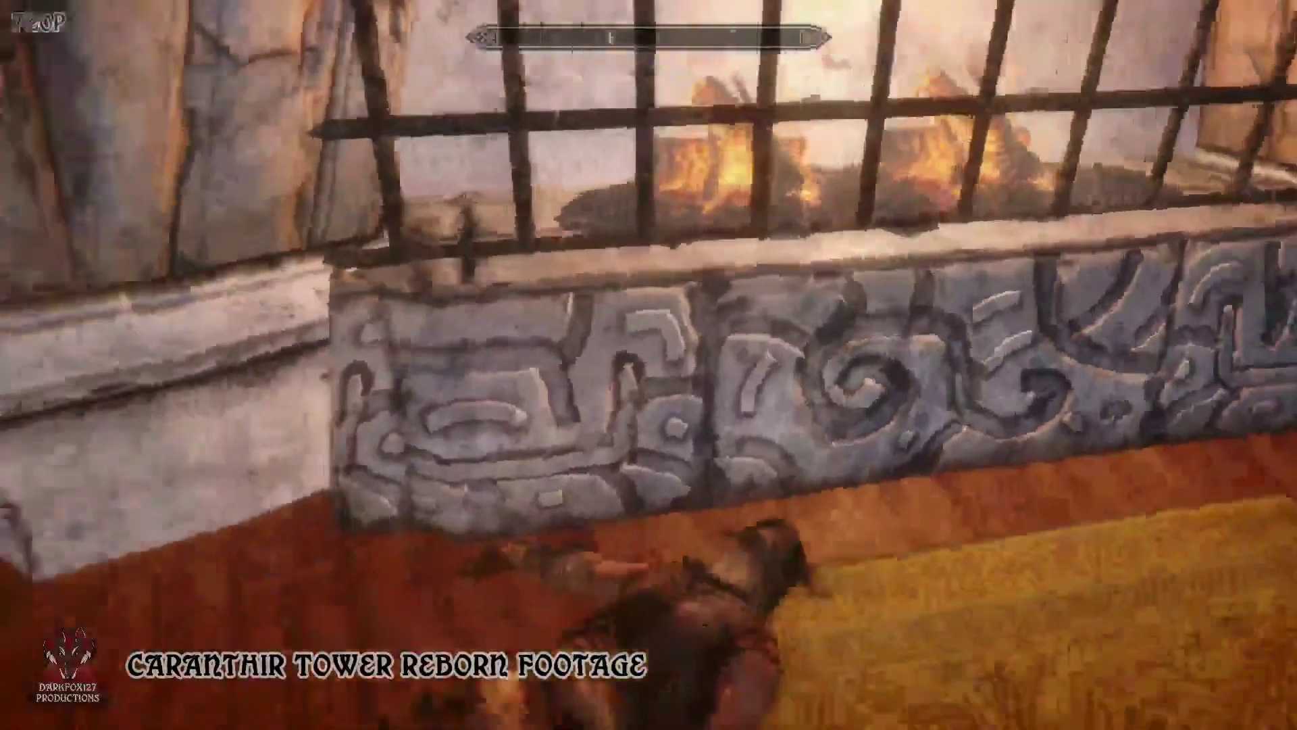
key(e)
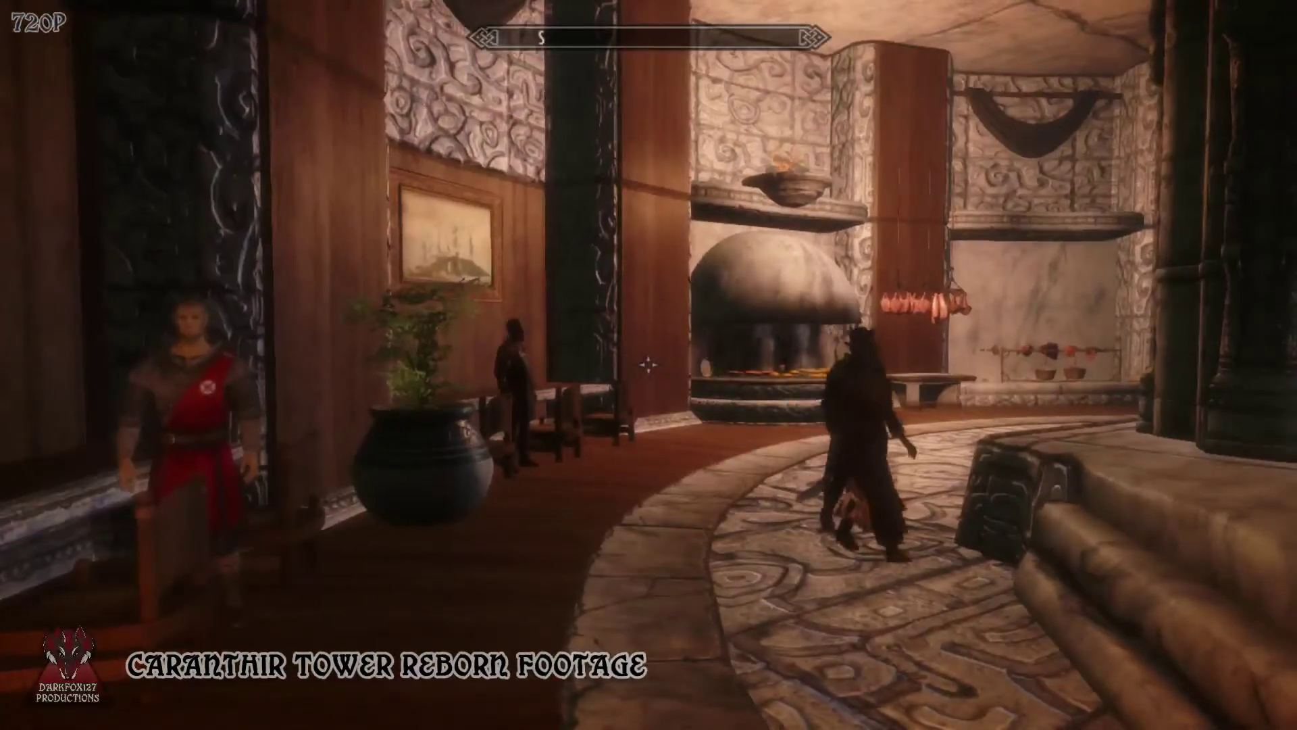
key(j)
key(Tab)
key(Left)
key(Down)
key(Down)
key(Down)
key(Tab)
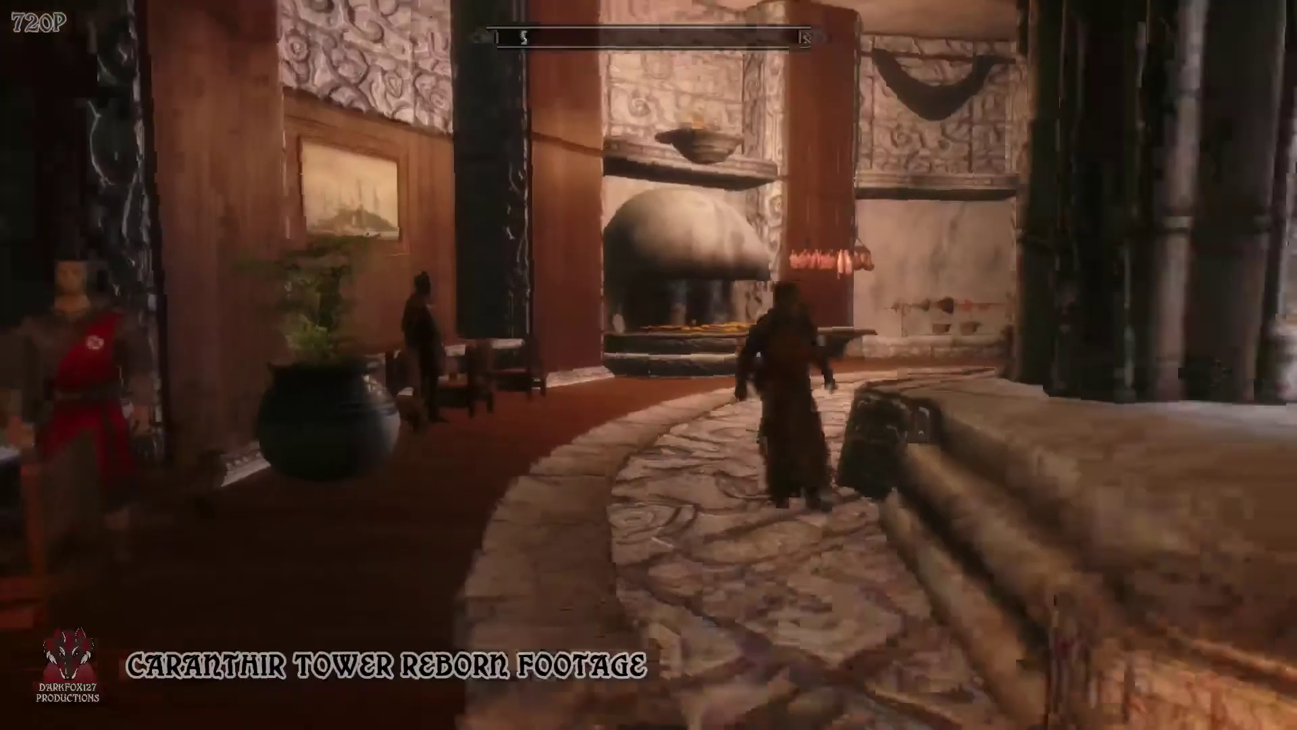
- Quit the game to the desktop without saving
key(j)
key(Right)
key(Down)
key(Down)
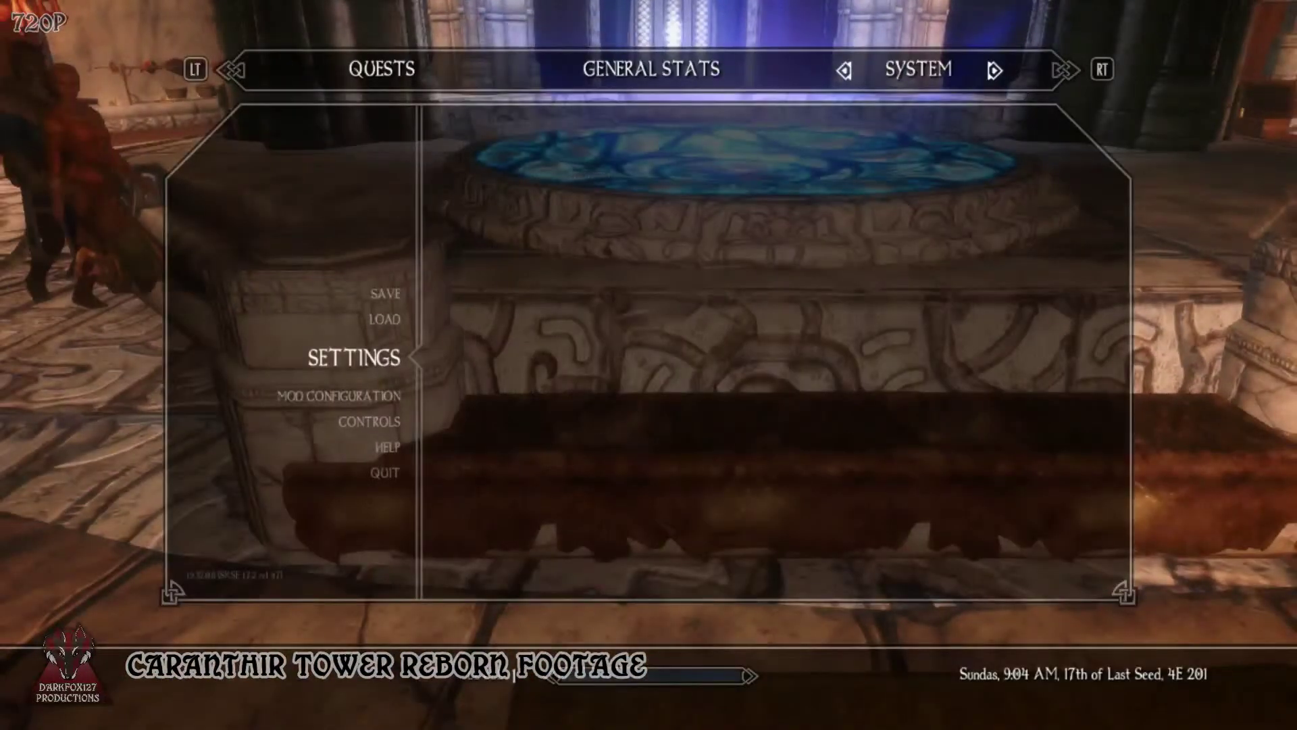
key(Down)
key(Down)
key(Down)
key(Down)
key(Return)
key(Down)
key(Return)
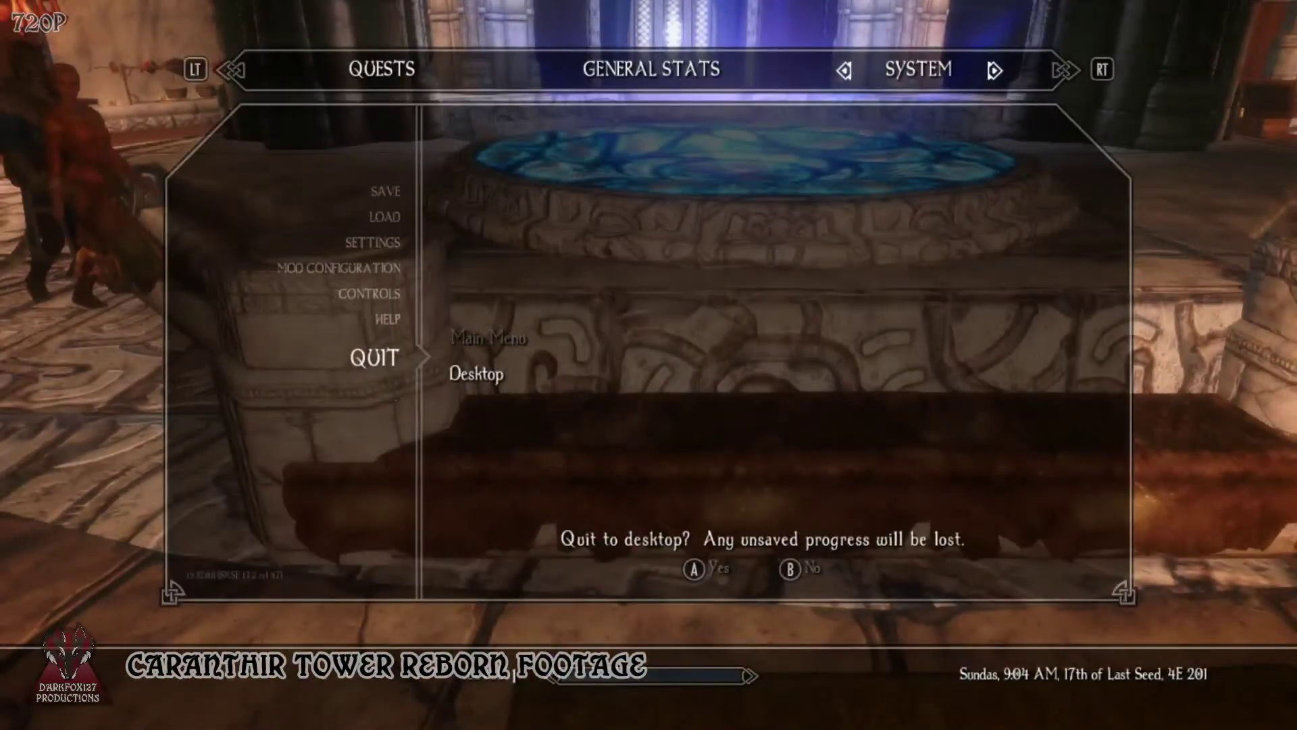
key(Return)
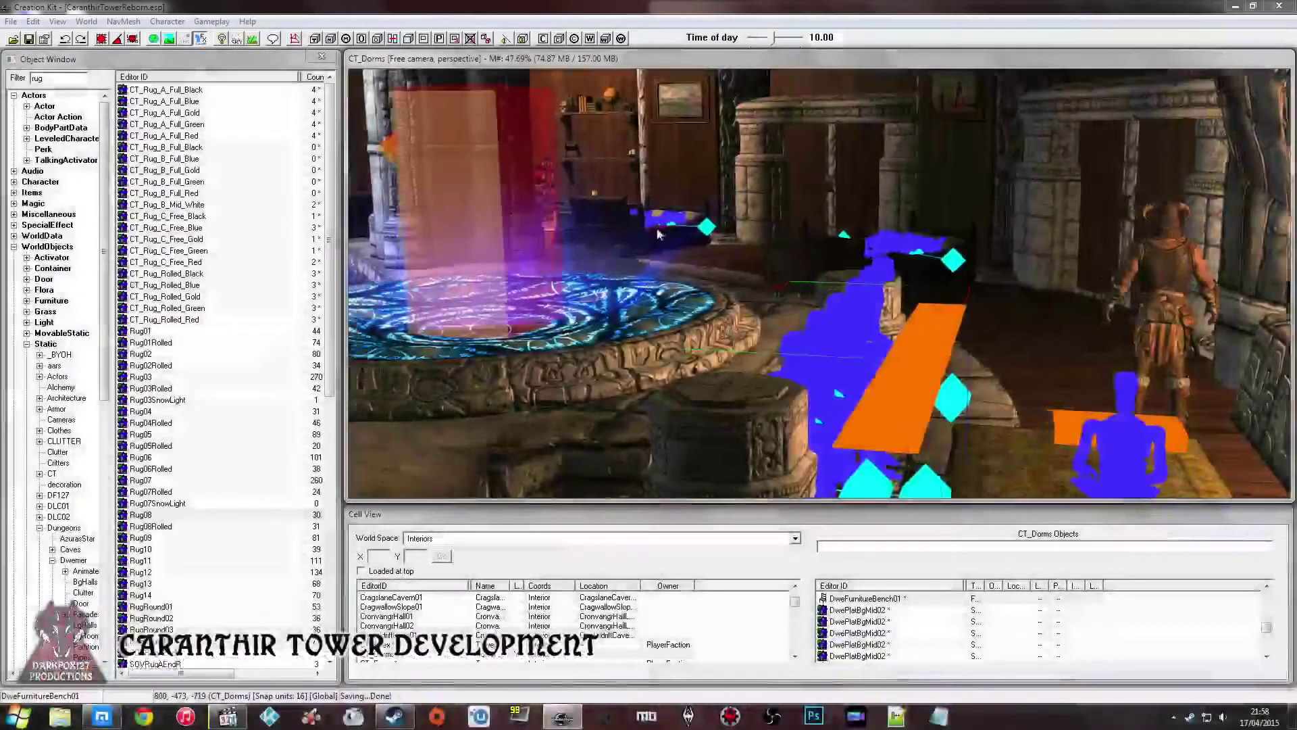
- Lower the stone column beside the row of seated figures in the CT_Dorms cell
middle_drag(568, 270, 591, 257)
click(572, 266)
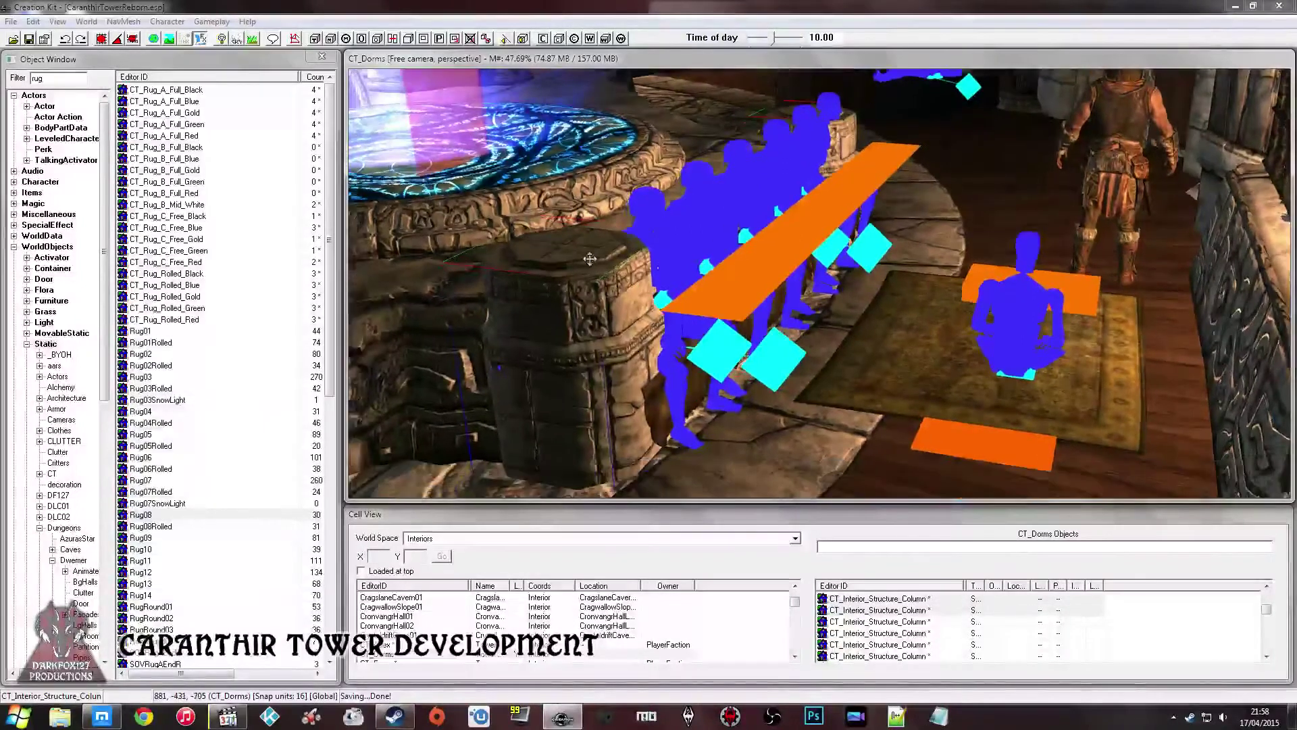
drag(609, 252, 609, 308)
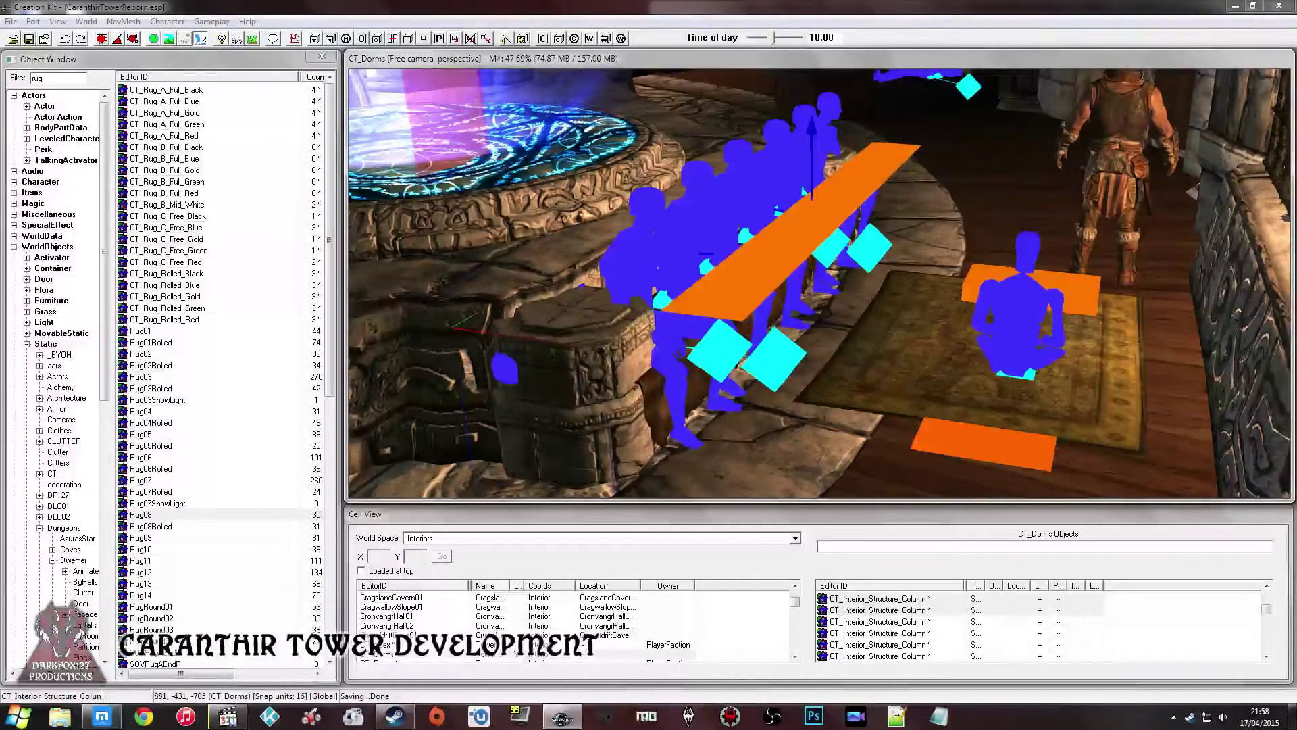
middle_drag(609, 306, 610, 307)
shift+middle_drag(614, 304, 612, 273)
scroll(606, 266, up, 2)
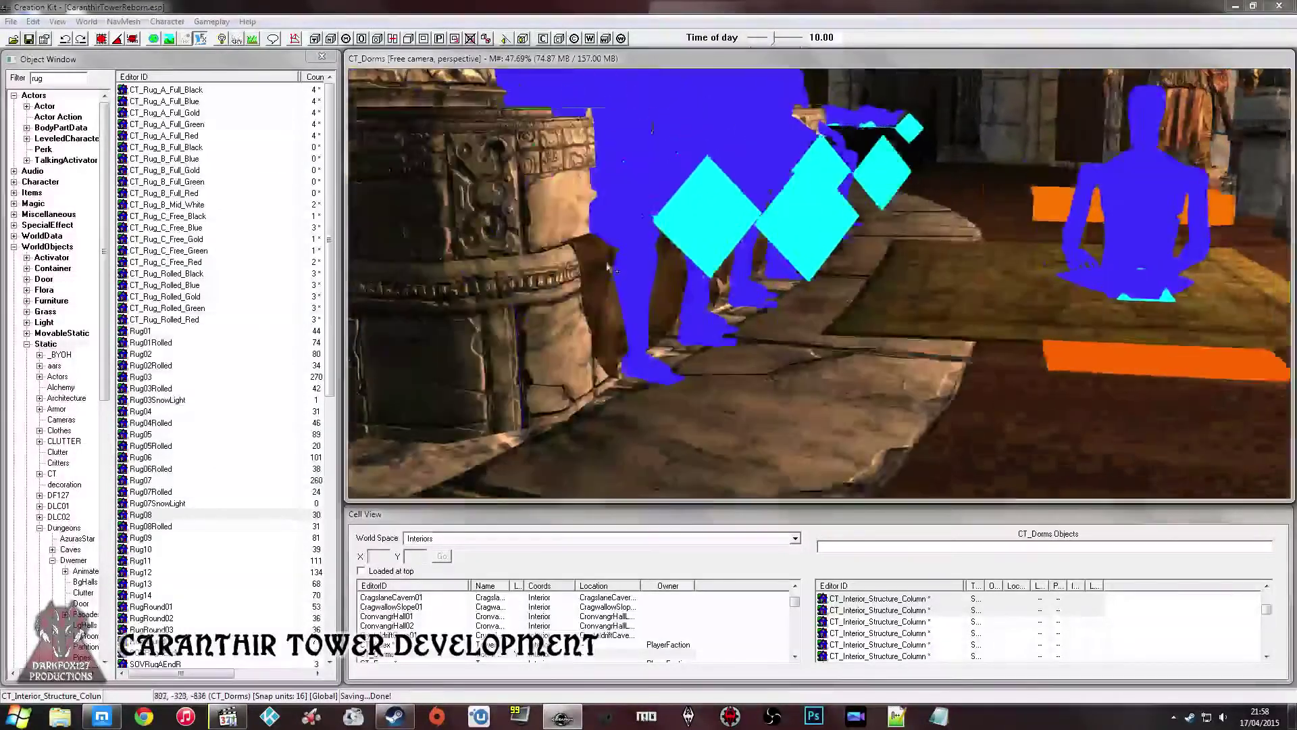
- Delete the two nearest seated bench furniture pieces beside the stone column, leaving the brown cover in place
scroll(611, 269, up, 2)
click(720, 264)
key(Delete)
click(619, 230)
key(Delete)
middle_drag(500, 252, 553, 254)
shift+middle_drag(629, 286, 601, 277)
click(598, 270)
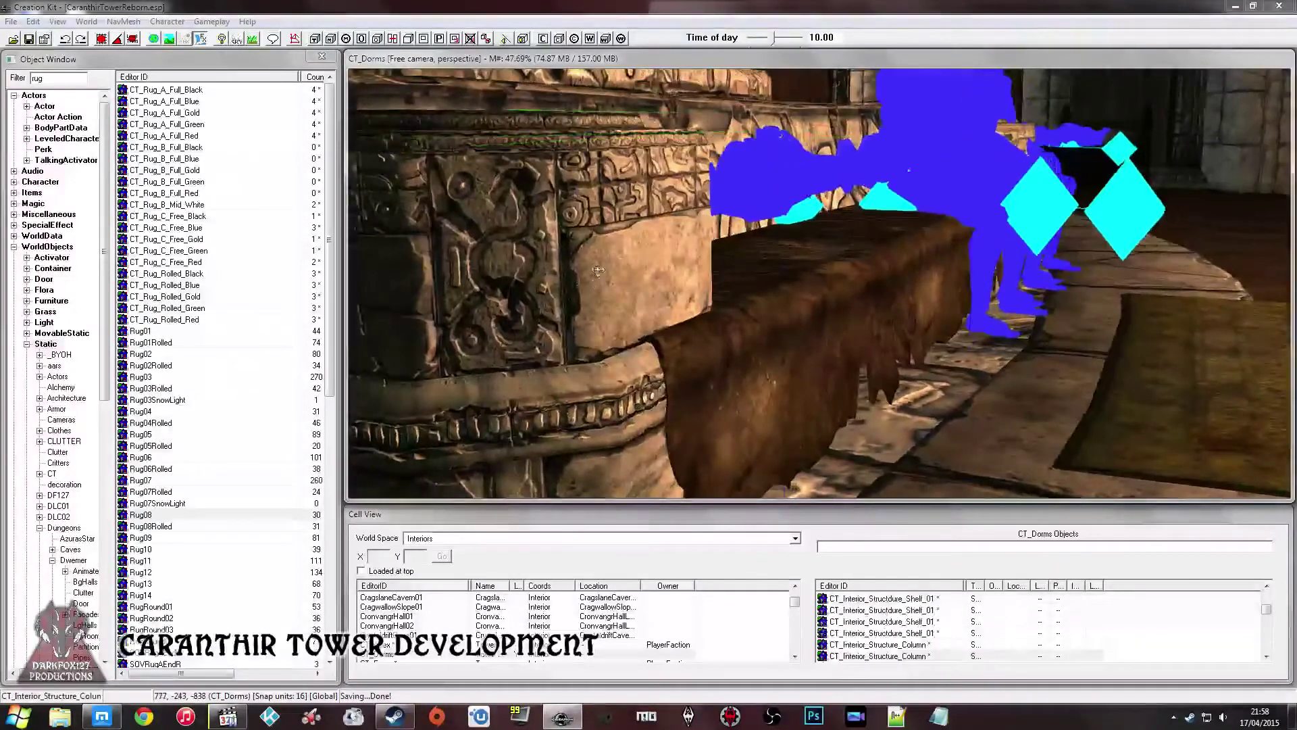
- Copy the model path from the CT_Furnitre_Test_Covers base furniture form and leave the form unchanged
scroll(611, 267, down, 5)
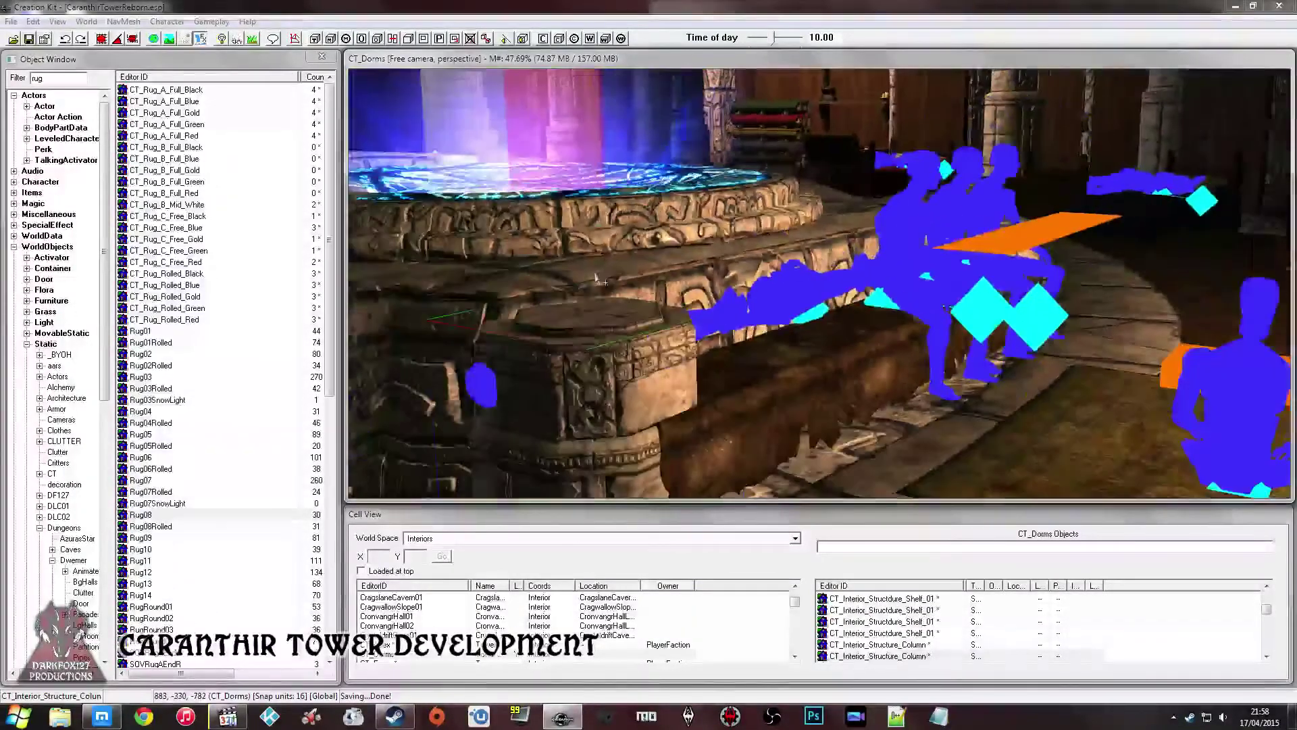
double_click(766, 291)
click(746, 240)
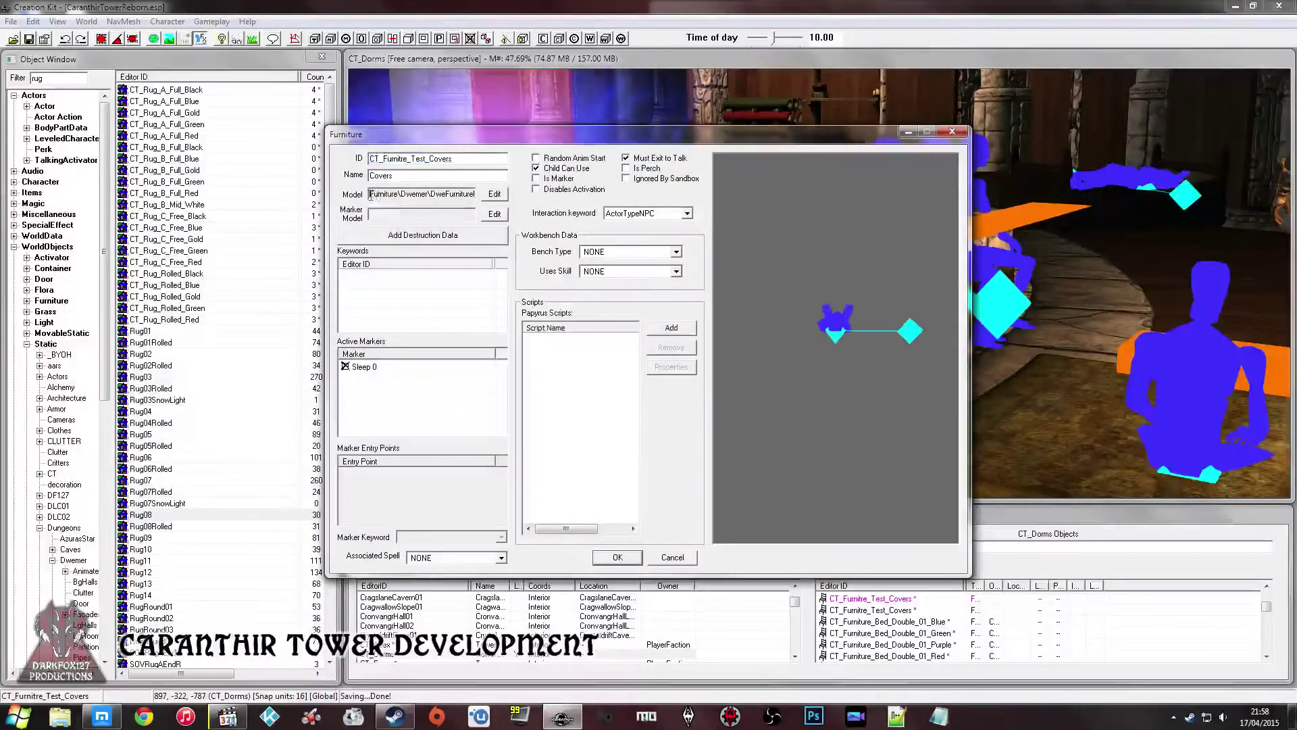
right_click(458, 195)
click(510, 238)
click(671, 557)
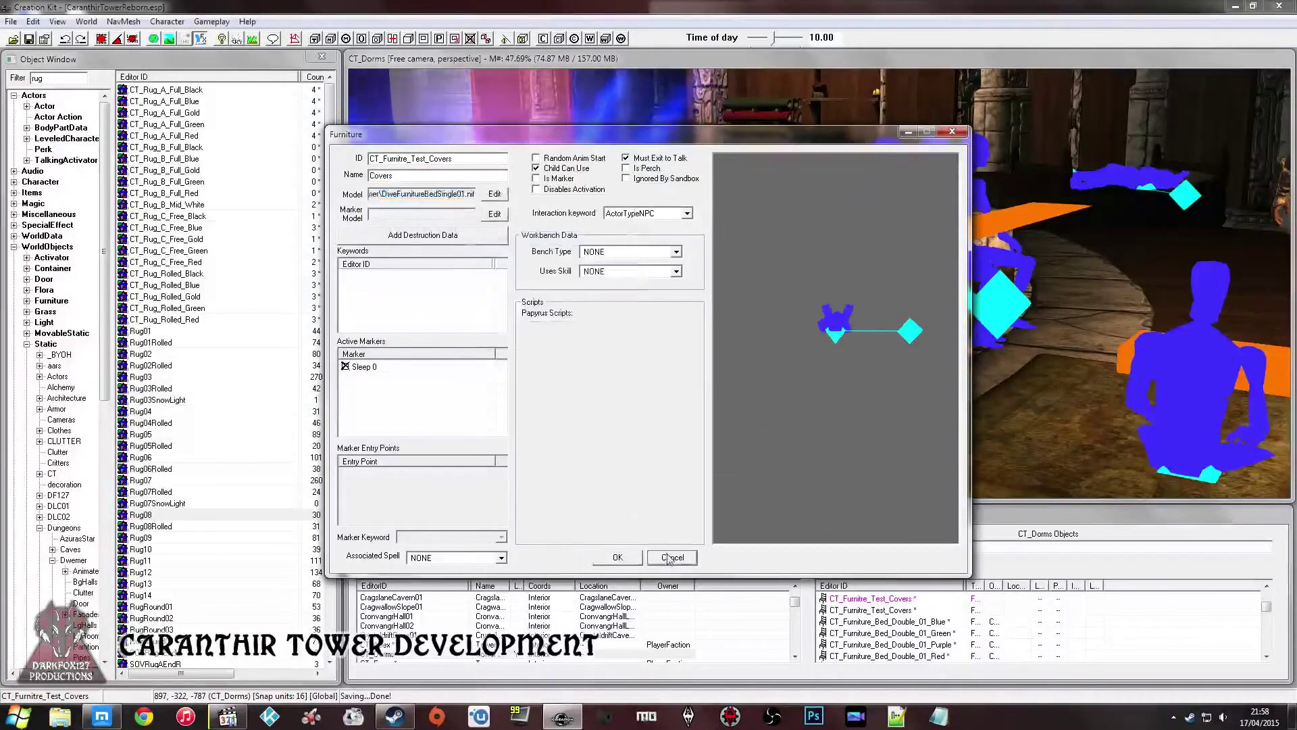
- Create a new static object with the ID CT_Bench_Material_Brown
click(169, 343)
right_click(169, 343)
click(188, 360)
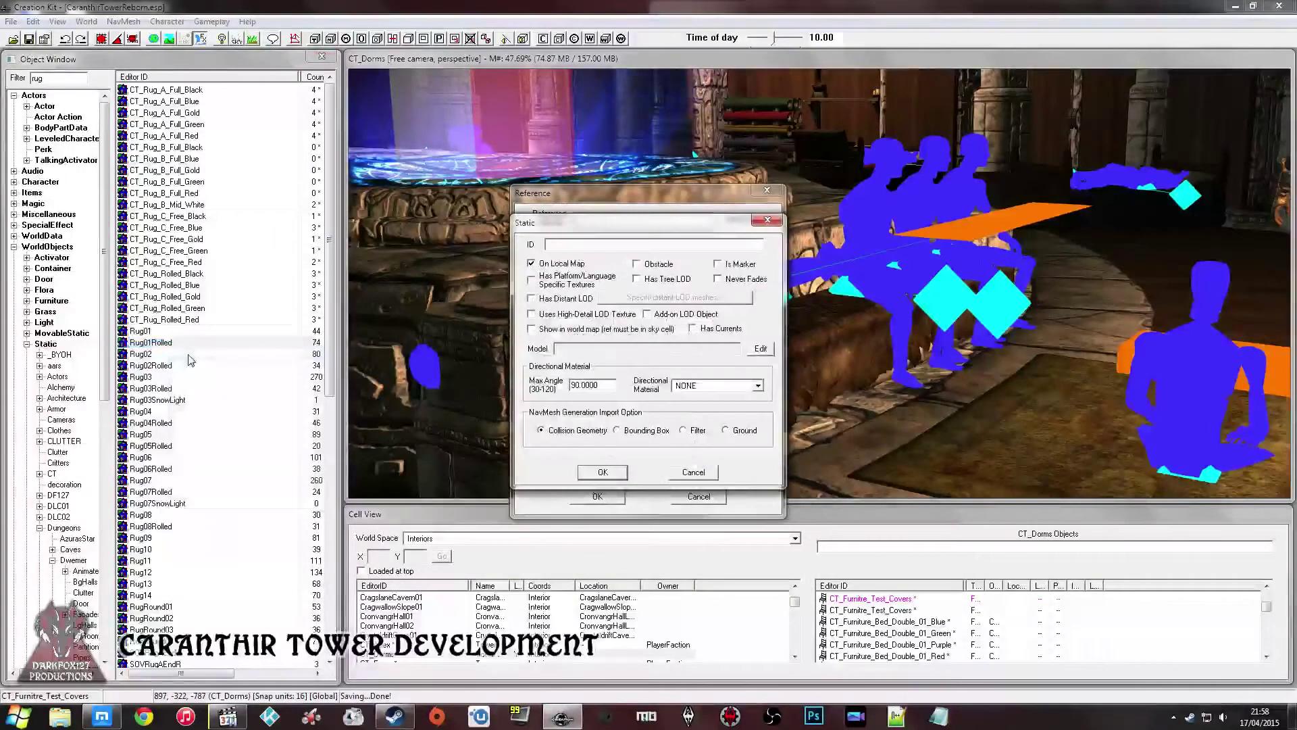
text(CT_B)
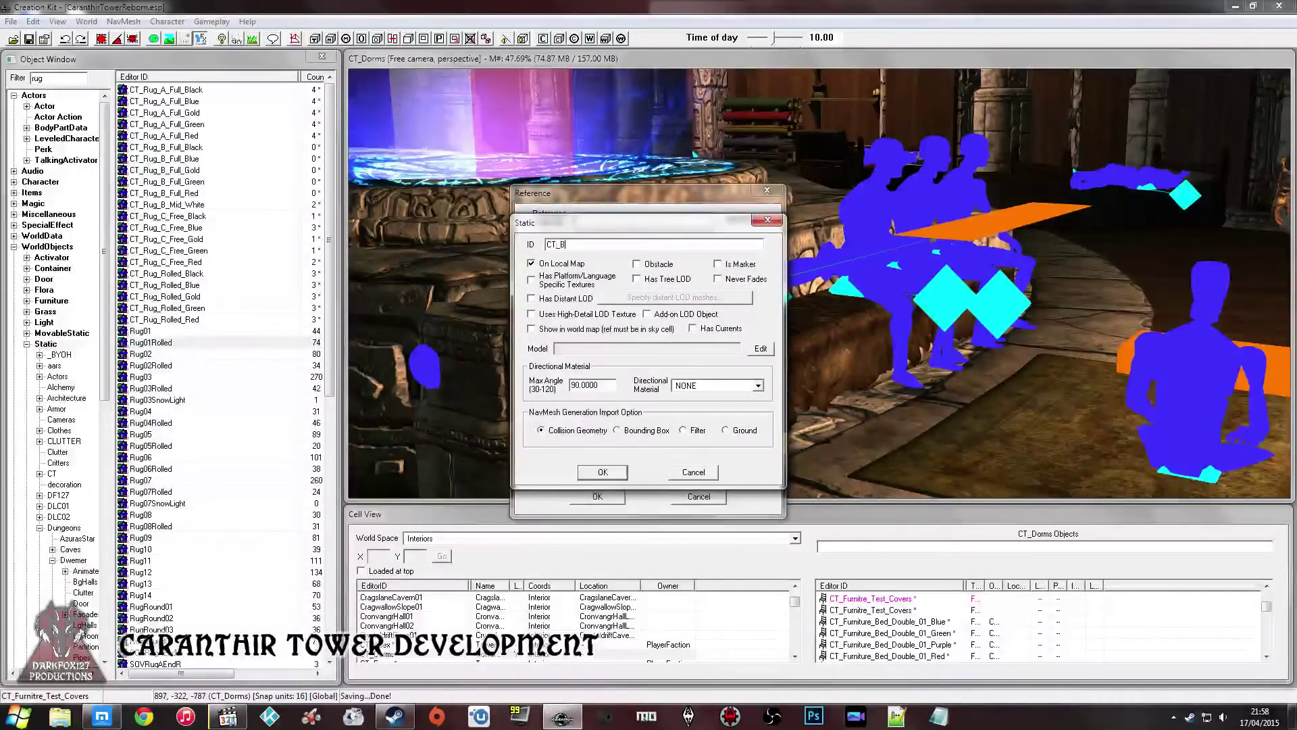
text(ench_Materi)
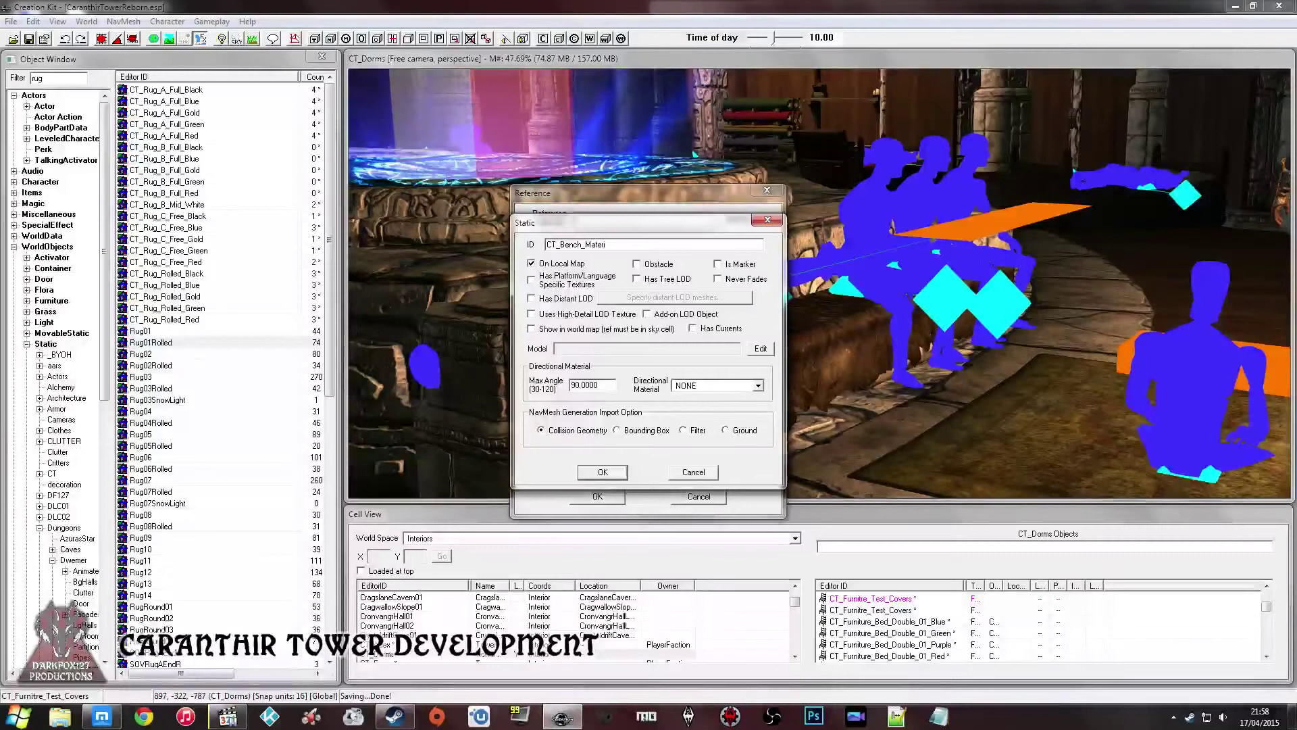
text(al_Brown)
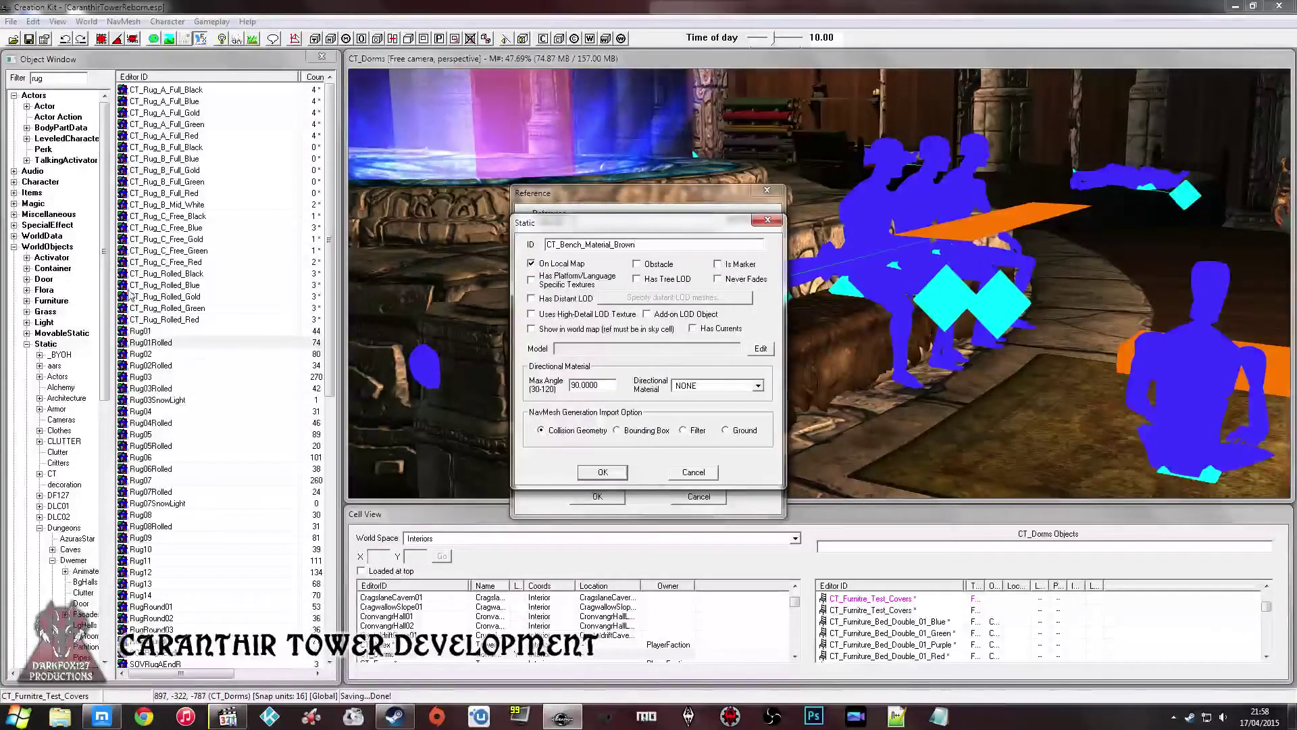
- Start choosing a model file for the new static and browse to the Meshes folder
click(761, 348)
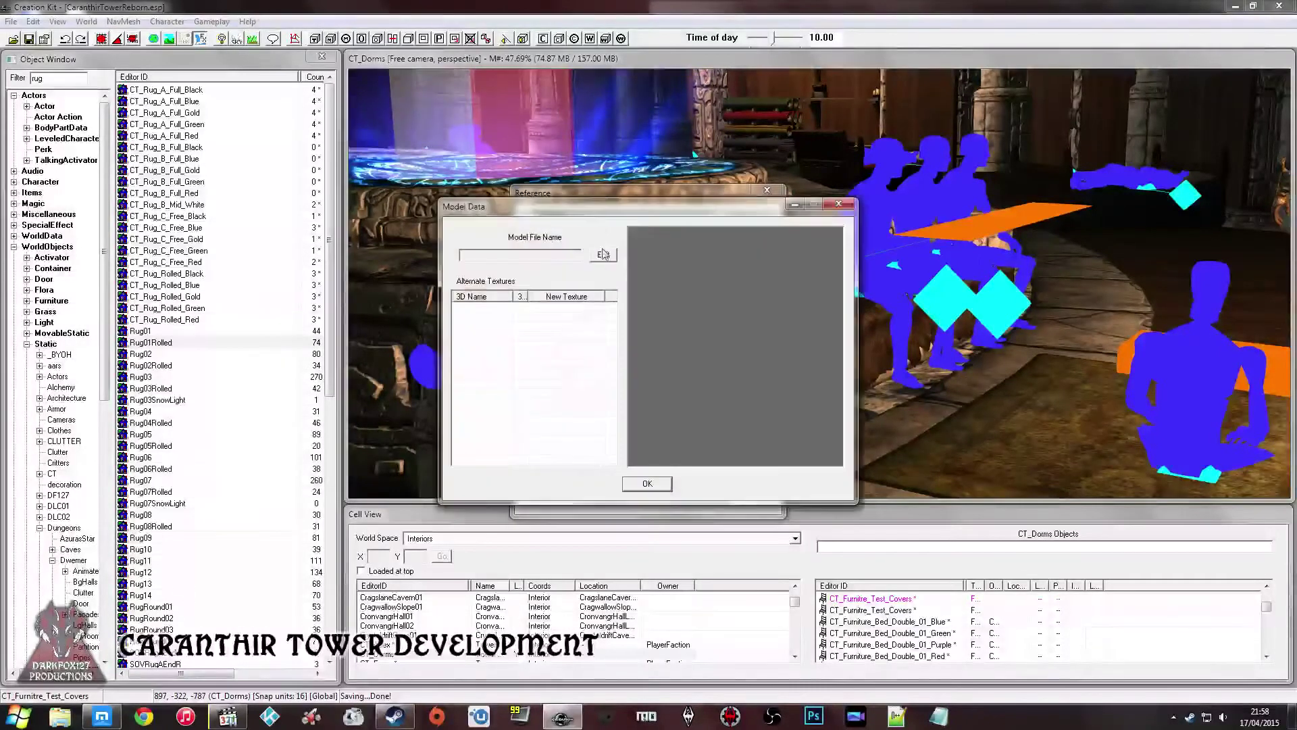
click(603, 254)
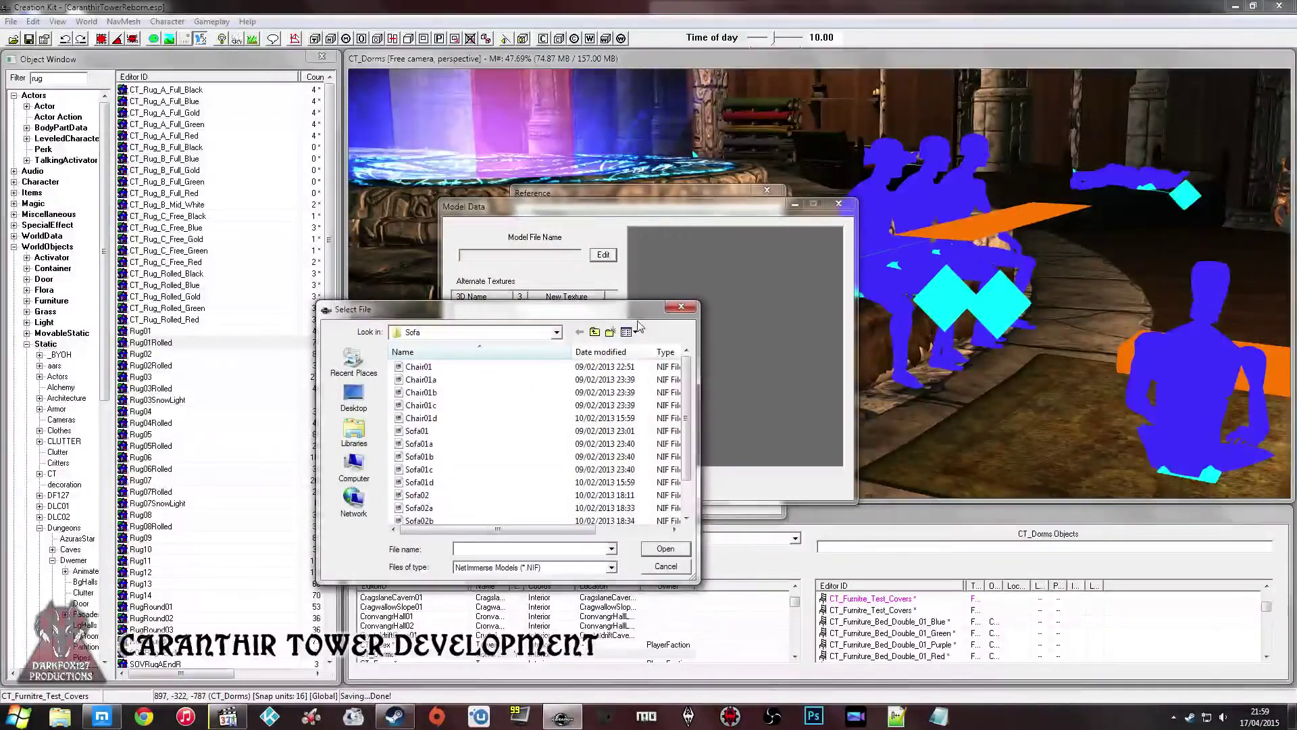
key(ctrl+v)
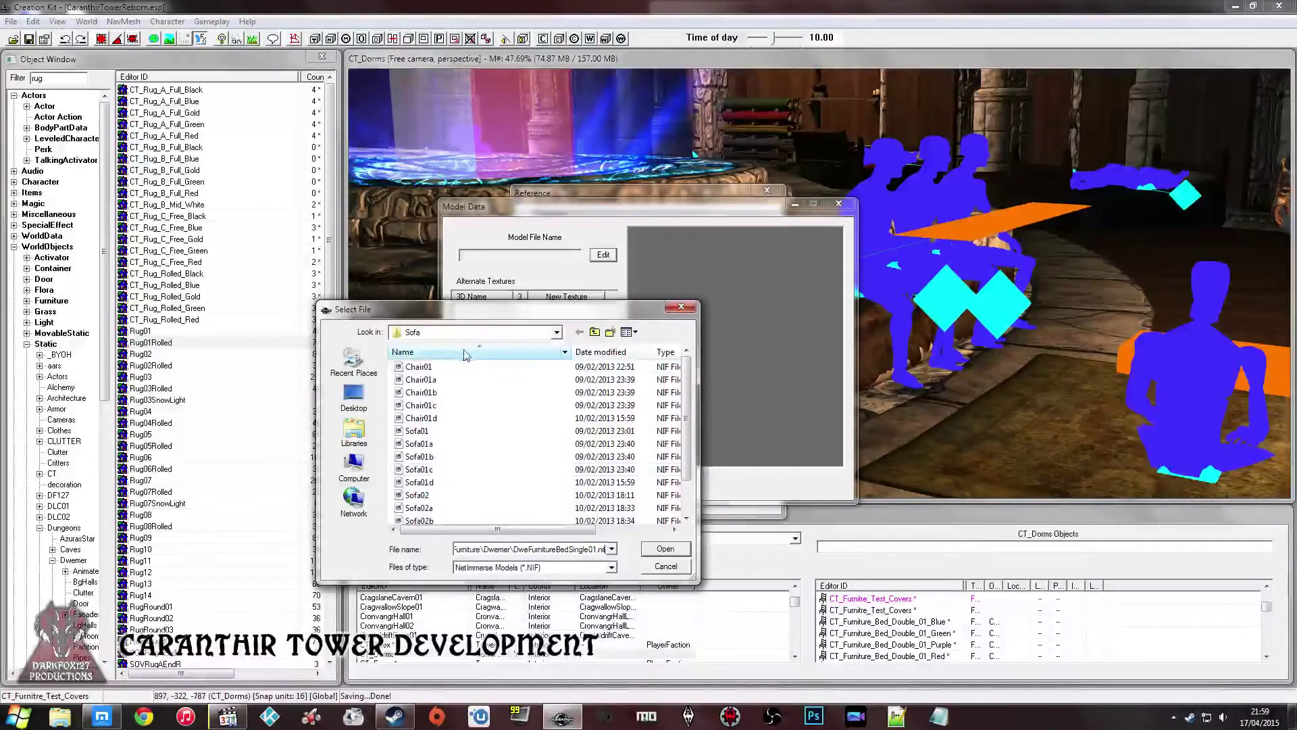
click(484, 332)
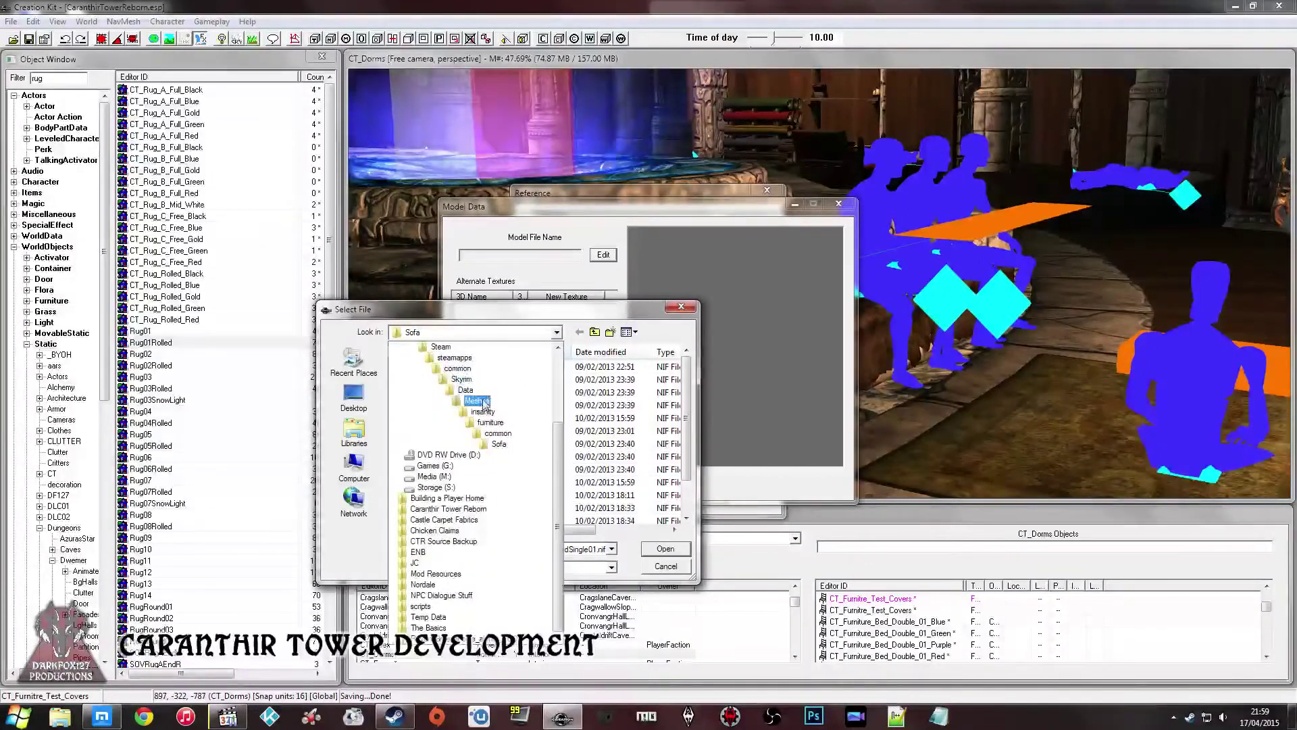
click(484, 401)
double_click(565, 467)
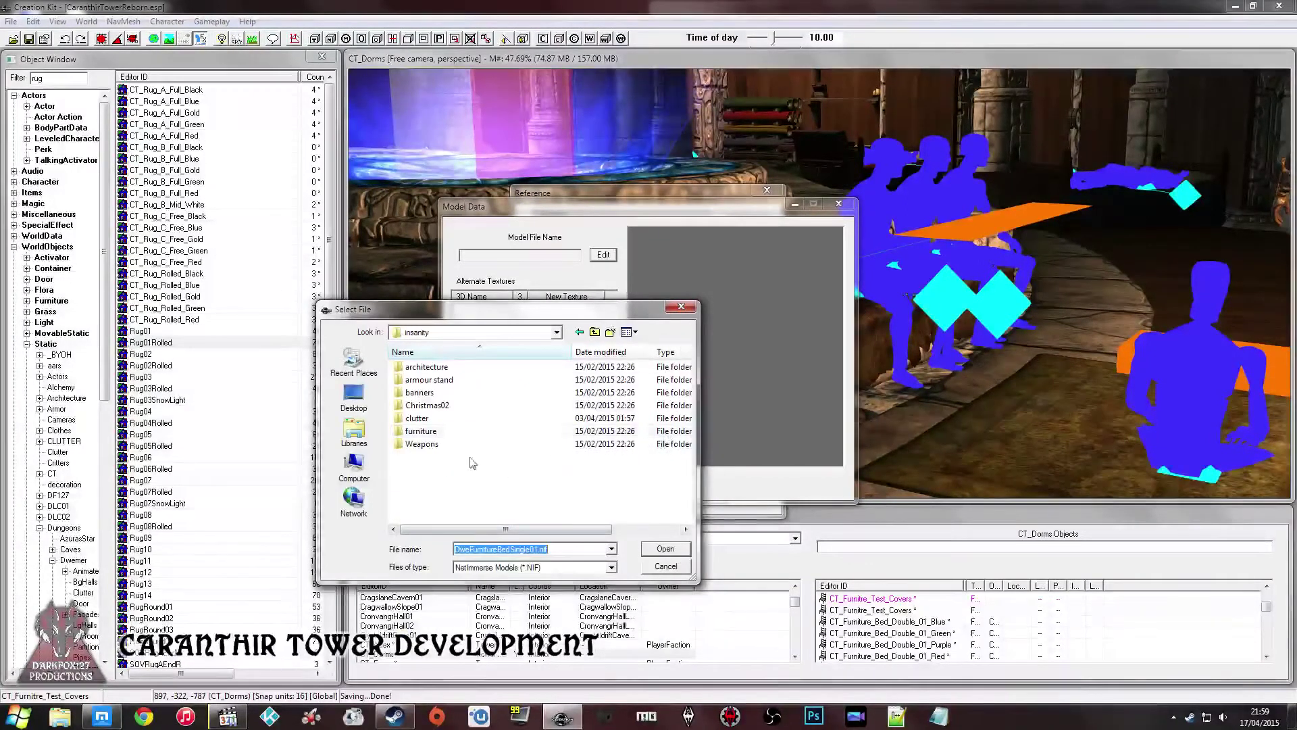
click(484, 332)
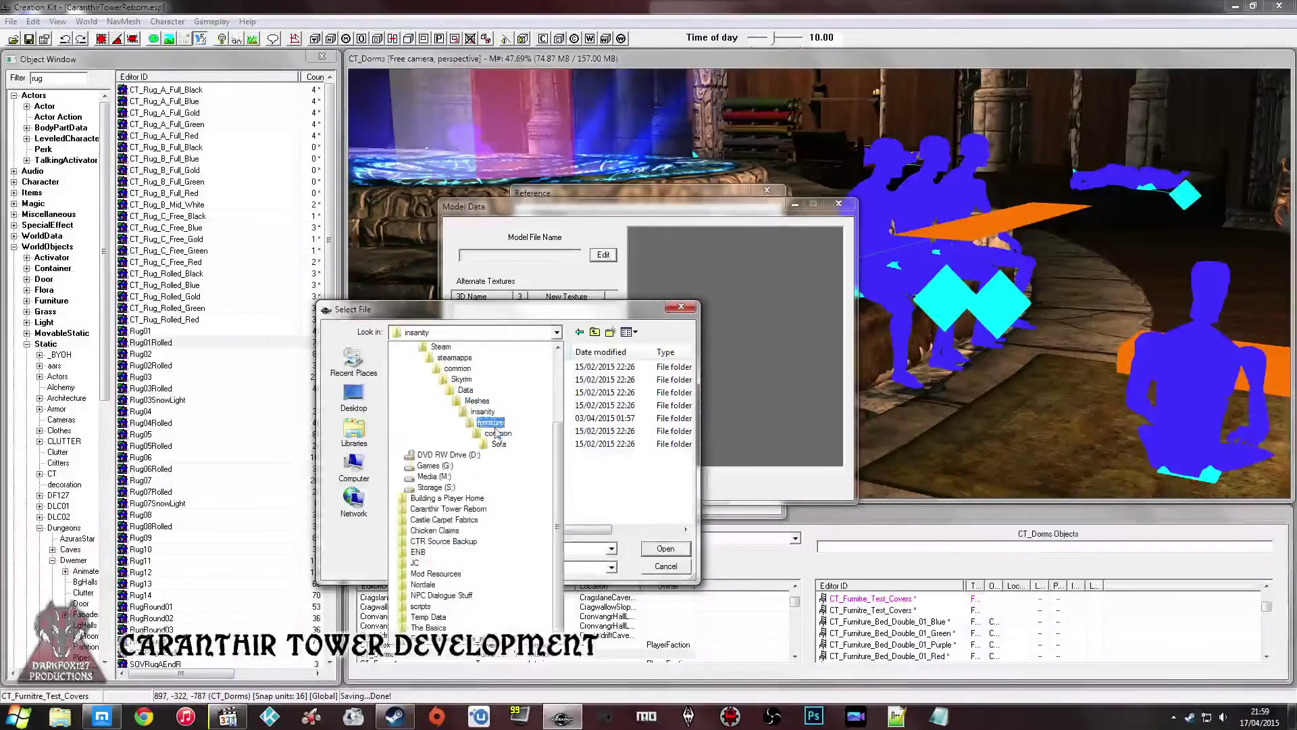
click(491, 423)
click(483, 333)
click(479, 401)
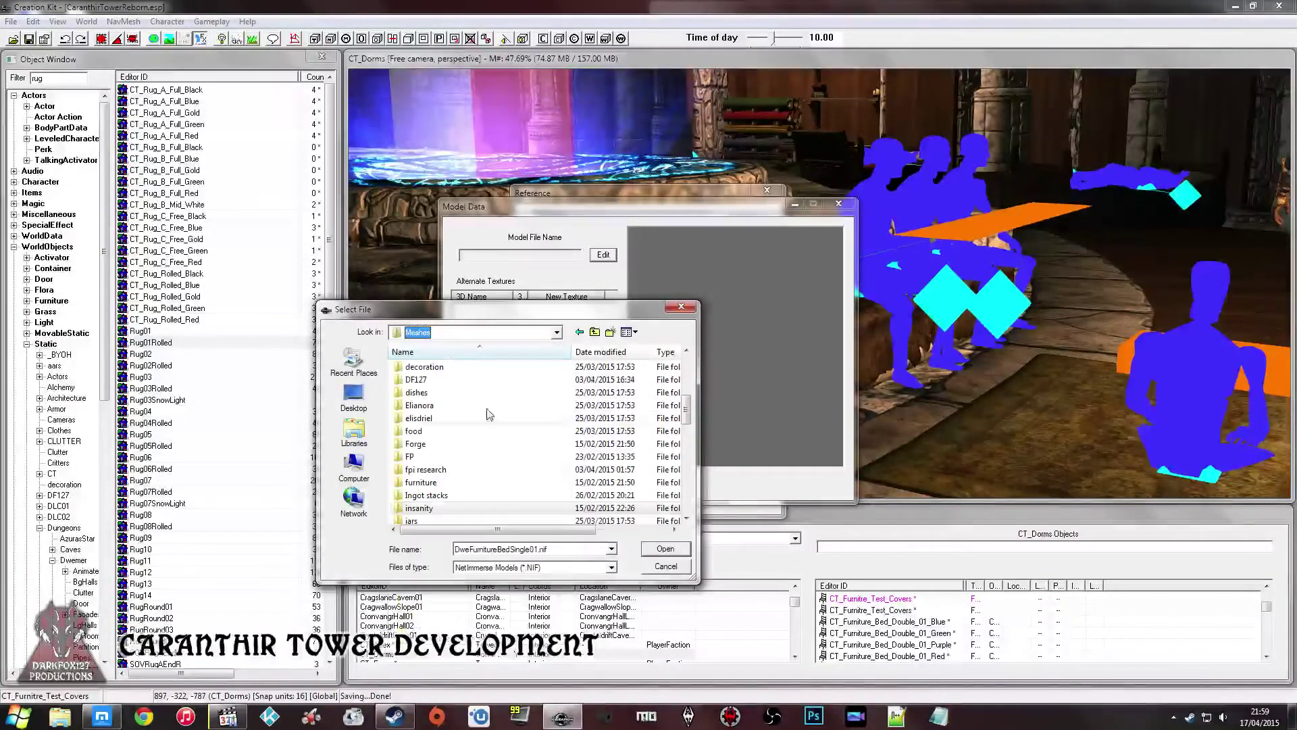
- Load Furniture\Dwemer\DweFurnitureBedSingle01.nif as the static's model and rotate its preview
double_click(495, 549)
key(ctrl+v)
key(Return)
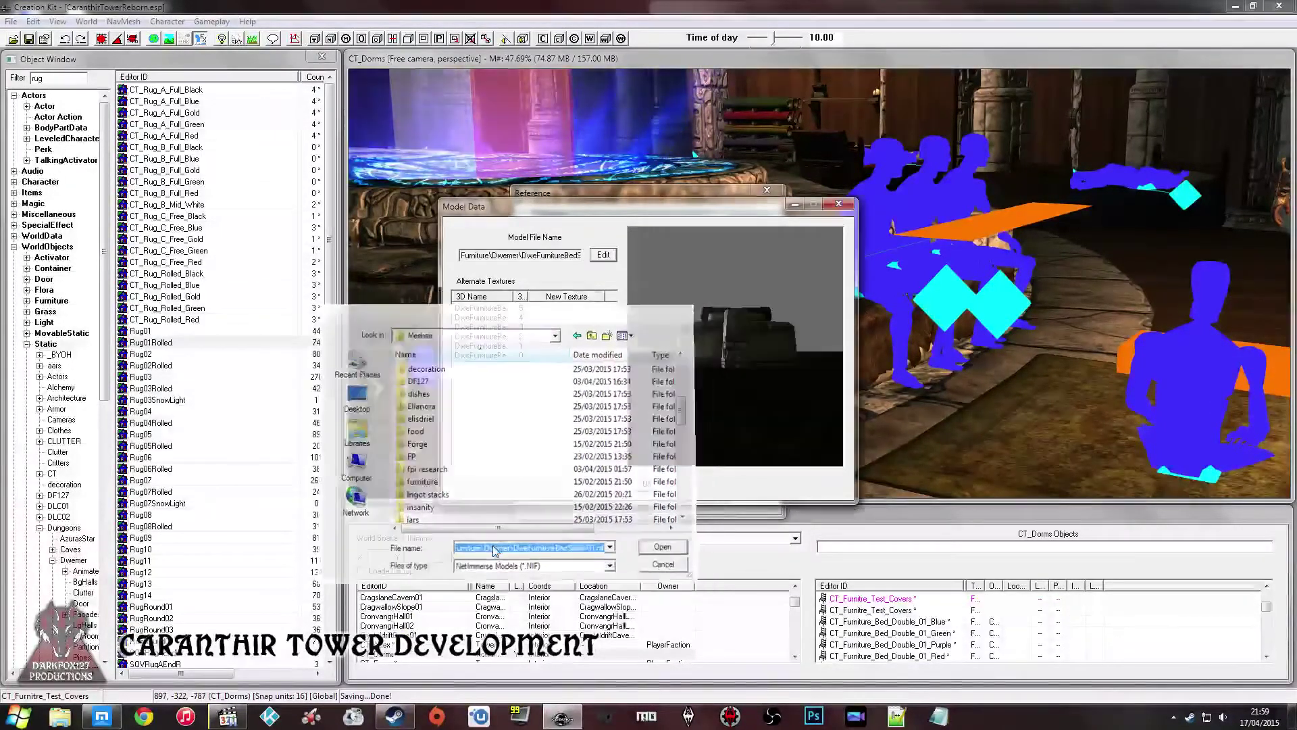
drag(648, 377, 740, 351)
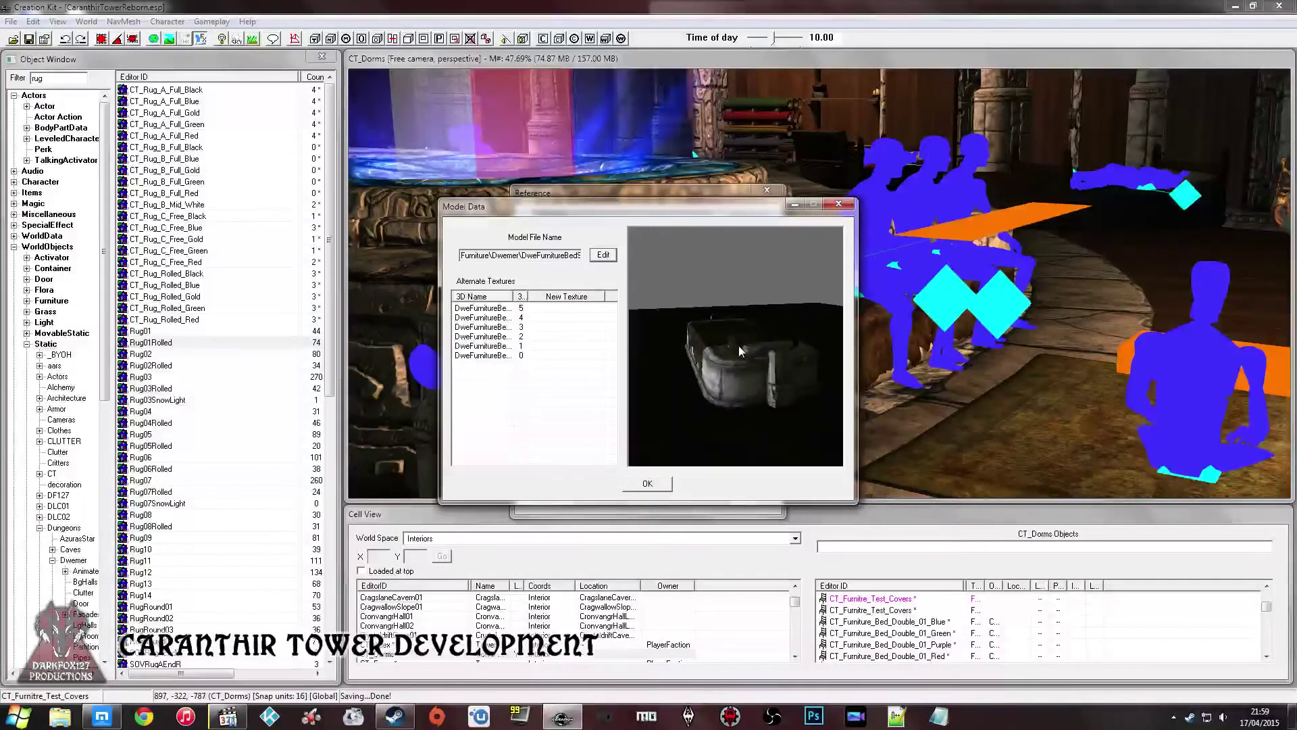
- Assign NullTextureSet as the alternate texture for the model's 3D entries 5 and 4
right_click(549, 307)
click(577, 315)
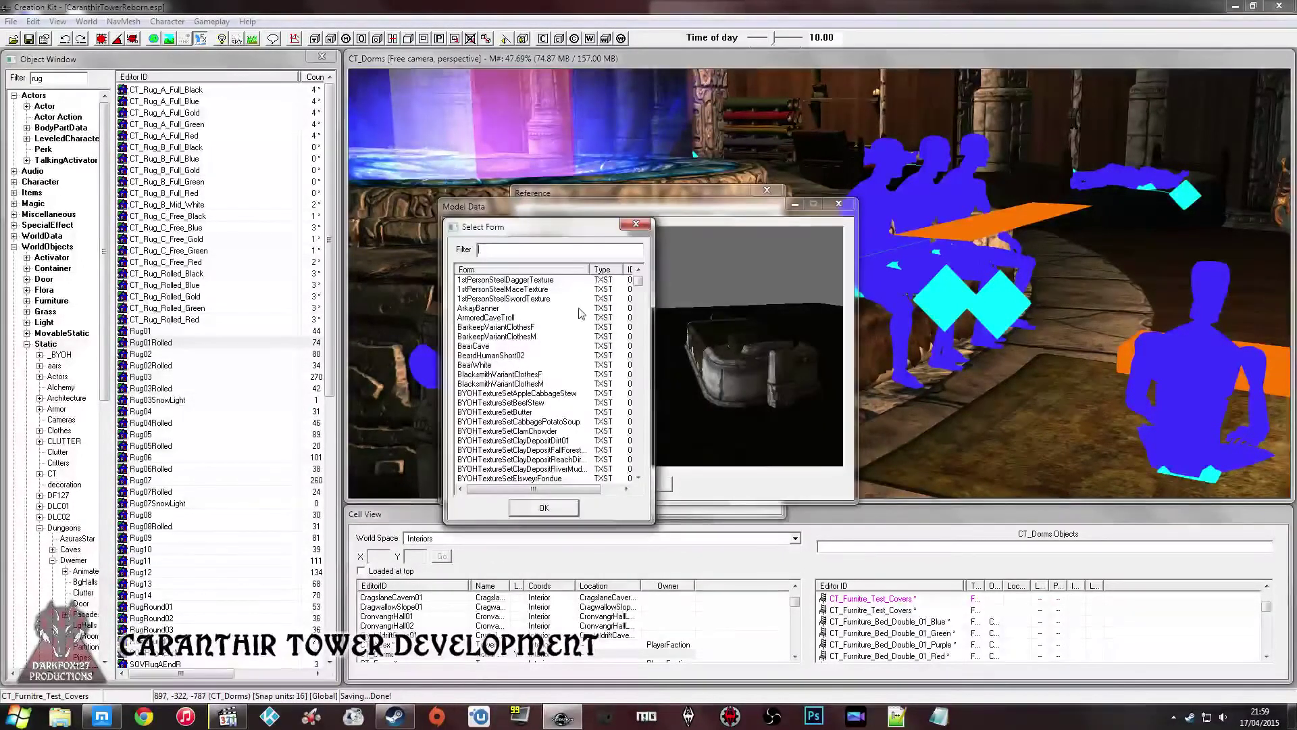
text(nul)
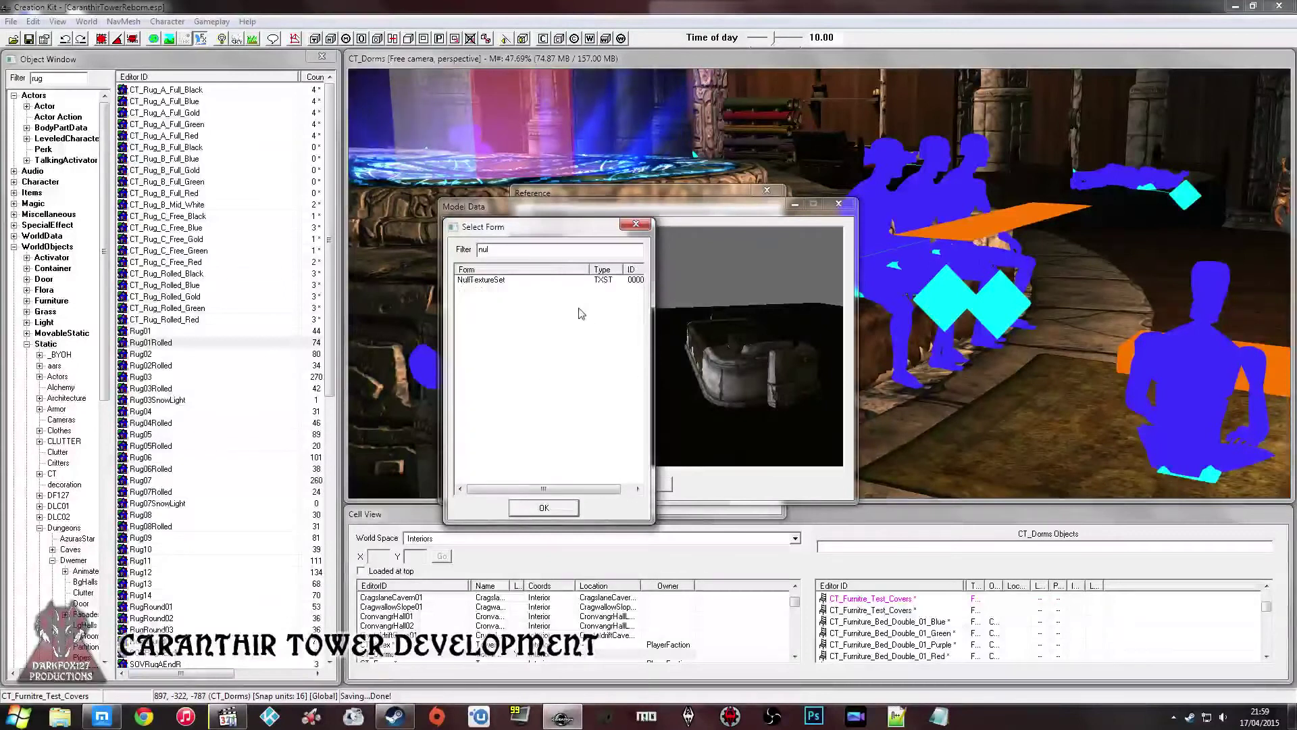
double_click(492, 282)
right_click(558, 318)
click(585, 326)
text(nu)
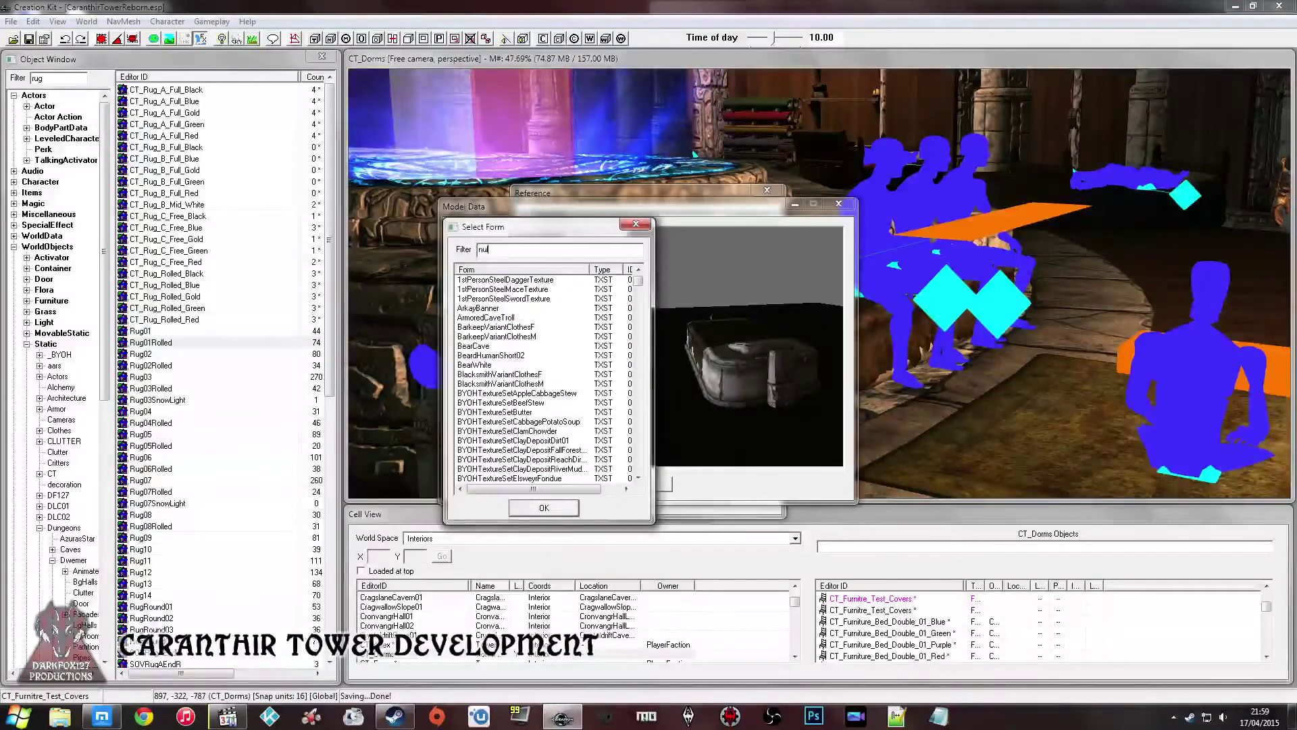
text(l)
click(496, 282)
click(543, 506)
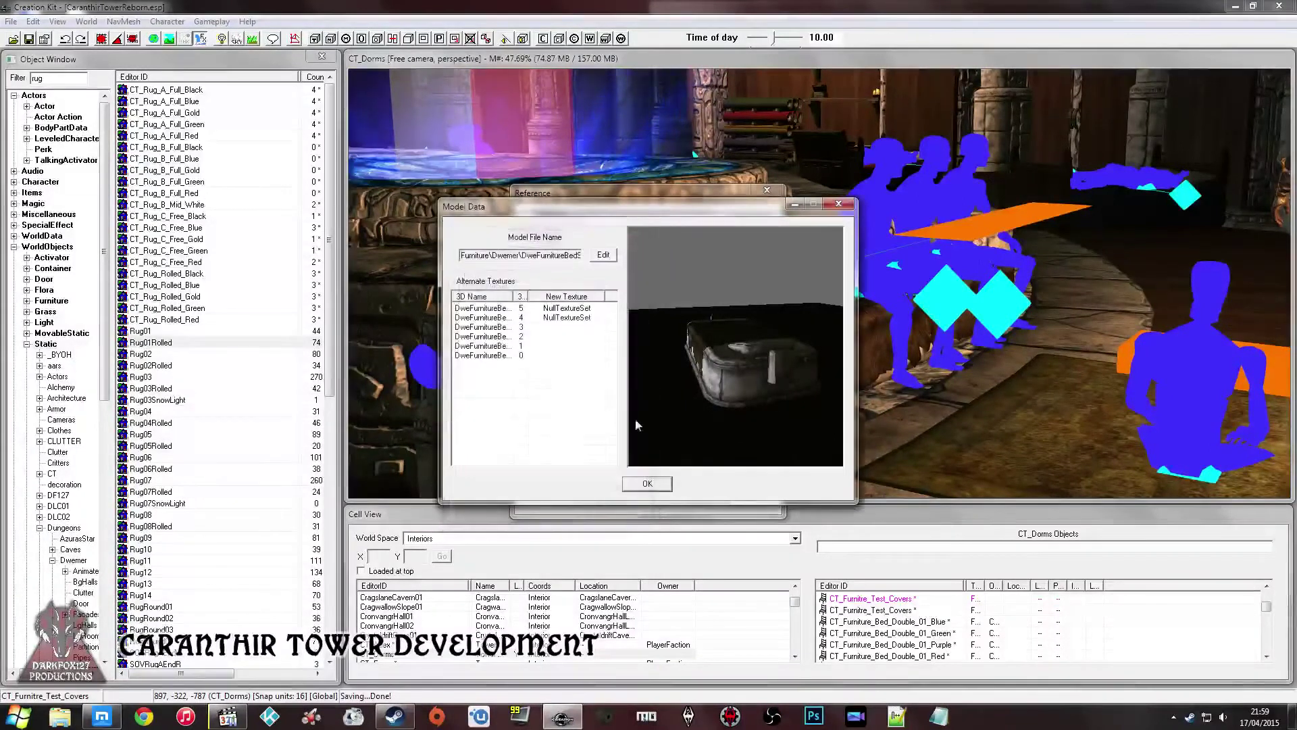
- Assign NullTextureSet as the alternate texture for the bed model's 3D entries 2 and 1
right_click(579, 327)
click(585, 346)
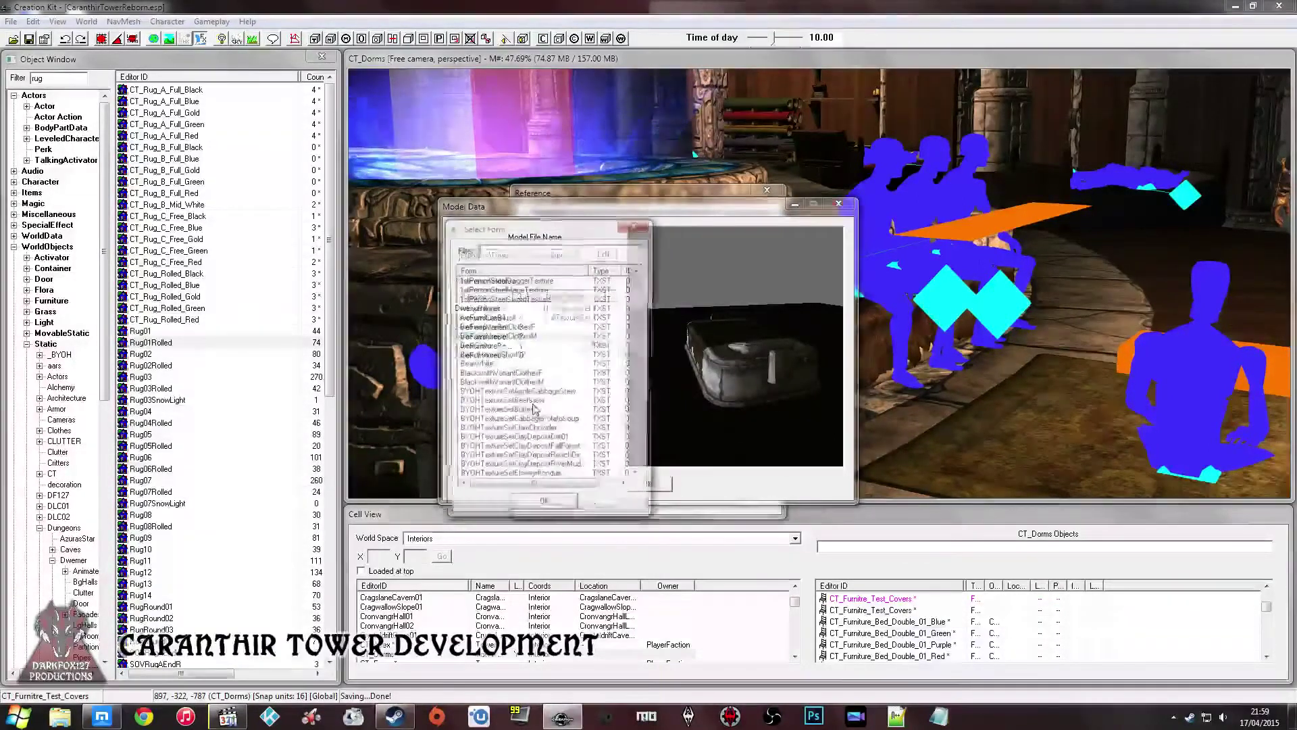
click(540, 506)
right_click(579, 336)
click(600, 346)
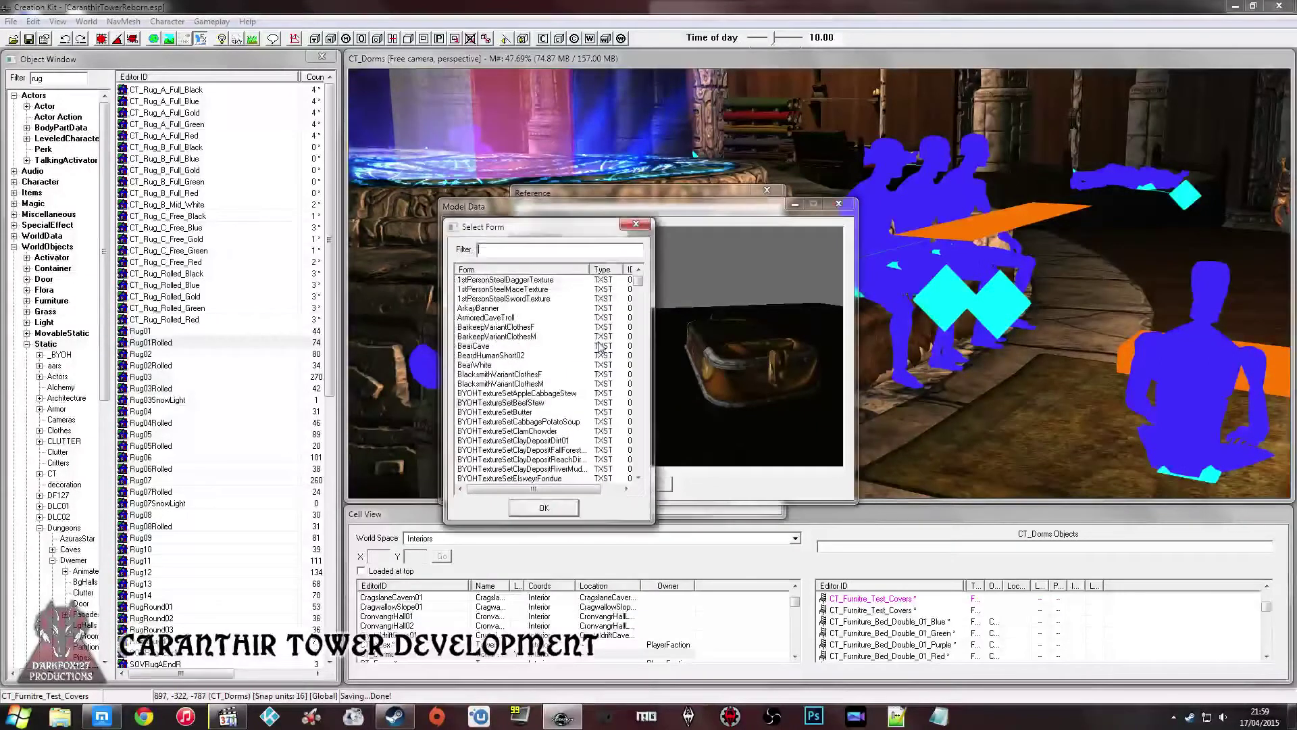
click(492, 280)
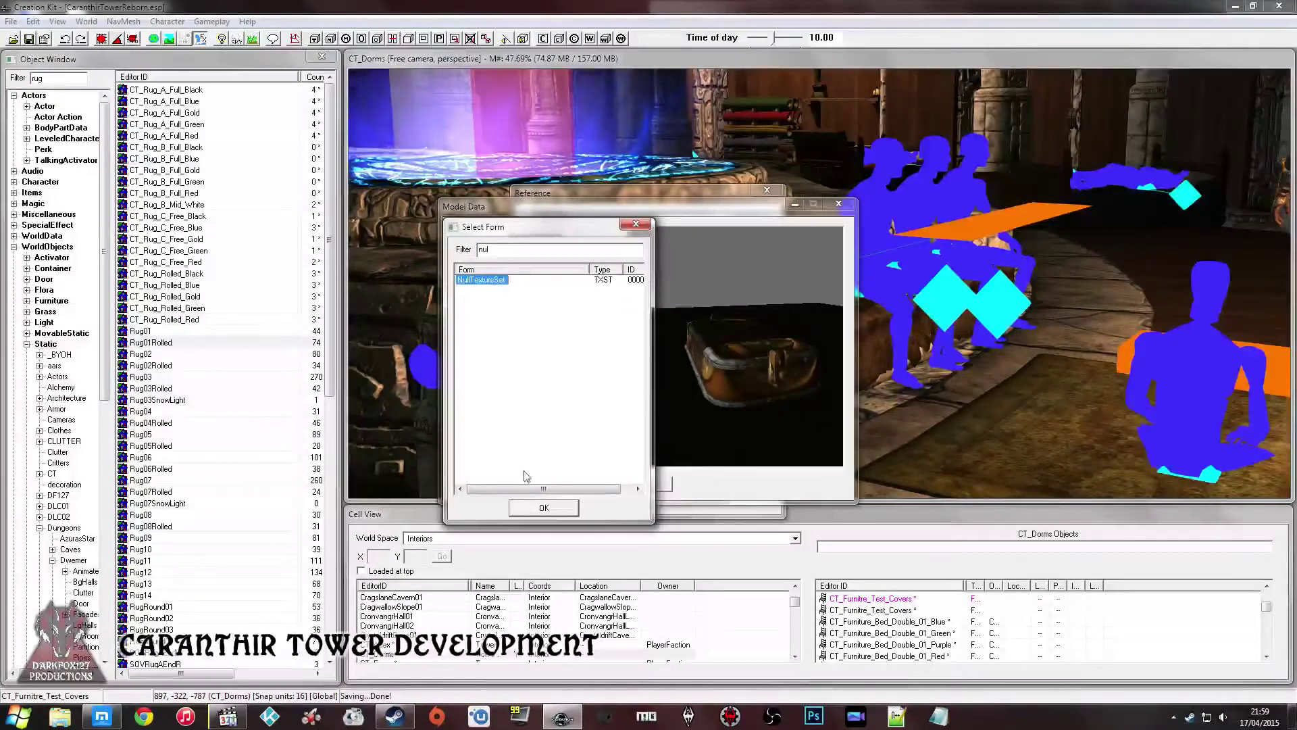
click(541, 508)
right_click(579, 346)
click(593, 355)
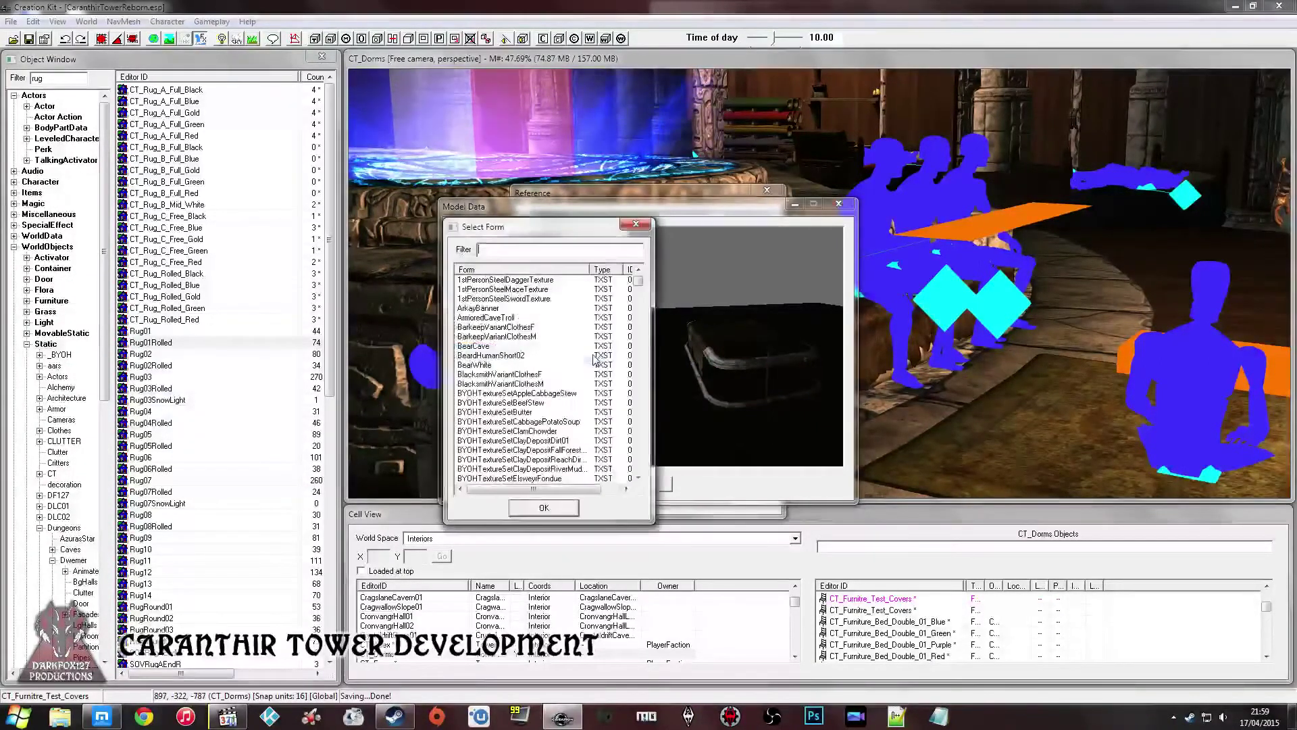
text(nul)
click(481, 279)
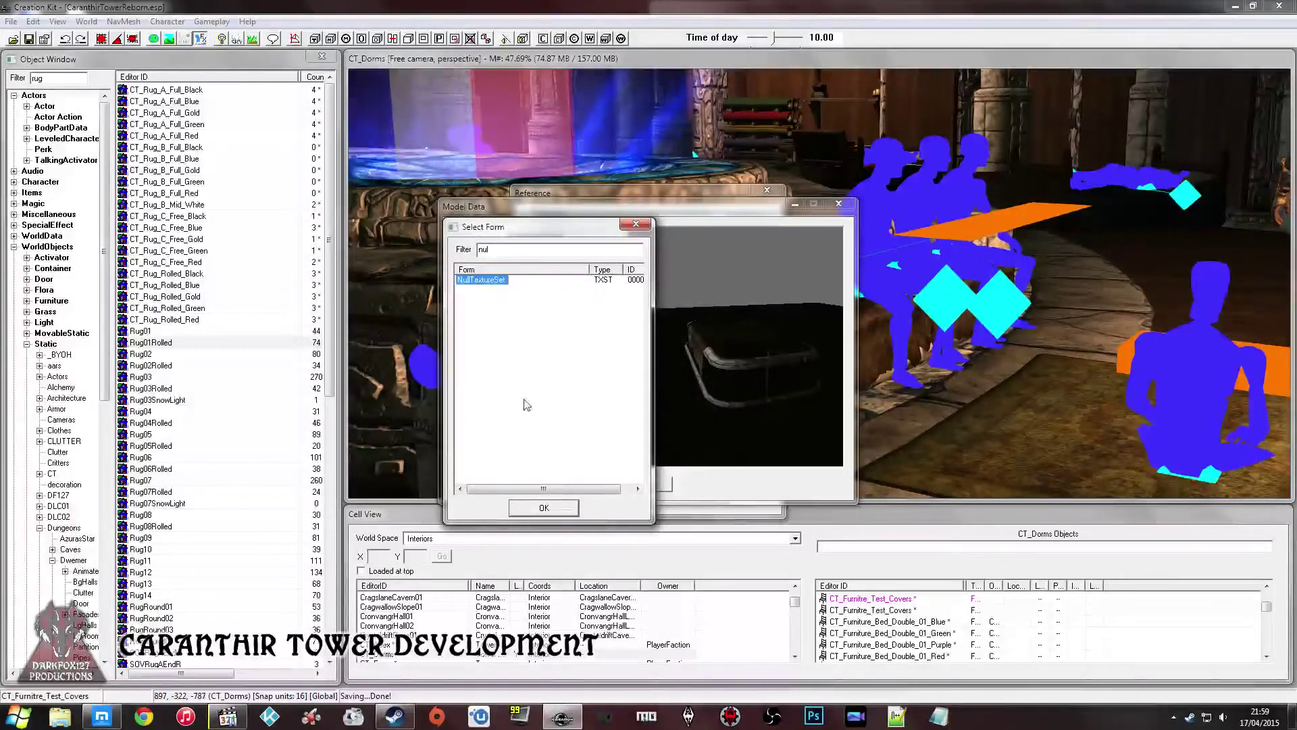
click(543, 507)
- Assign NullTextureSet to the model's 3D entry 0 and rotate the model preview
right_click(566, 354)
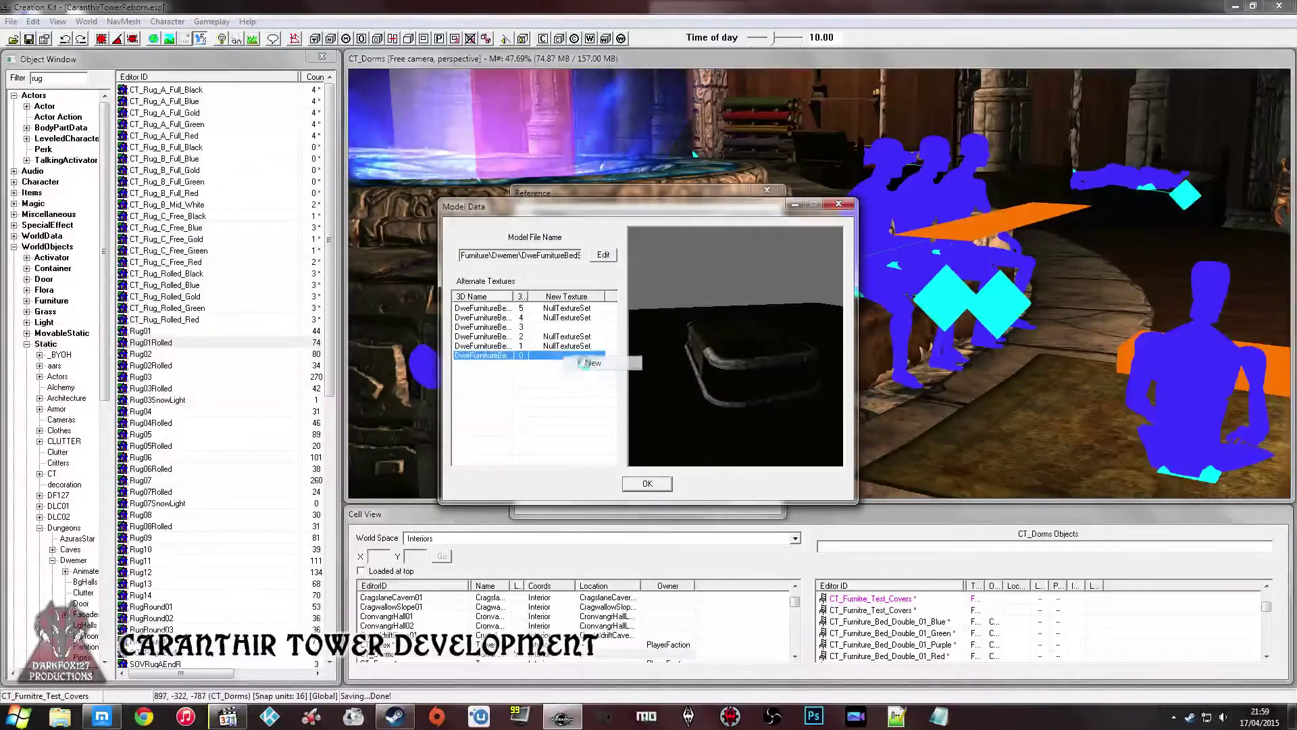
click(585, 367)
text(nul)
click(498, 281)
click(543, 507)
drag(786, 349, 728, 331)
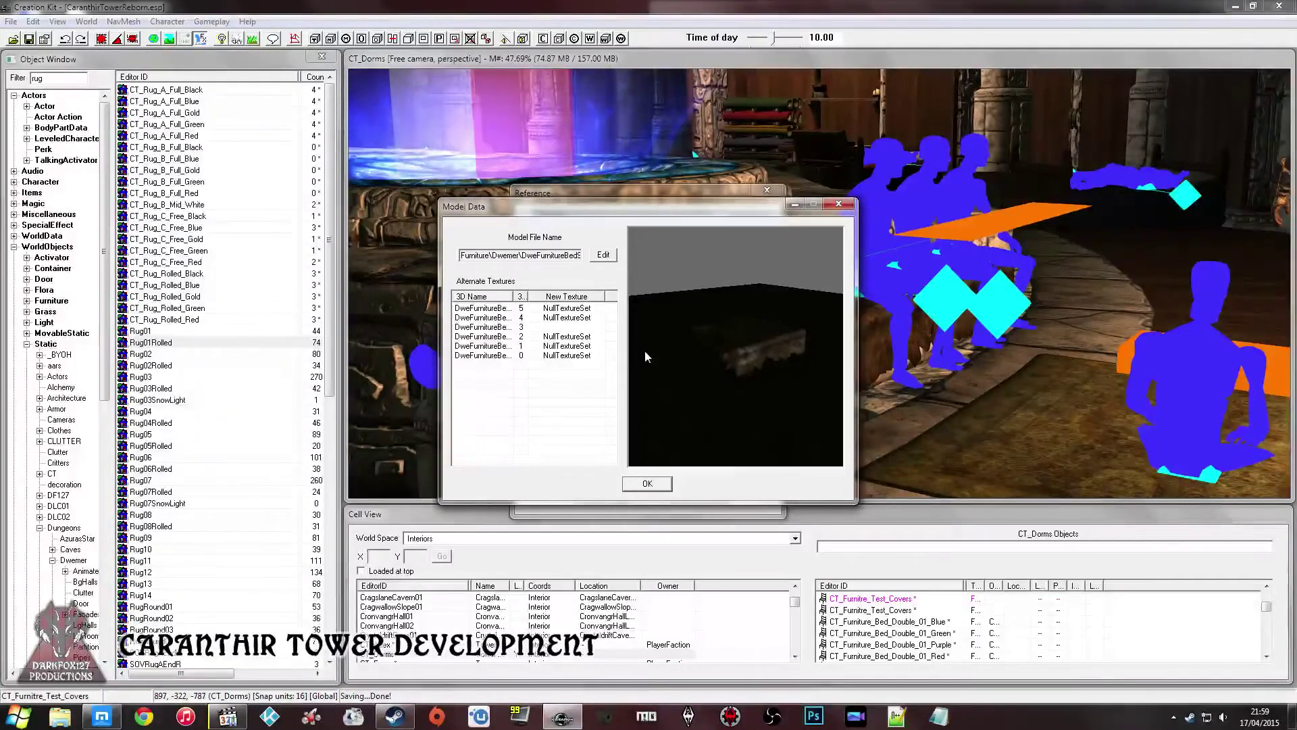
- Accept the model data, save the CT_Bench_Material_Brown static and close the reference's properties
click(635, 484)
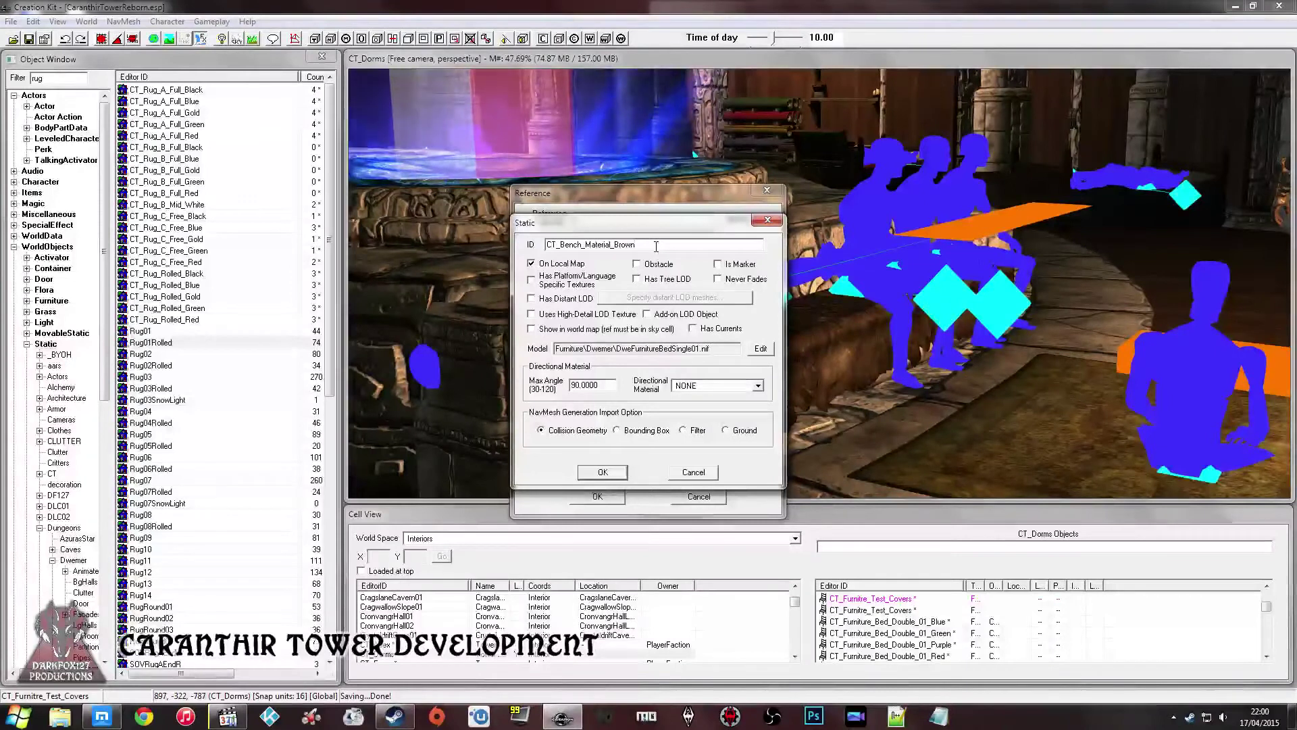
drag(662, 218, 432, 181)
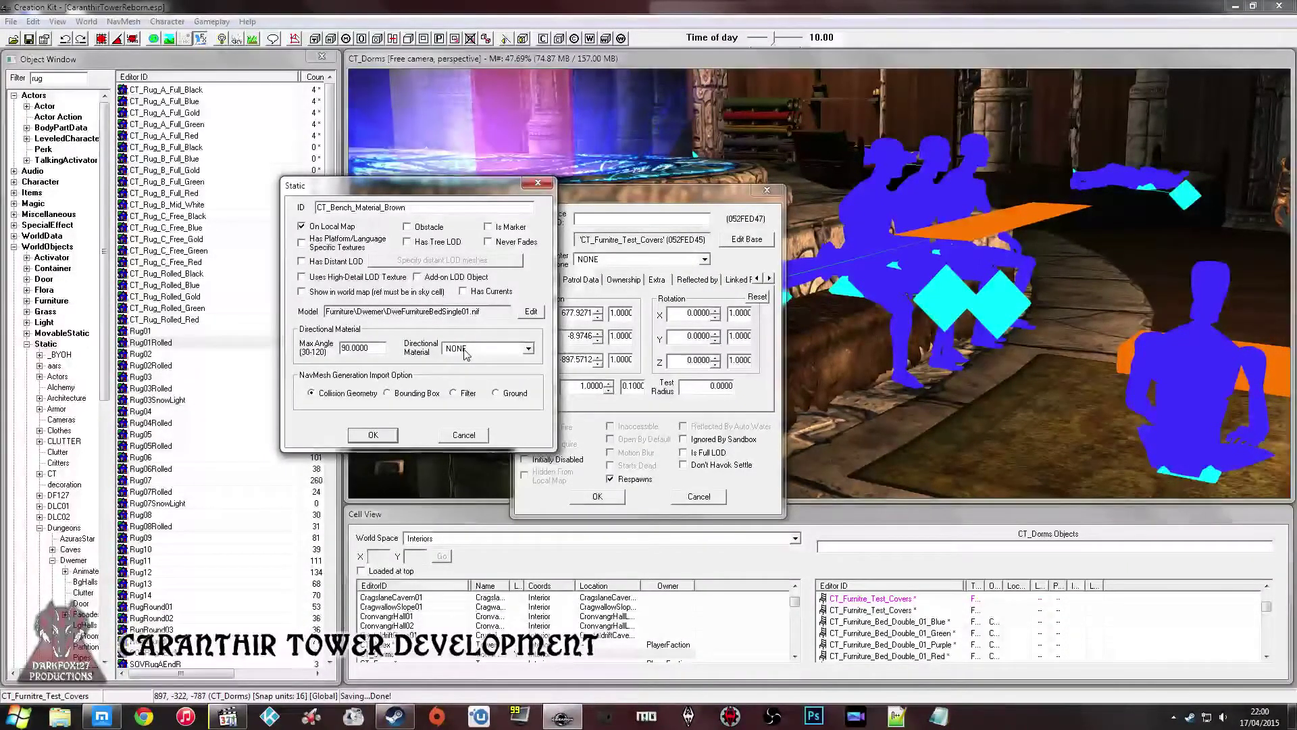
click(376, 435)
click(597, 496)
- Replace the selected CT_Furnitre_Test_Covers object with CT_Bench_Material_Brown, without restricting to the same base object type
shift+middle_drag(676, 378, 780, 267)
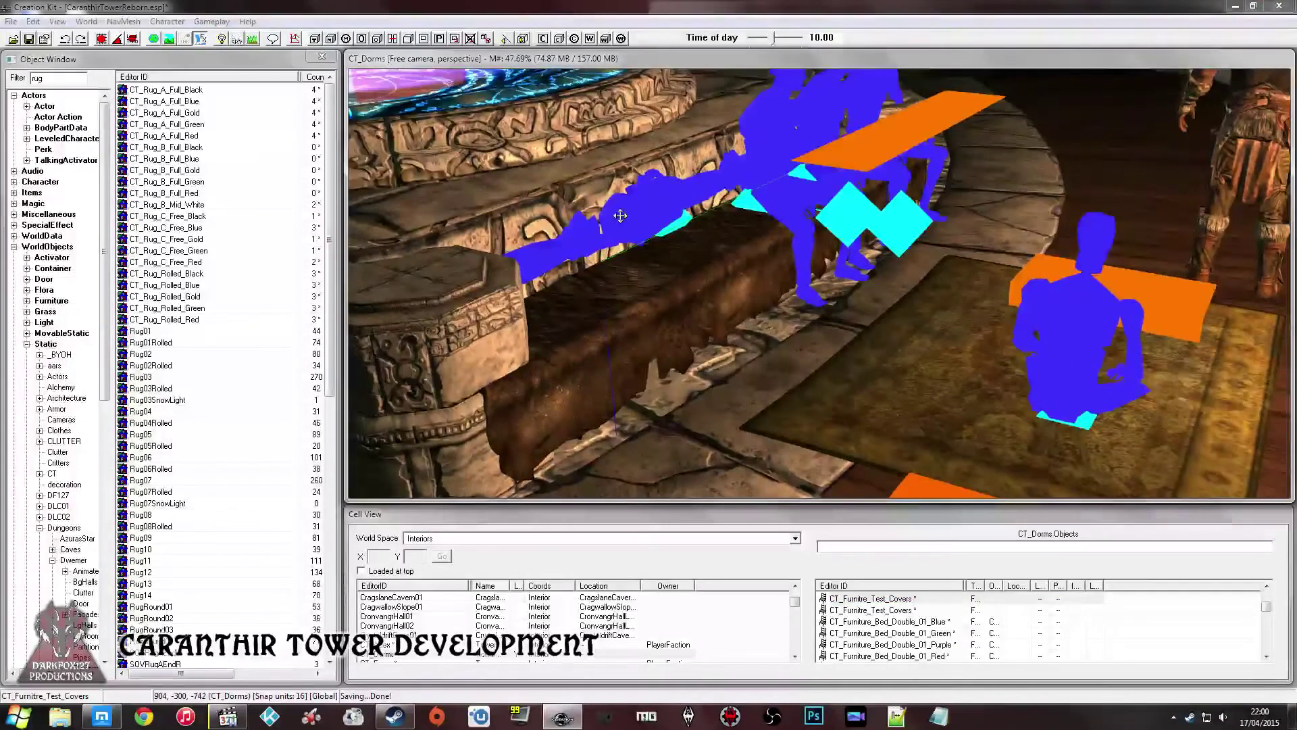
key(ctrl+f)
click(208, 113)
click(208, 114)
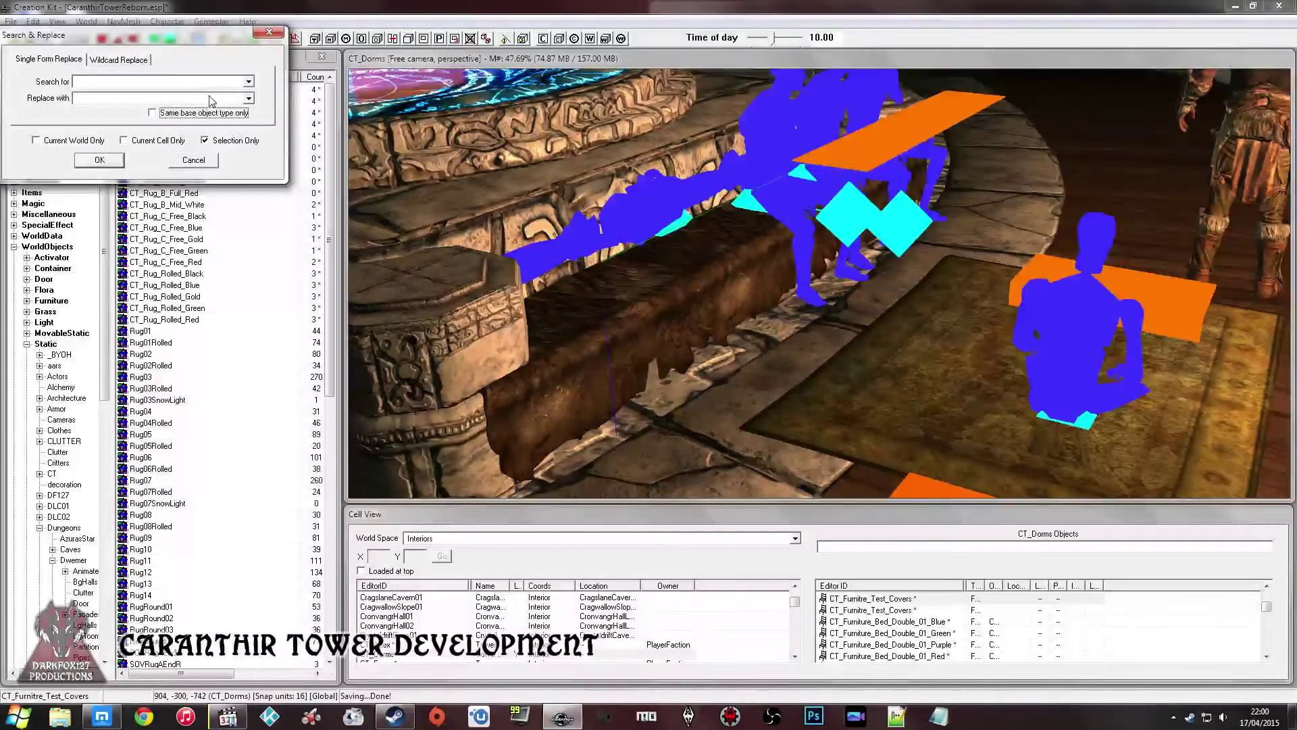
double_click(210, 98)
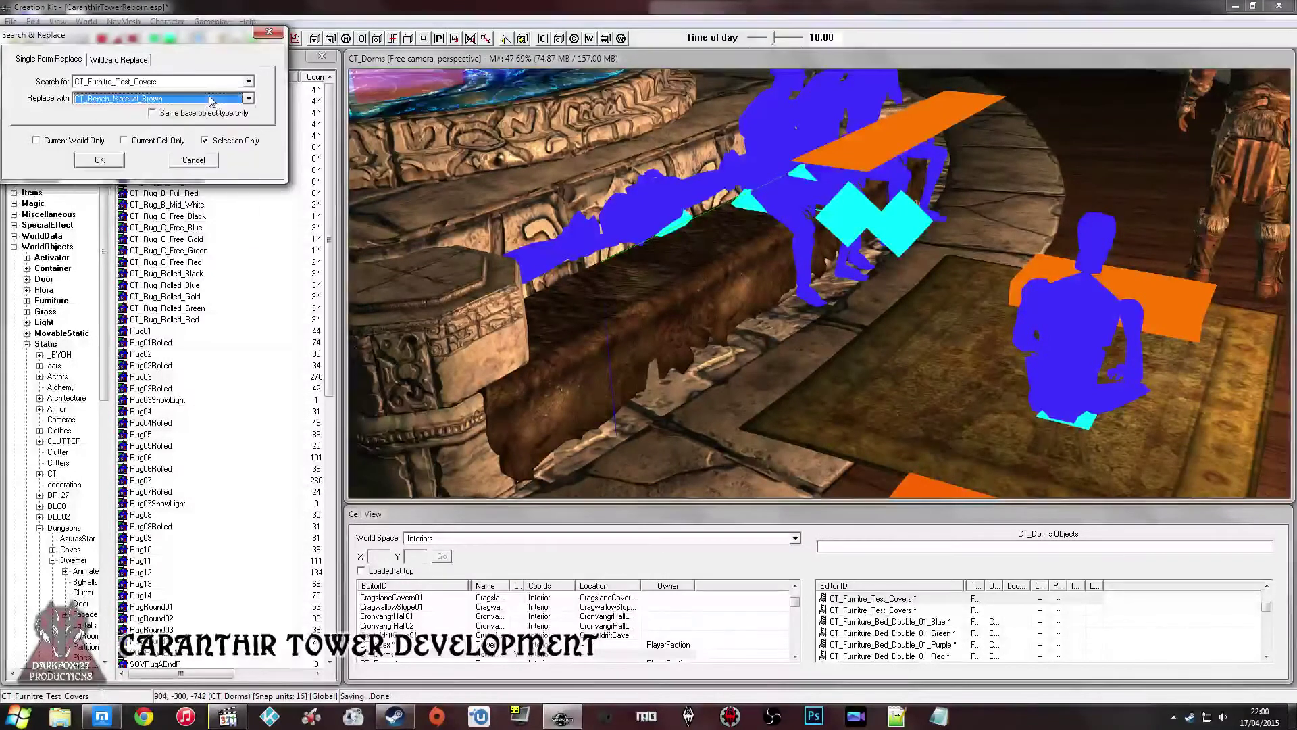
click(87, 165)
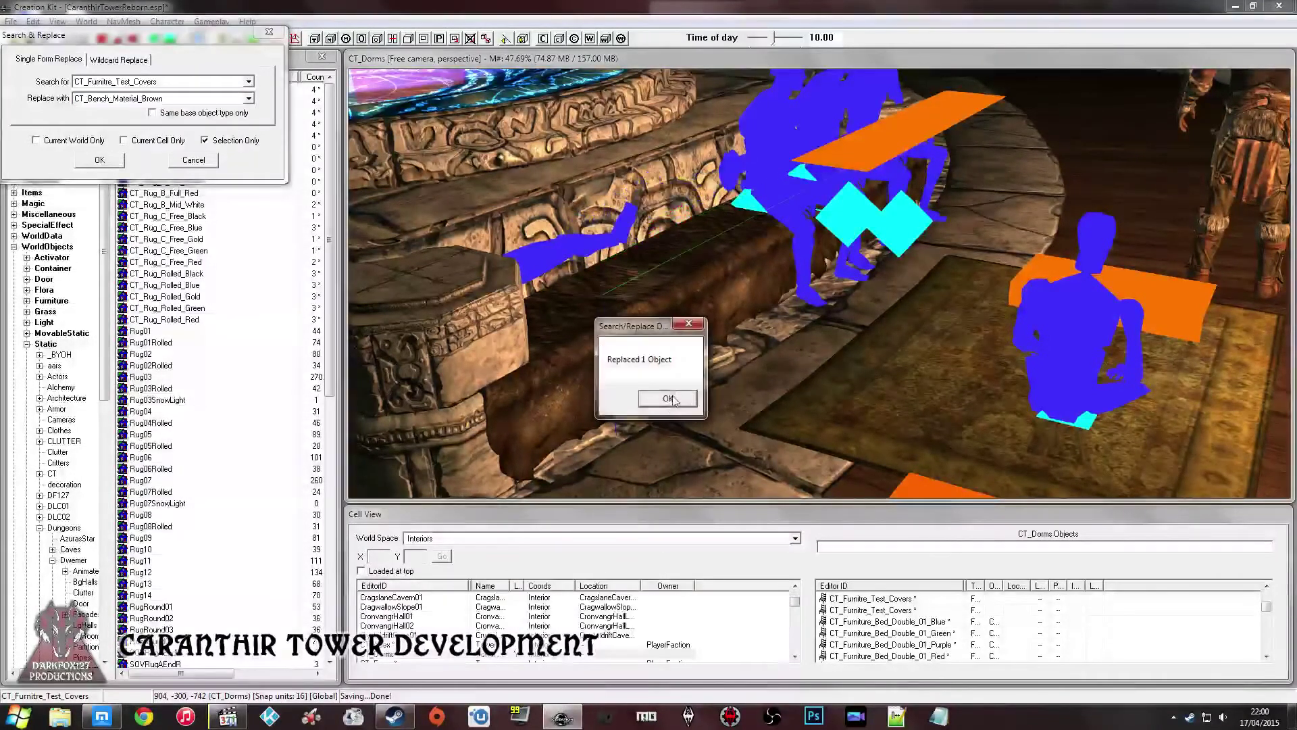
click(665, 399)
- Select the next test cover along the bench and replace it with CT_Bench_Material_Brown, limited to the selection
shift+middle_drag(694, 365, 586, 343)
click(547, 321)
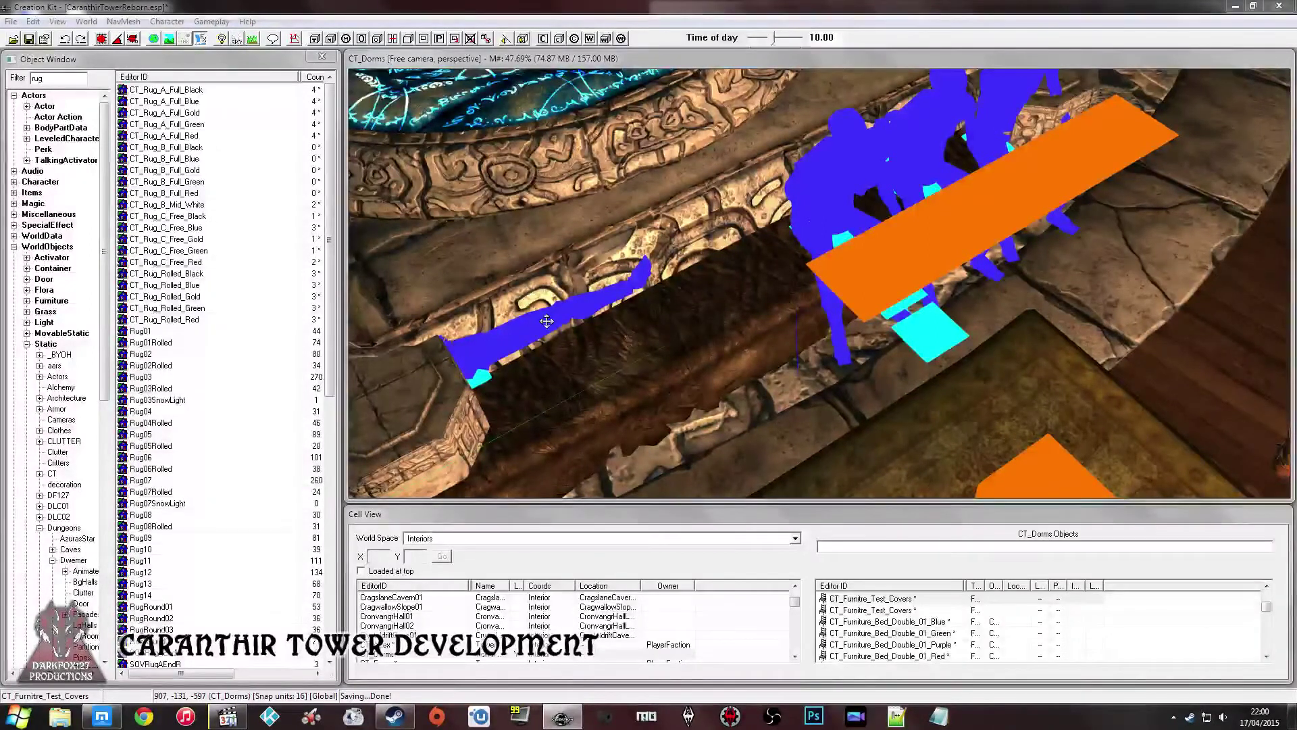
key(ctrl+f)
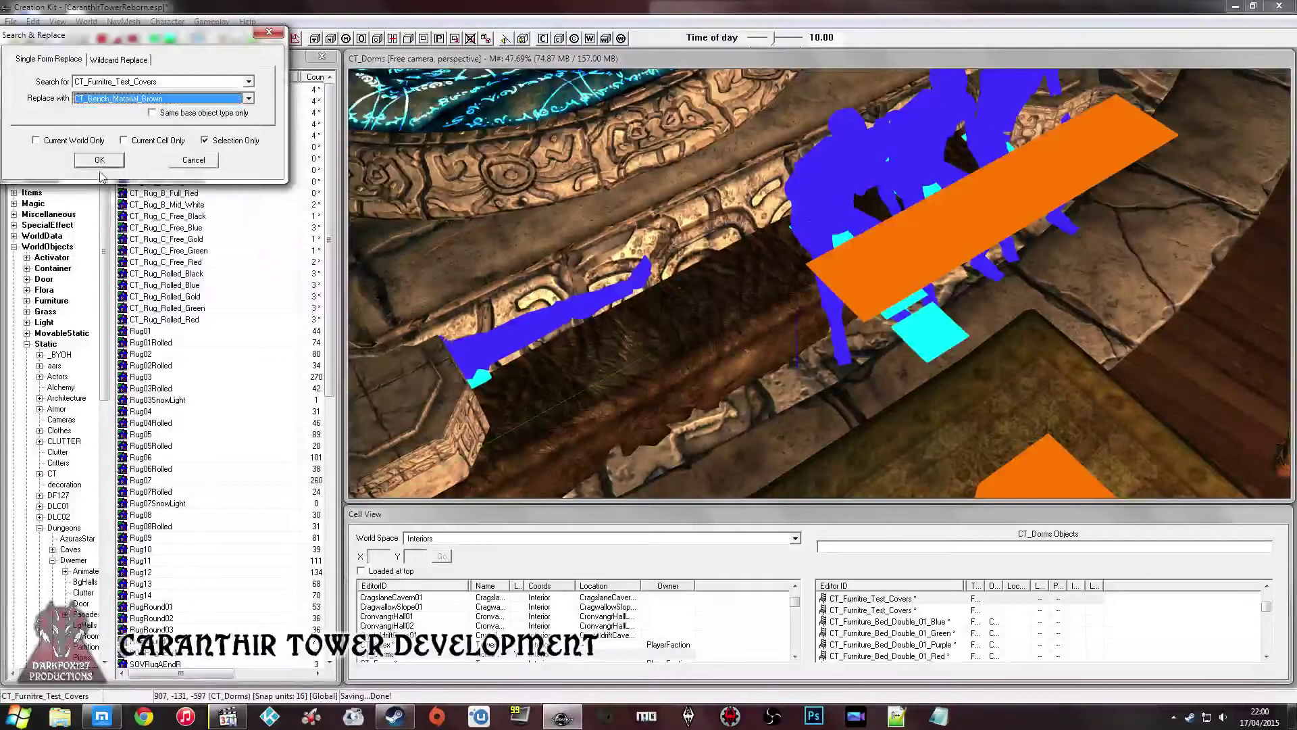
click(99, 159)
click(667, 395)
key(f)
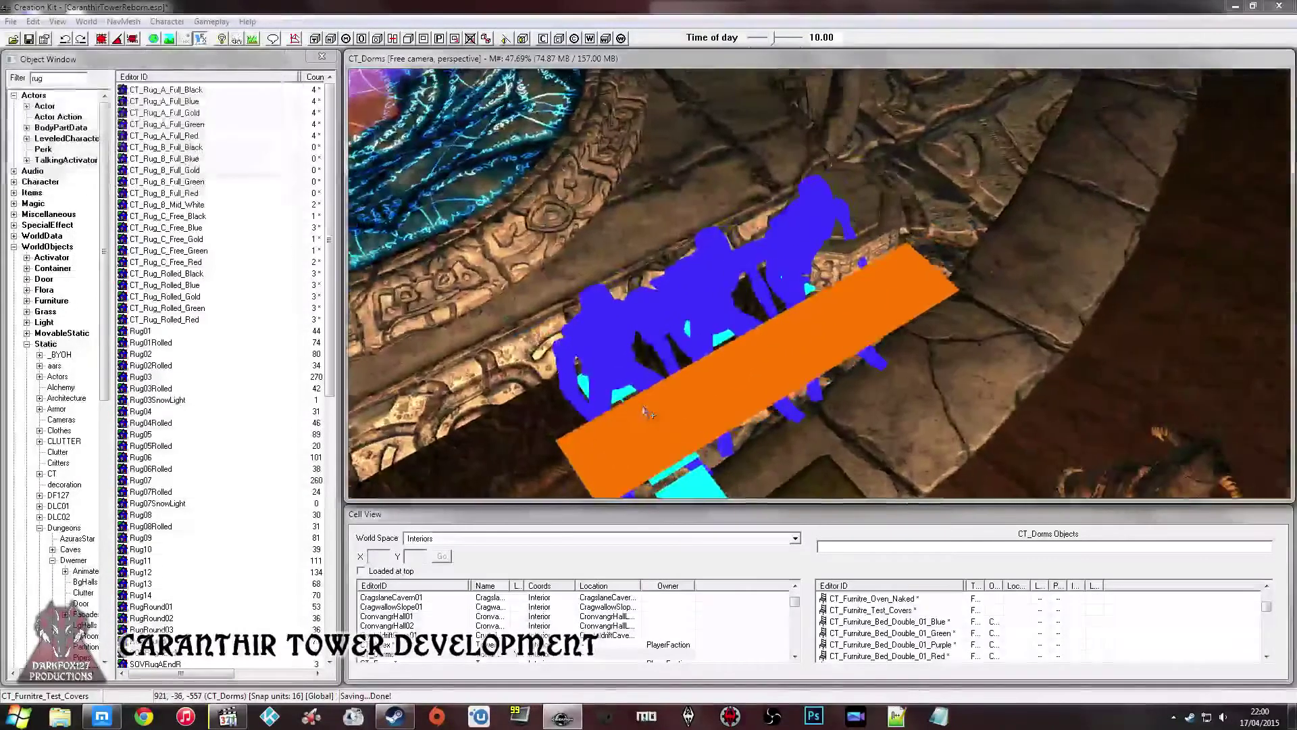
- Clear the stone bench with seated figures out of the way and replace the remaining CT_Furnitre_Test_Covers object there with CT_Bench_Material_Brown
click(813, 214)
key(Delete)
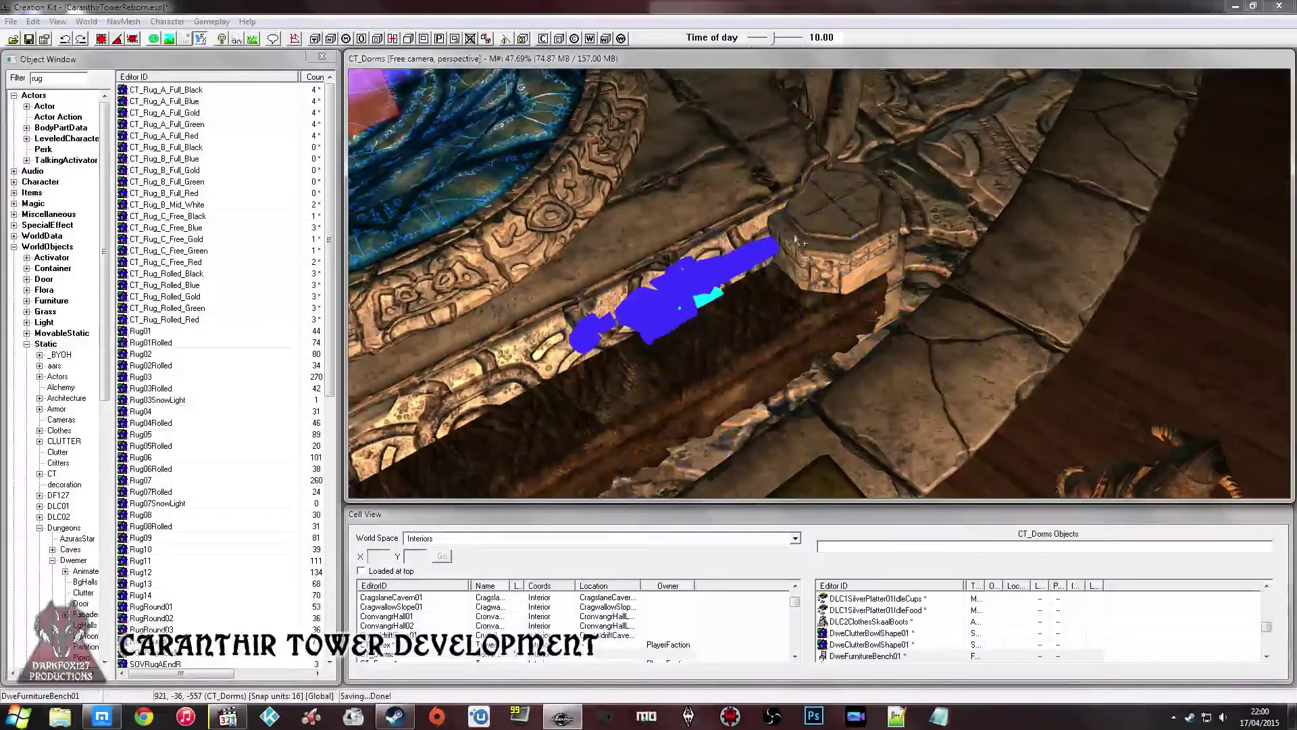
click(739, 255)
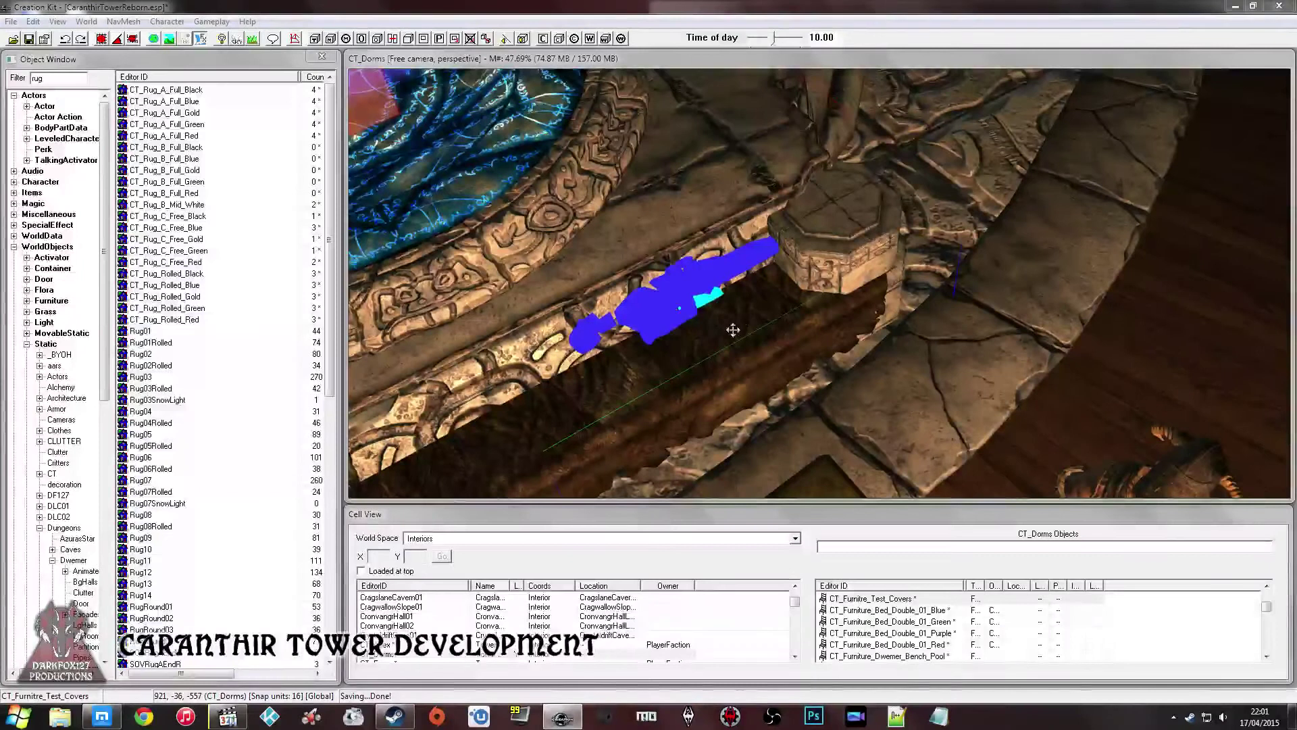
key(ctrl+f)
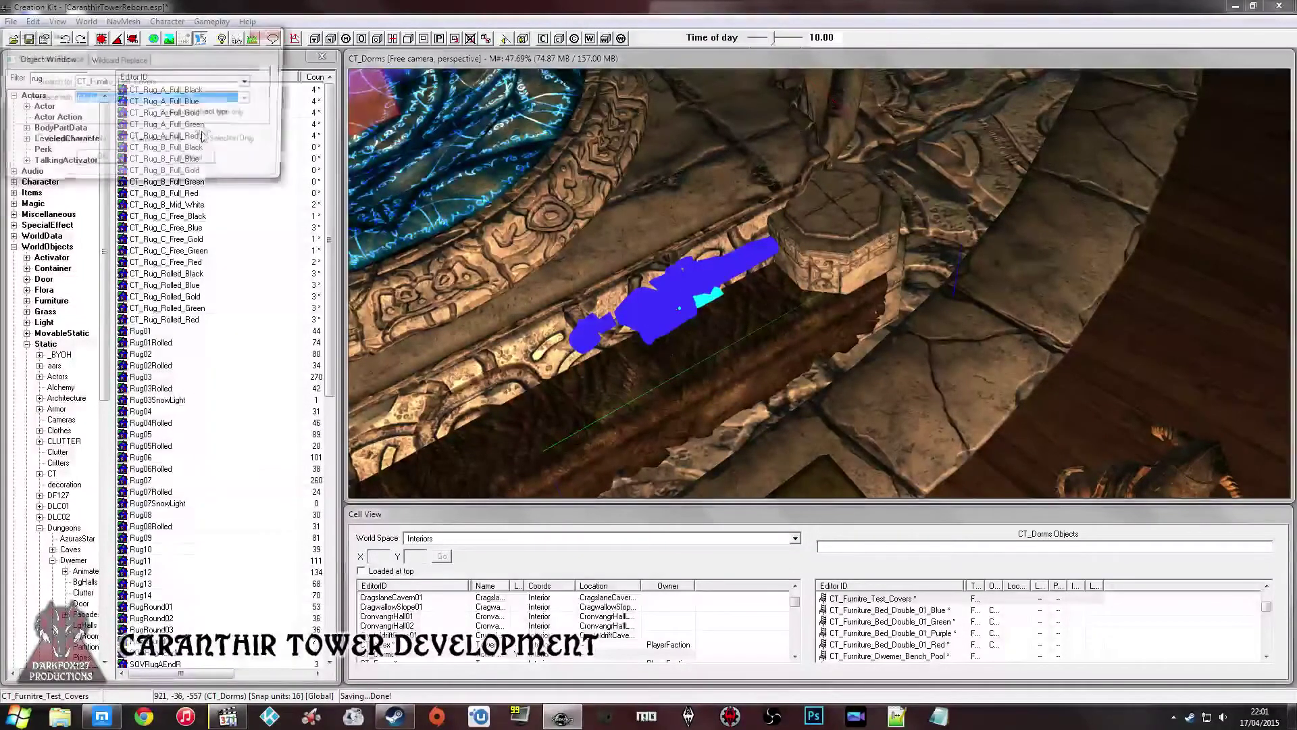
click(99, 160)
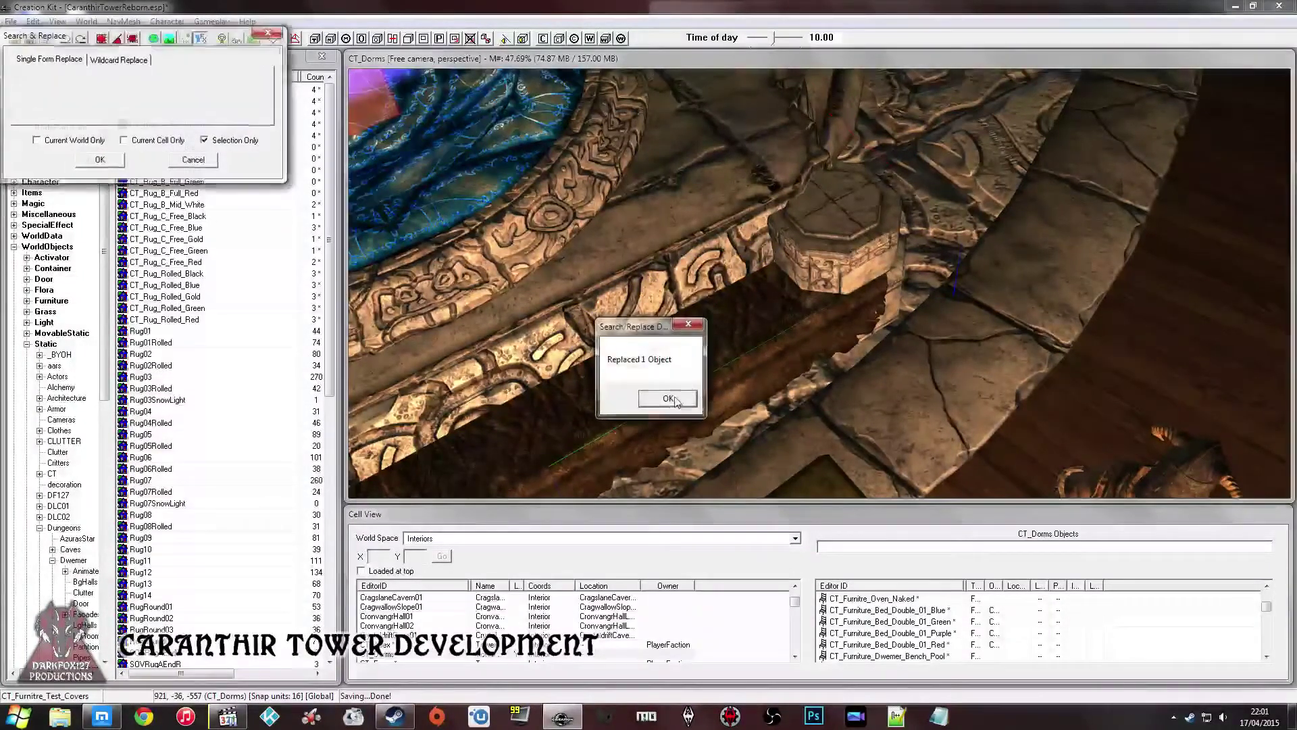
click(676, 397)
- Select the brown cover in the middle of the bench and raise it slightly along the Z axis
scroll(825, 359, up, 2)
scroll(823, 358, down, 2)
scroll(716, 261, up, 2)
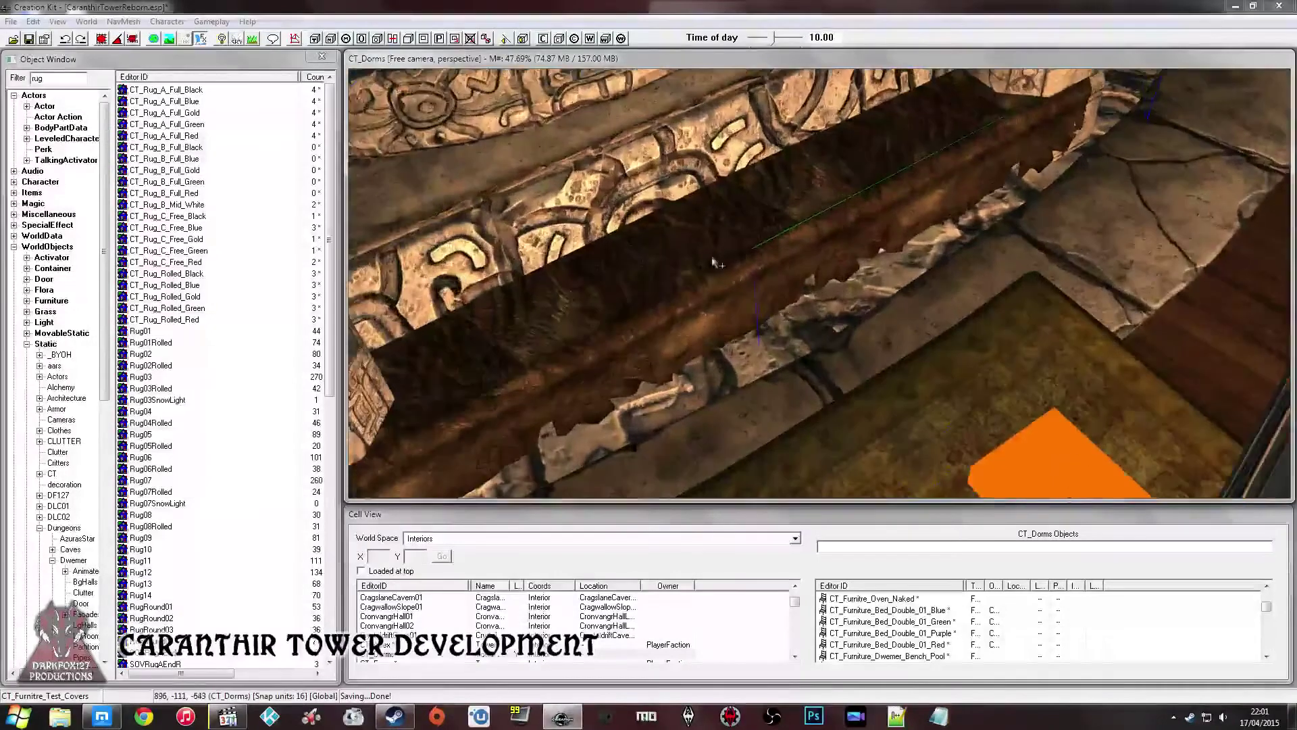
click(716, 259)
scroll(724, 252, up, 4)
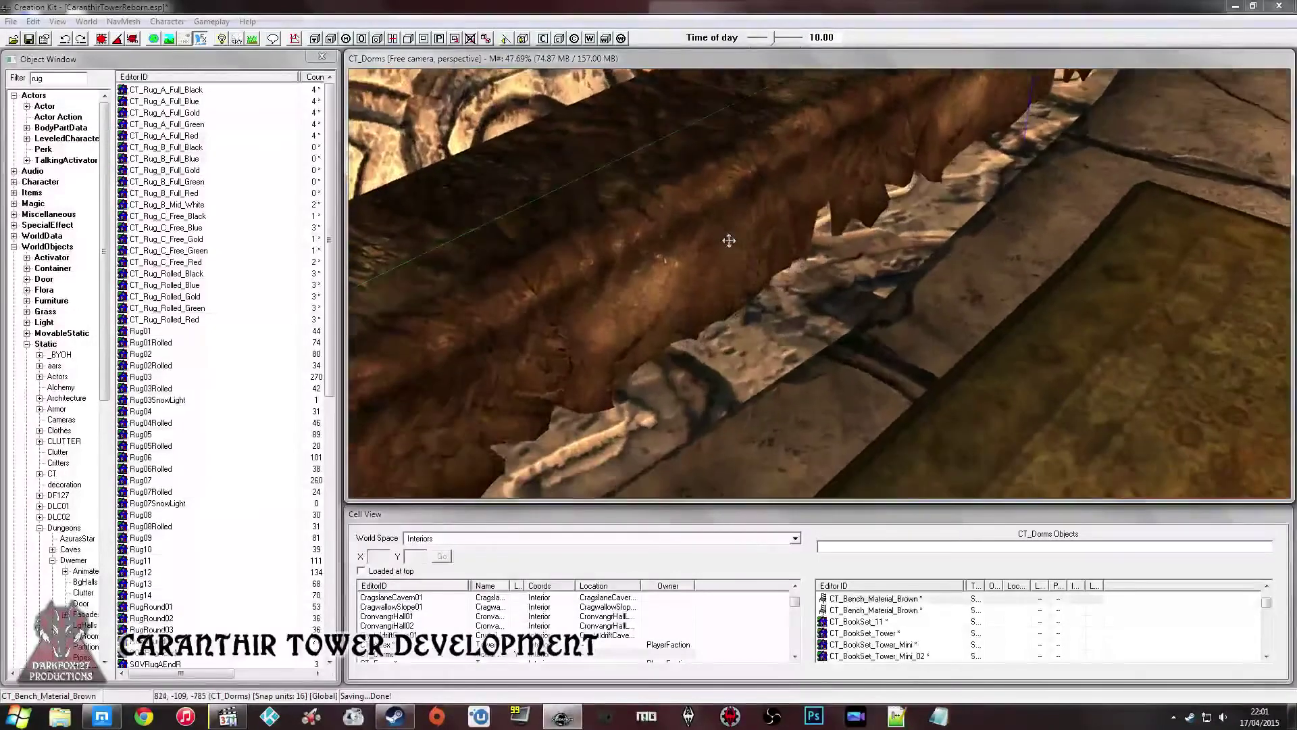
scroll(728, 241, down, 4)
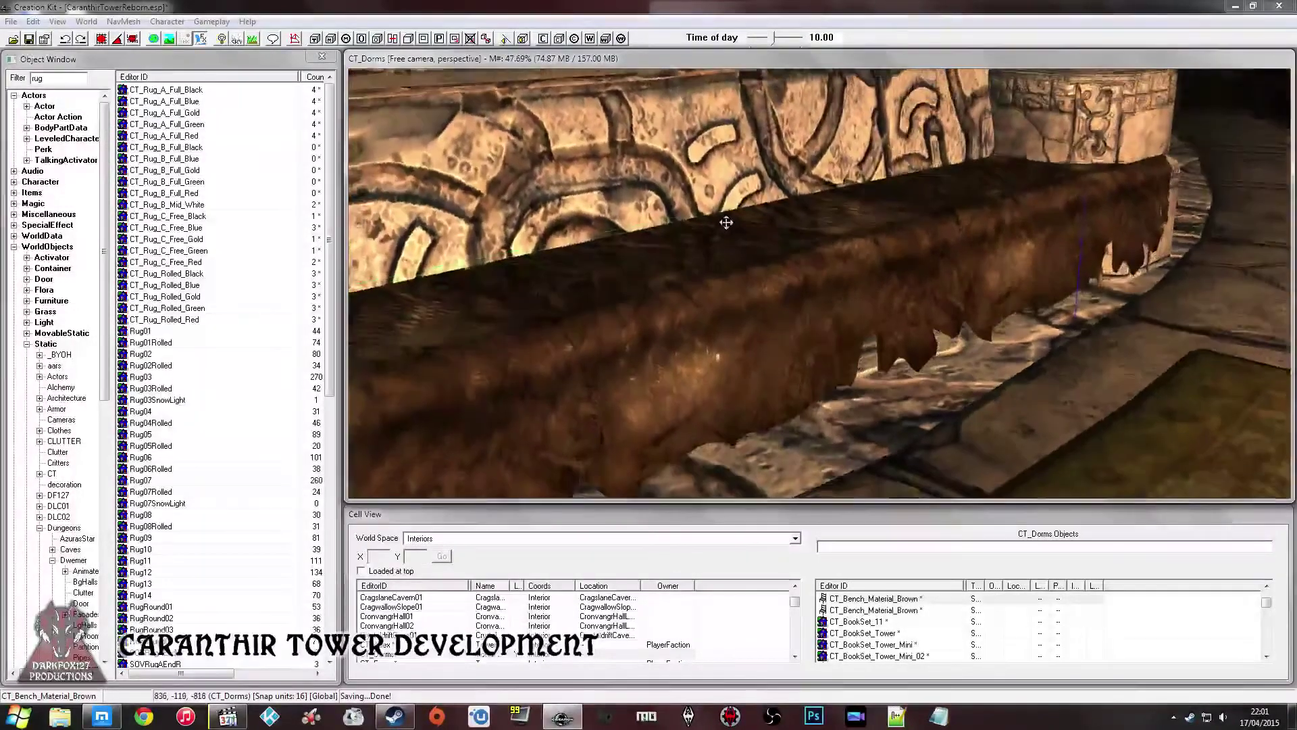
key(z)
drag(710, 262, 710, 257)
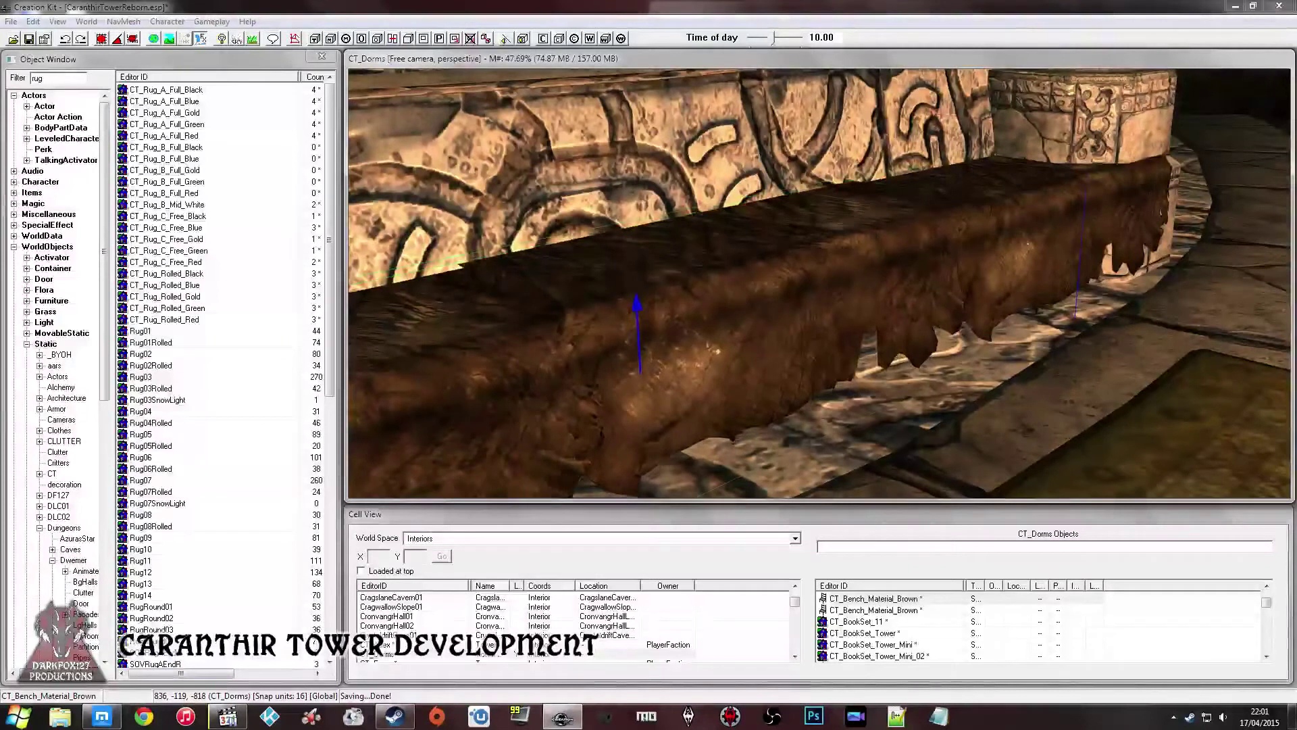
- Fine-tune the selected brown cover's height, lowering it slightly along Z to line up with the adjoining covers
shift+middle_drag(710, 252, 609, 249)
key(z)
drag(645, 269, 645, 278)
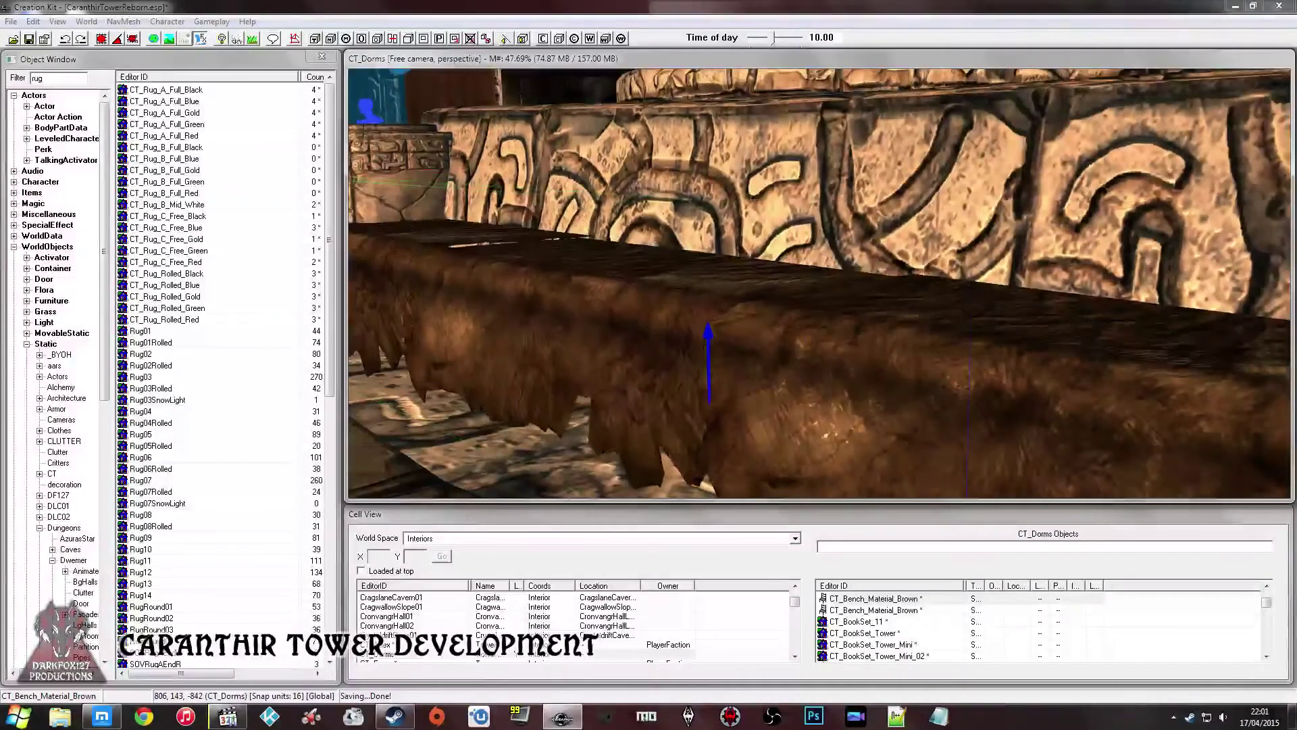
middle_drag(708, 331, 709, 323)
drag(643, 266, 642, 274)
shift+middle_drag(642, 266, 799, 256)
- Copy the model path from the DweFurnitureBench01 base object and close its properties without changing anything
click(722, 297)
middle_drag(728, 289, 763, 227)
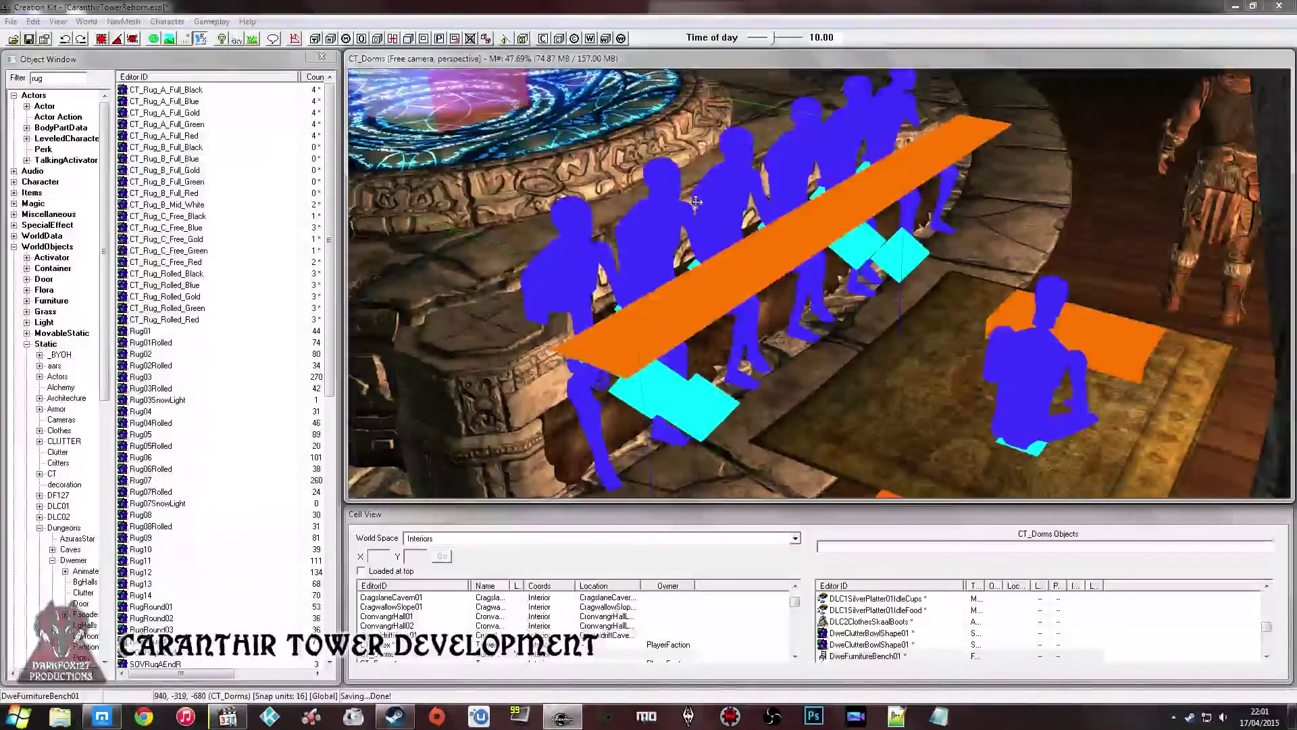
middle_drag(696, 201, 762, 230)
double_click(762, 230)
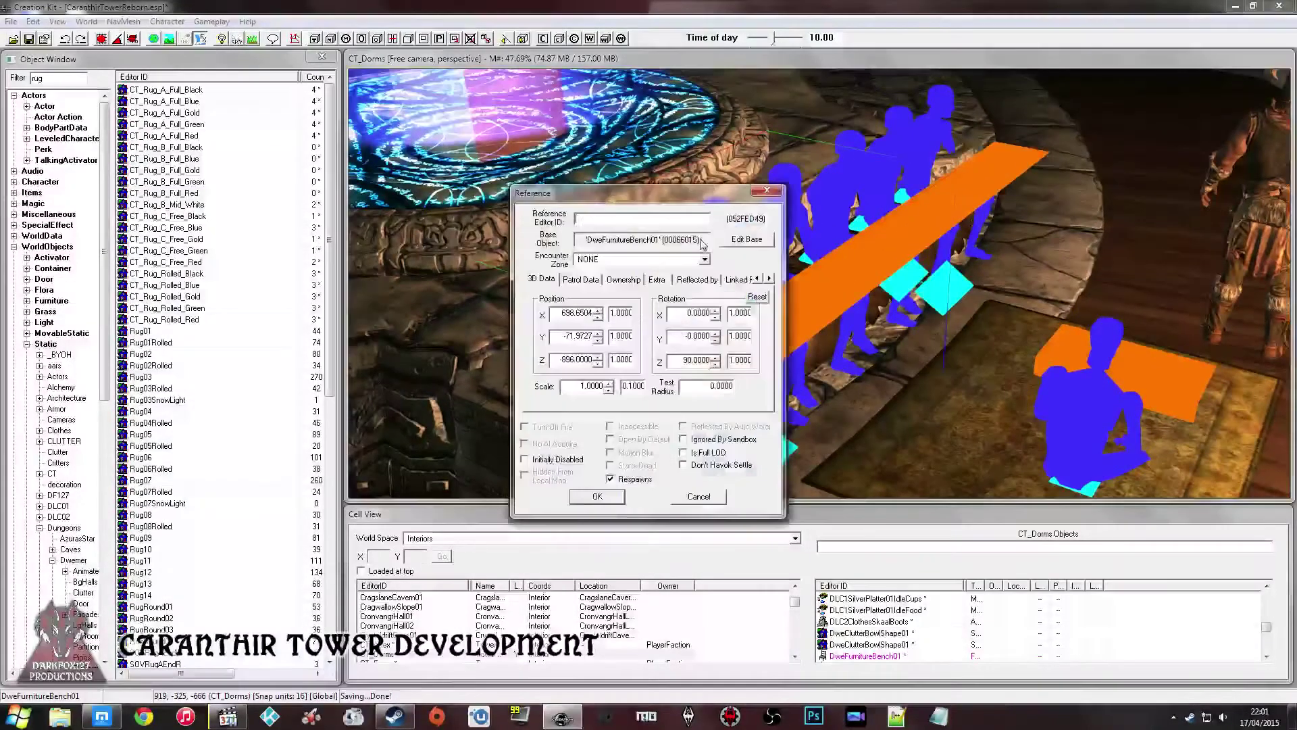
click(743, 239)
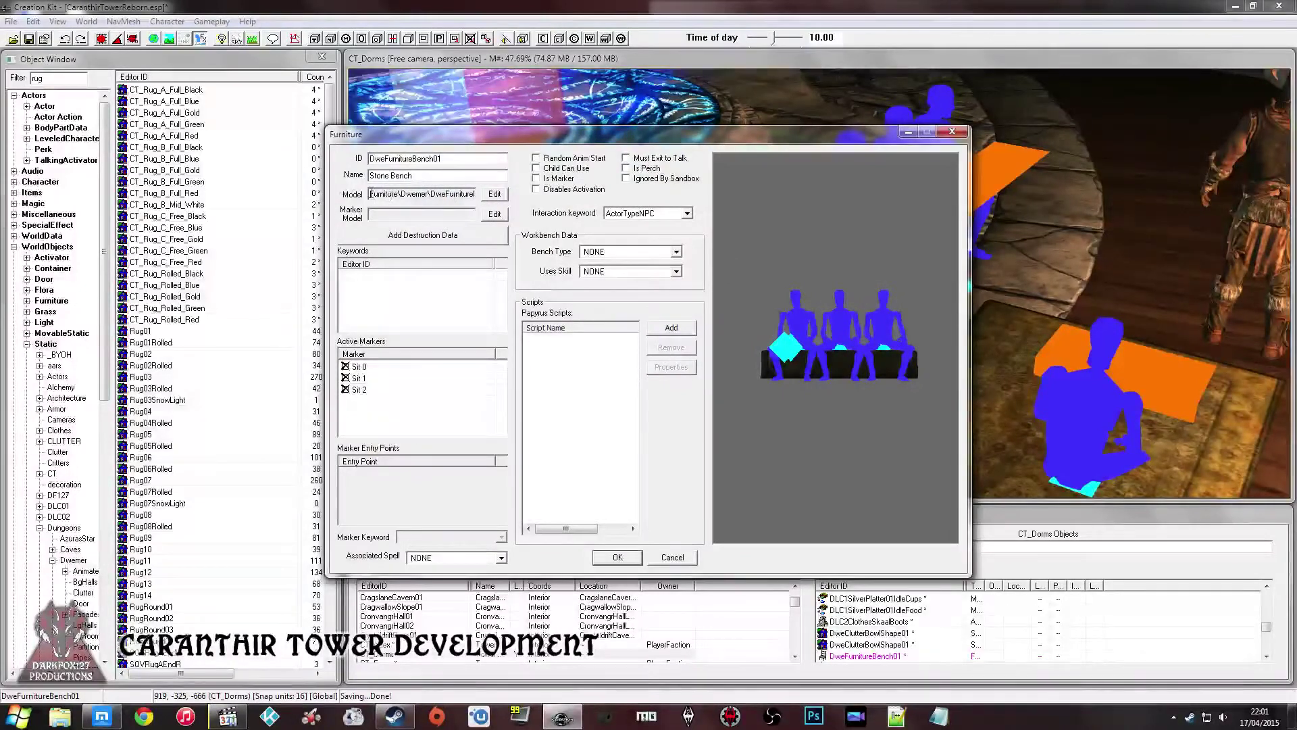
right_click(466, 198)
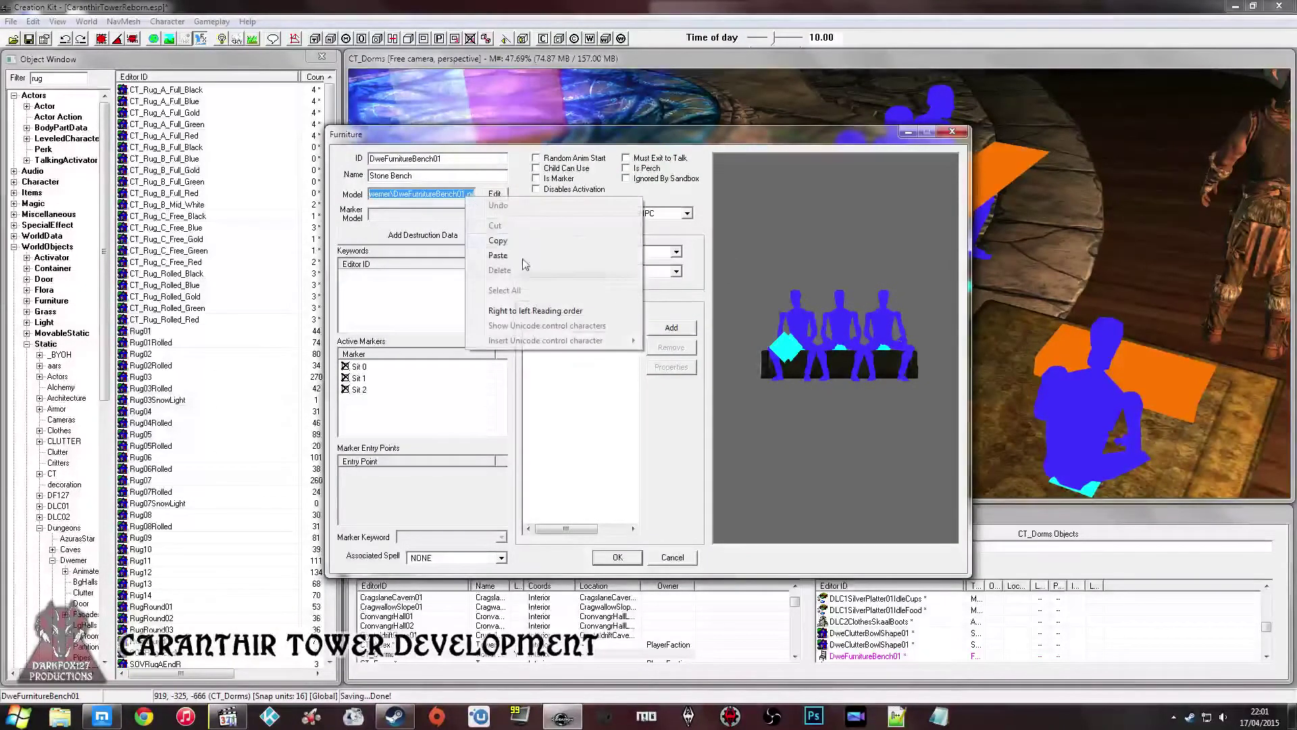
click(514, 241)
click(672, 557)
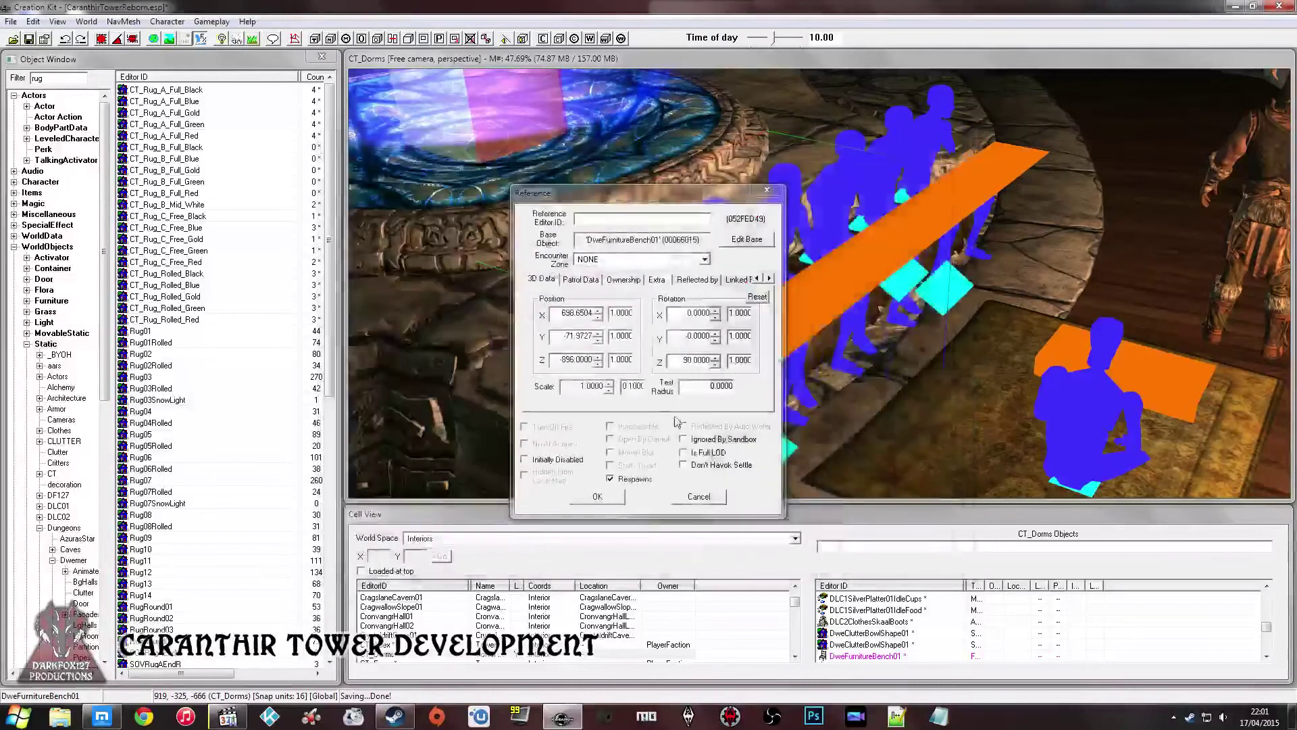
click(687, 495)
- Create a new static object with the ID CT_Bench_STATIC
middle_drag(696, 406, 730, 383)
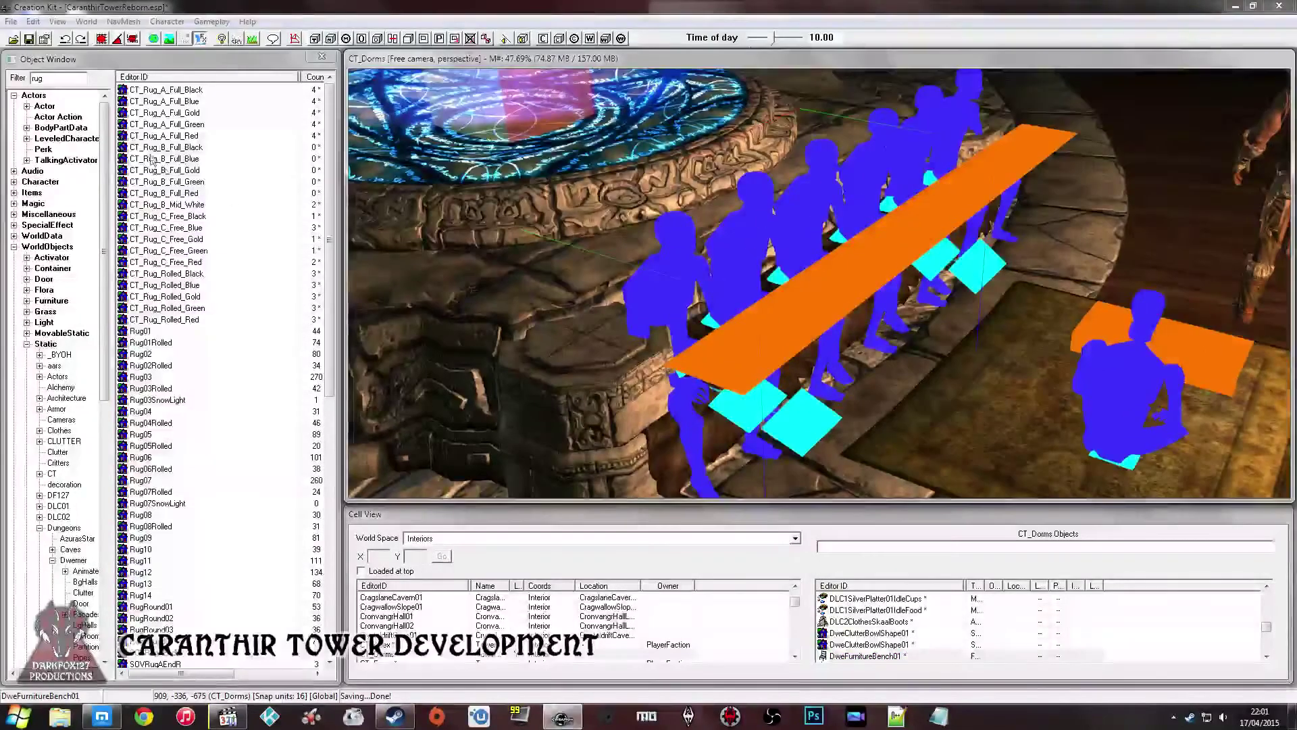
right_click(202, 137)
click(217, 145)
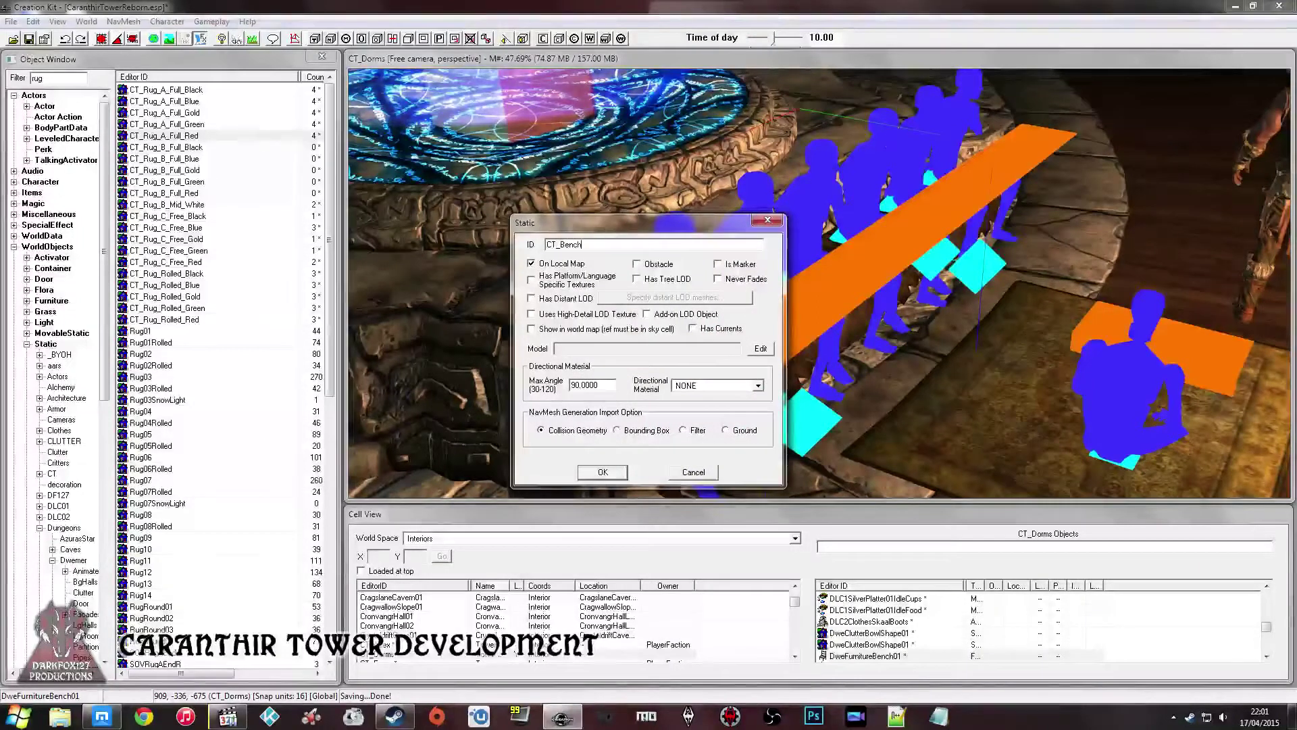
text(STATIC)
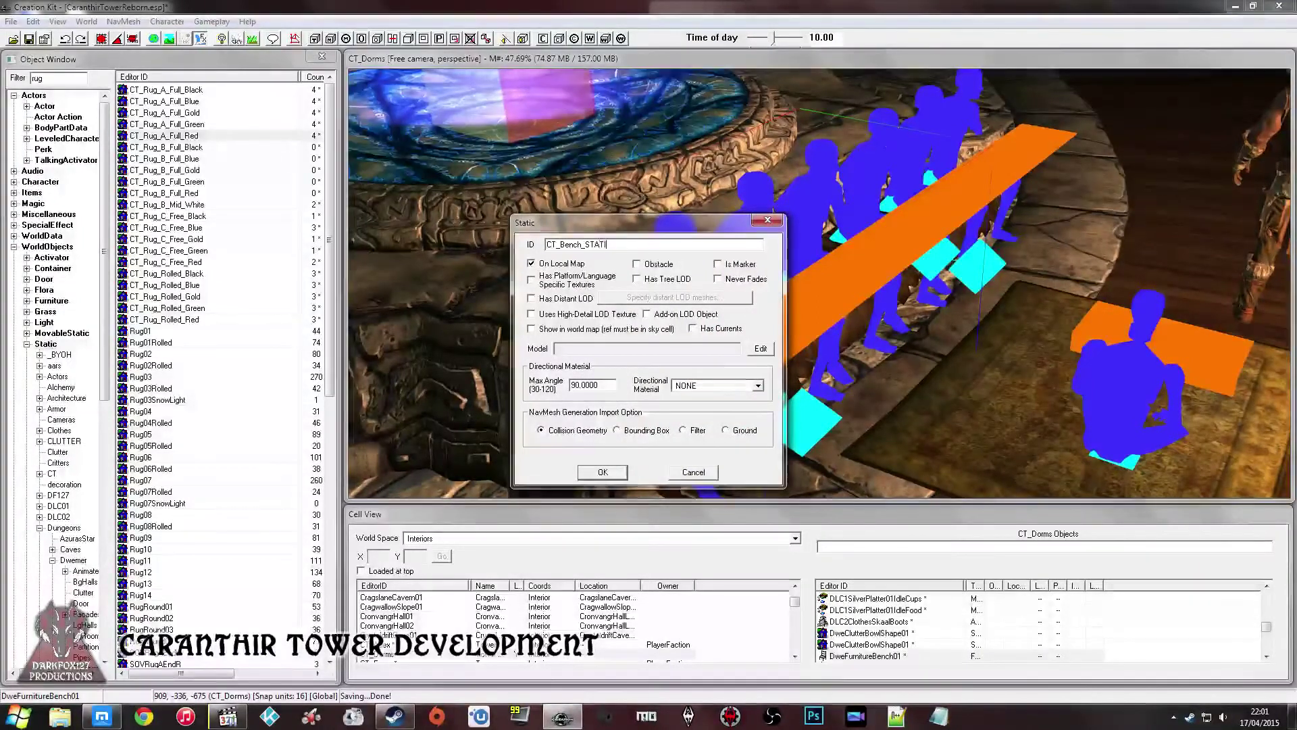
- Load the copied path to DweFurnitureBench01.nif as the new static's model
click(761, 348)
click(603, 254)
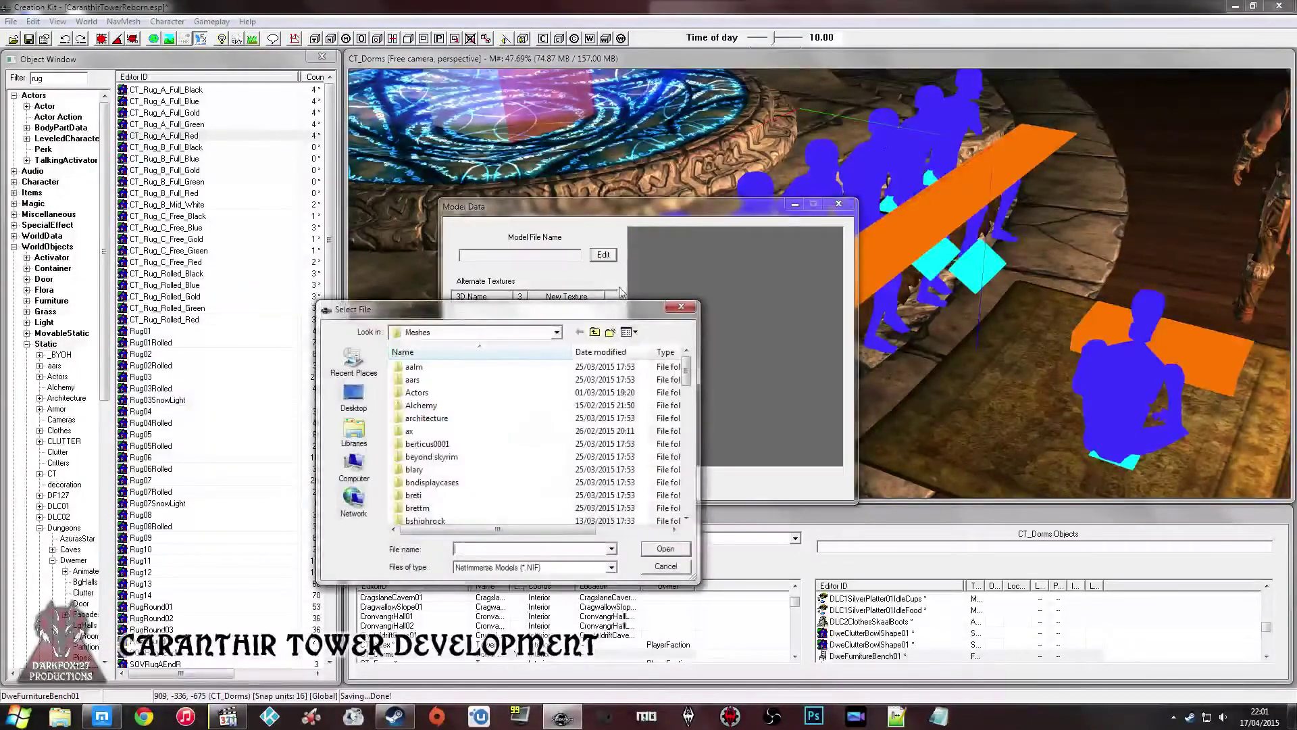
key(ctrl+v)
key(Return)
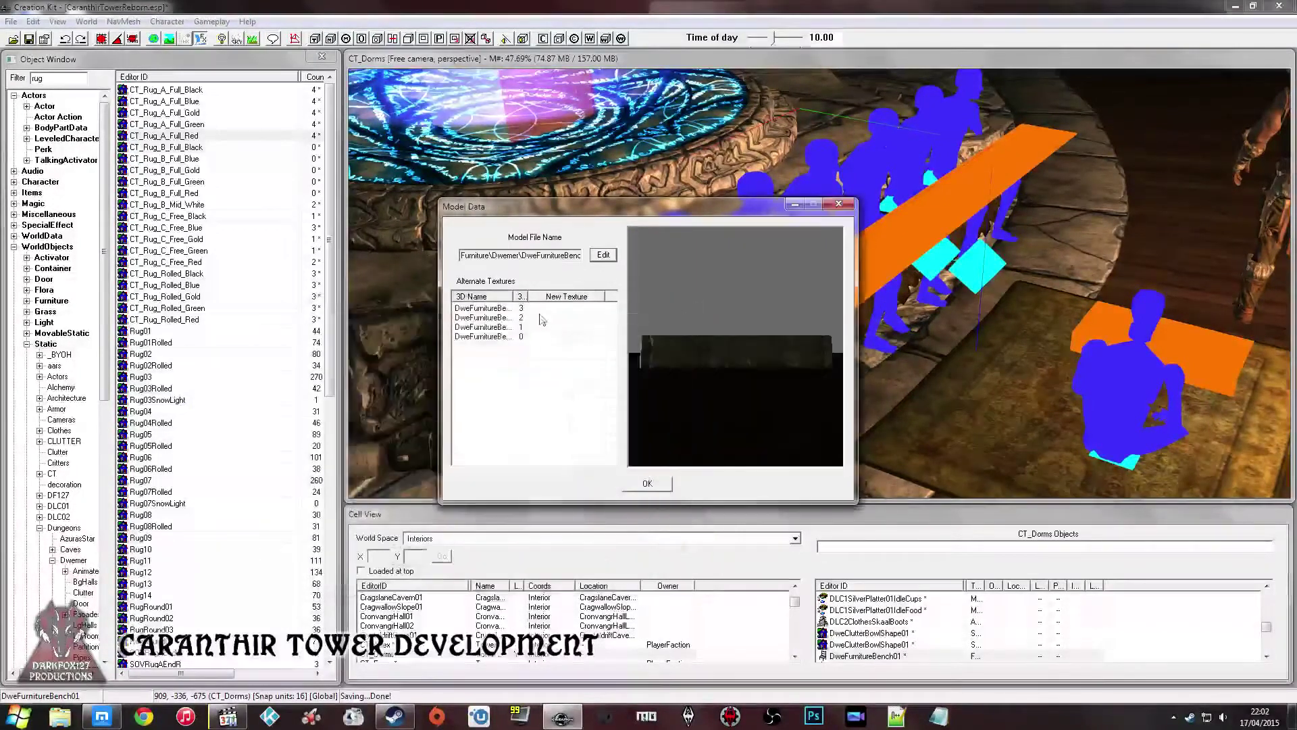
- Save the new static and replace the selected DweFurnitureBench01 references beside the glowing pool with CT_Bench_STATIC, limiting the replacement to the selection
click(646, 482)
click(602, 473)
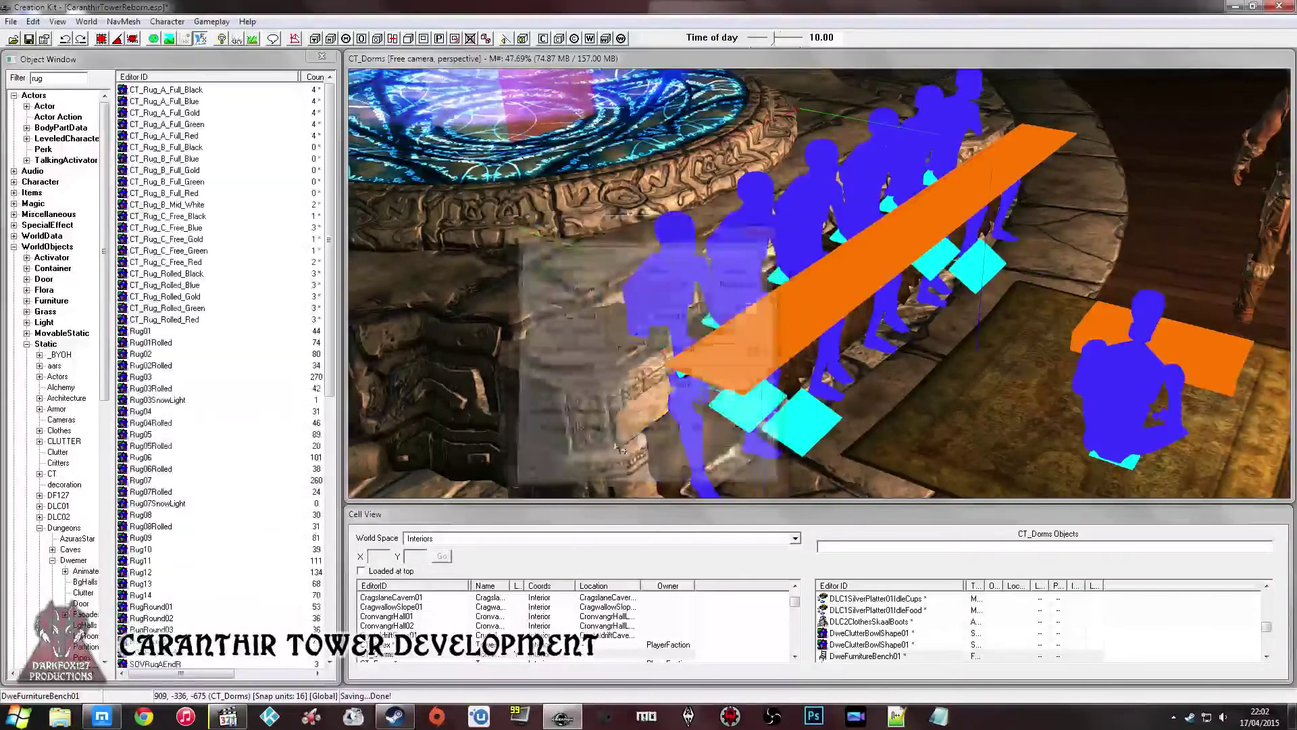
middle_drag(811, 312, 708, 273)
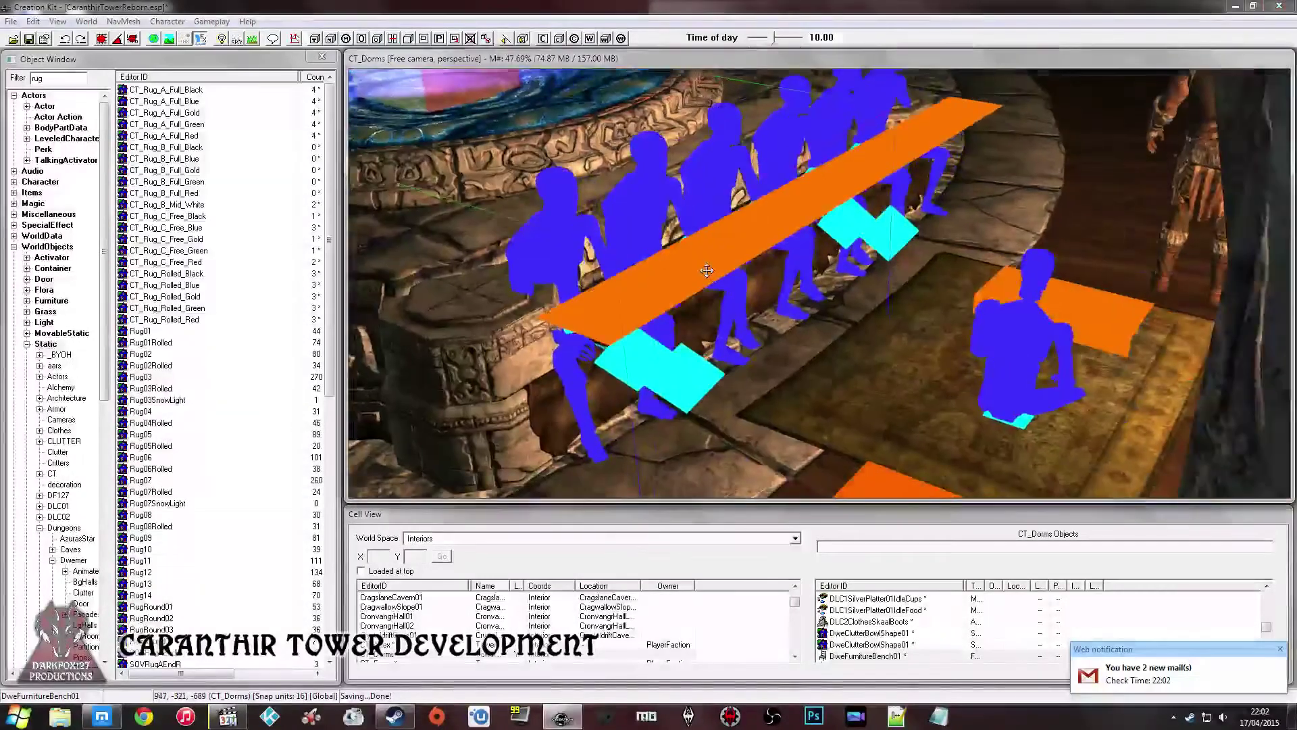
scroll(668, 297, up, 1)
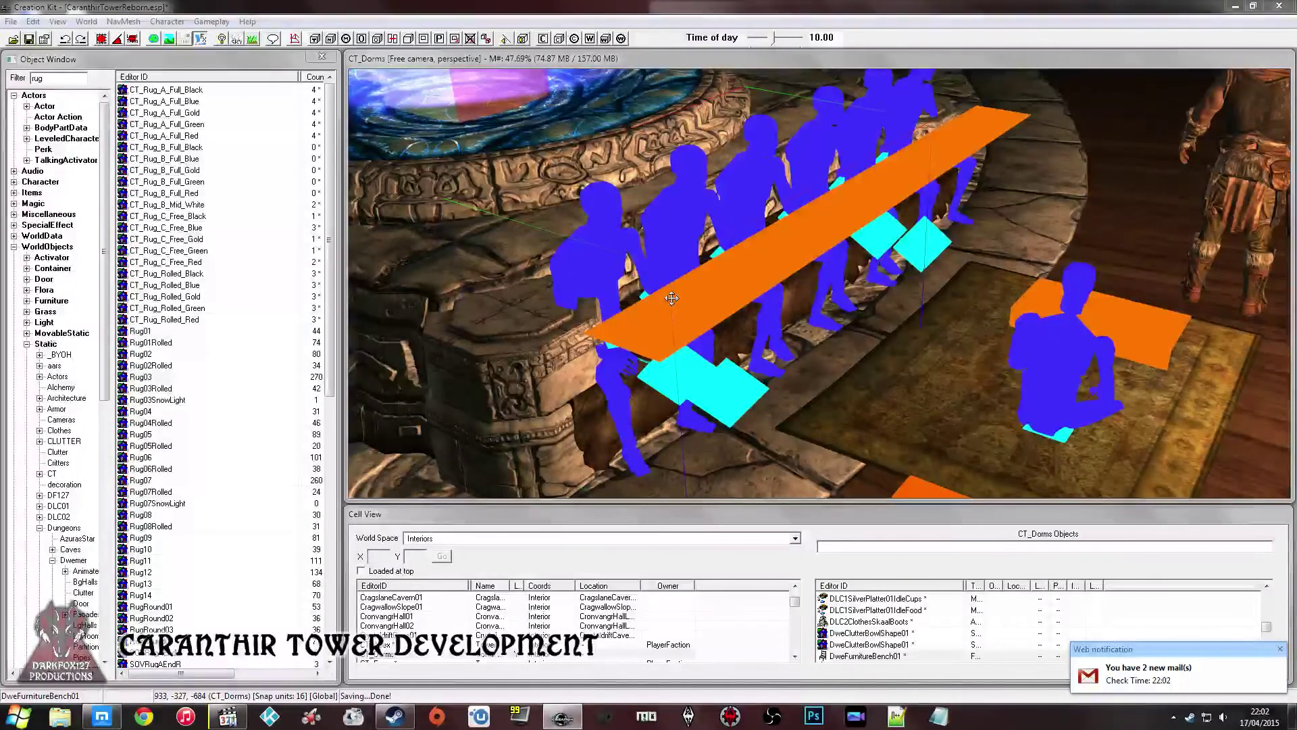
key(ctrl+f)
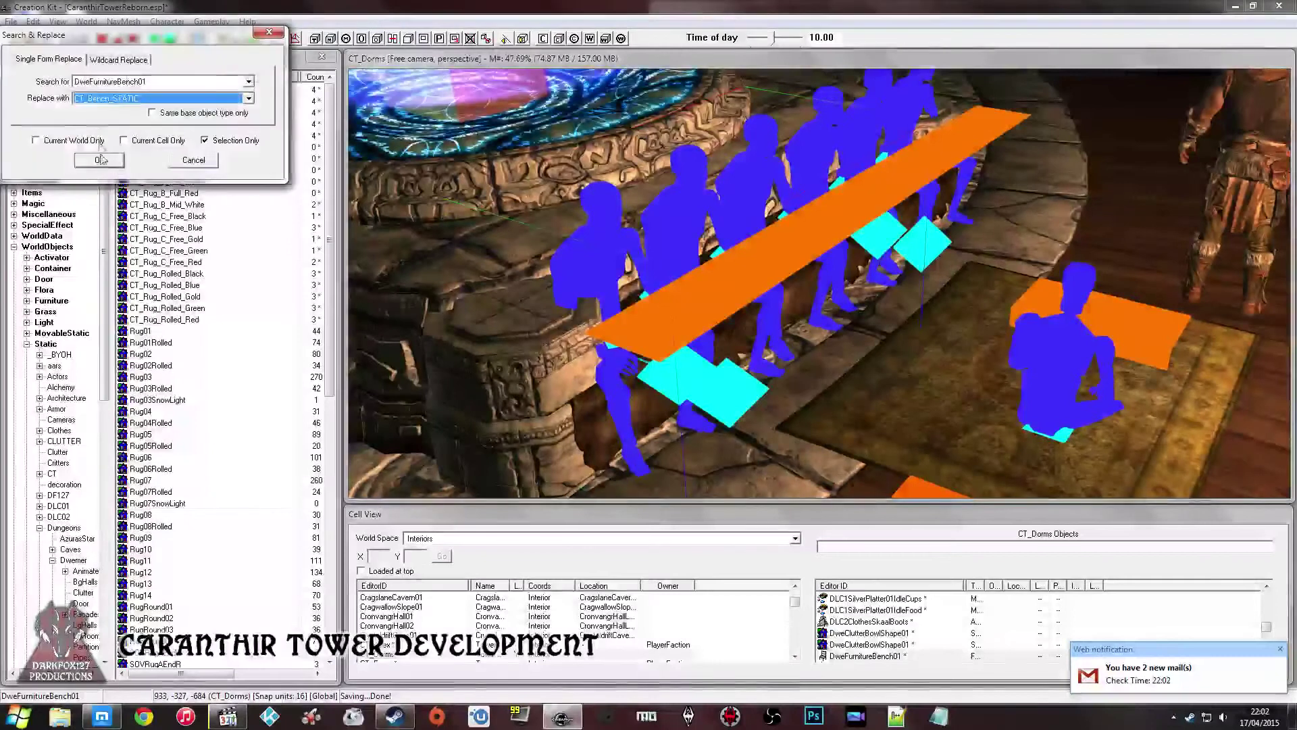
click(99, 160)
click(669, 398)
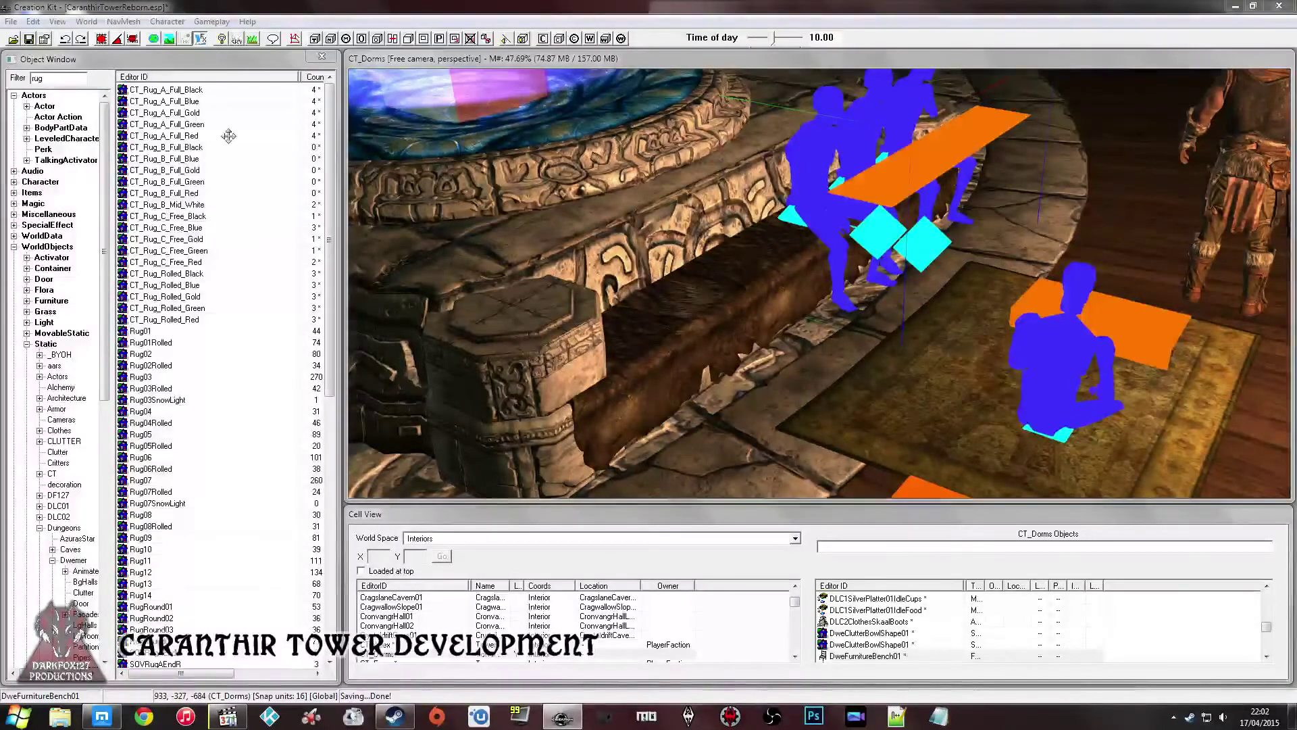
key(ctrl+f)
click(97, 158)
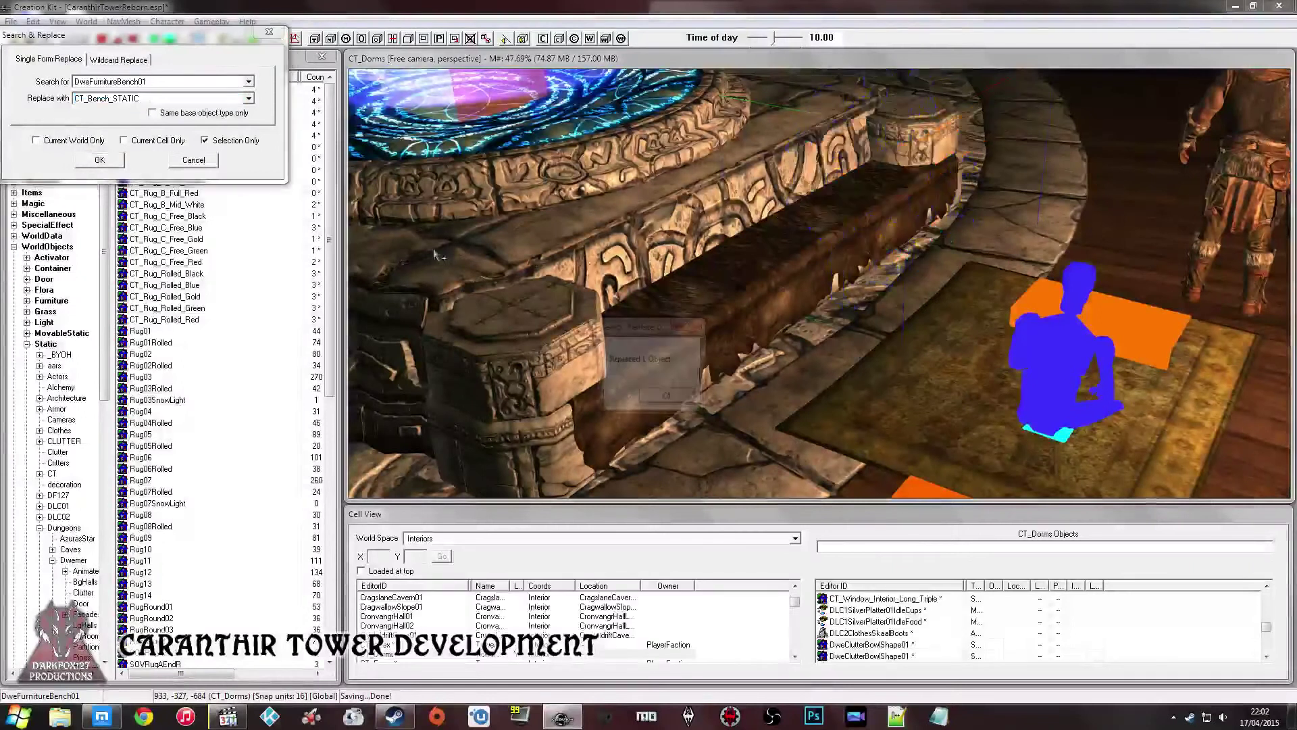
click(668, 399)
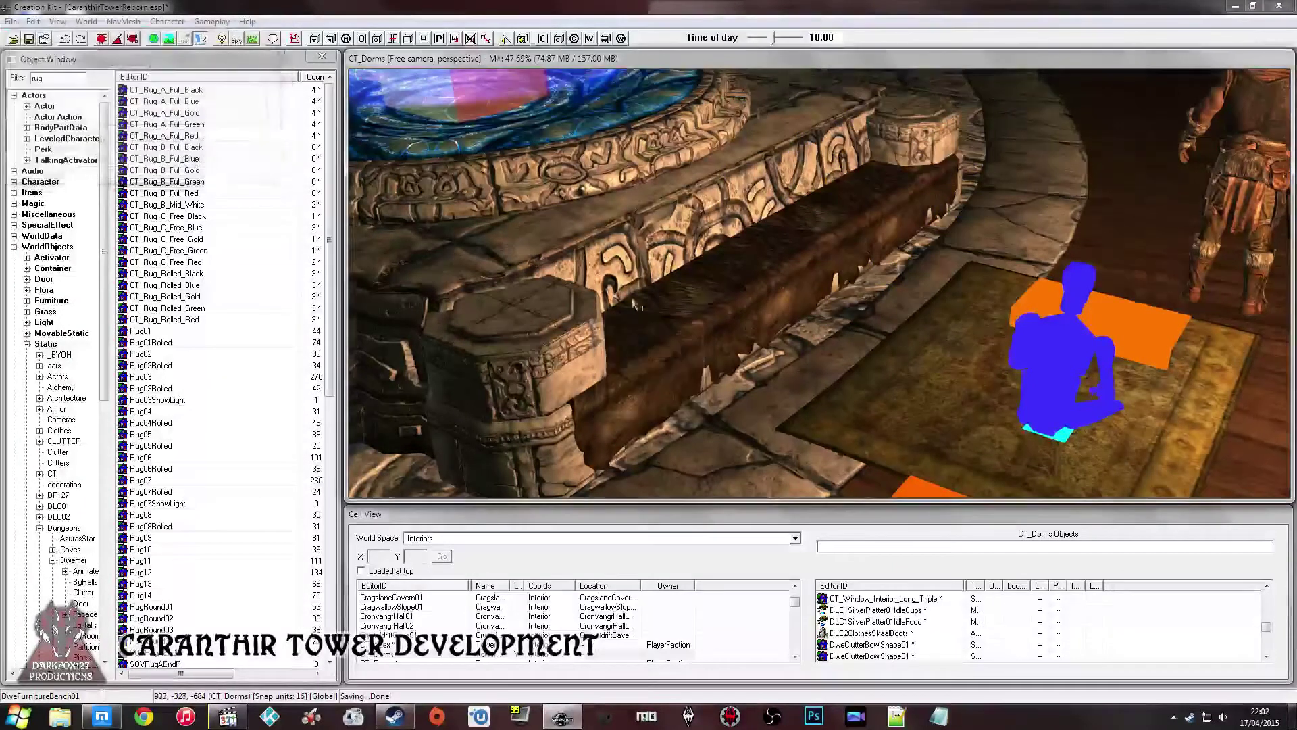
- List the furniture objects and filter them by "inv" to find the invisible chairs
click(52, 300)
click(50, 79)
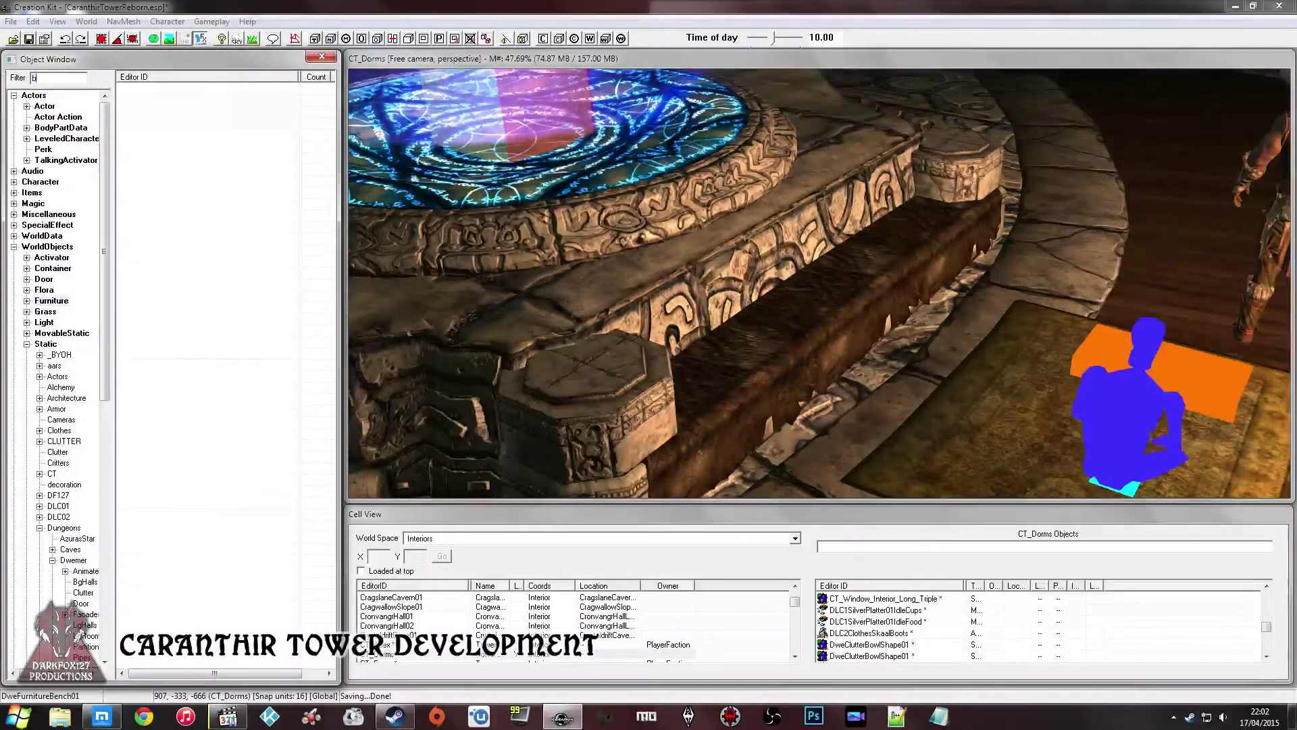
key(BackSpace)
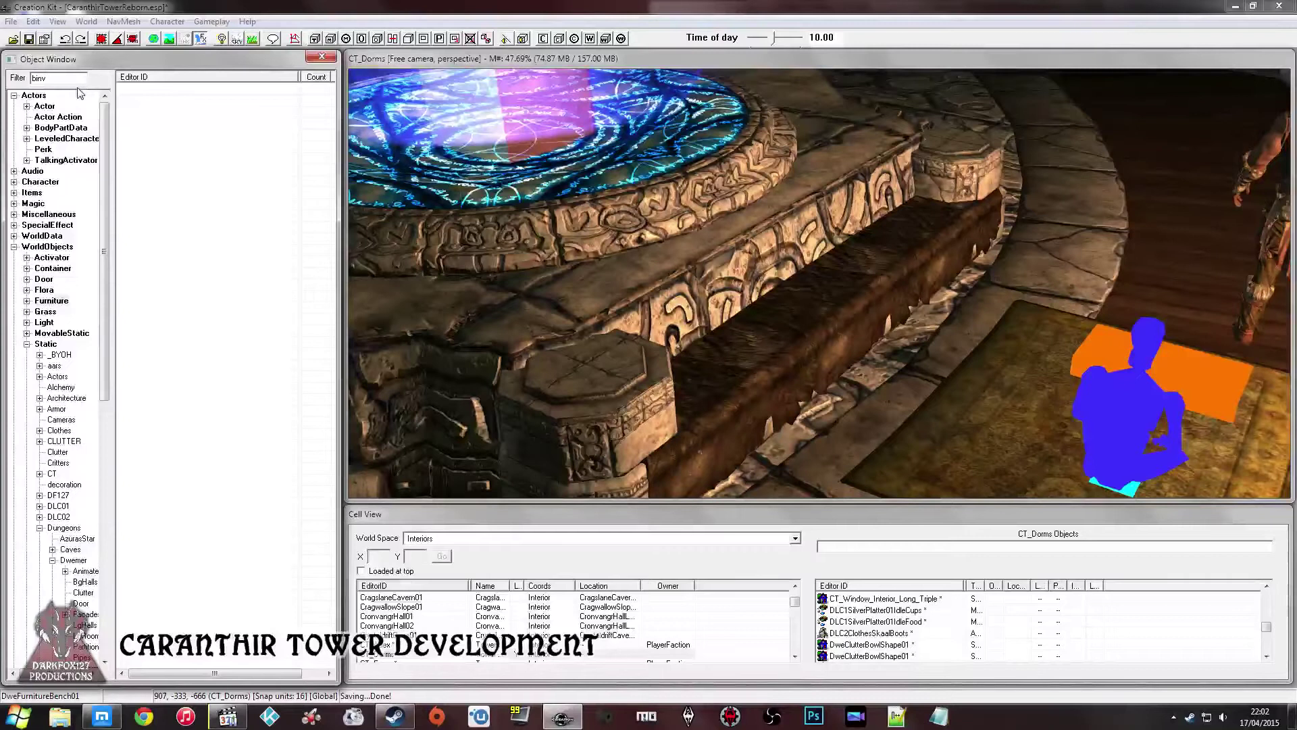
text(inv)
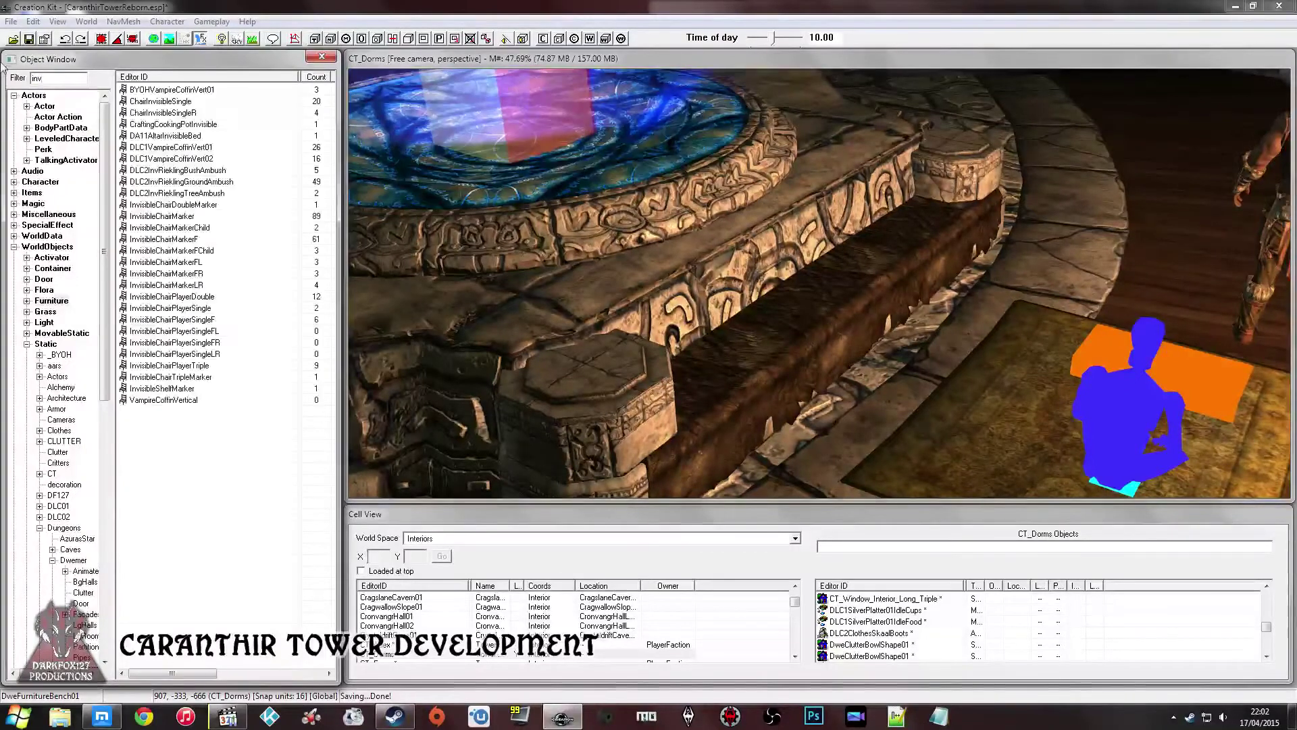
- Preview the invisible chair furniture objects, including the single player variants and InvisibleChairPlayerTriple
right_click(177, 110)
click(203, 176)
click(203, 205)
click(220, 343)
click(207, 321)
click(208, 309)
click(207, 321)
click(198, 330)
click(194, 343)
click(184, 365)
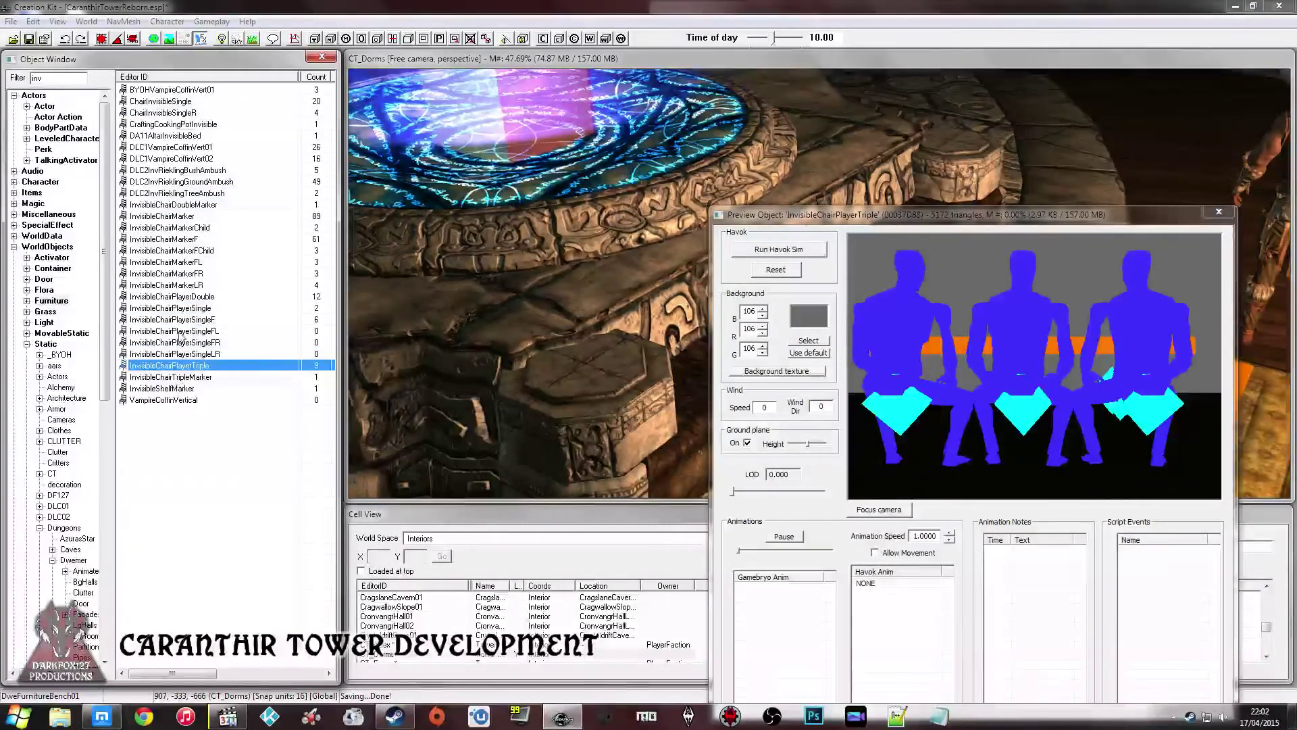
- Try seating an InvisibleChairPlayerDouble marker at the middle of the brown-covered bench
mouse_move(176, 297)
mouse_down()
mouse_move(163, 298)
mouse_move(646, 434)
mouse_move(690, 434)
mouse_up()
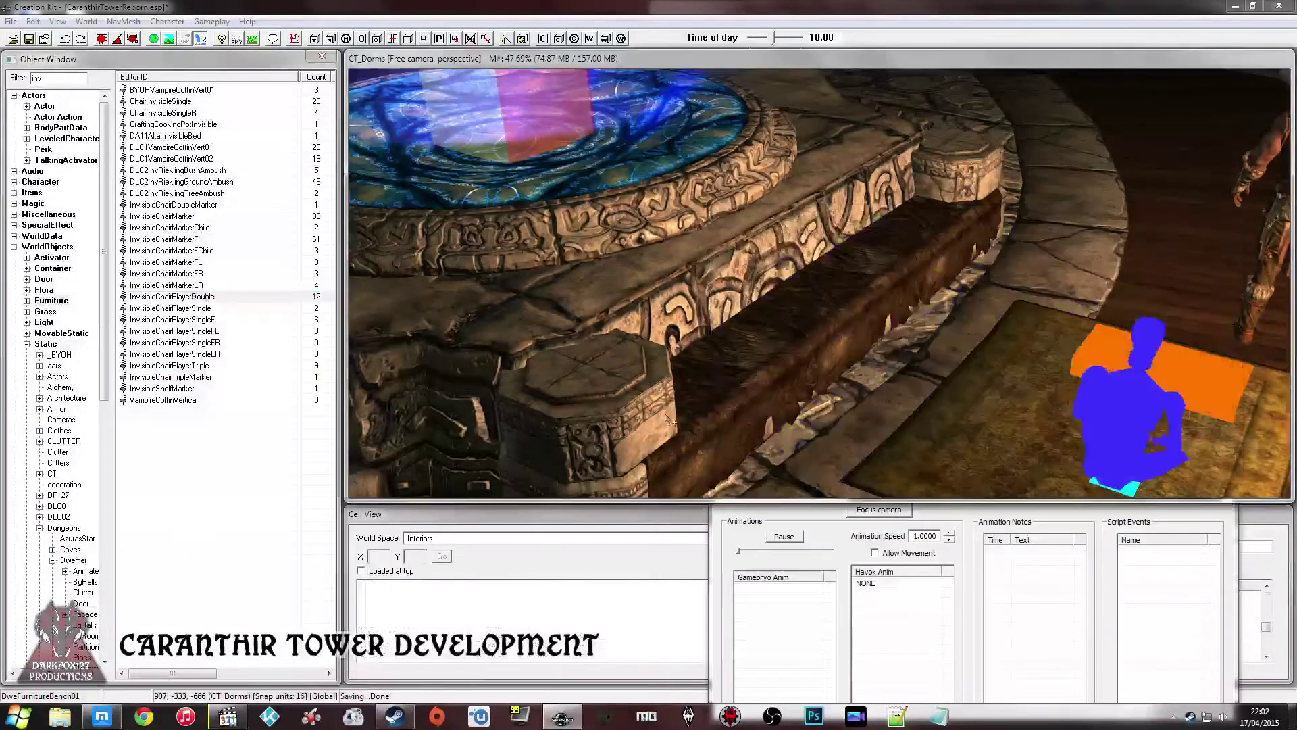
shift+middle_drag(796, 368, 767, 382)
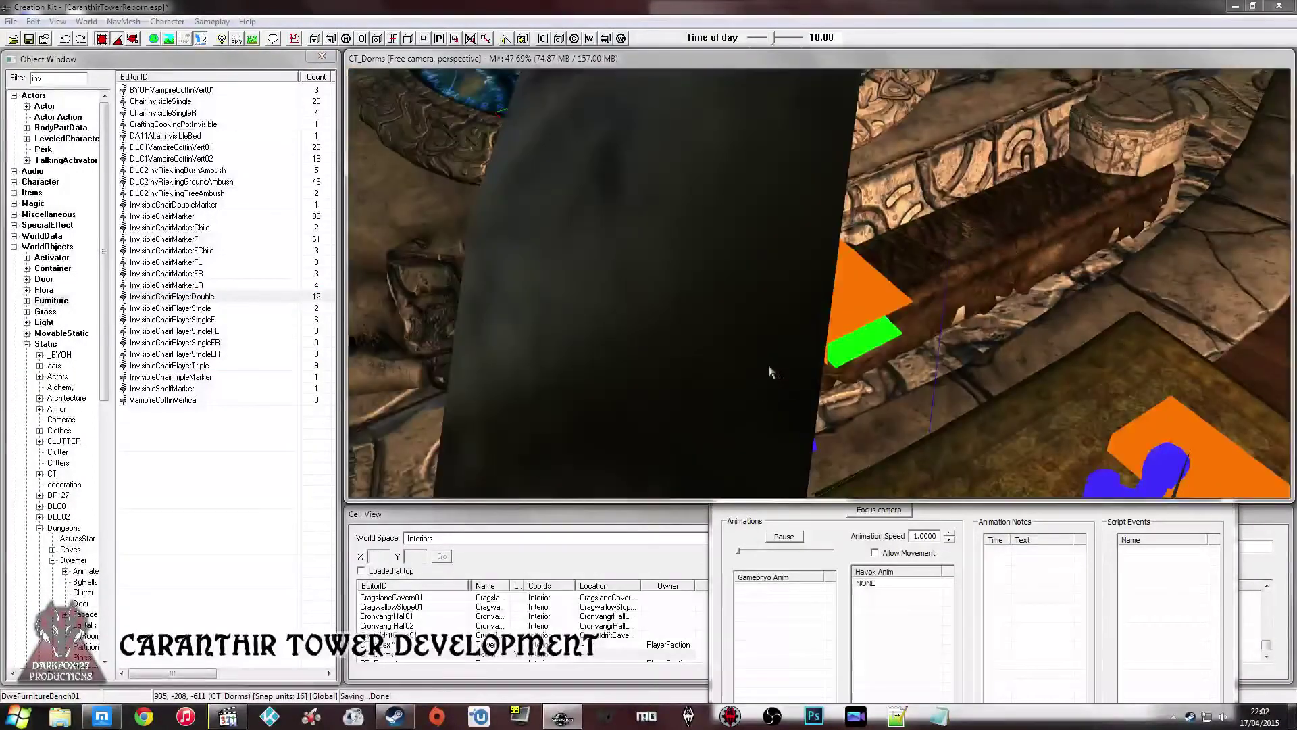
scroll(770, 372, down, 6)
mouse_move(957, 208)
mouse_down()
mouse_move(958, 260)
mouse_move(958, 243)
mouse_up()
mouse_move(957, 244)
shift+middle_down()
mouse_move(922, 348)
mouse_move(974, 211)
mouse_move(901, 269)
shift+middle_up()
scroll(901, 269, up, 2)
drag(715, 233, 867, 242)
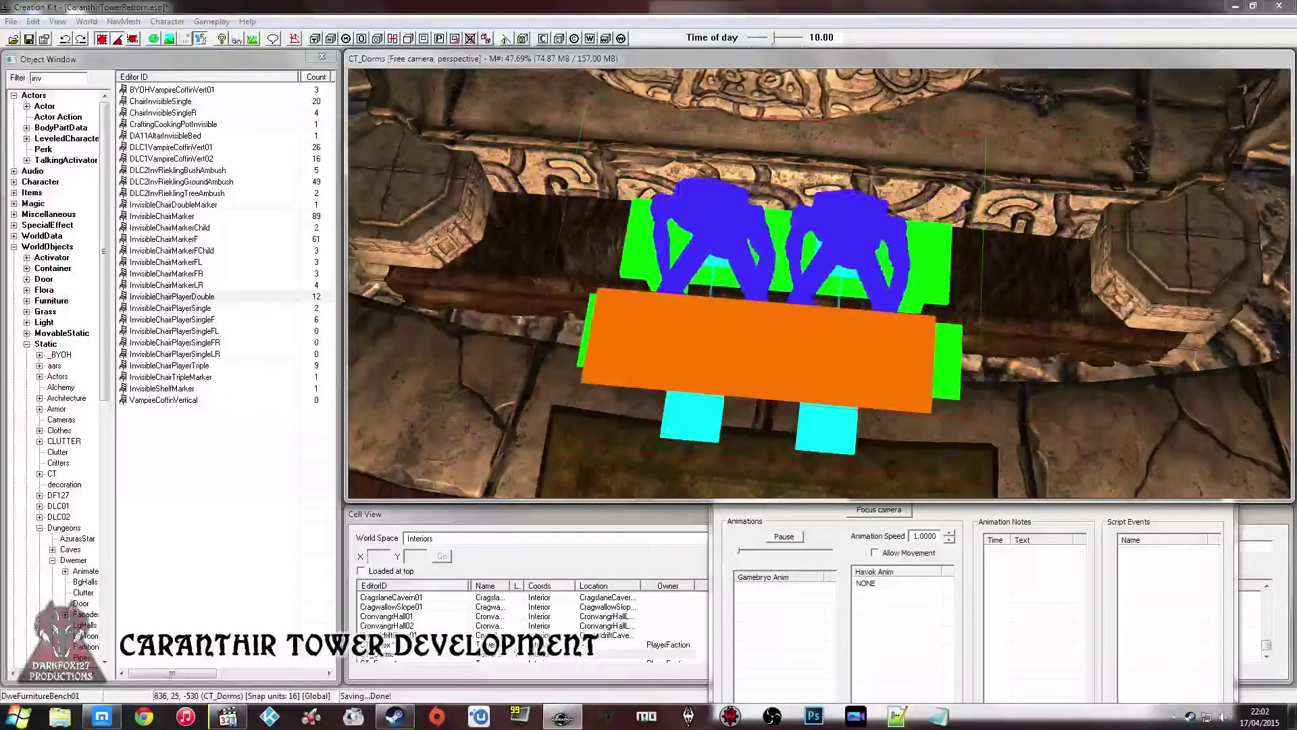
key(m)
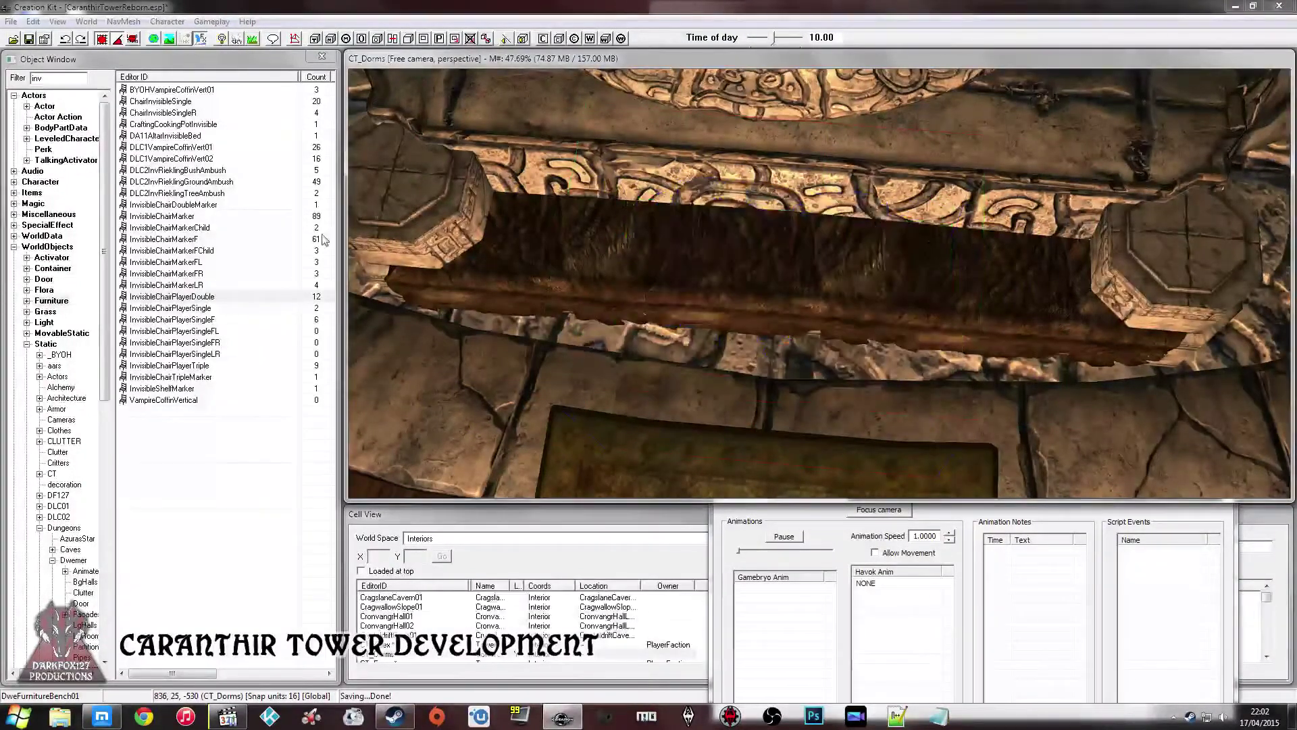
- Compare the previews of the single-seat player chairs, checking the entry points of the plain, SingleF, SingleFR and SingleLR variants
click(193, 297)
click(162, 319)
click(156, 308)
click(177, 319)
click(200, 343)
click(189, 354)
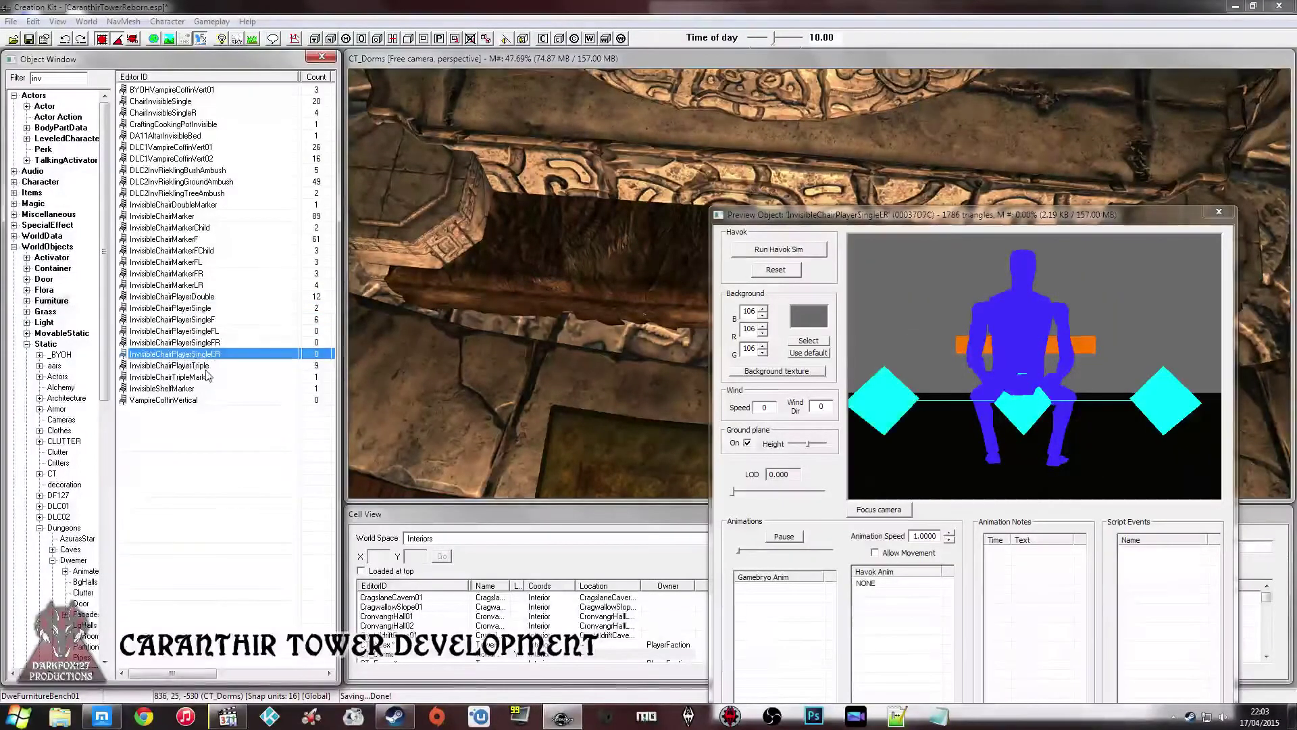
click(207, 366)
click(221, 320)
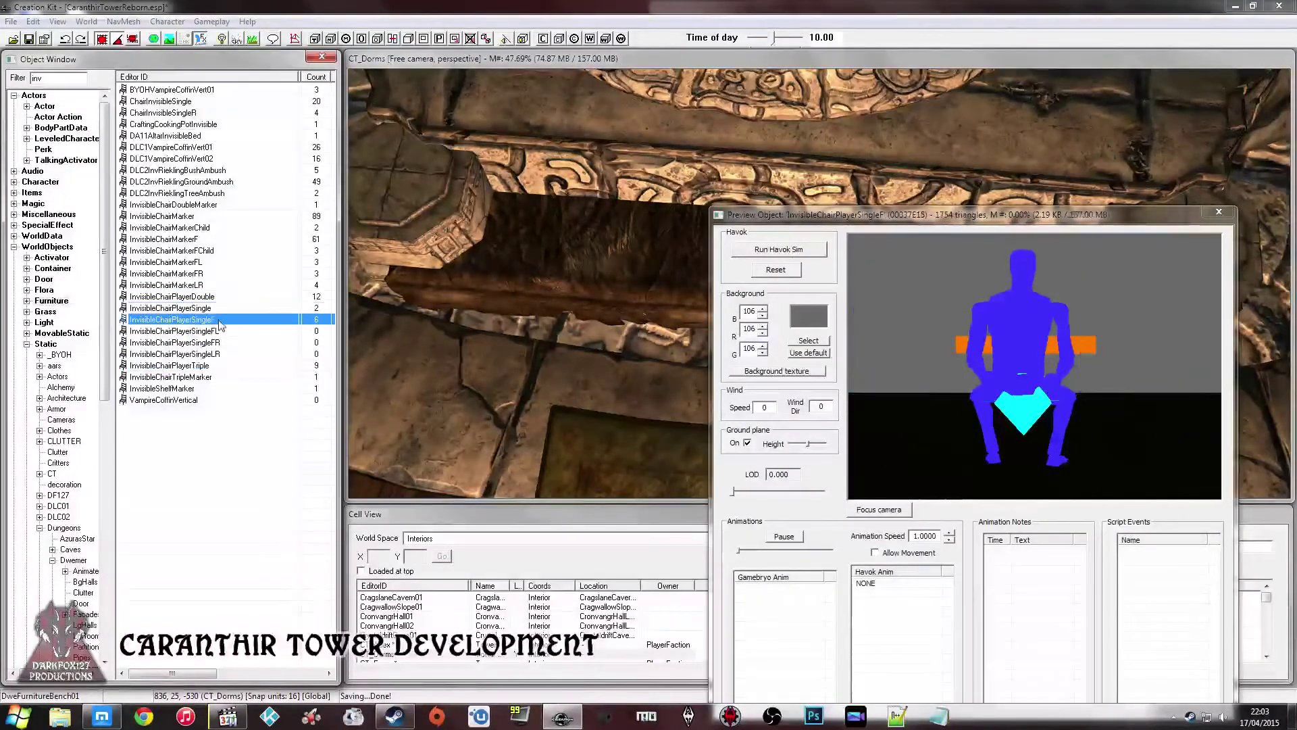
- Place an InvisibleChairPlayerSingleF marker in the dorm and move it onto one end of the brown-covered bench
drag(484, 375, 521, 380)
right_drag(567, 343, 544, 341)
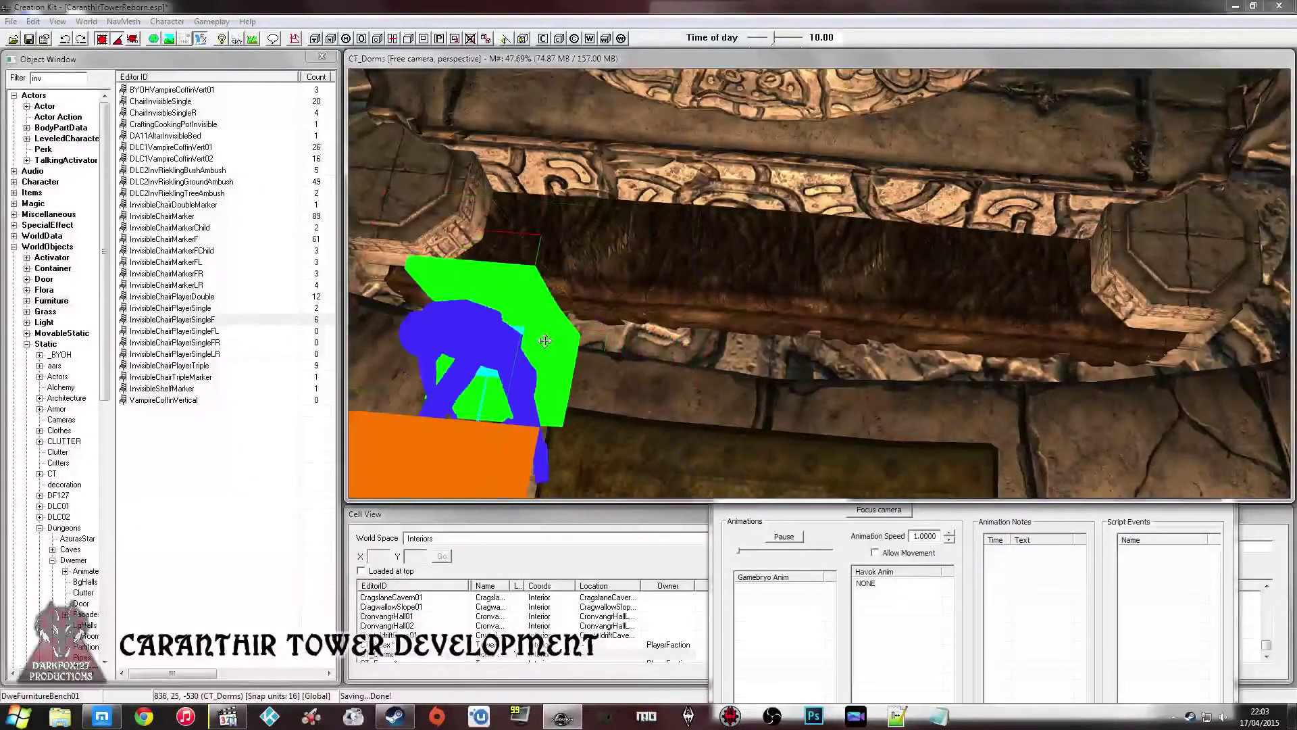
right_click(504, 345)
mouse_move(480, 351)
mouse_down()
mouse_move(373, 404)
mouse_move(474, 271)
mouse_move(617, 212)
mouse_up()
mouse_move(617, 212)
shift+middle_down()
mouse_move(747, 178)
mouse_move(747, 260)
mouse_move(758, 122)
mouse_move(759, 159)
mouse_move(703, 185)
mouse_move(675, 221)
shift+middle_up()
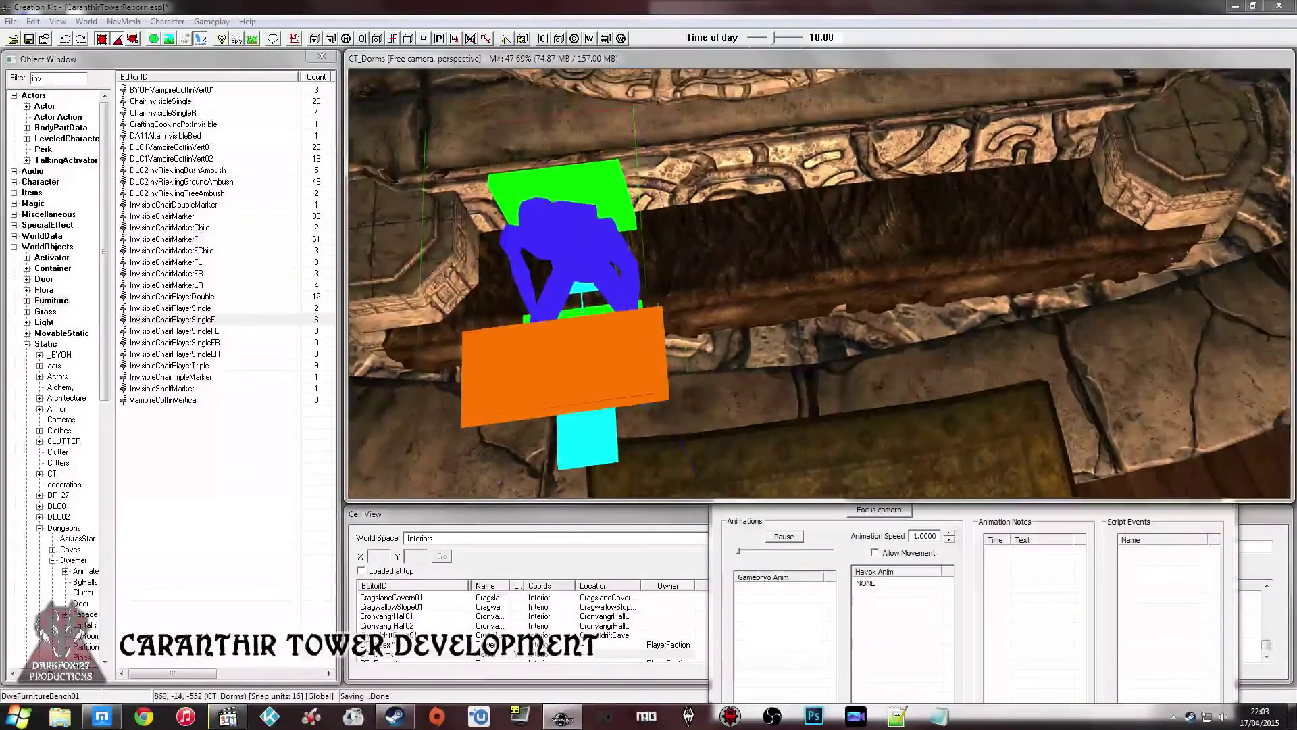
- Duplicate the single chair marker twice and space the copies along the bench to make three seats
key(ctrl+d)
drag(569, 222, 1036, 172)
key(ctrl+d)
mouse_move(1037, 172)
middle_down()
mouse_move(1052, 163)
mouse_move(1009, 173)
middle_up()
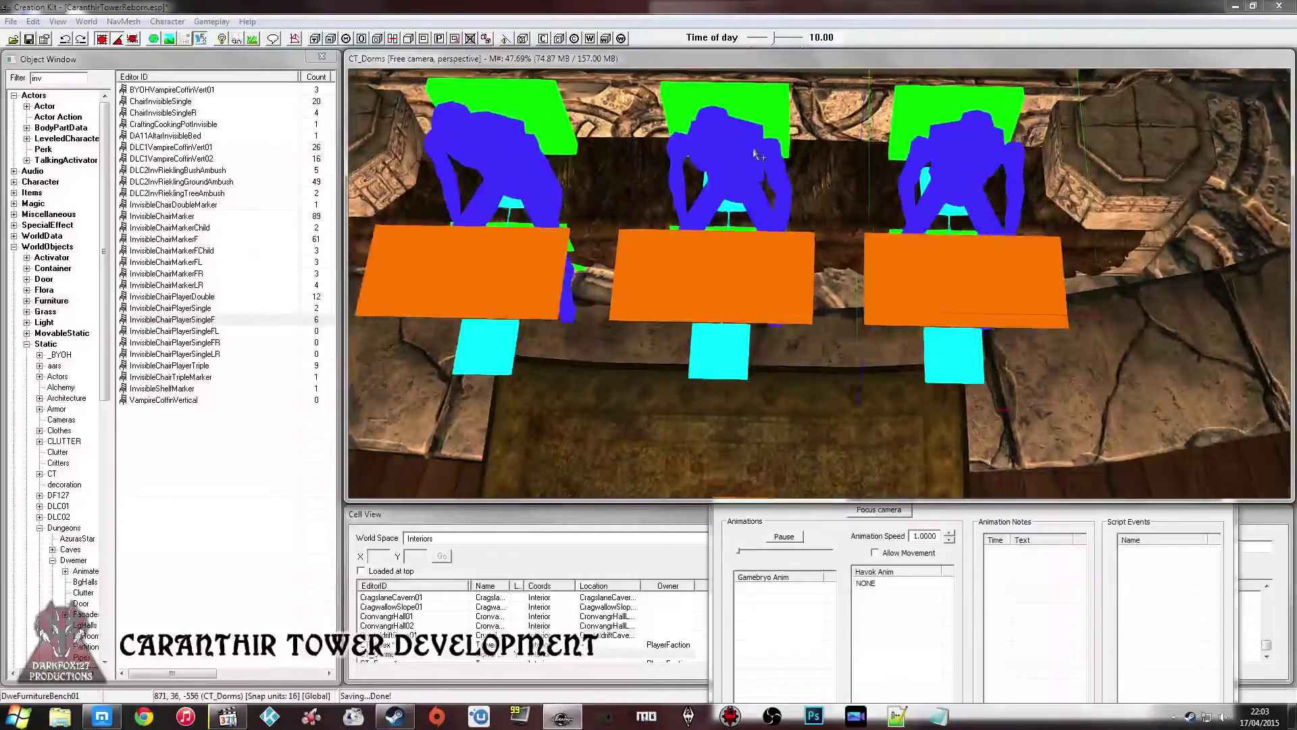
- Check from the side how the three chair markers sit on the bench and save the plugin
shift+middle_drag(579, 192, 666, 186)
scroll(600, 166, up, 4)
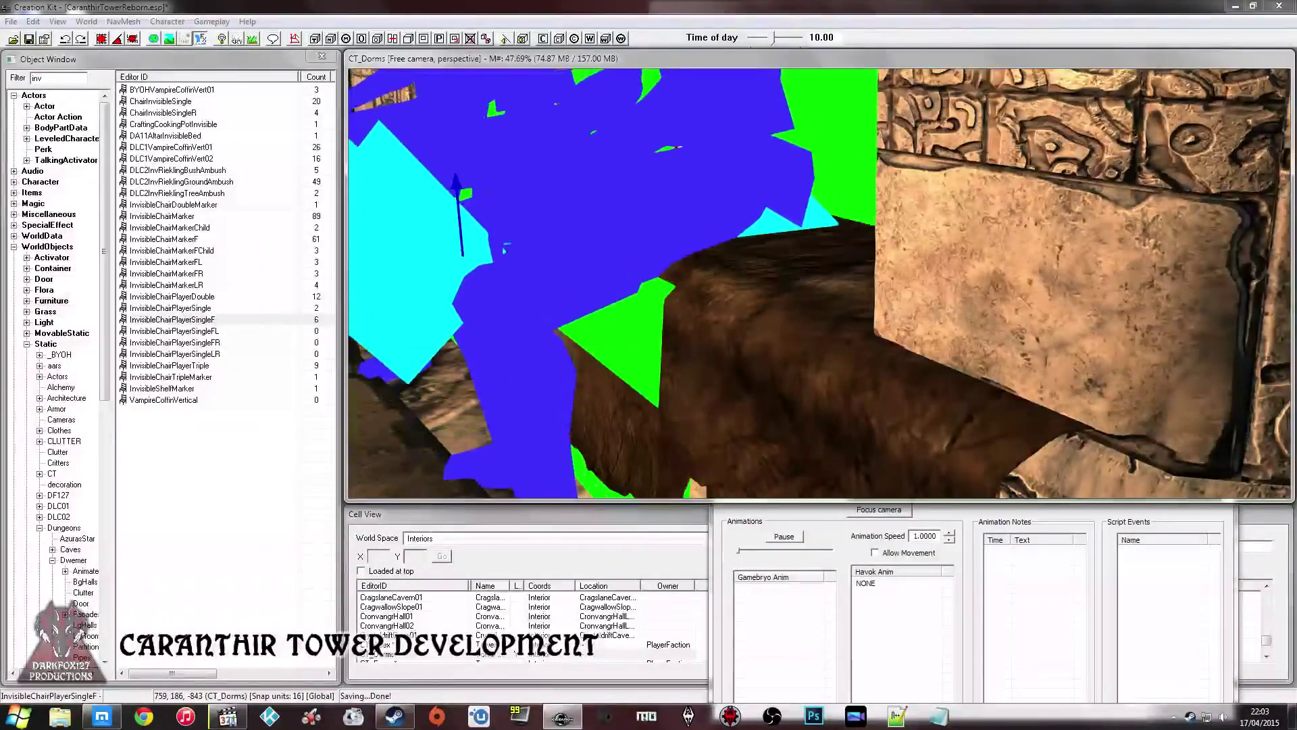
scroll(666, 185, down, 4)
shift+middle_drag(667, 186, 714, 231)
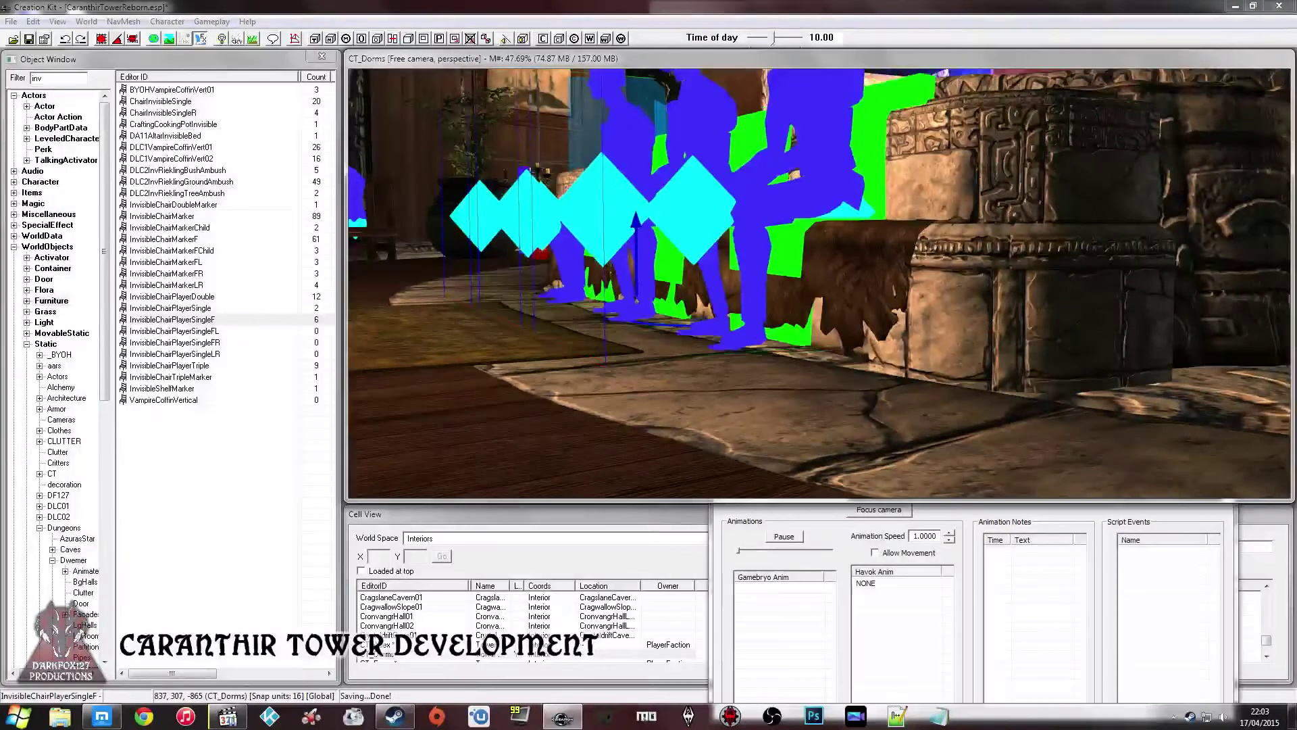
shift+middle_drag(752, 197, 551, 133)
click(29, 38)
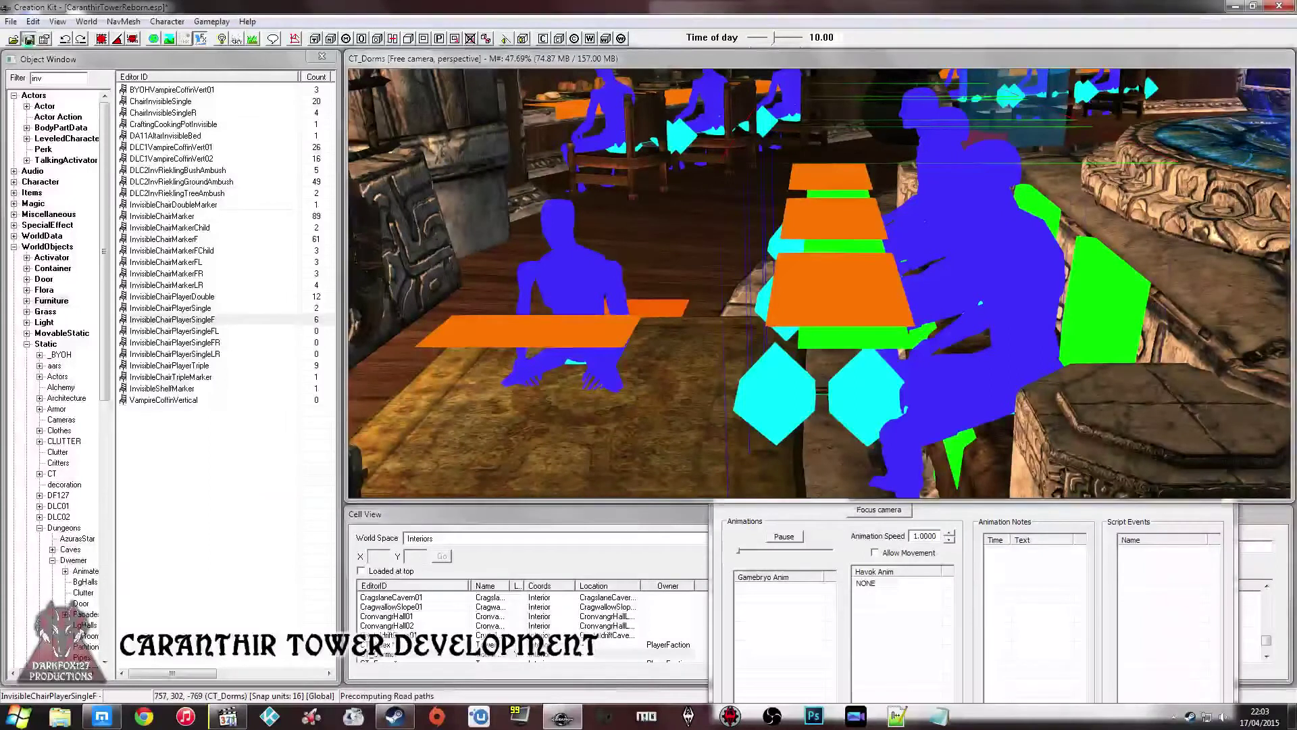
- Delete the armoured figure standing beside the yellow rug
scroll(640, 231, down, 3)
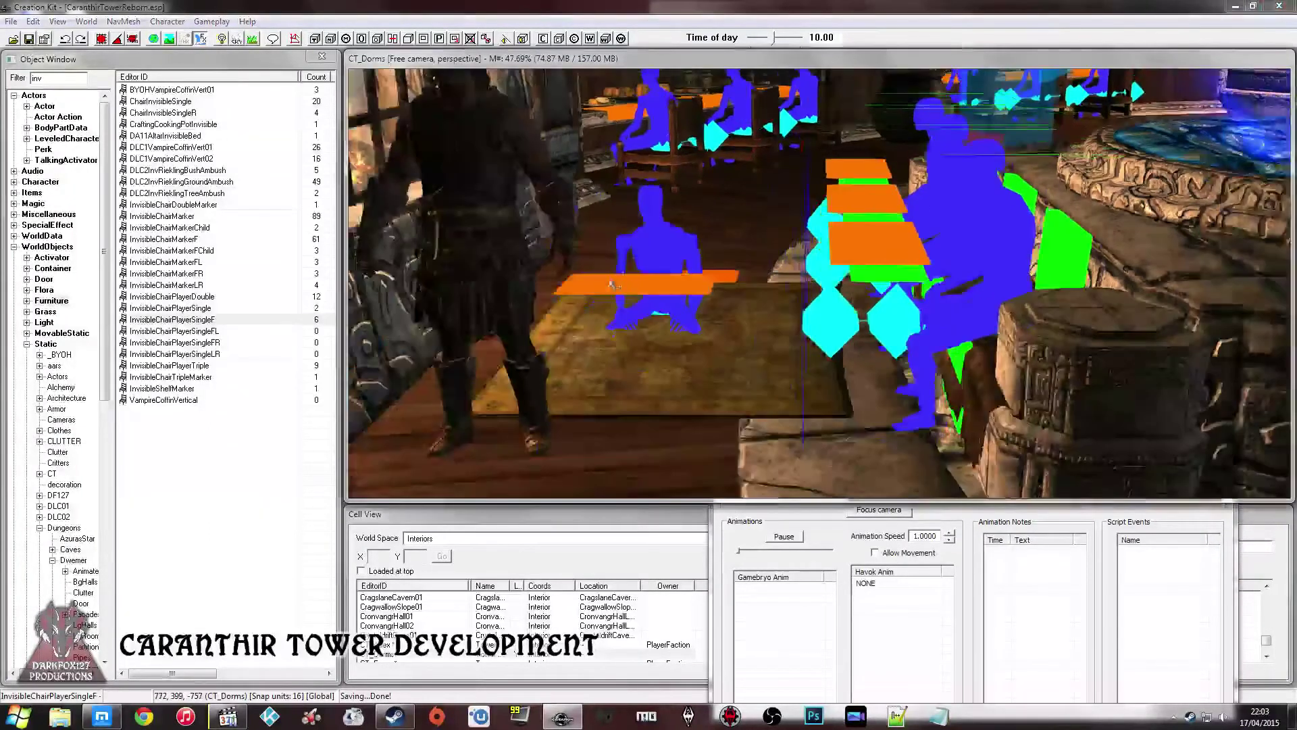
click(500, 203)
scroll(641, 232, down, 3)
shift+middle_drag(641, 231, 716, 270)
key(Delete)
- Start editing the navmesh with the markers hidden and extend its open edge toward the rug with two new vertices
click(295, 38)
shift+middle_drag(651, 299, 712, 327)
drag(560, 250, 433, 332)
ctrl+click(827, 340)
middle_drag(830, 338, 856, 343)
key(m)
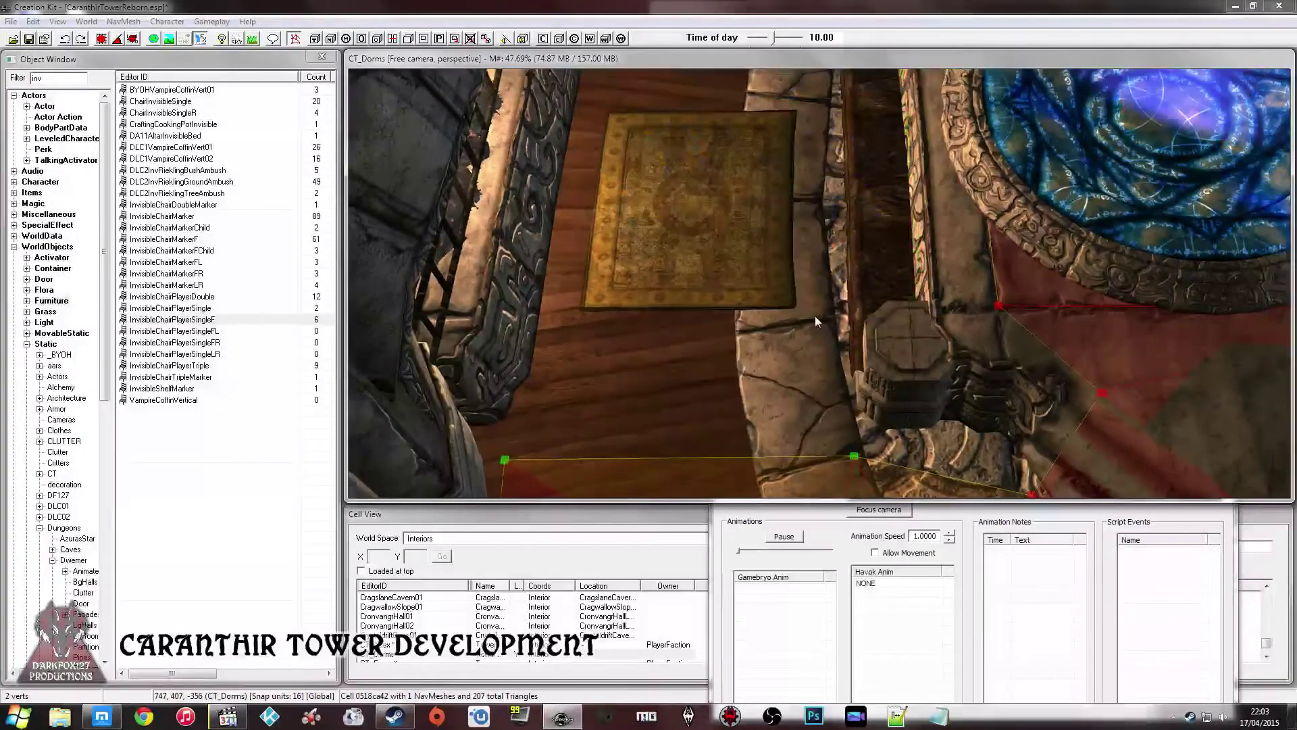
ctrl+right_click(823, 322)
middle_drag(823, 321, 810, 327)
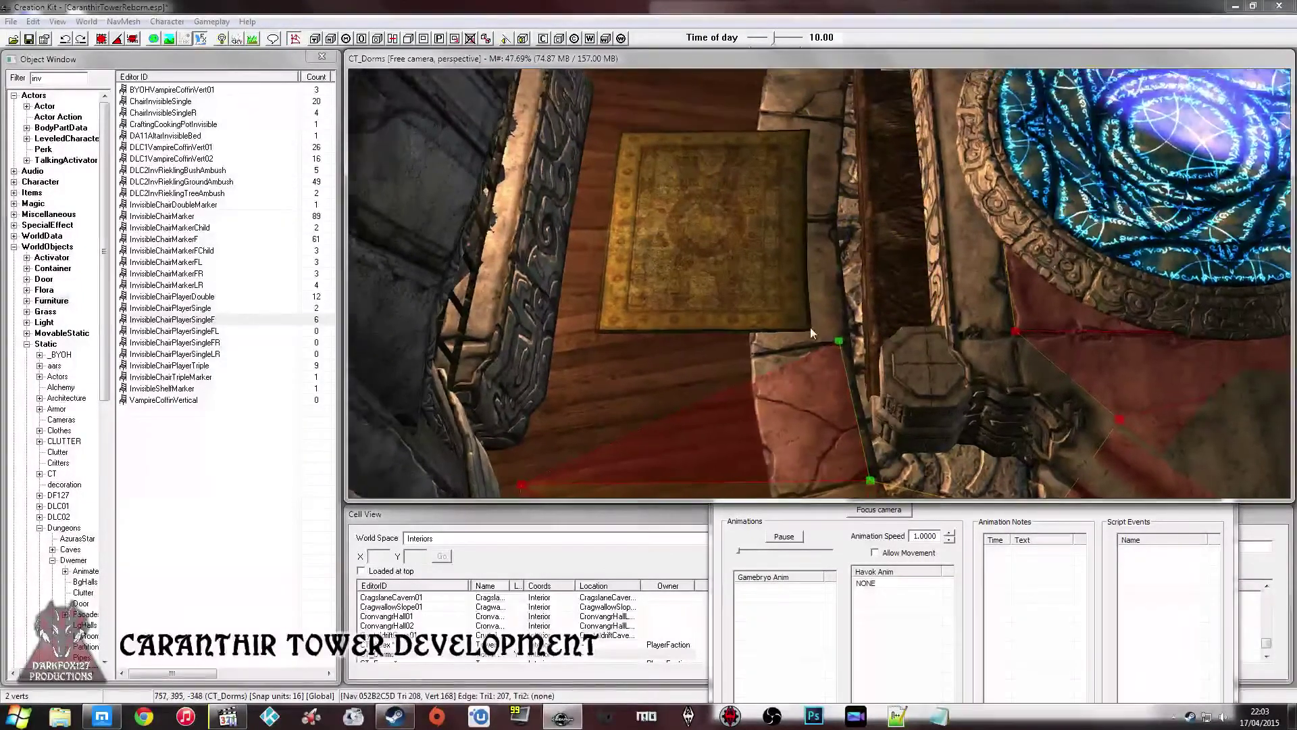
ctrl+right_click(561, 396)
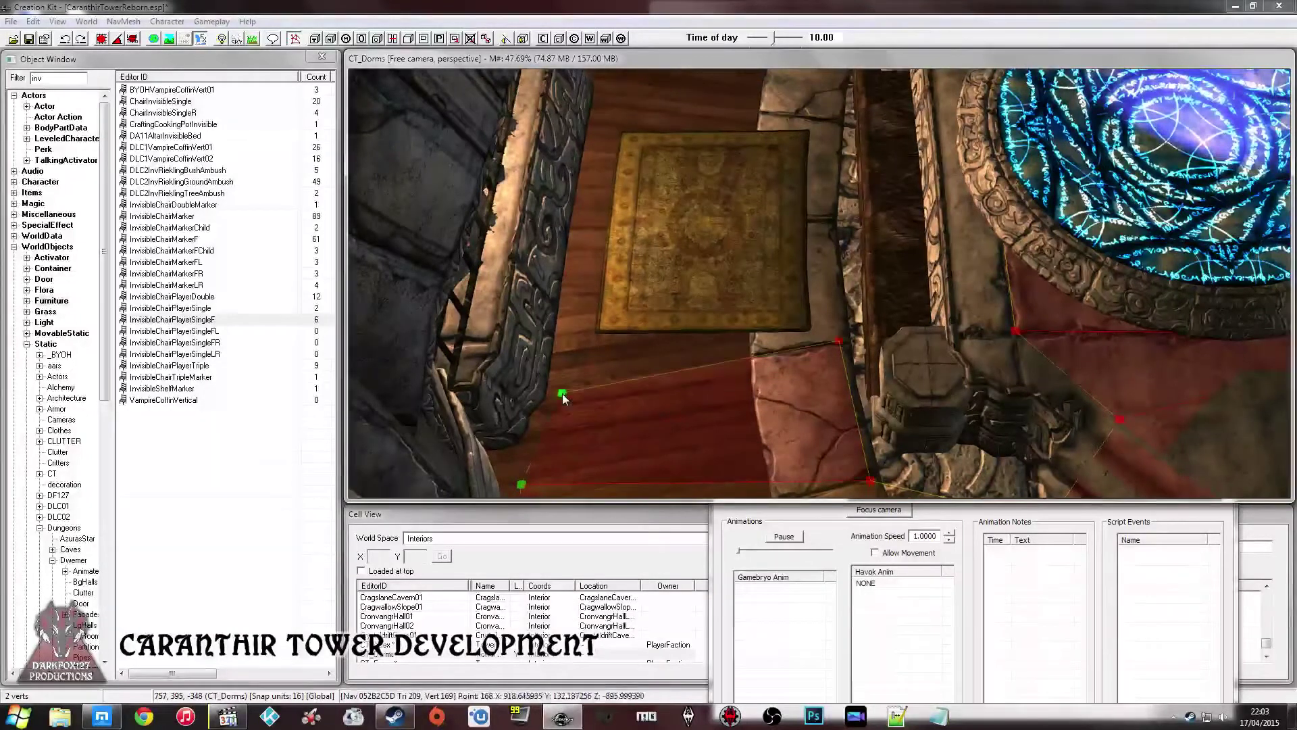
middle_drag(561, 396, 592, 379)
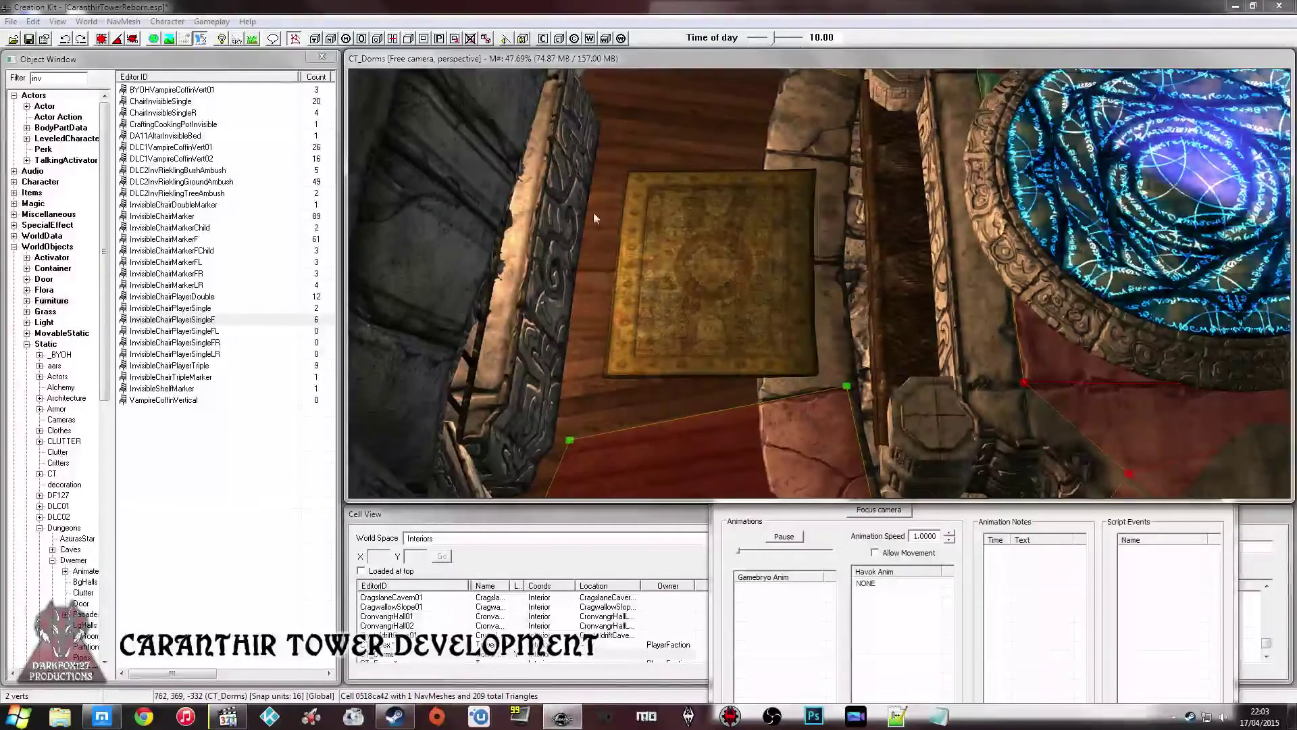
- Continue the navmesh past the rug with a new vertex on the wall side and another along the bench
ctrl+right_click(606, 127)
middle_drag(703, 171, 797, 260)
ctrl+right_click(831, 272)
middle_drag(808, 211, 857, 353)
scroll(801, 259, up, 1)
- Join the new navmesh to the existing floor mesh beyond the rug and add a vertex beside the stone pedestal
ctrl+click(764, 197)
key(a)
ctrl+right_click(850, 294)
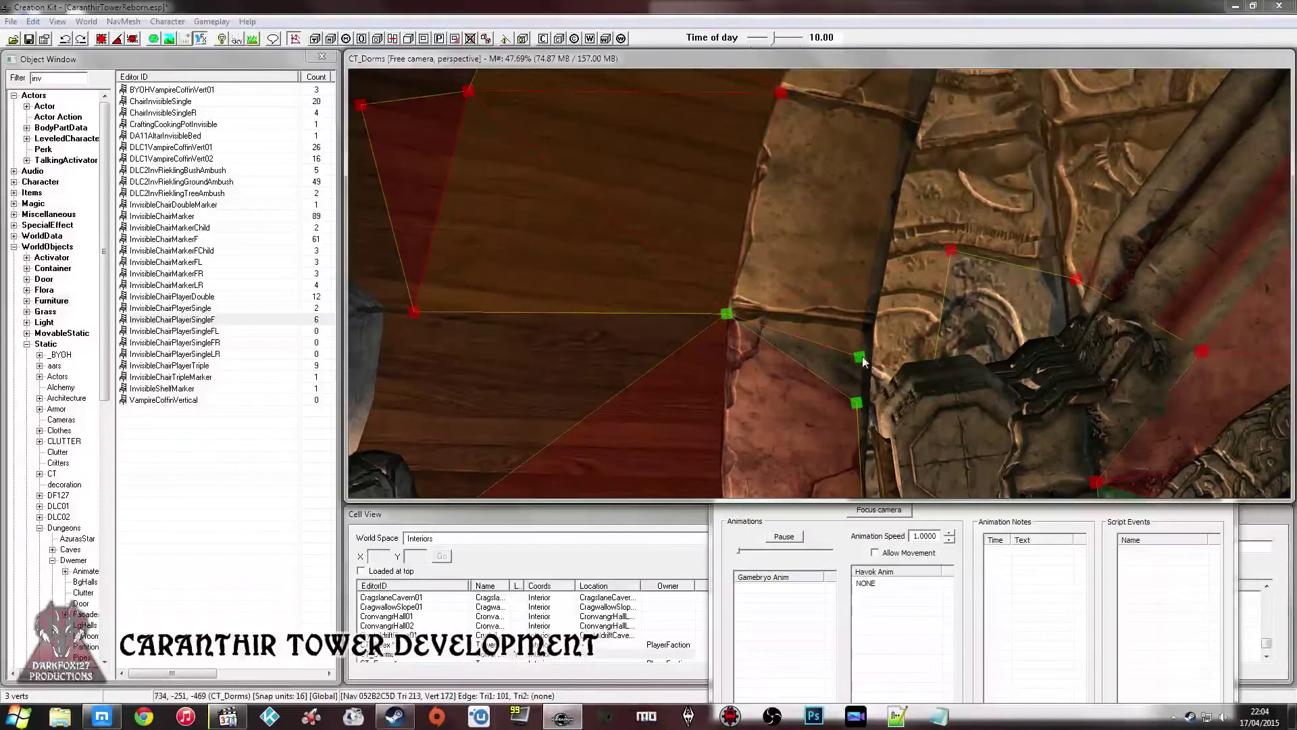
middle_drag(771, 315, 689, 234)
- Select the three vertices around the remaining navmesh gap near the pedestal and fill it with a triangle
click(835, 313)
drag(795, 184, 736, 223)
ctrl+drag(960, 177, 861, 229)
ctrl+drag(884, 335, 927, 435)
key(a)
- Reposition the navmesh vertex beside the rug so the mesh edge follows the front of the bench
shift+middle_drag(878, 311, 769, 233)
click(776, 231)
key(f)
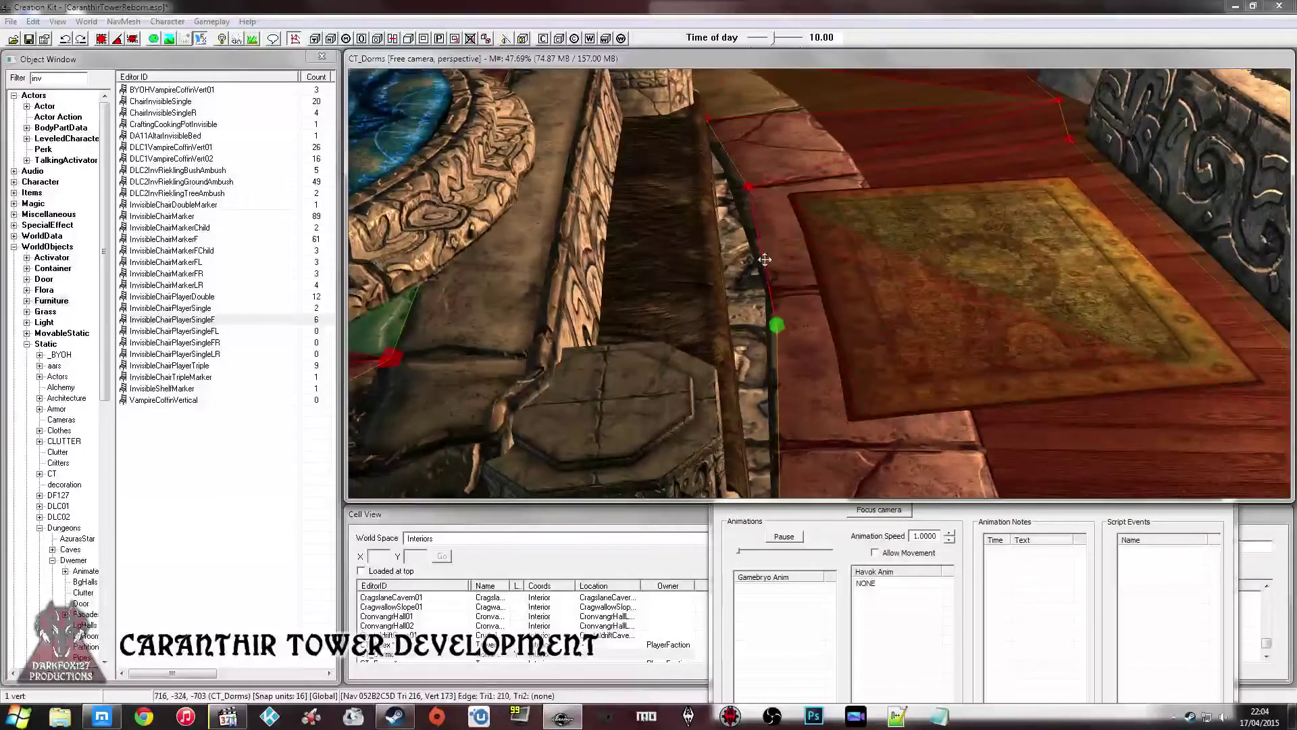
drag(764, 281, 765, 278)
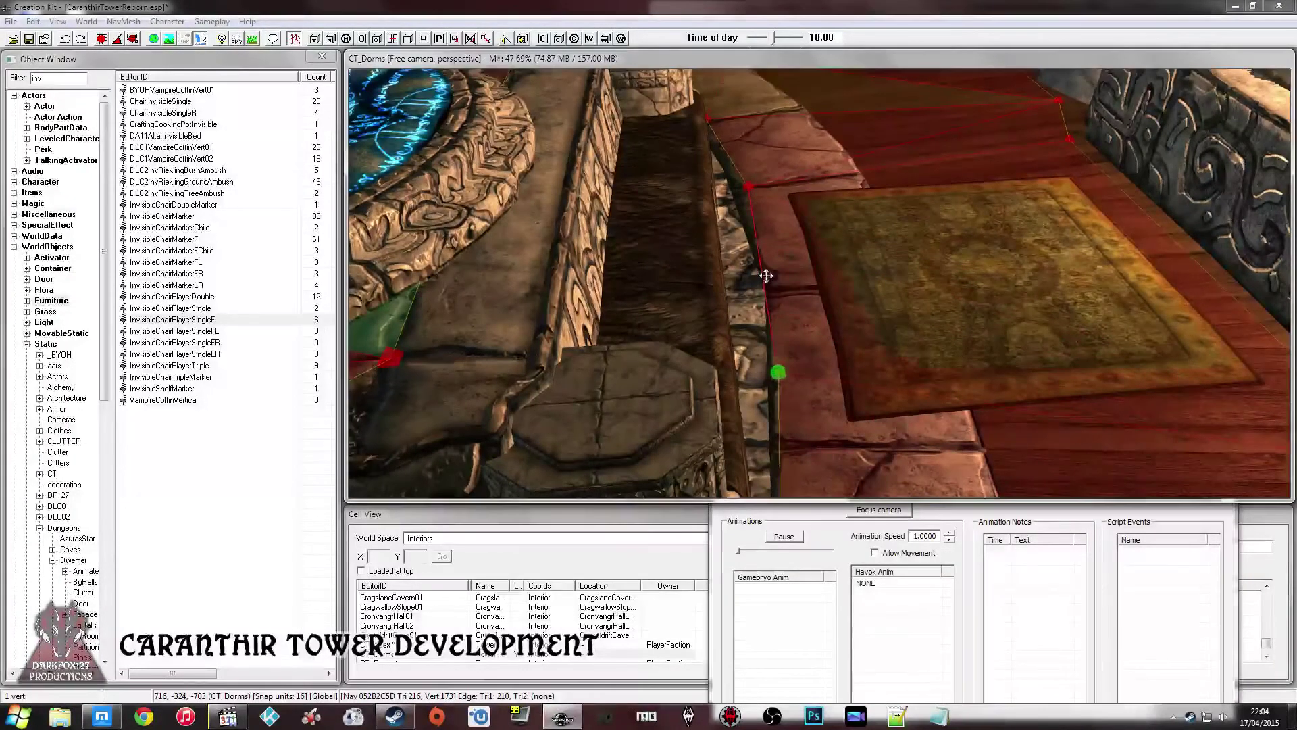
shift+middle_drag(764, 278, 733, 237)
scroll(777, 289, down, 3)
drag(754, 297, 745, 293)
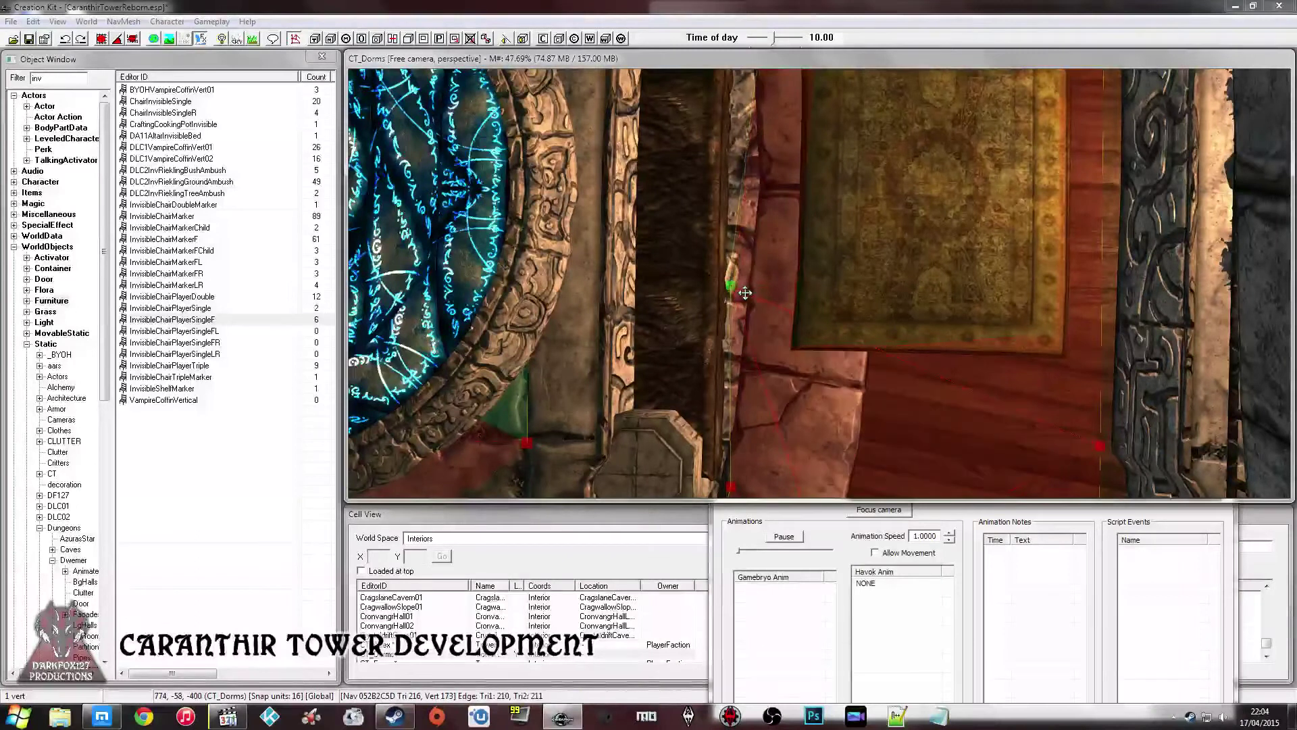
- Shift the navmesh vertex near the rug's corner and the pedestal closer to the bench front
middle_drag(751, 287, 776, 232)
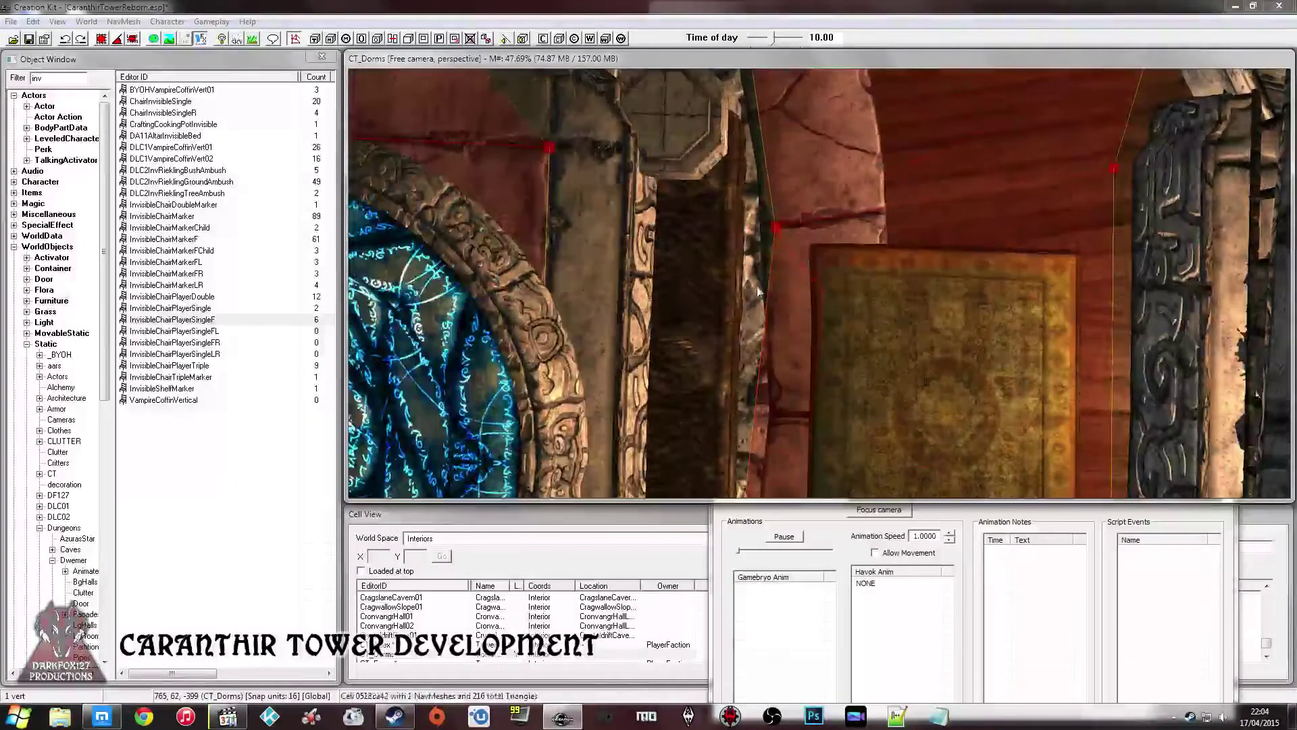
drag(776, 235, 768, 230)
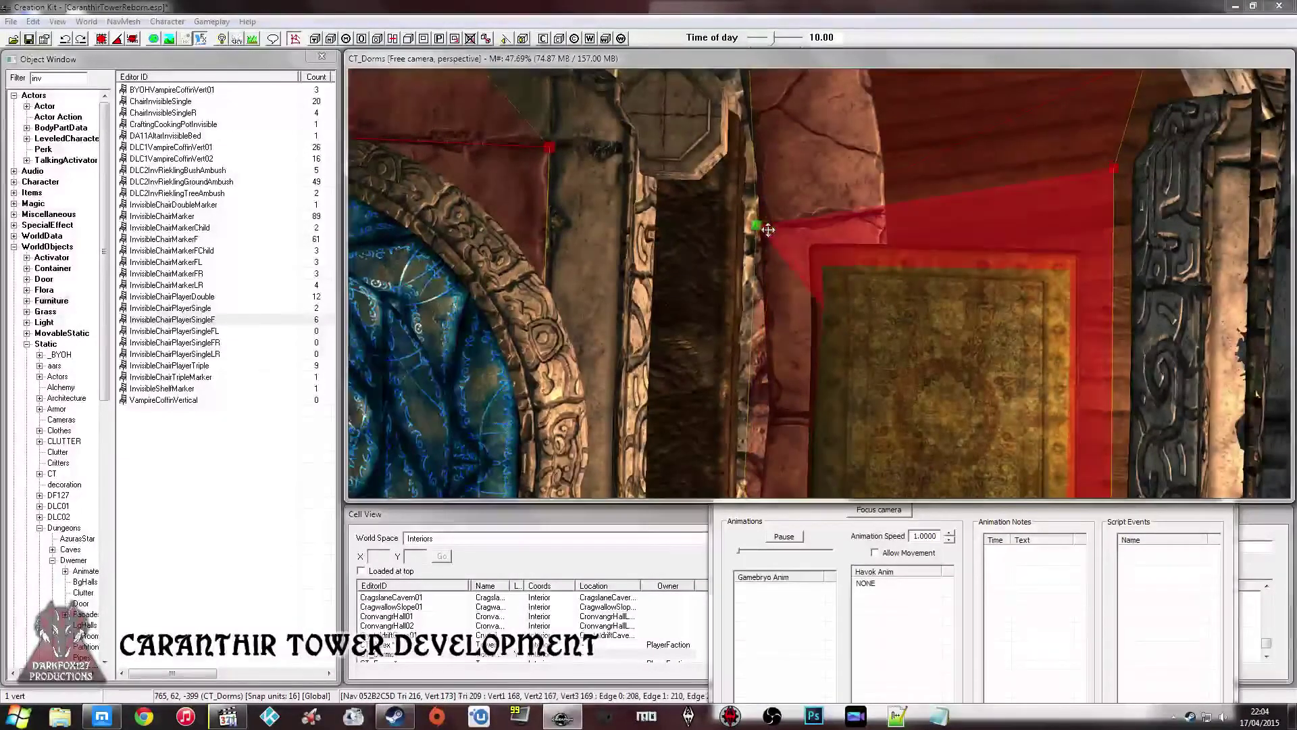
shift+middle_drag(766, 229, 794, 261)
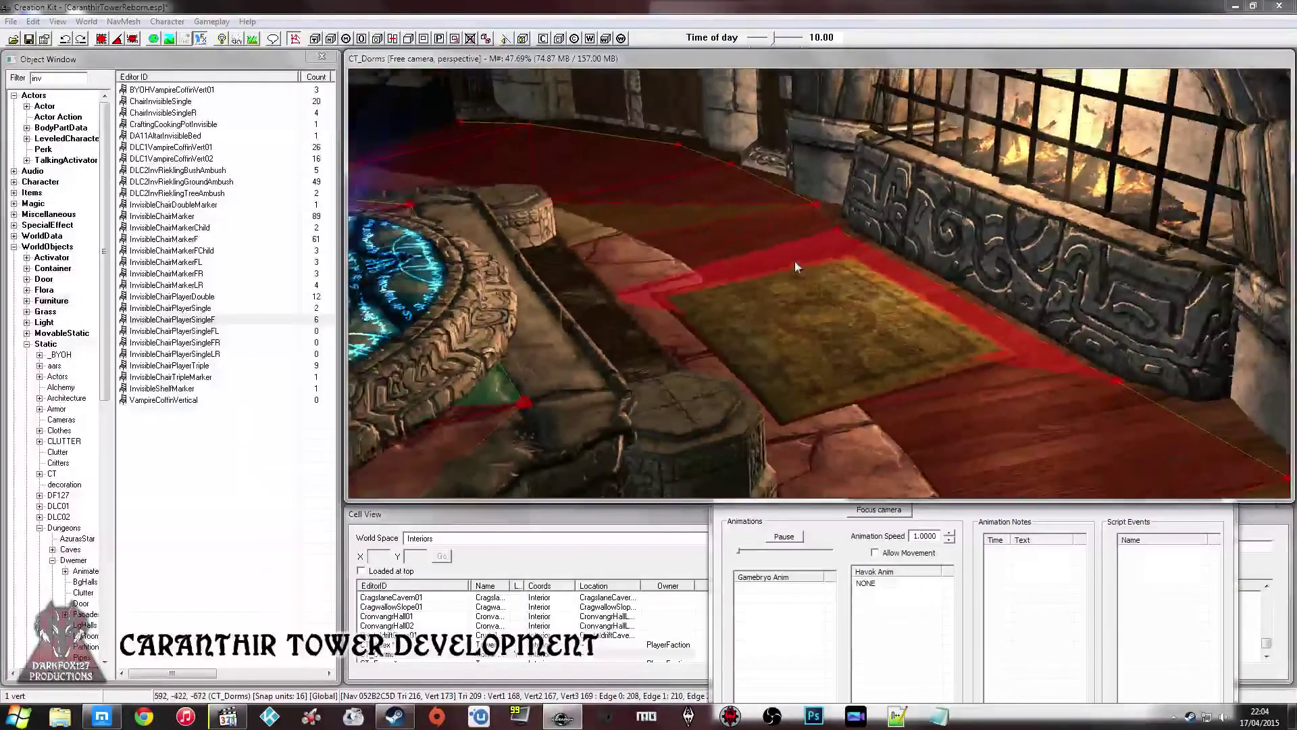
- Select the group of navmesh triangles covering the floor around the rug, from the bench front to the stone pedestal
click(1008, 579)
click(1219, 212)
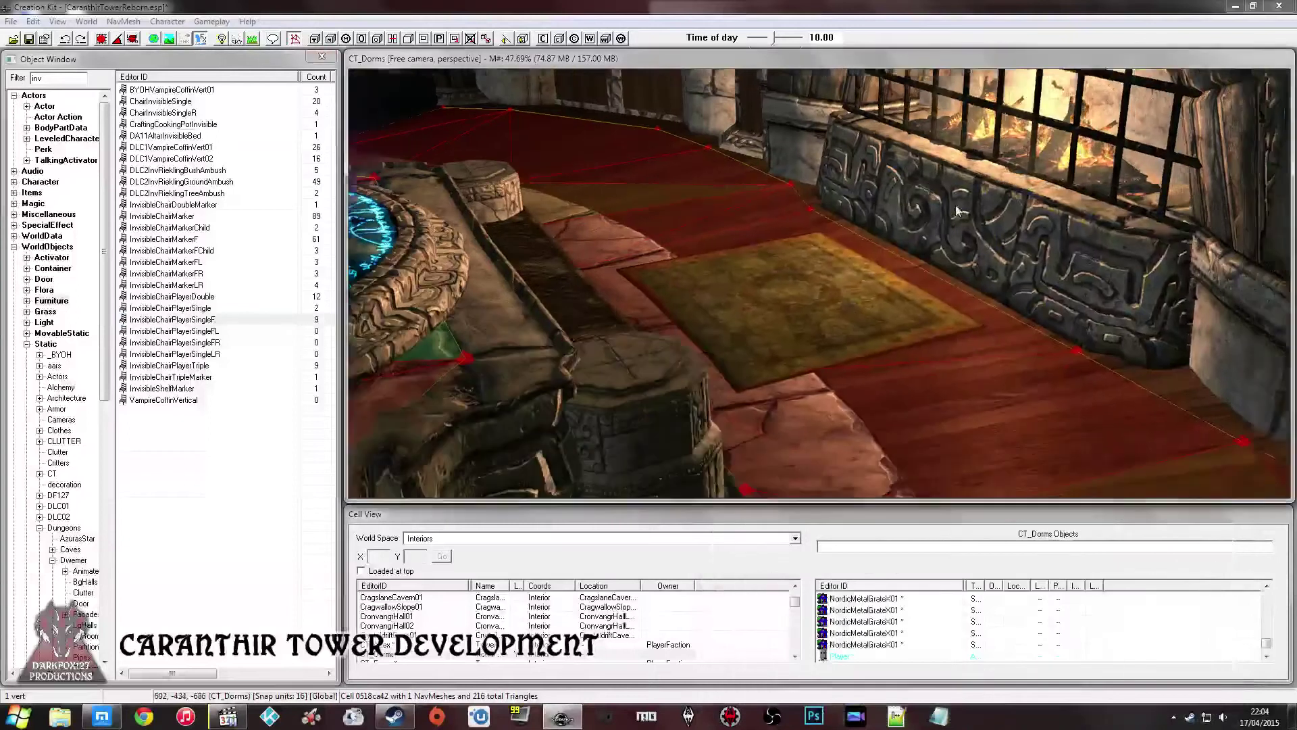
shift+middle_drag(756, 183, 738, 187)
click(642, 197)
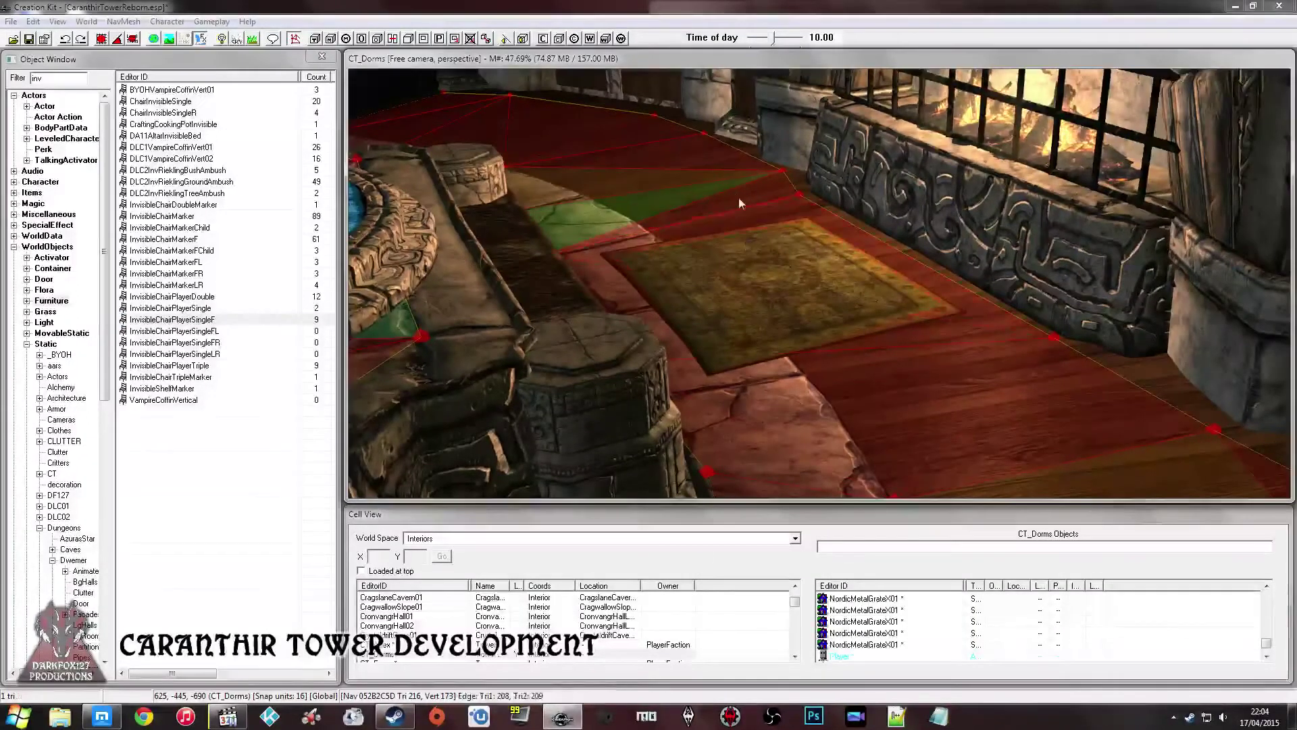
ctrl+click(764, 185)
ctrl+click(773, 243)
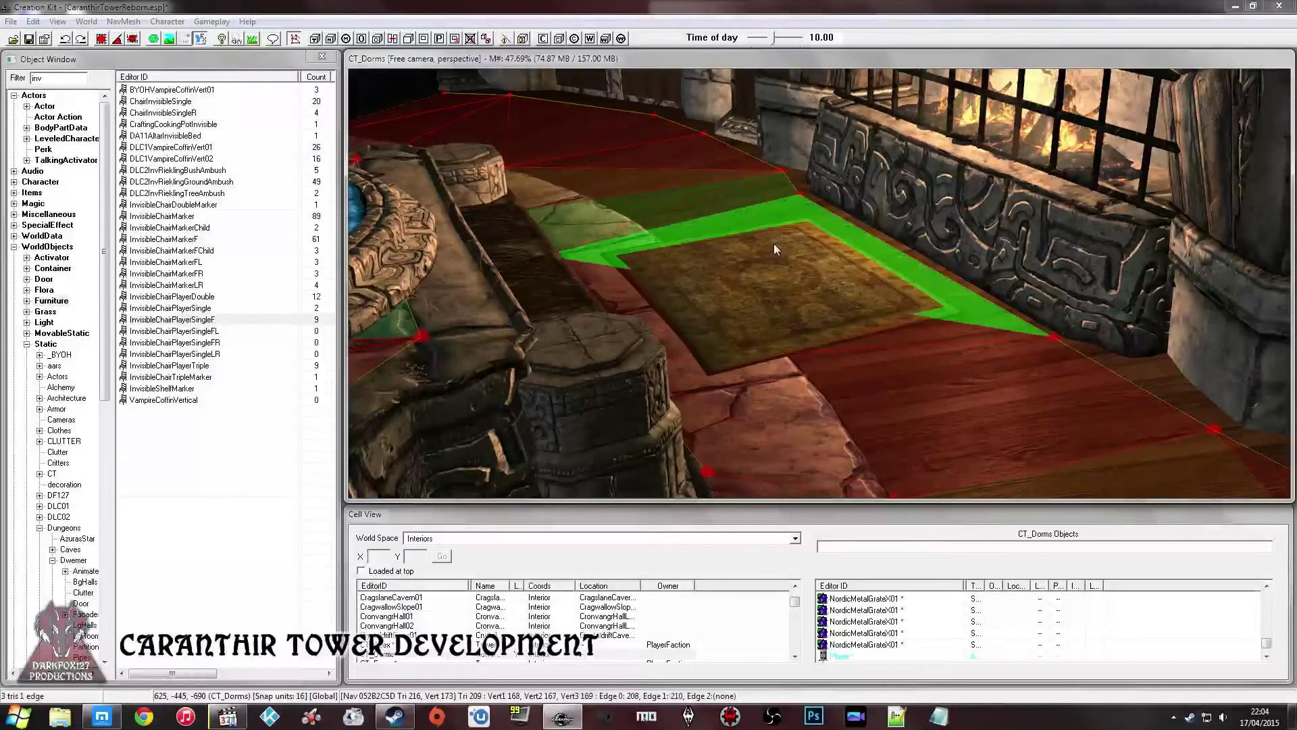
ctrl+click(825, 330)
shift+middle_drag(824, 330, 852, 337)
ctrl+click(987, 342)
ctrl+click(749, 399)
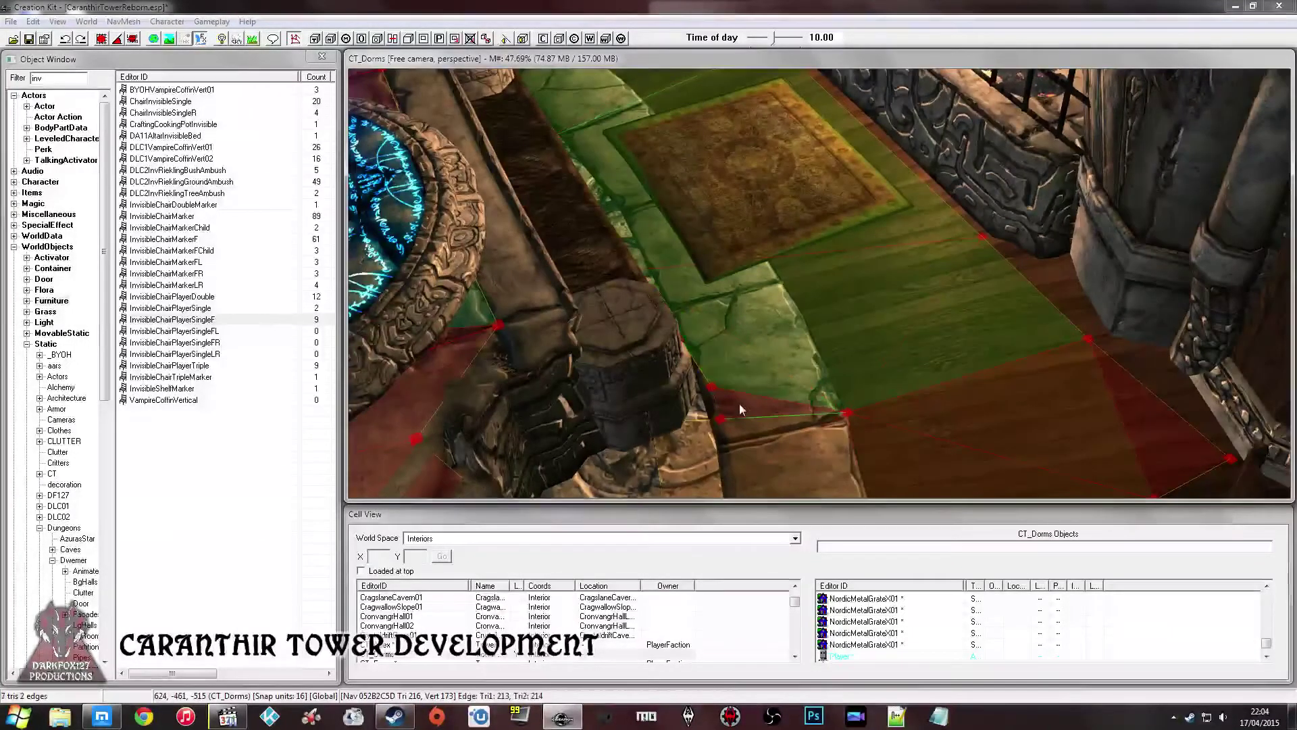
ctrl+click(737, 404)
middle_drag(735, 407, 723, 297)
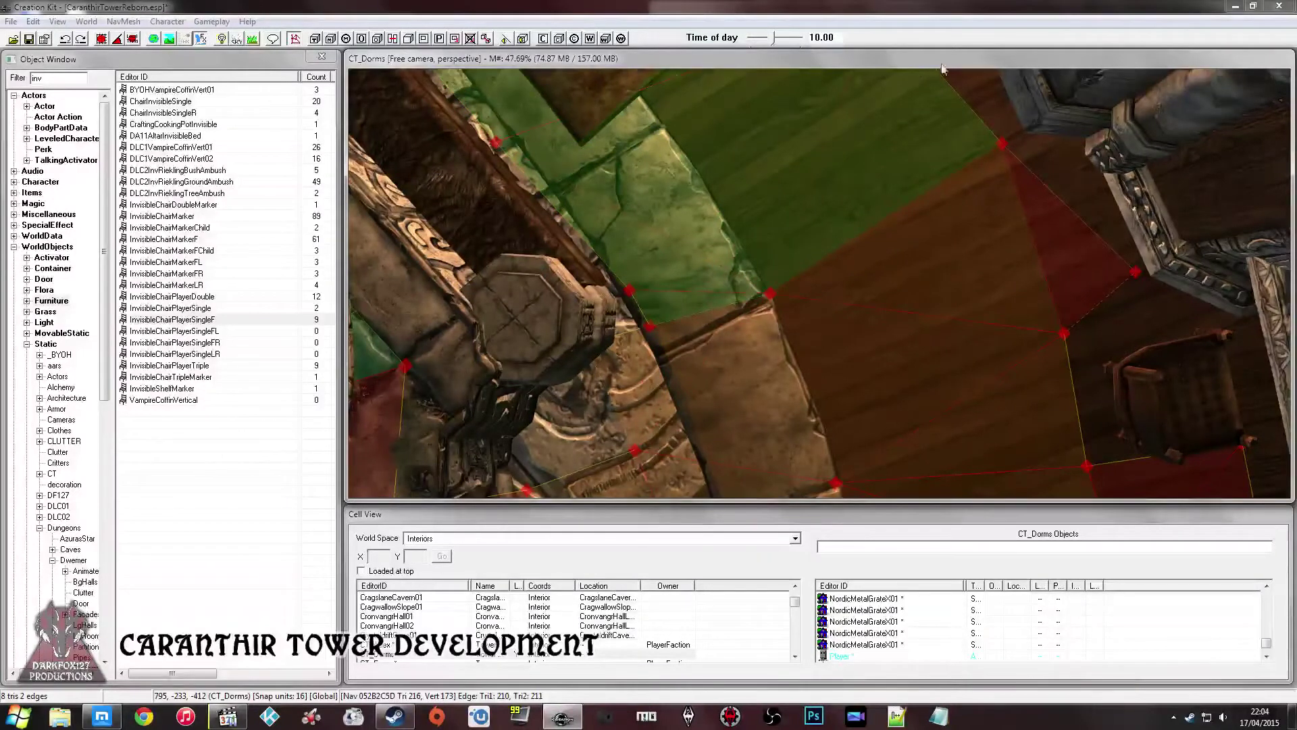
- Leave navmesh editing by closing the Navmesh toolbar, restore the render window's full height and save the plugin
drag(968, 49, 950, 118)
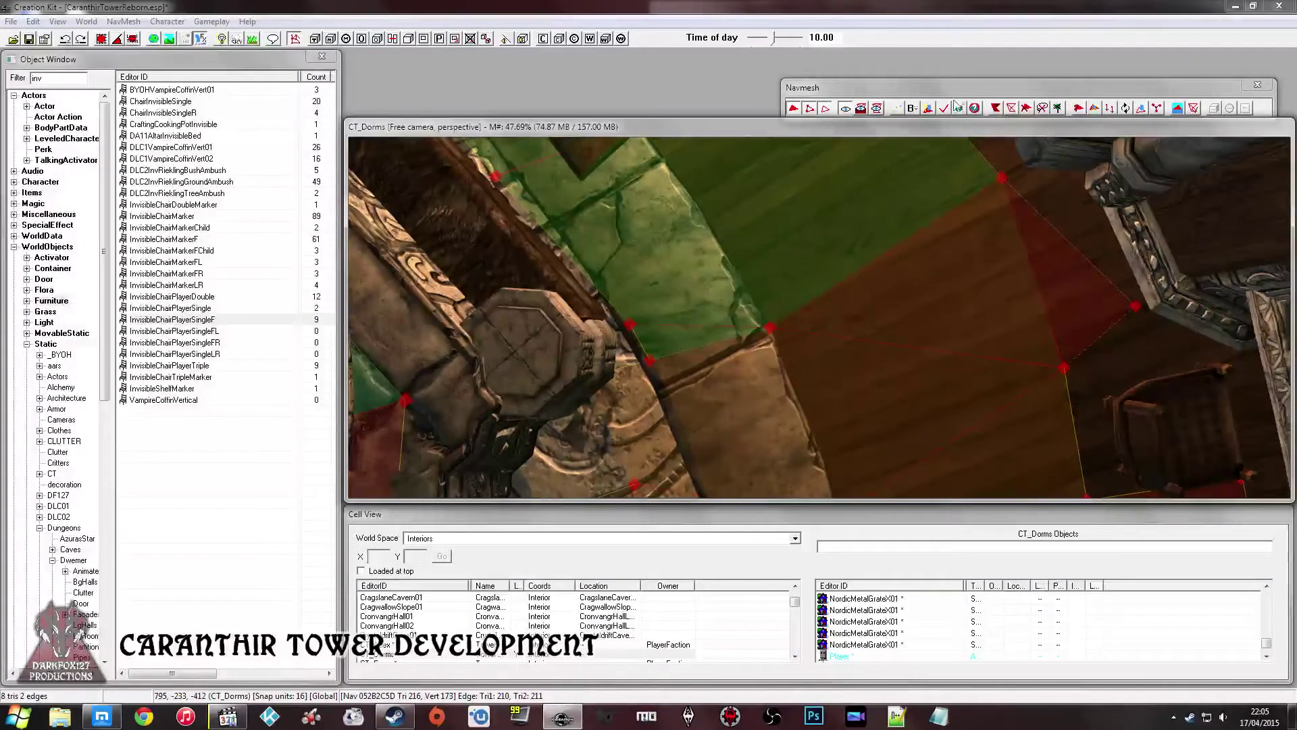
drag(960, 94, 938, 69)
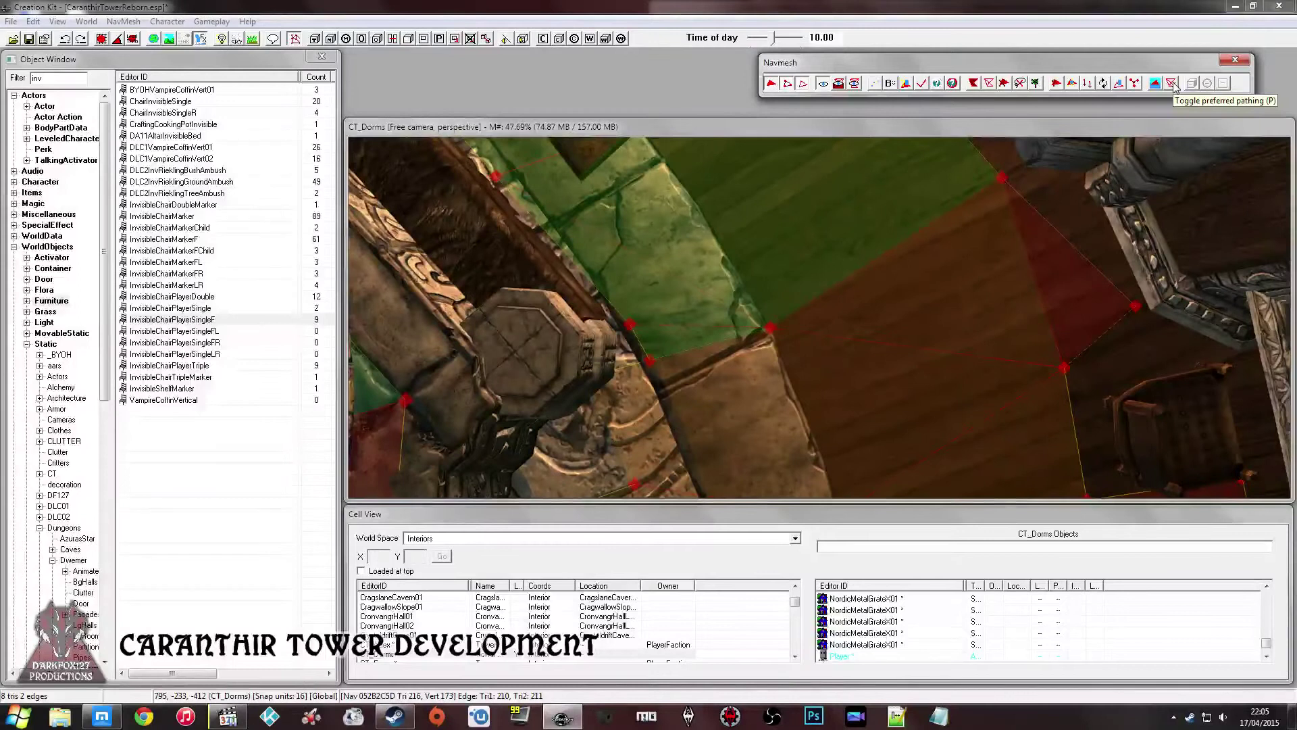
click(1235, 60)
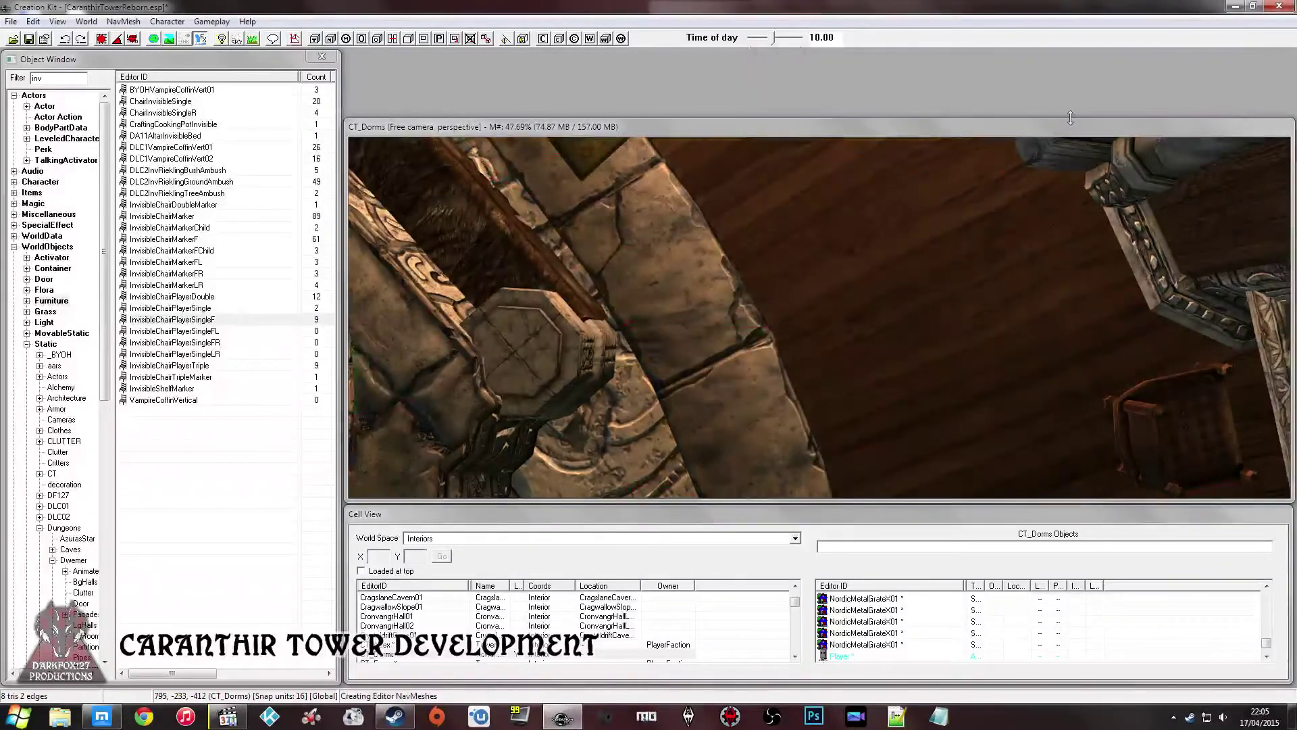
drag(1078, 54, 1073, 51)
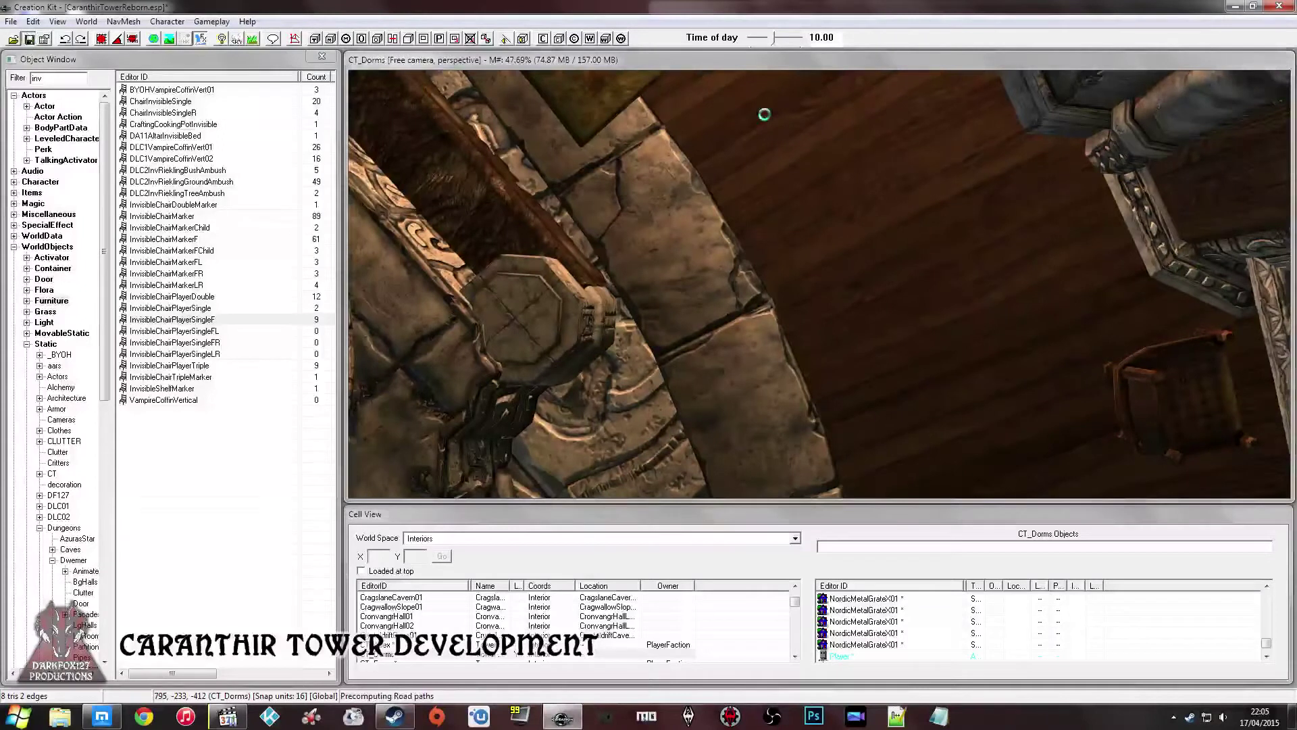
- Inspect the area around the rug and open the base object of the stone pedestal at the end of the bench
click(675, 191)
scroll(672, 151, up, 3)
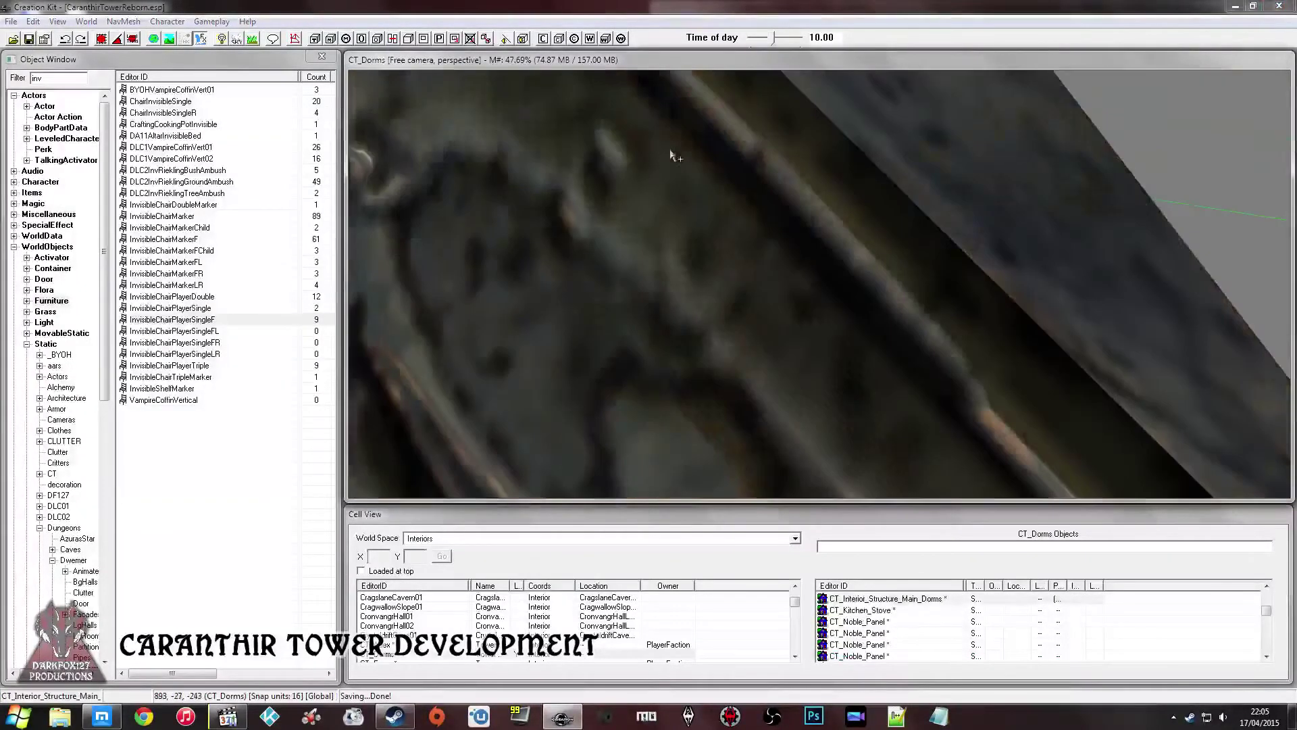
scroll(678, 99, down, 3)
click(795, 186)
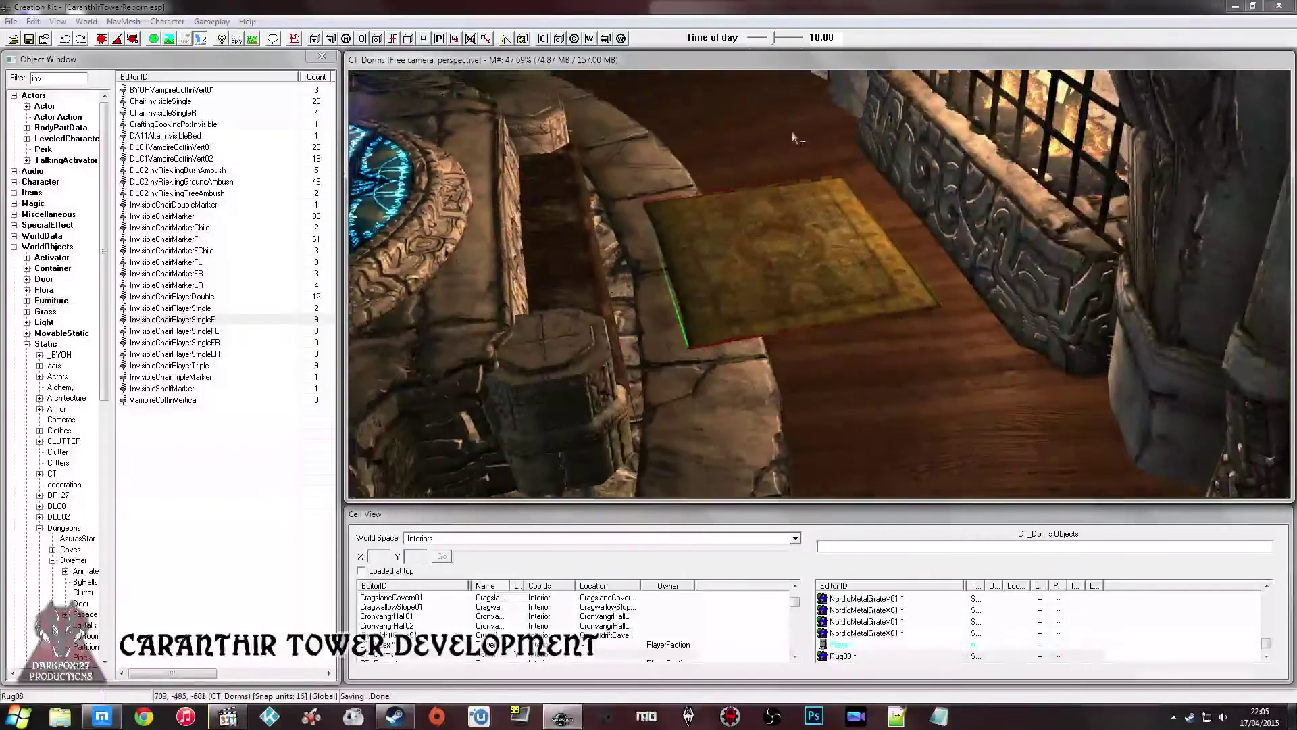
shift+middle_drag(804, 162, 777, 185)
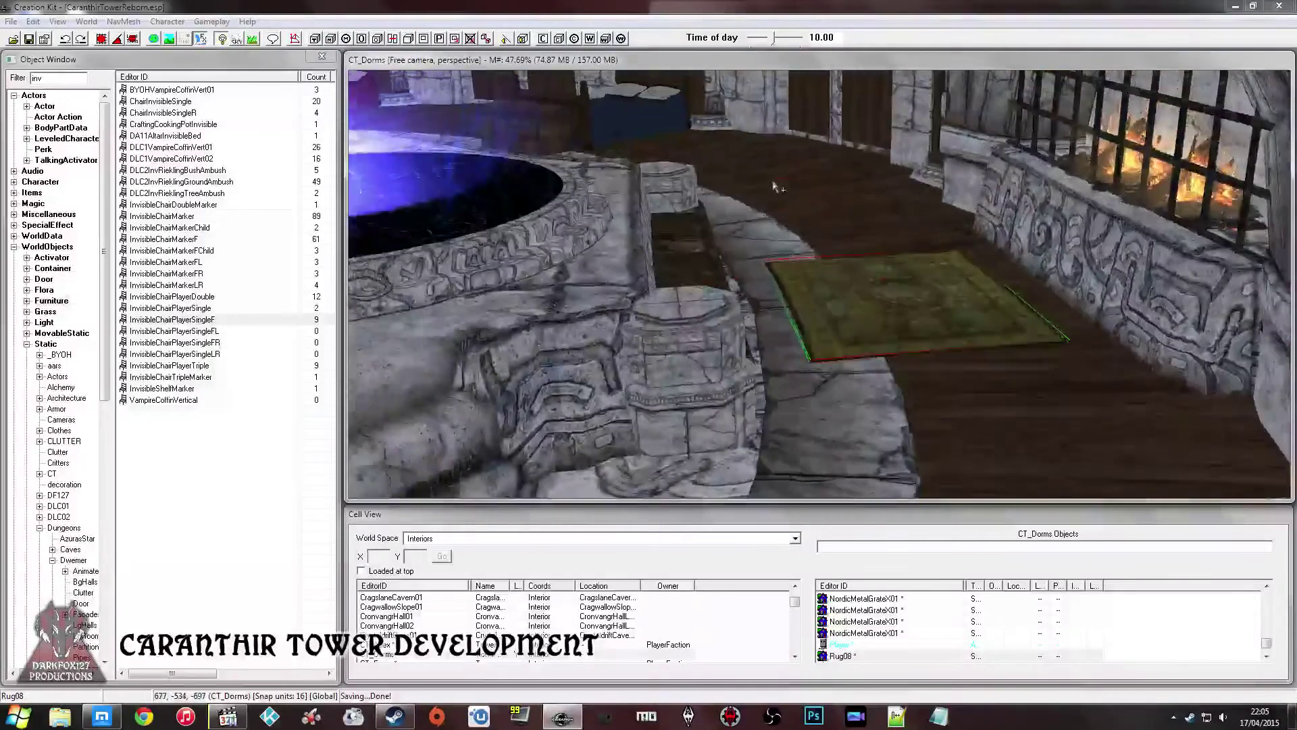
click(663, 182)
shift+middle_drag(663, 182, 668, 190)
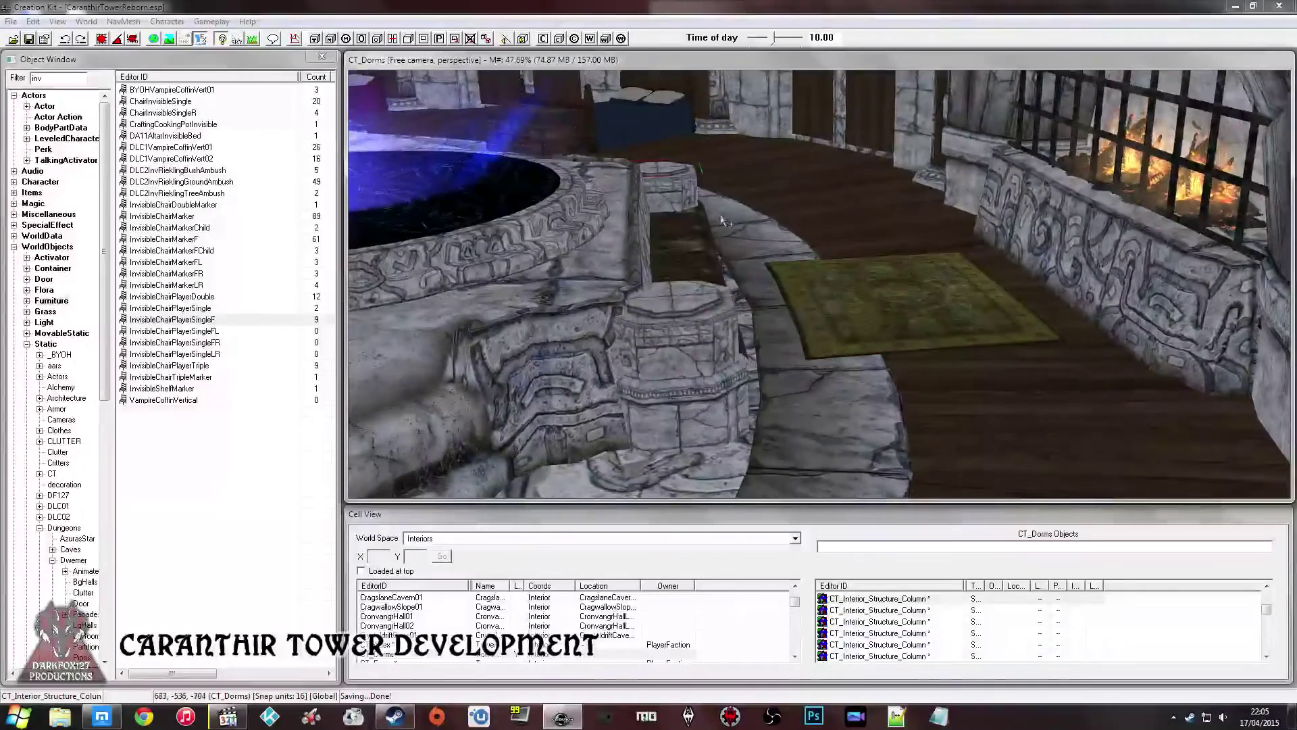
double_click(681, 326)
click(743, 241)
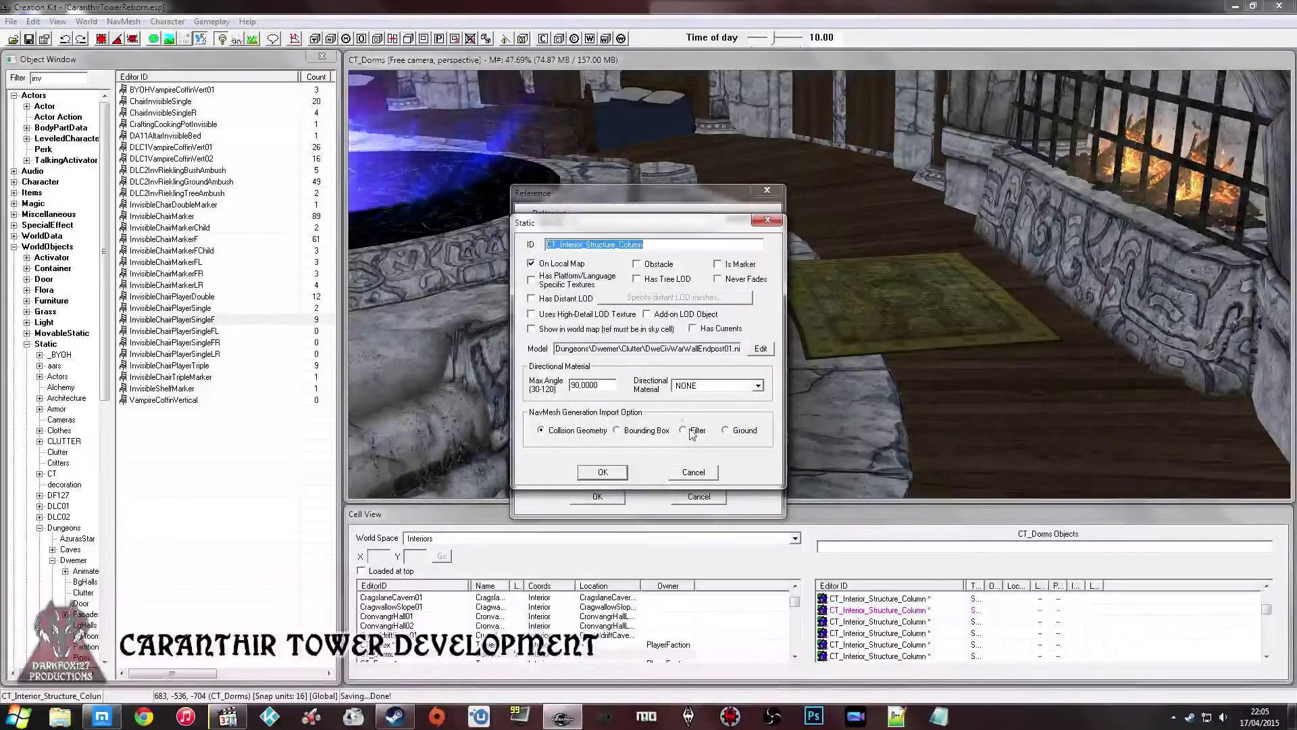
- Switch to the browser to check the Twitch chat, and accept the pedestal's Static and Reference dialogs back in the Creation Kit
click(100, 715)
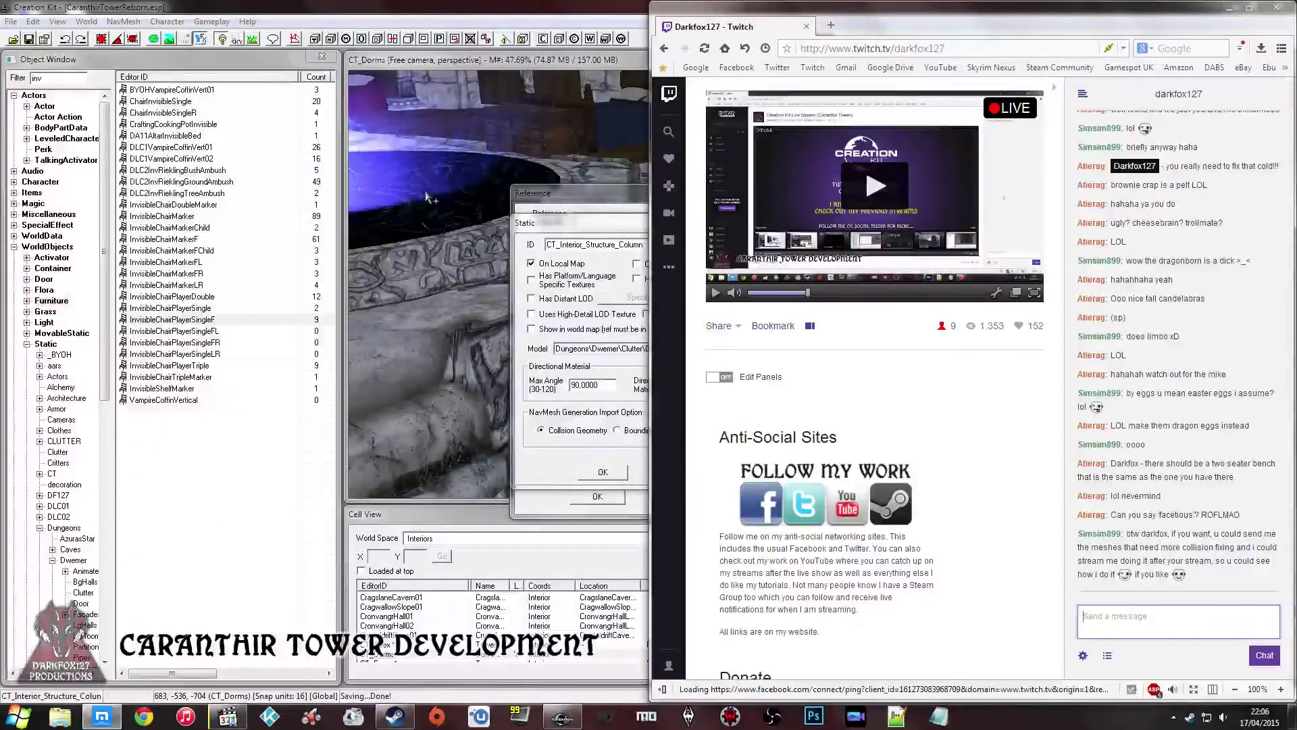
drag(540, 228, 294, 176)
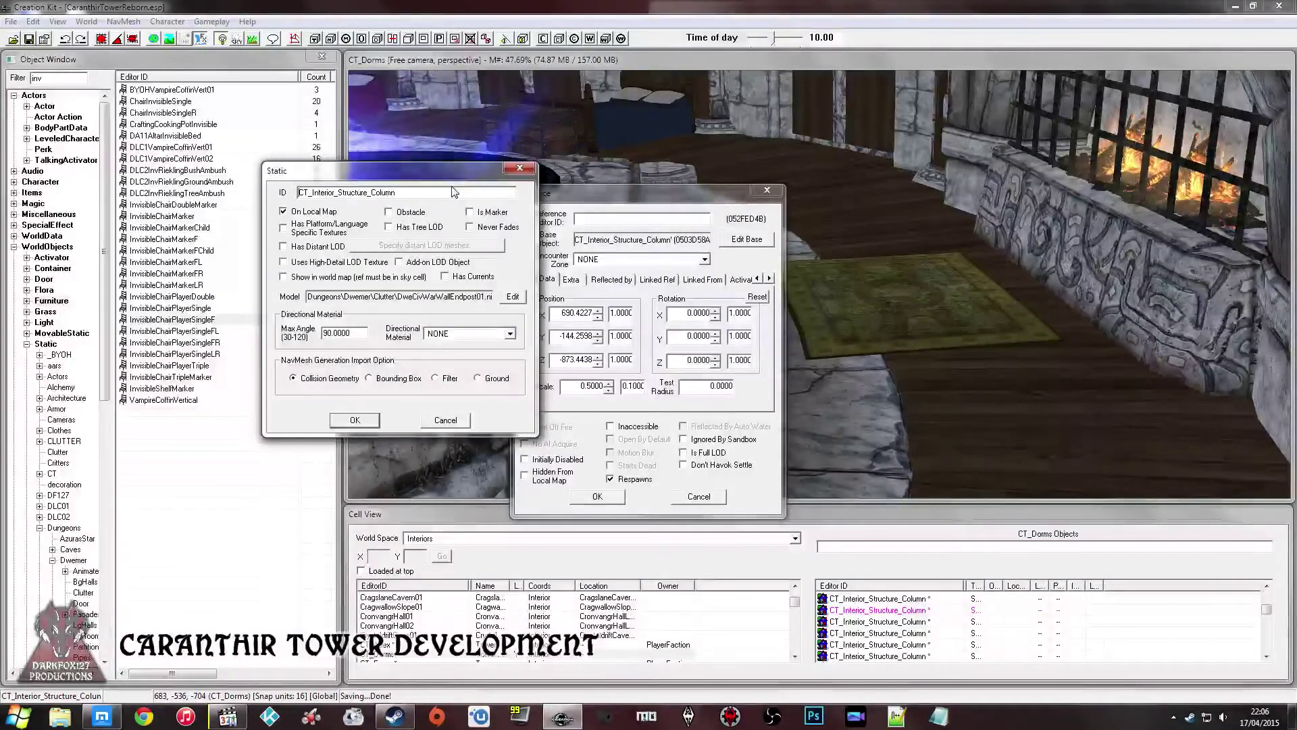
click(355, 419)
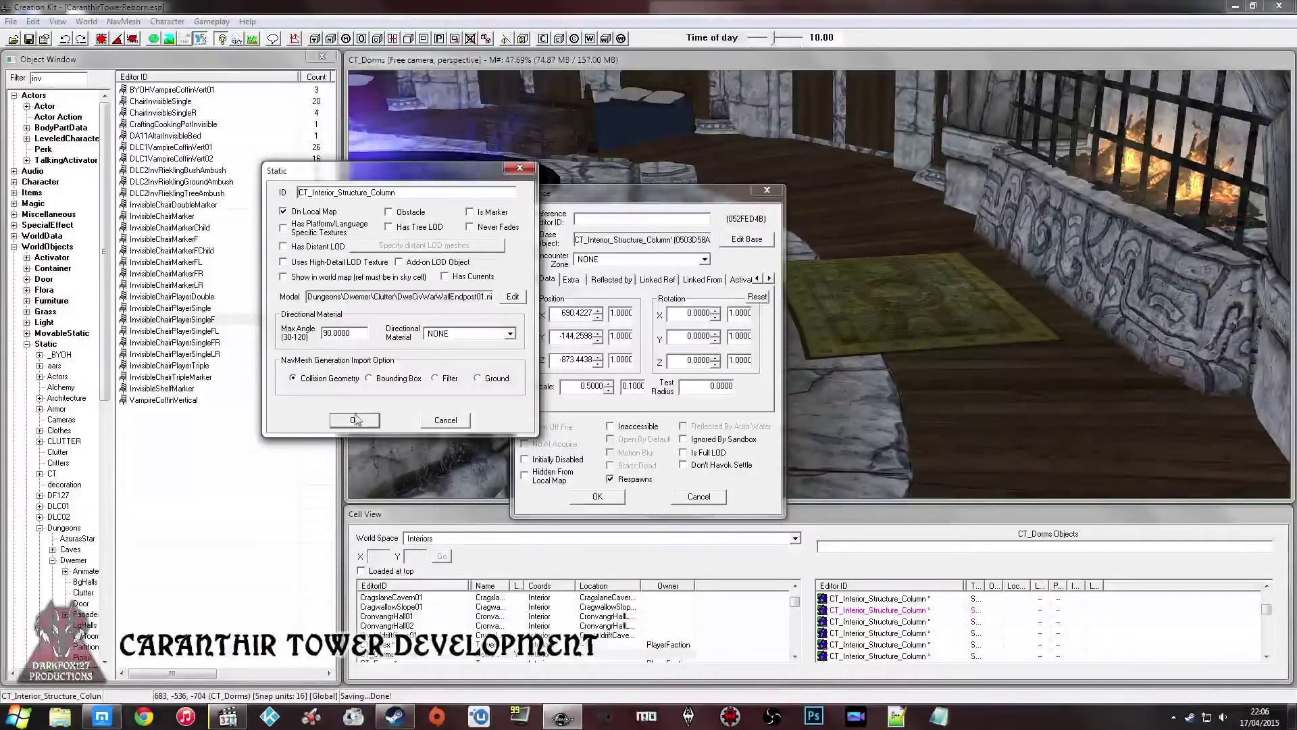
click(596, 500)
- Save the plugin and load the CT_Apex interior cell in the render window
shift+middle_drag(745, 345, 579, 250)
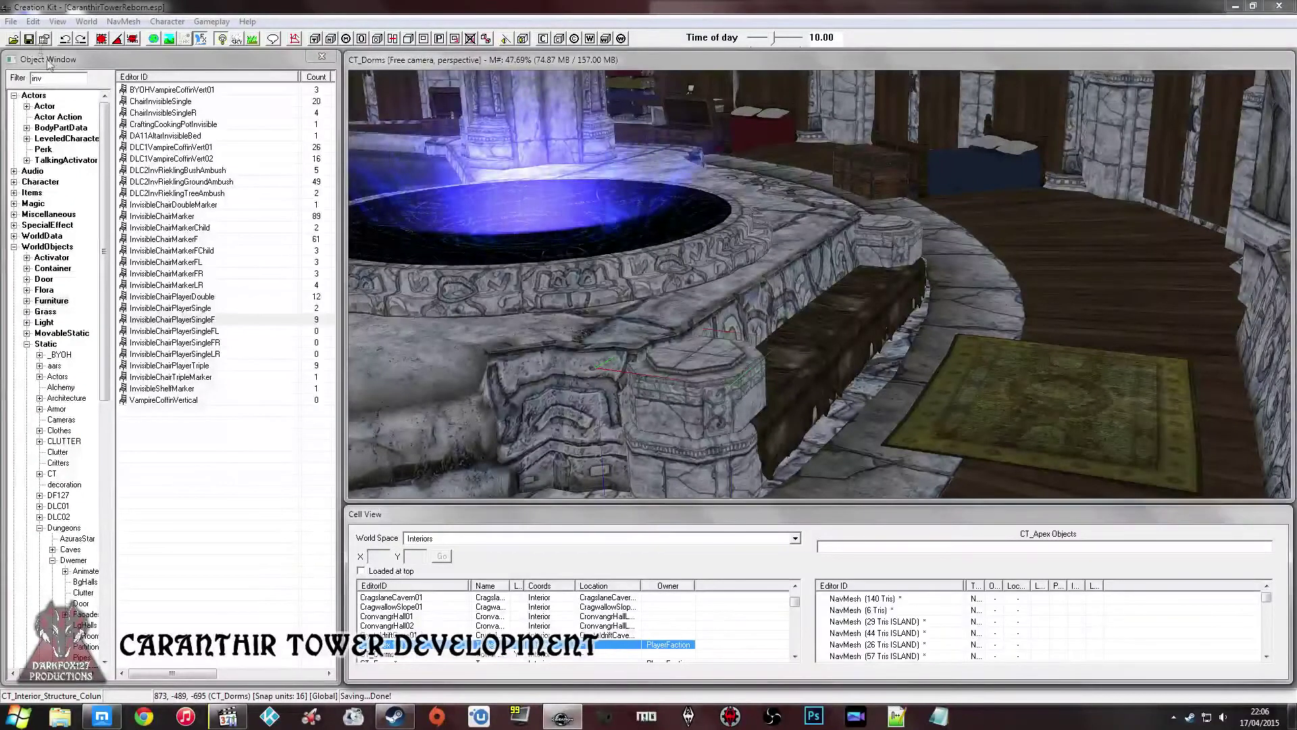
click(29, 38)
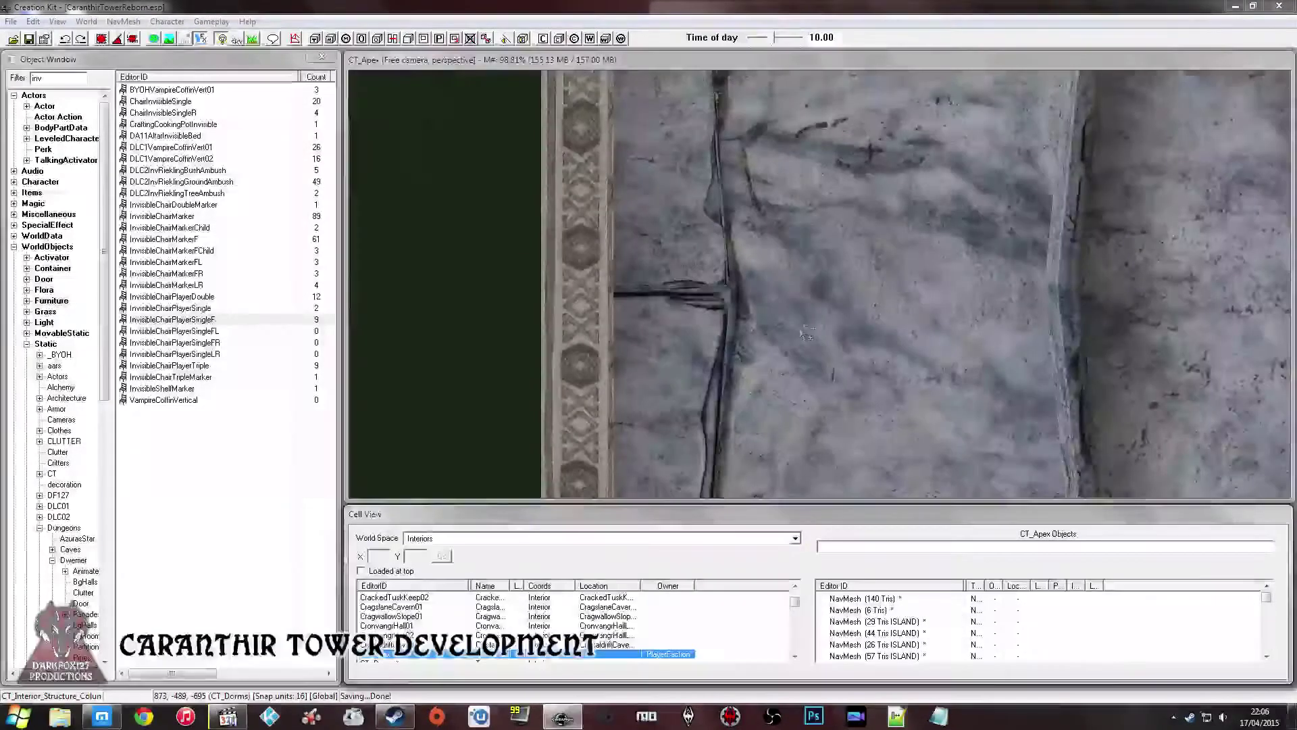
click(802, 300)
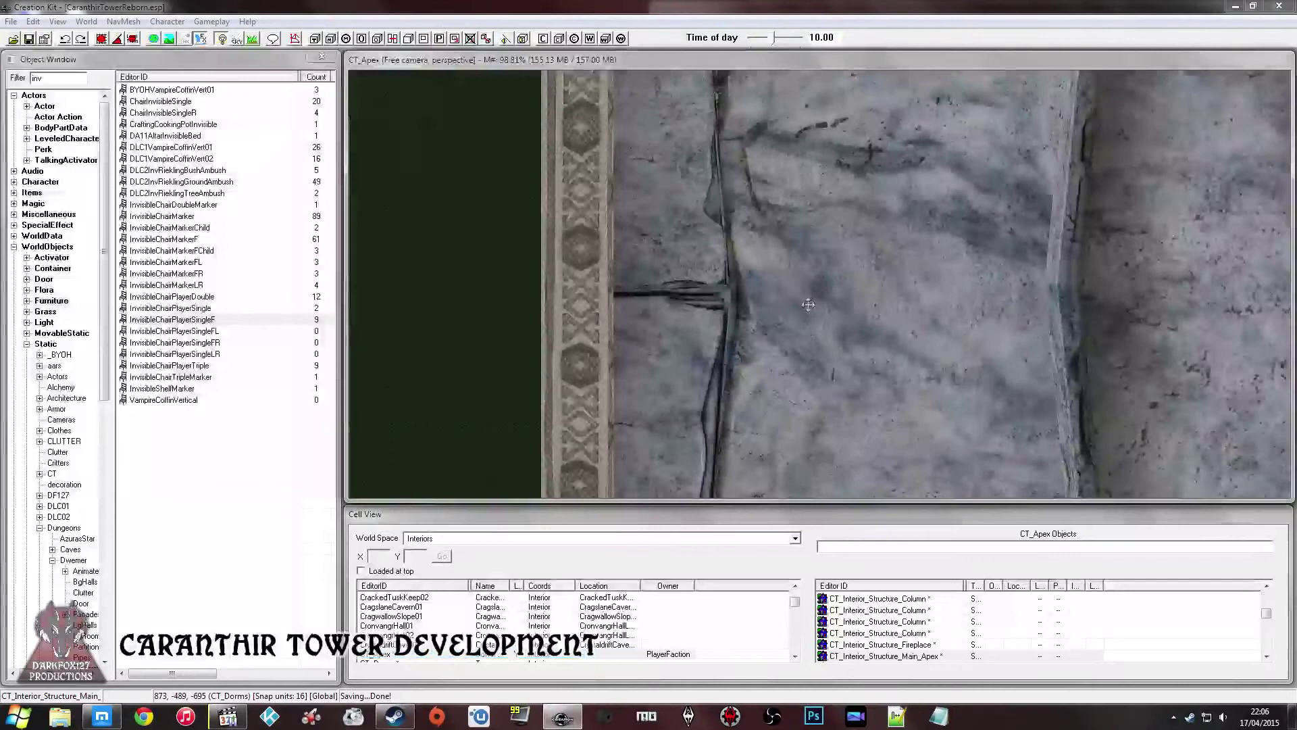
- Move the fire effect from the floor beside the rug into the round stone fire pit in CT_Apex
key(shift)
click(858, 283)
key(shift)
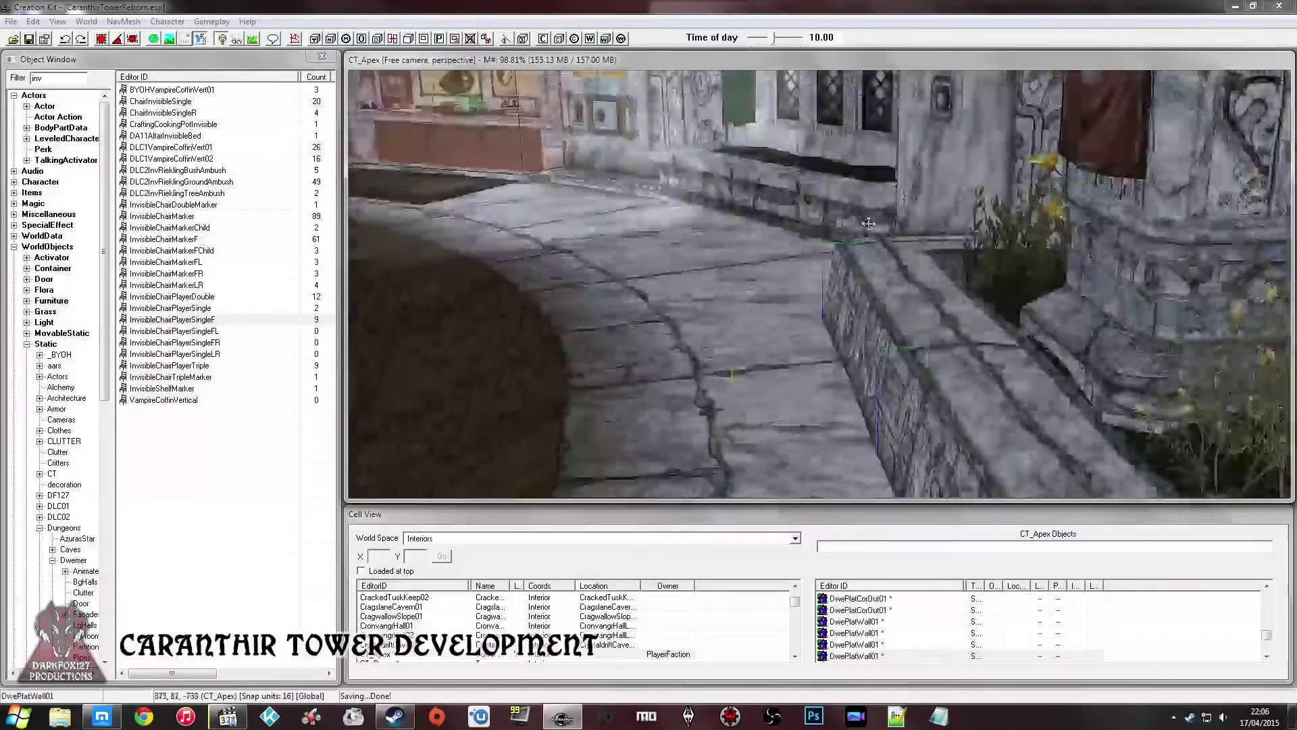
key(shift)
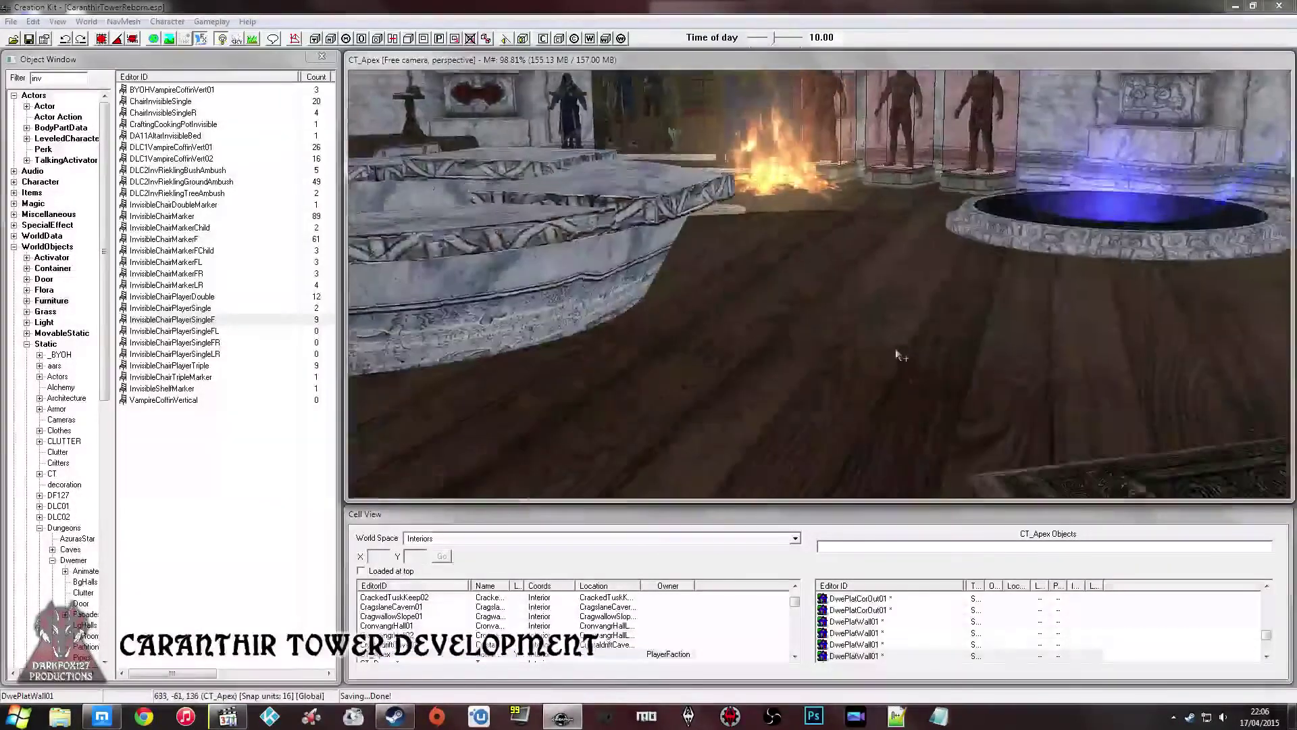
click(814, 330)
key(shift)
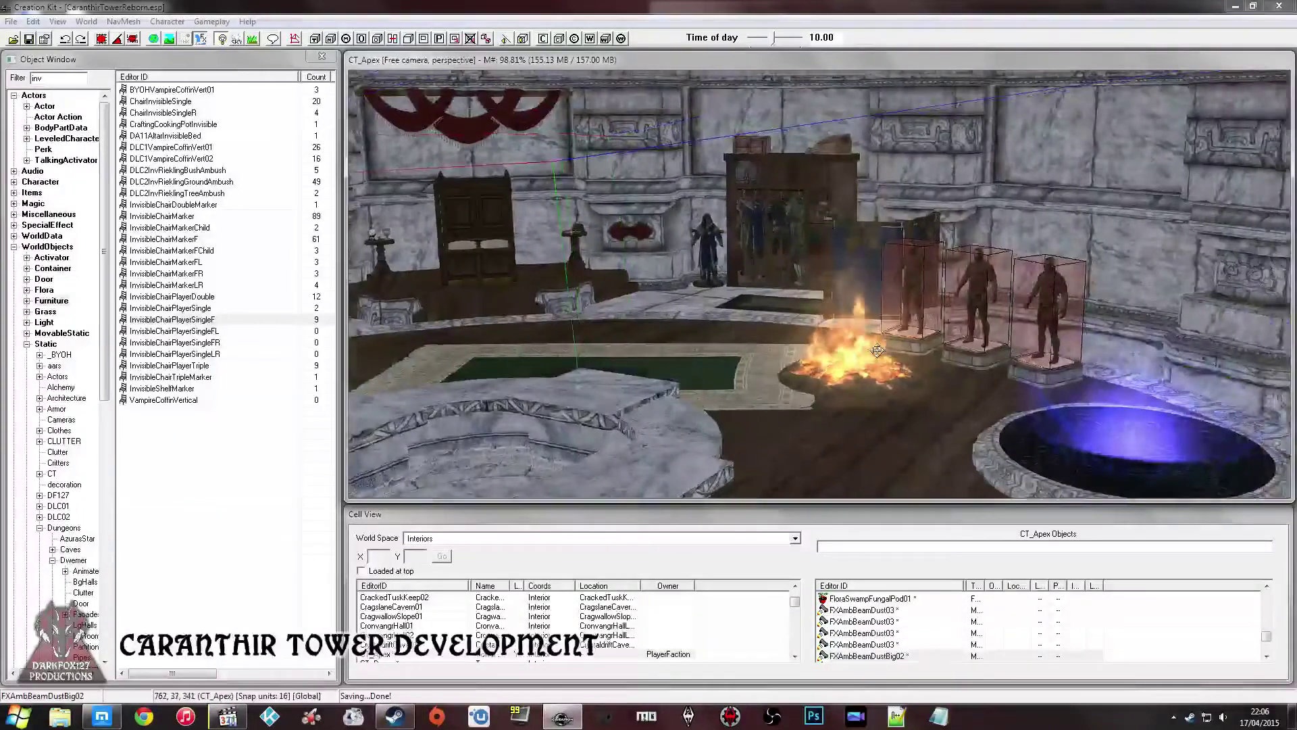
key(shift)
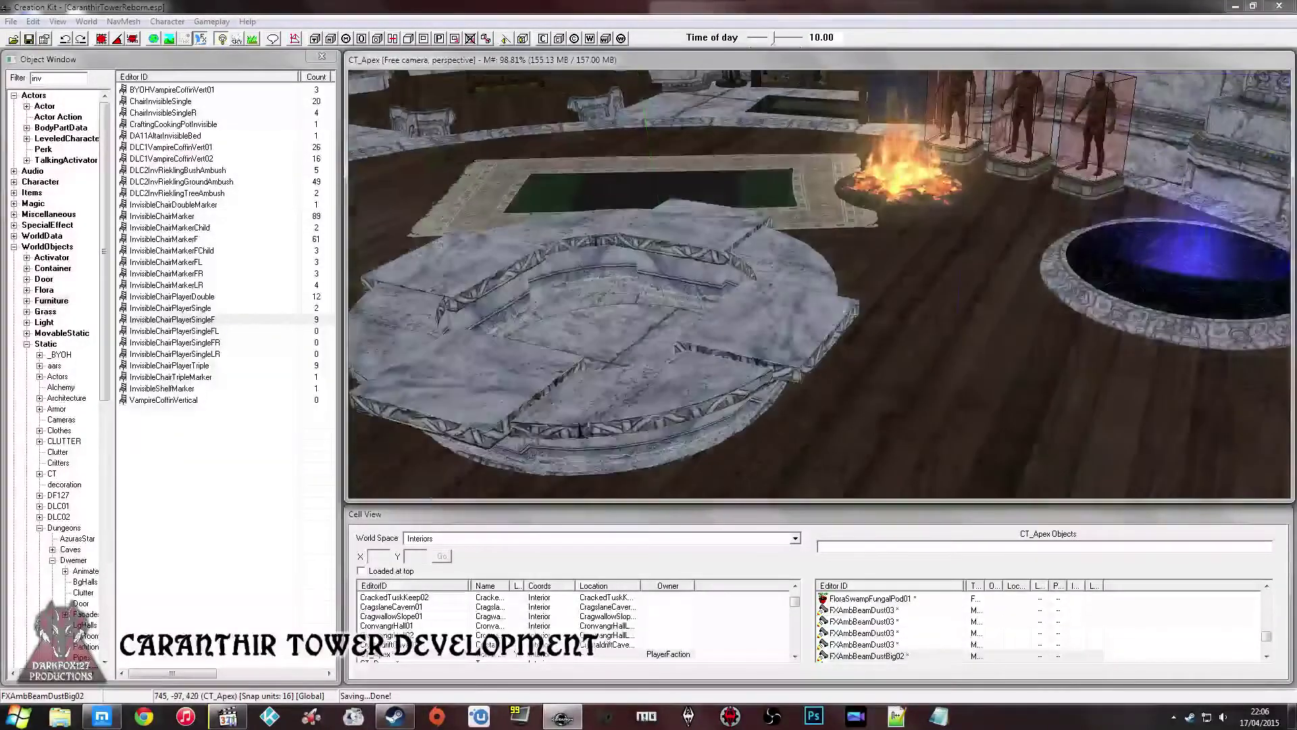
click(898, 182)
key(shift)
key(ctrl+q)
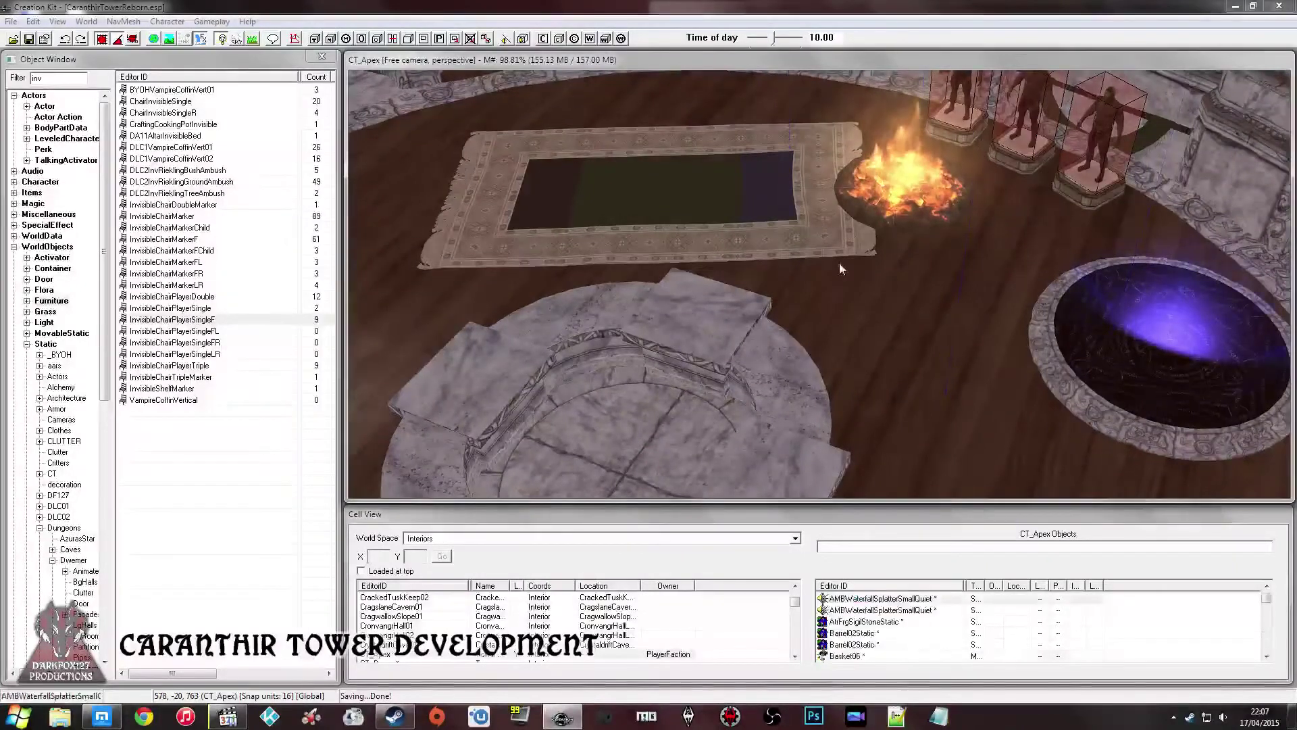
drag(927, 168, 625, 459)
middle_drag(625, 459, 669, 294)
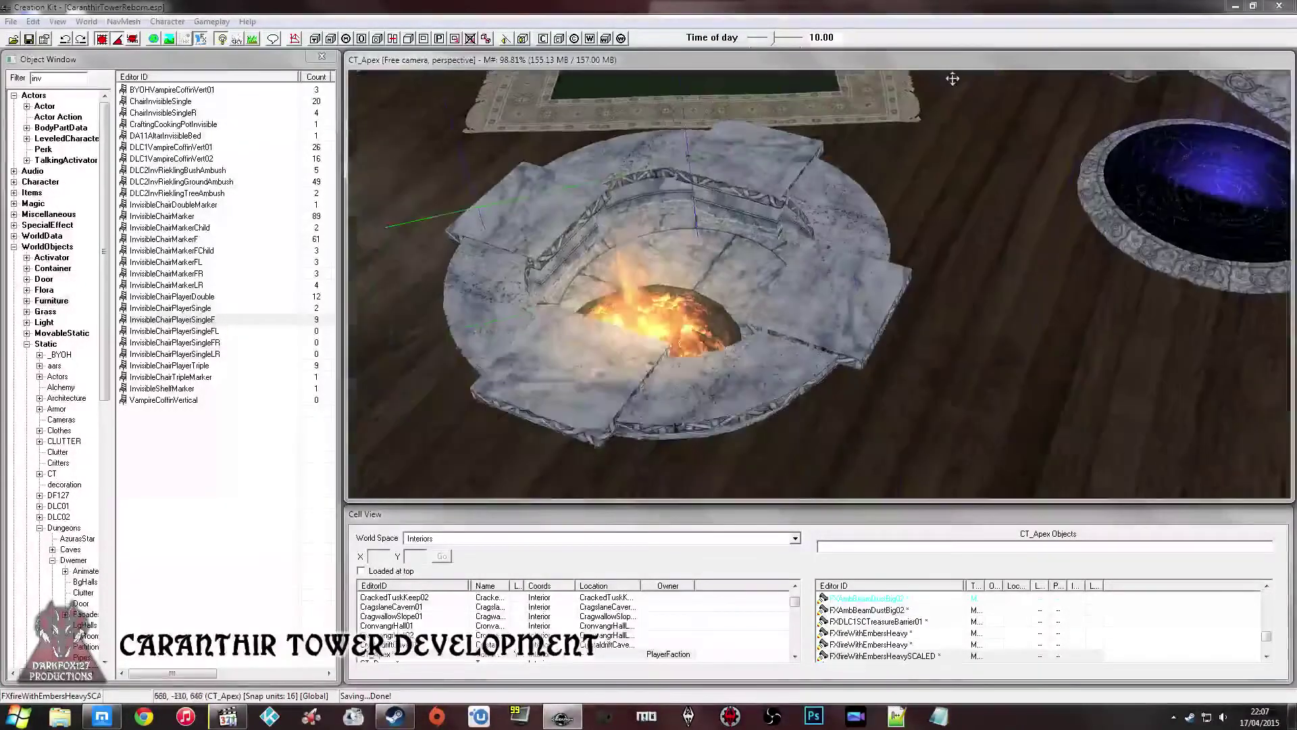
- Centre the fire effect inside the round stone pit, including its height, and save the plugin
scroll(669, 294, up, 5)
scroll(801, 274, down, 10)
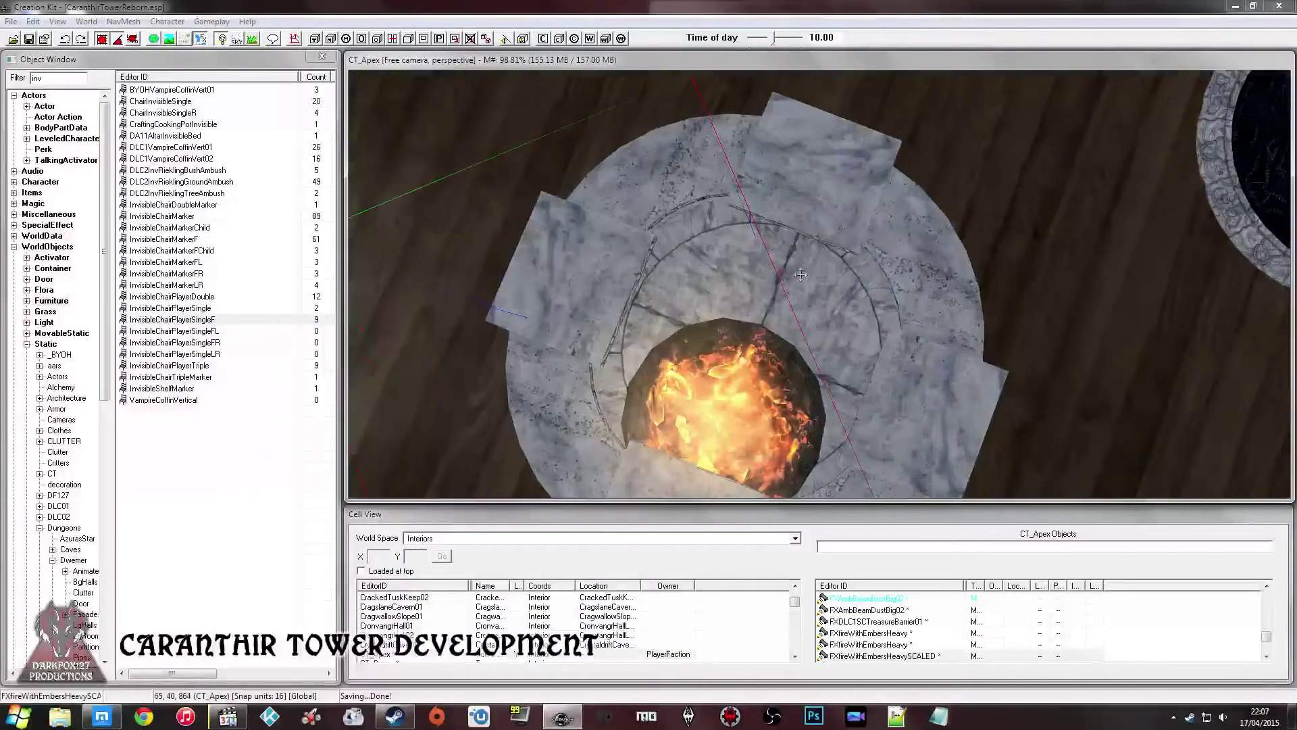
drag(729, 349, 756, 296)
shift+middle_drag(755, 296, 775, 259)
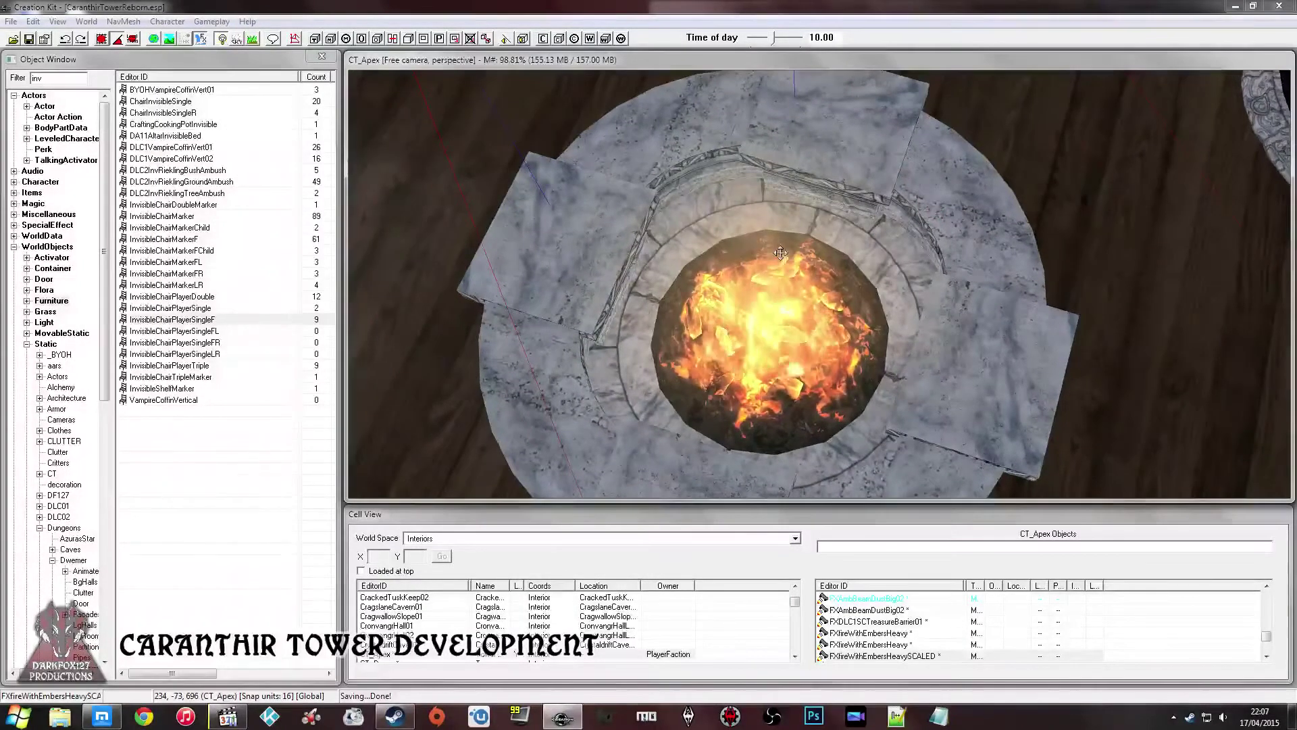
scroll(780, 252, up, 2)
mouse_move(775, 279)
shift+middle_down()
mouse_move(750, 250)
mouse_move(709, 243)
mouse_move(713, 268)
mouse_move(758, 281)
shift+middle_up()
scroll(727, 263, up, 2)
drag(760, 343, 759, 336)
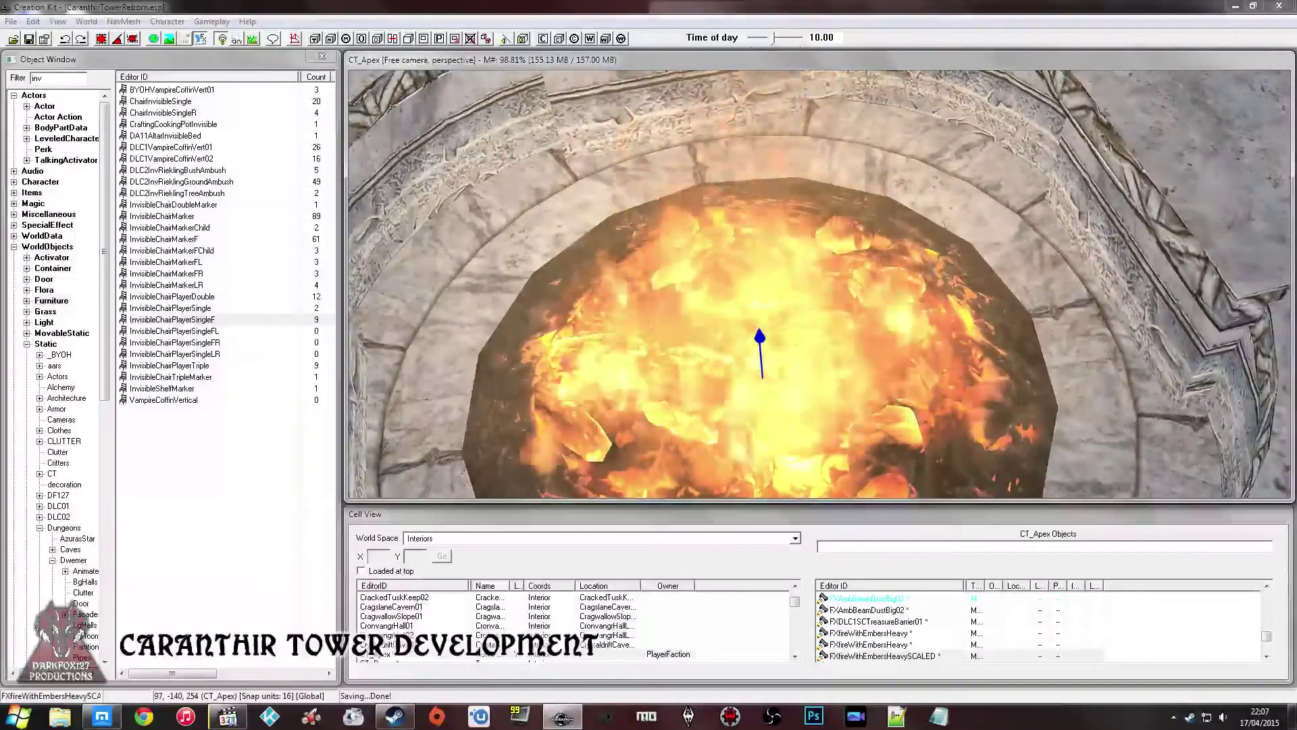
scroll(759, 277, down, 3)
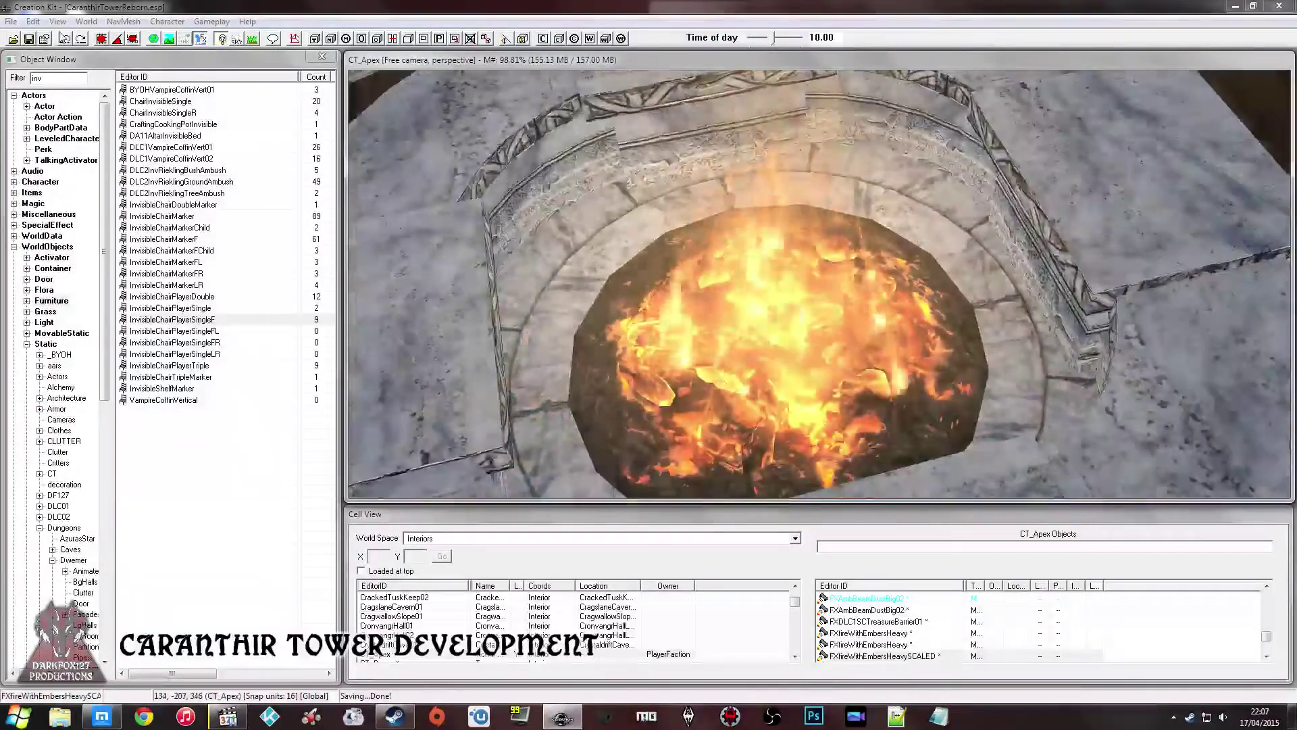
click(29, 39)
- Filter the static objects by "column" and open CT_Interior_Structure_Column for editing
shift+middle_drag(778, 264, 718, 198)
scroll(752, 189, down, 3)
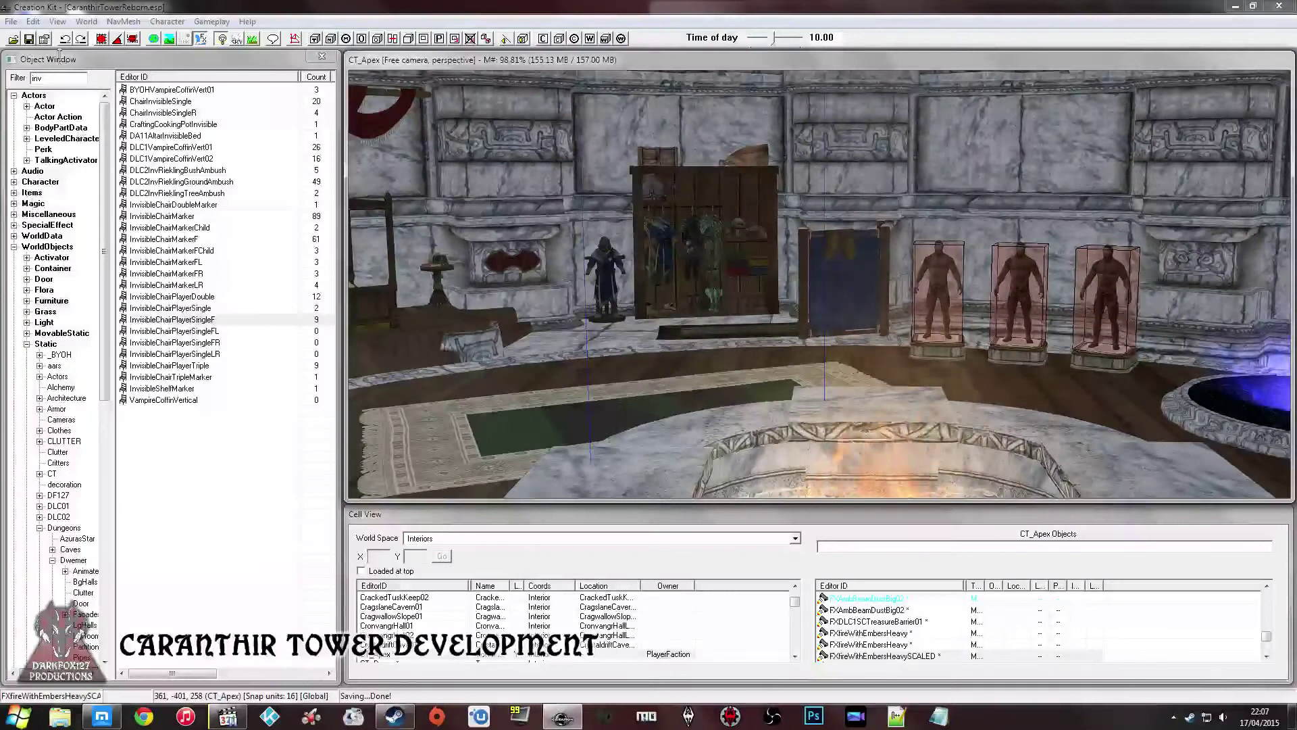
double_click(41, 77)
text(colu)
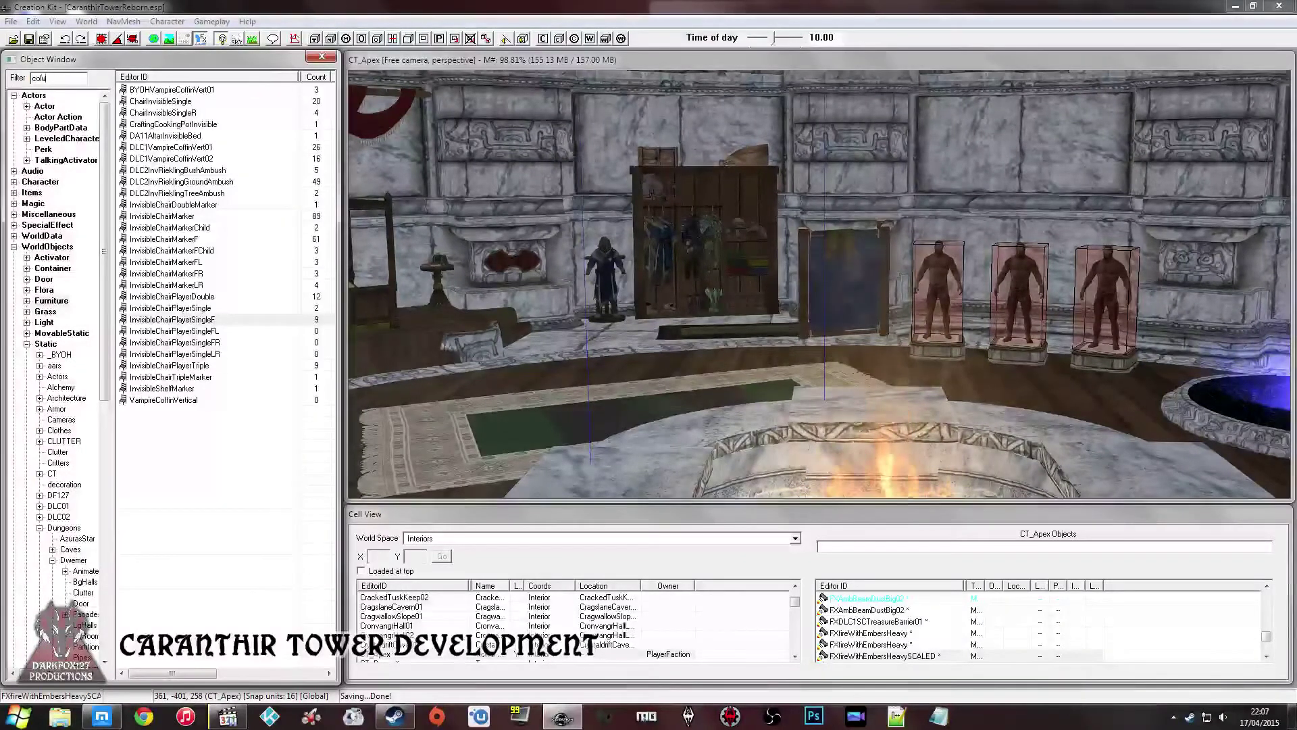
text(mn)
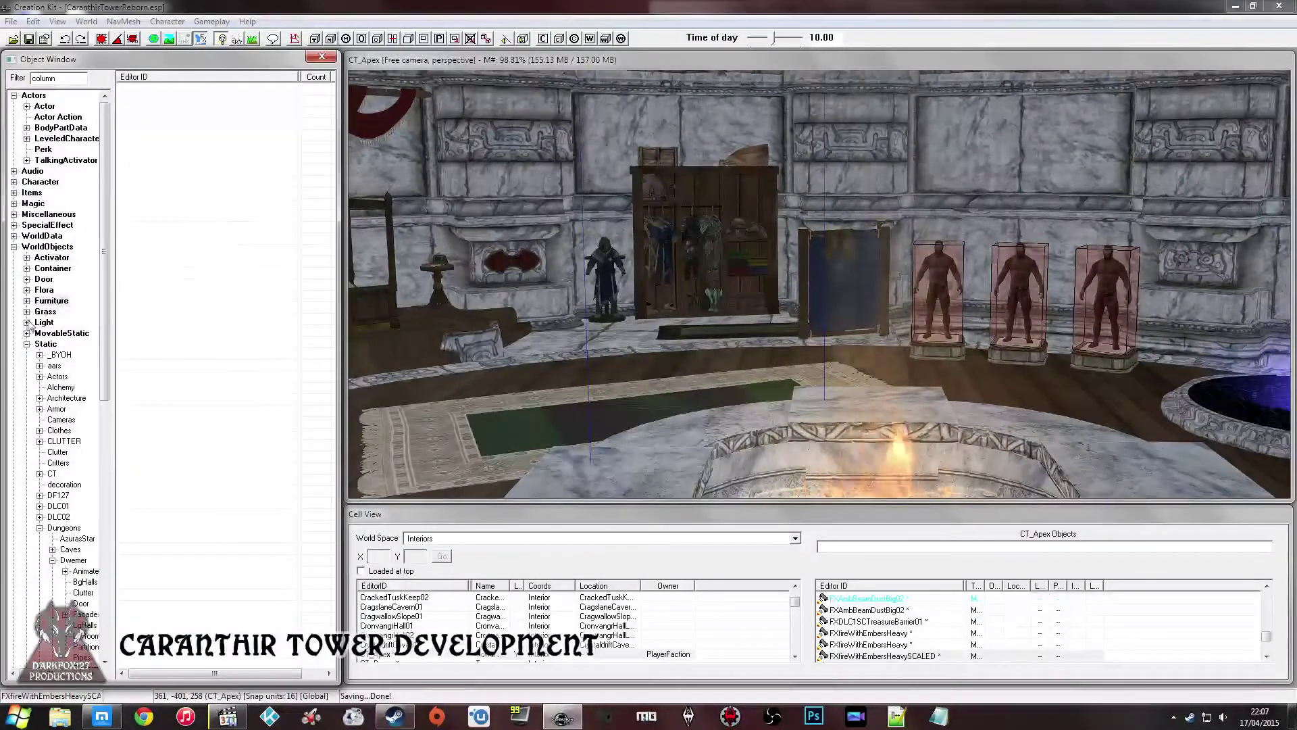
click(168, 138)
right_click(192, 90)
click(226, 110)
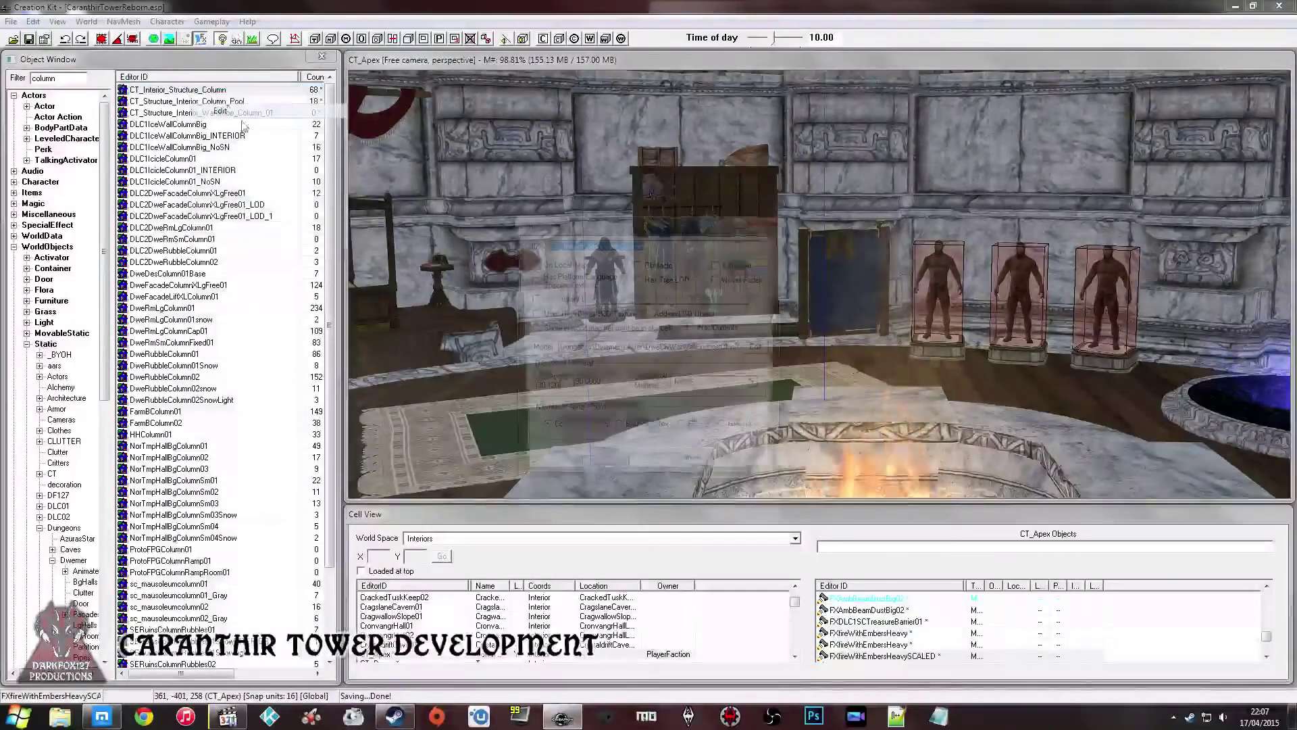
- Open the column's model data and tilt the preview to show the top of the column
click(761, 349)
drag(777, 318, 728, 345)
click(581, 345)
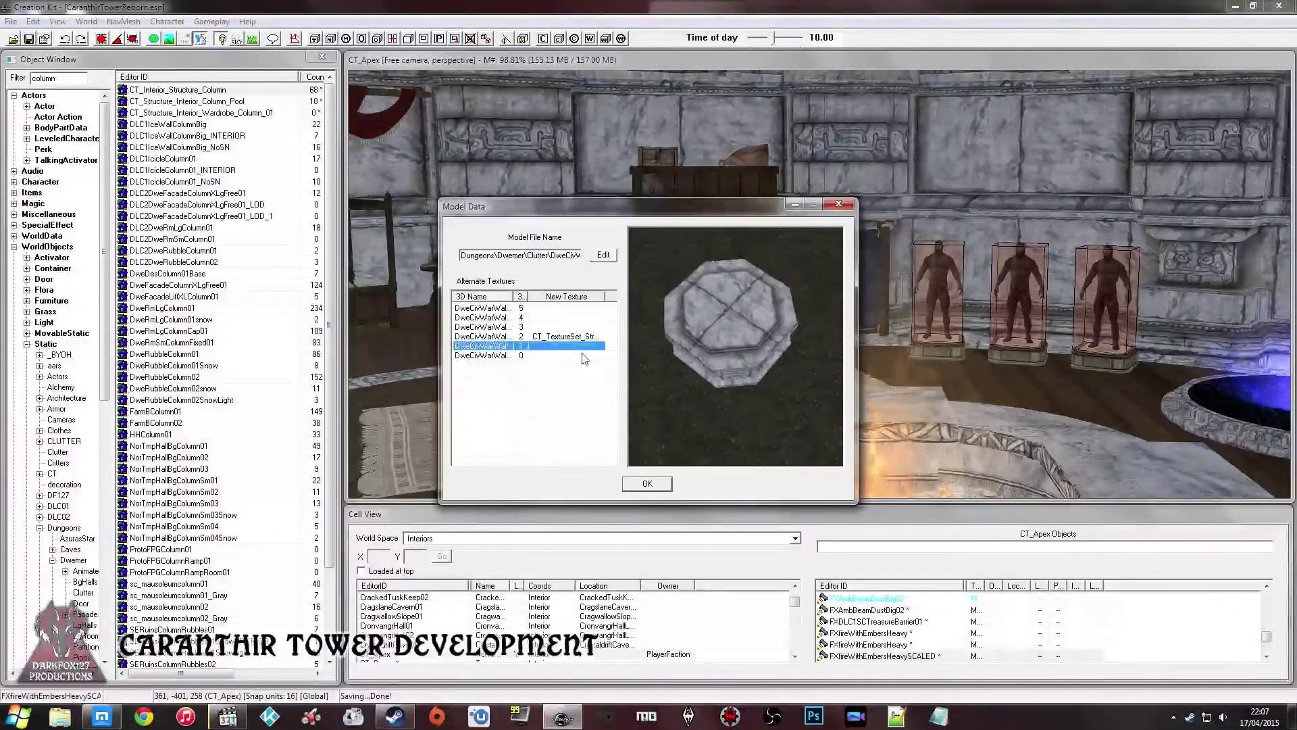
- Try placeholder BYOH texture sets on alternate texture entries 1, 0 and 3, and clear entries 1 and 0 again
right_click(583, 345)
click(599, 354)
click(554, 488)
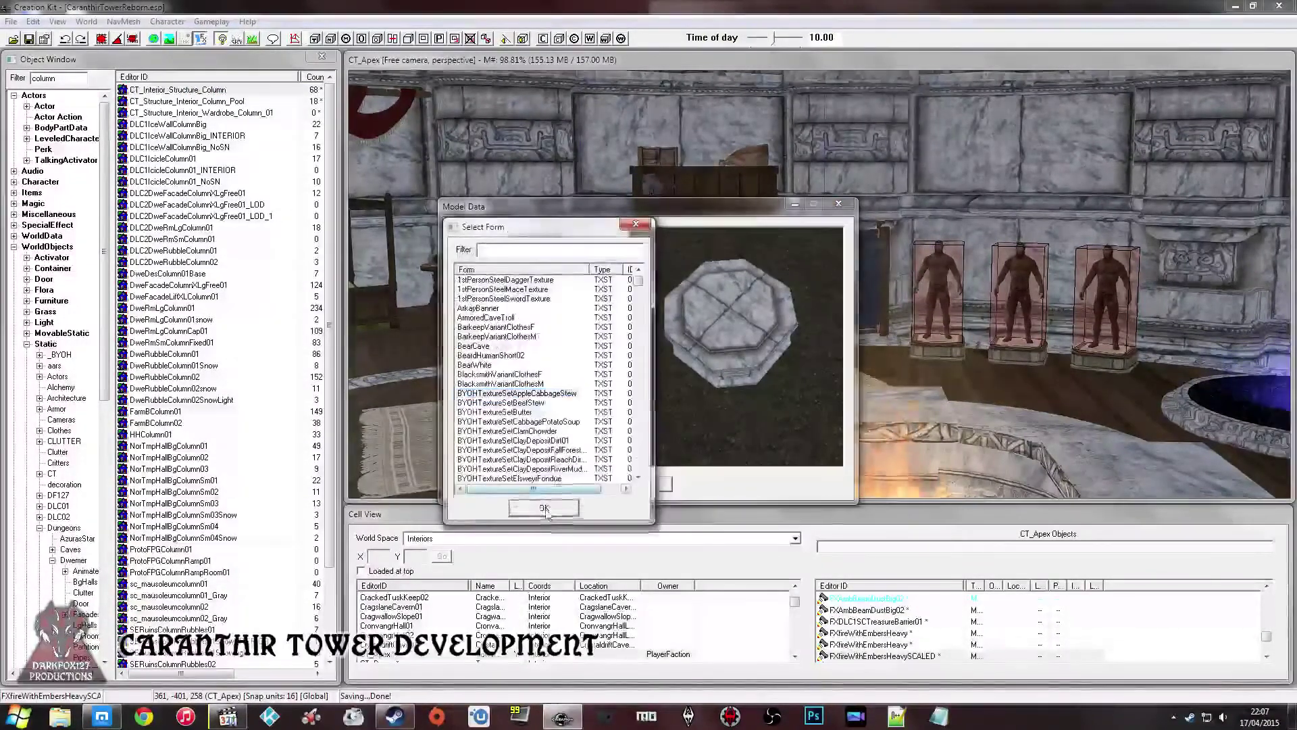
click(545, 508)
right_click(553, 357)
click(583, 365)
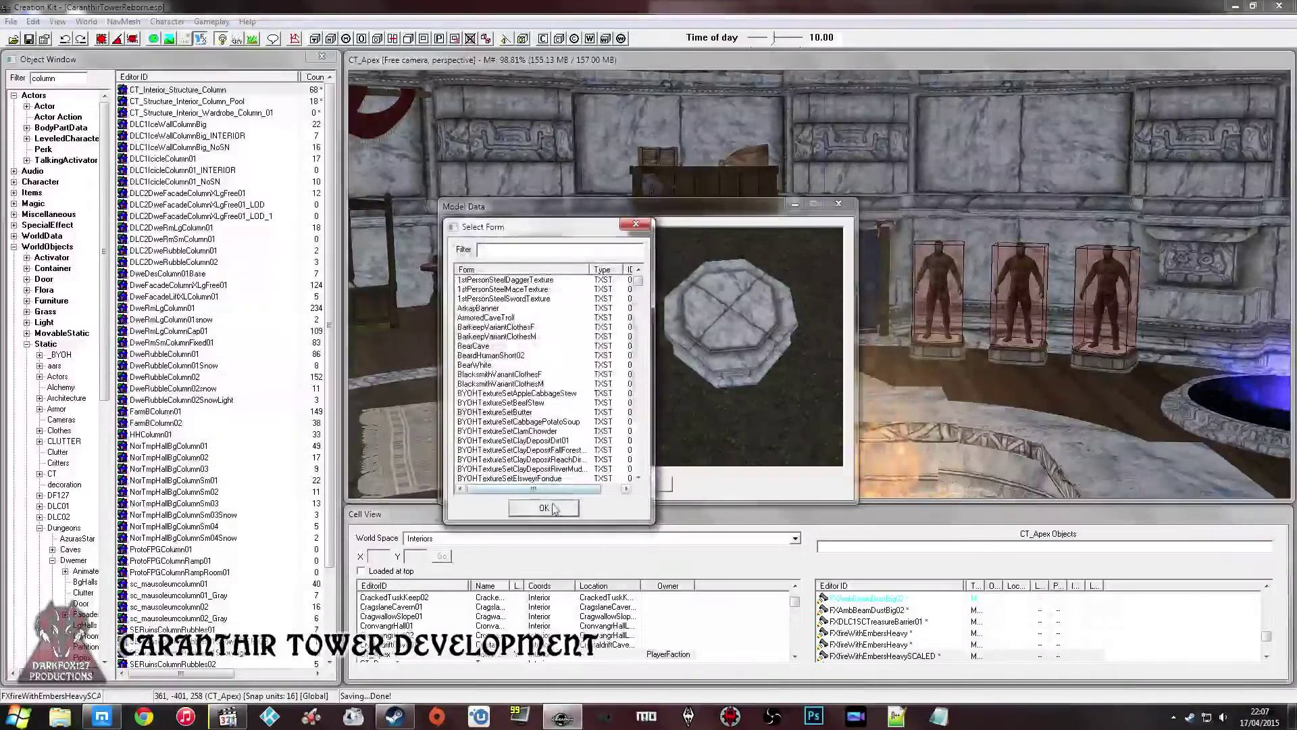
double_click(560, 350)
right_click(566, 327)
click(594, 335)
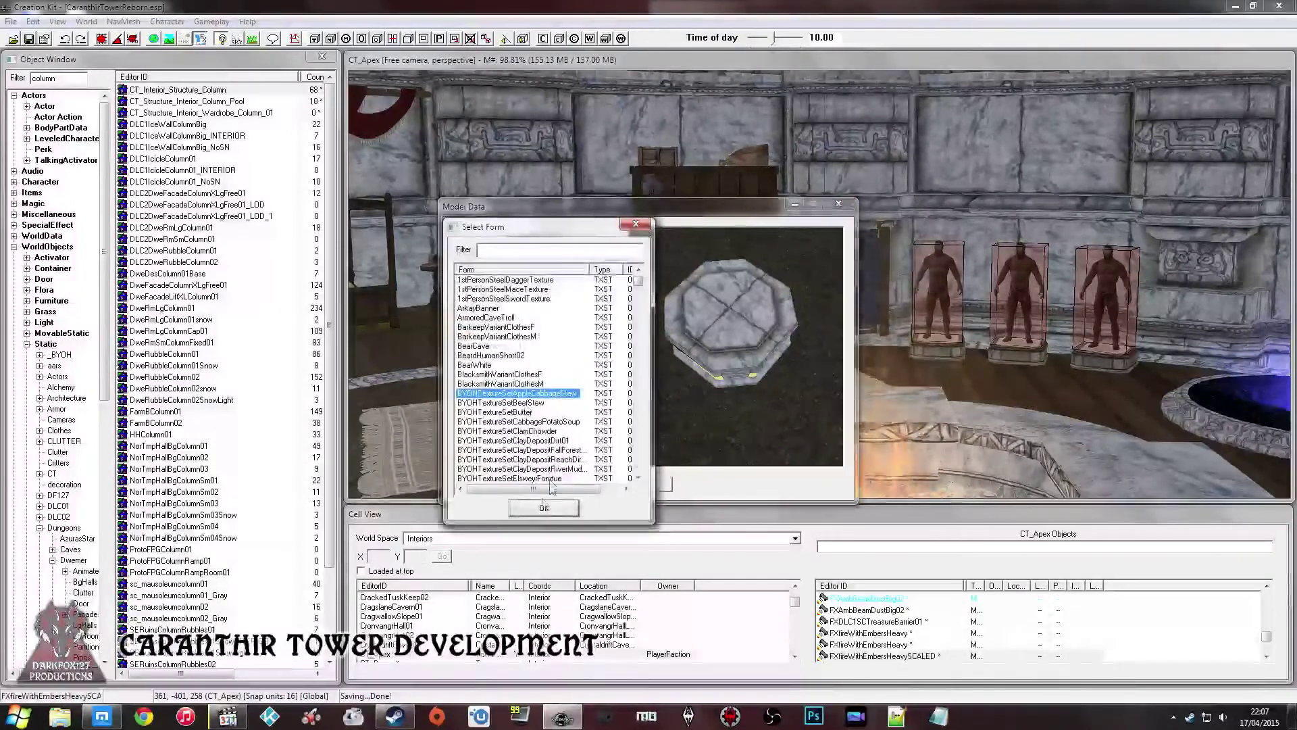
double_click(548, 348)
click(548, 346)
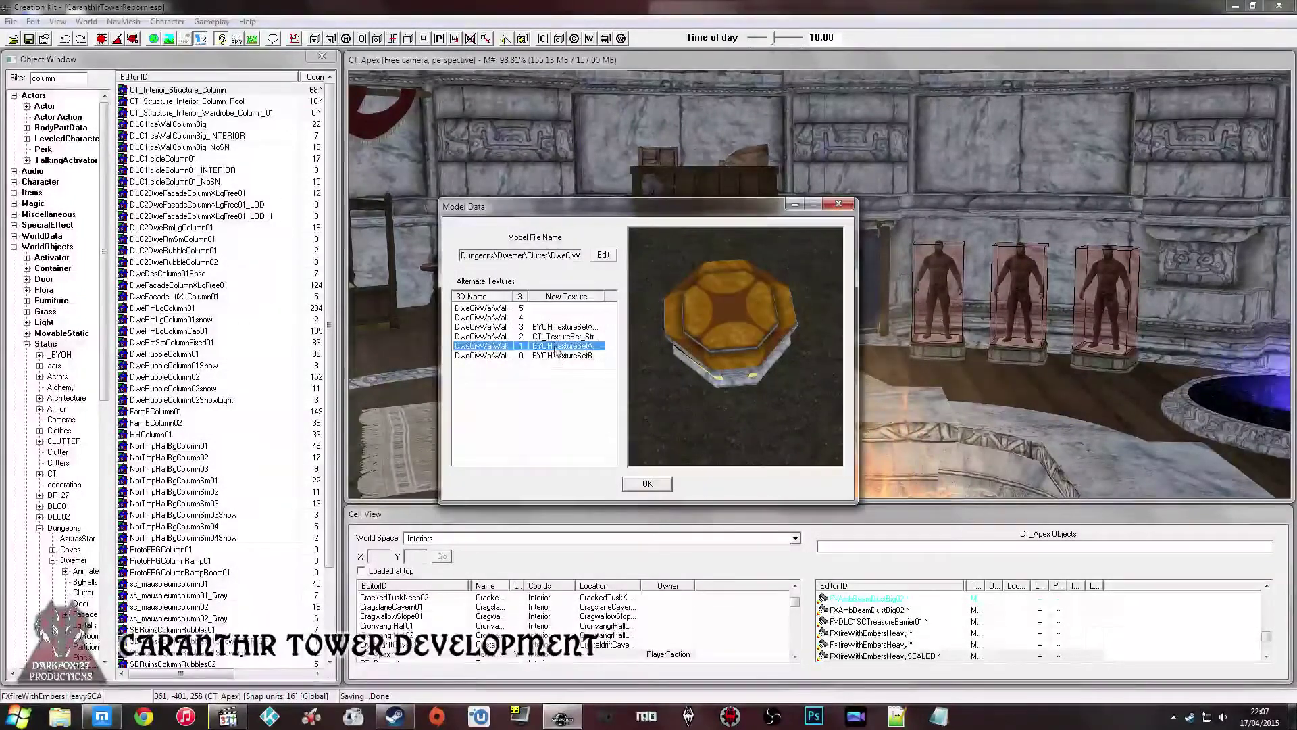
key(Delete)
- Filter the texture sets by "wood", assign CT_TextureSet_Floor_Wooden to alternate texture entry 3, and inspect the column's top in the preview
click(560, 327)
right_click(561, 327)
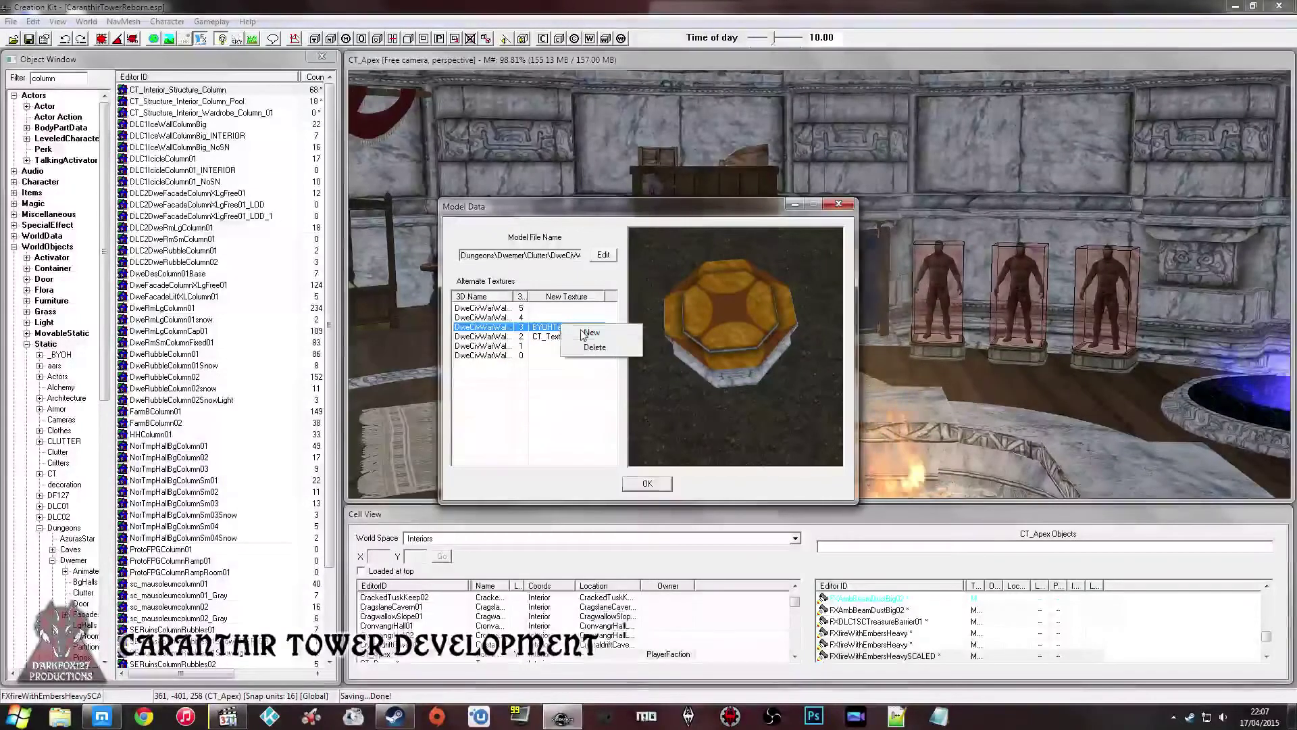
click(581, 334)
text(wood)
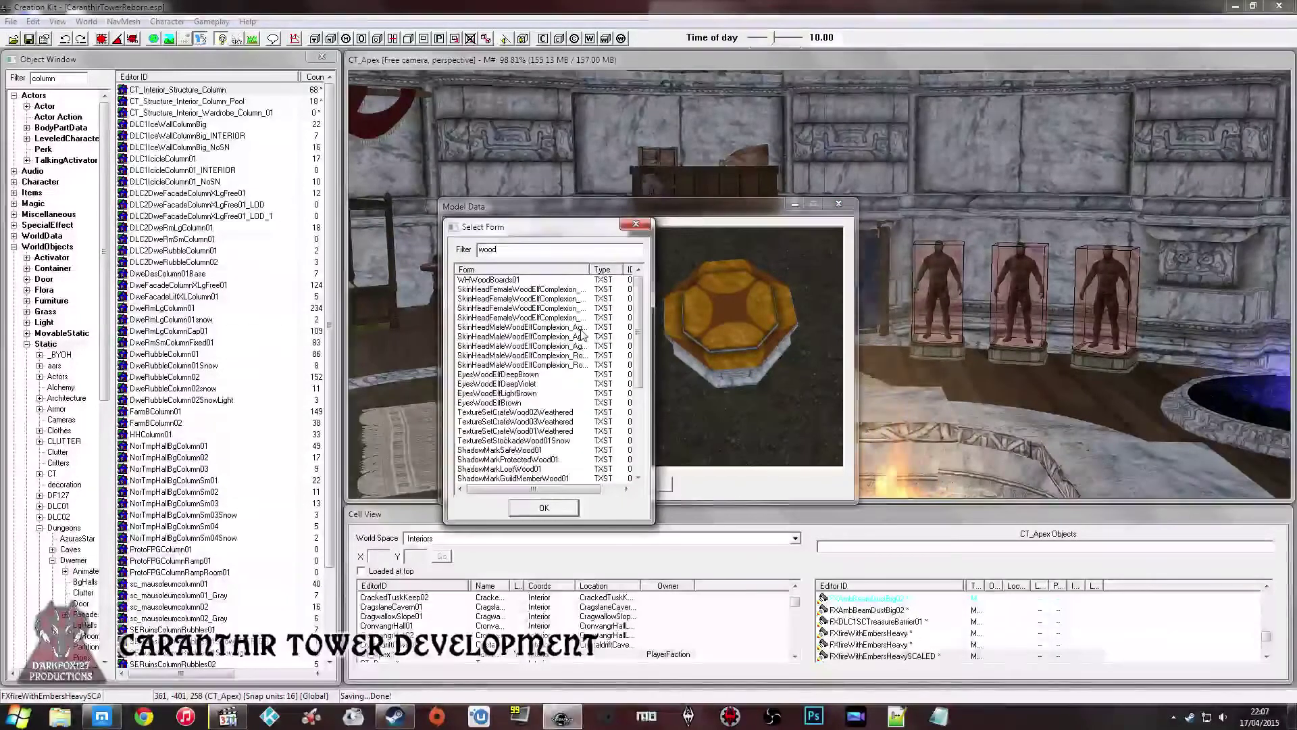
scroll(551, 358, down, 3)
click(504, 478)
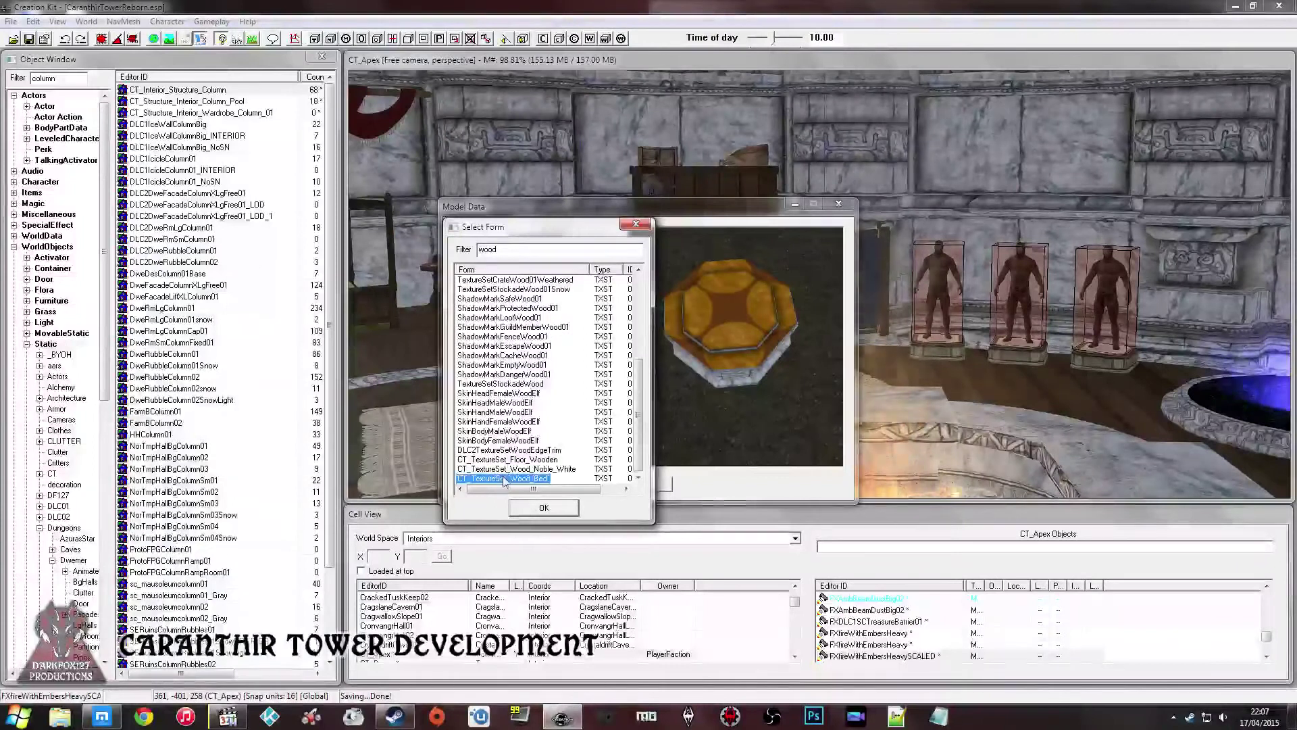
click(526, 459)
click(544, 507)
drag(685, 371, 677, 270)
scroll(736, 338, up, 2)
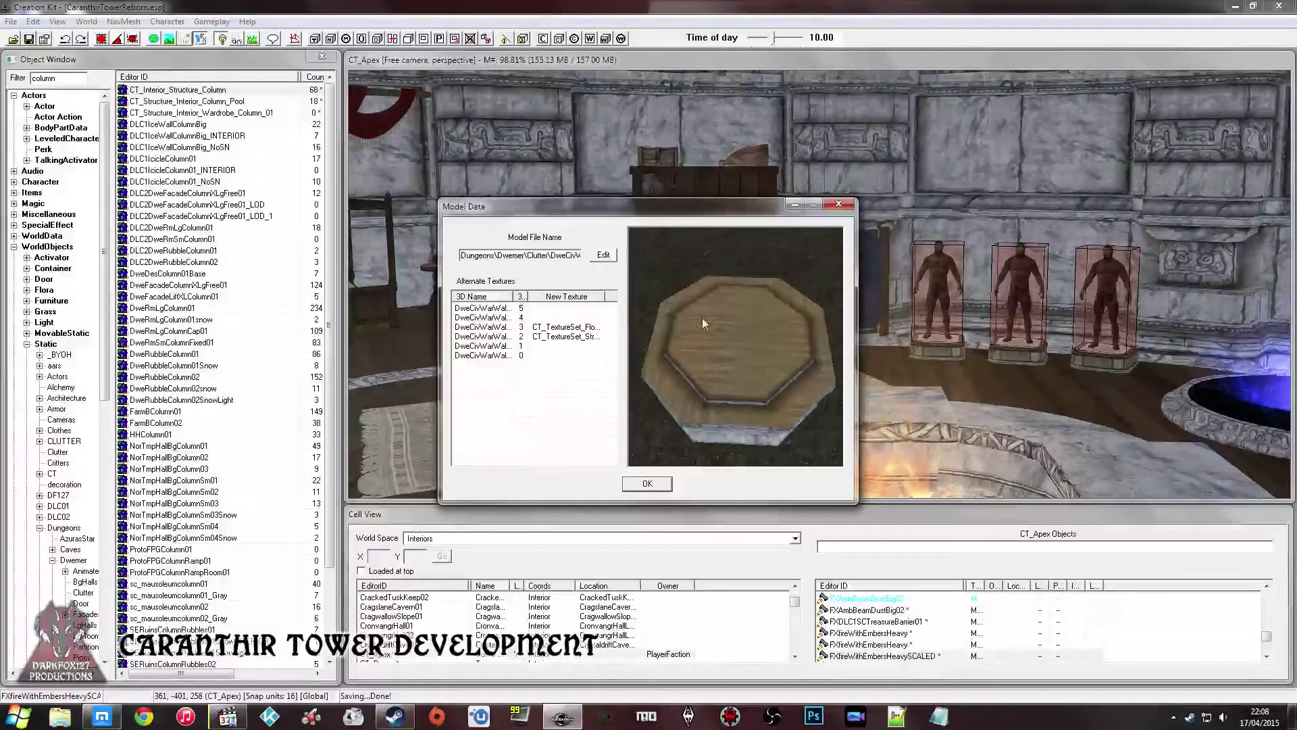
drag(703, 318, 696, 352)
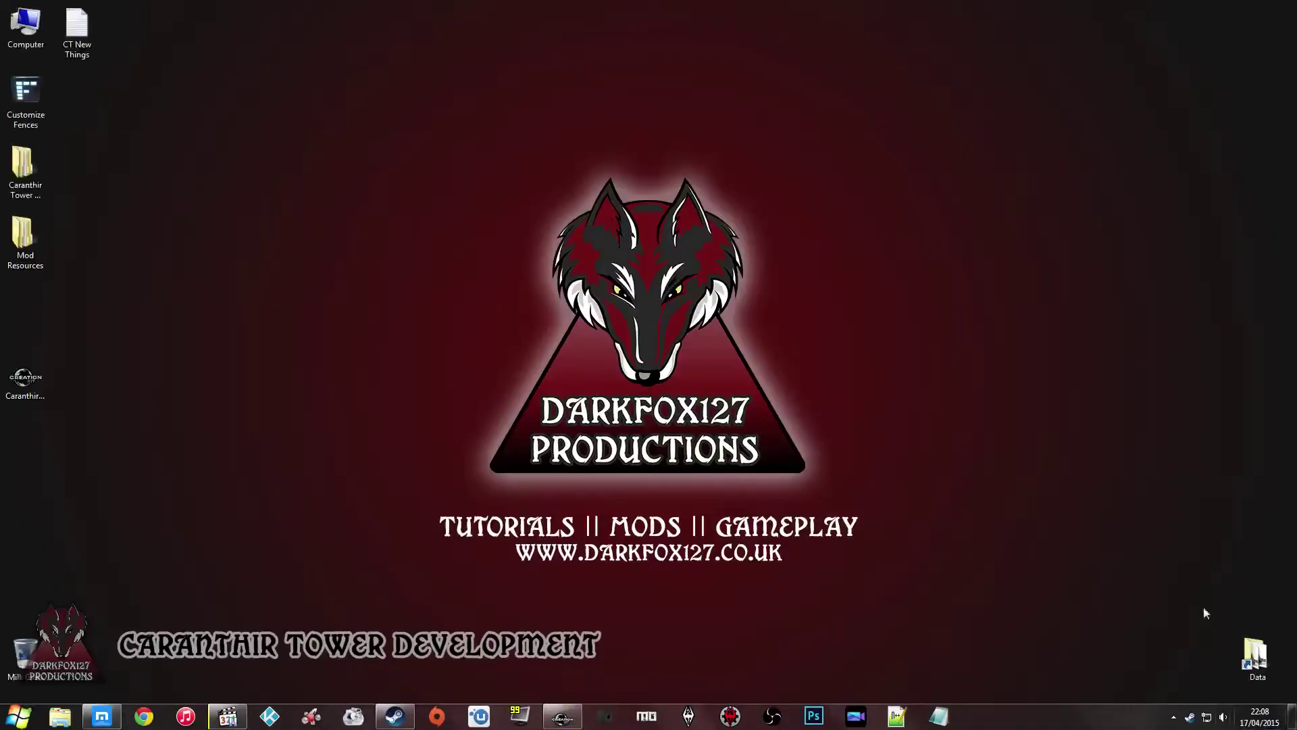
- Switch to File Explorer and open C:\Program Files (x86)\BSAopt\out\meshes\dungeons\dwemer\clutter
double_click(26, 27)
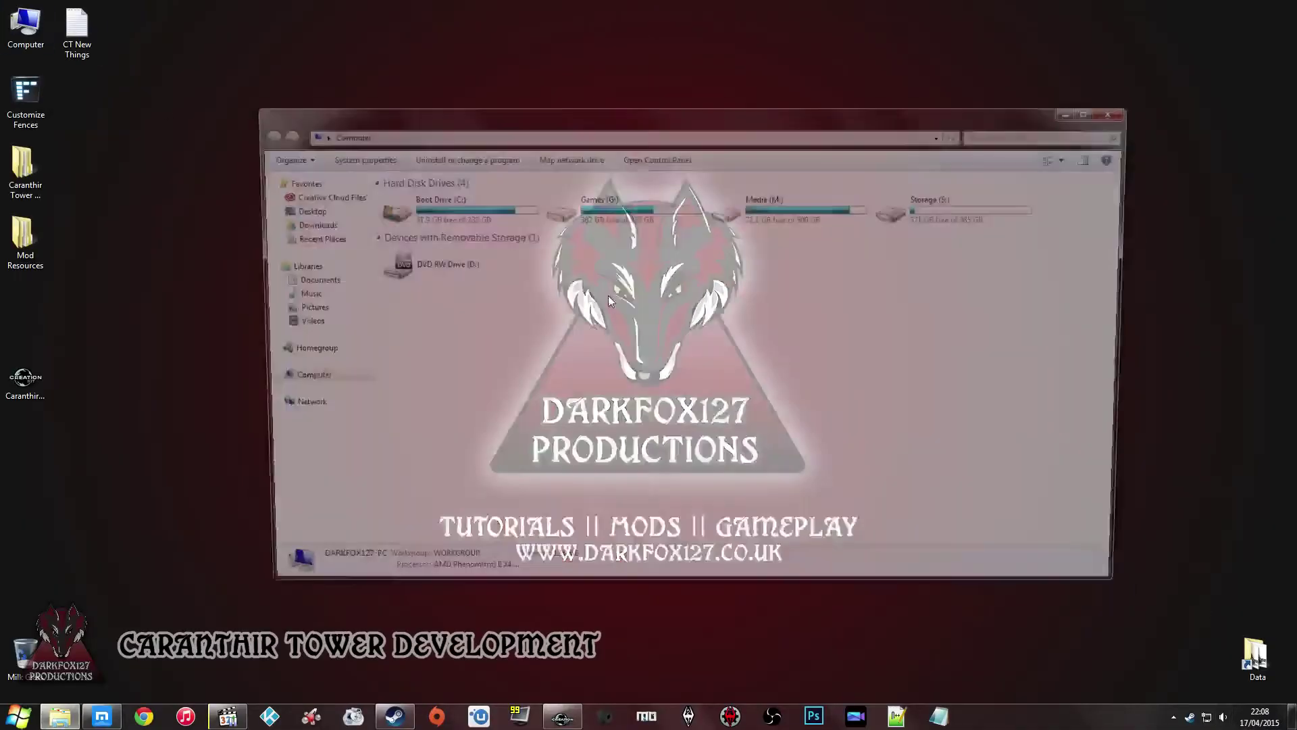
double_click(467, 208)
double_click(439, 268)
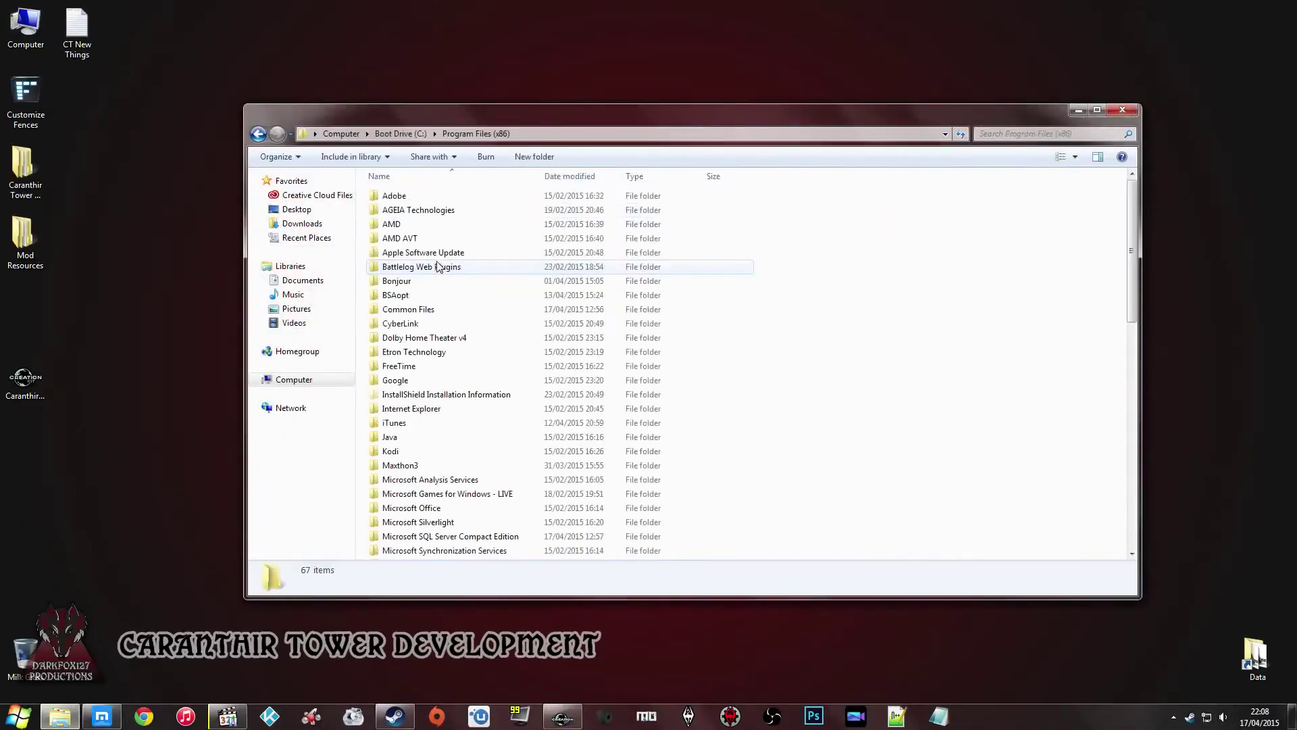
double_click(404, 296)
double_click(396, 196)
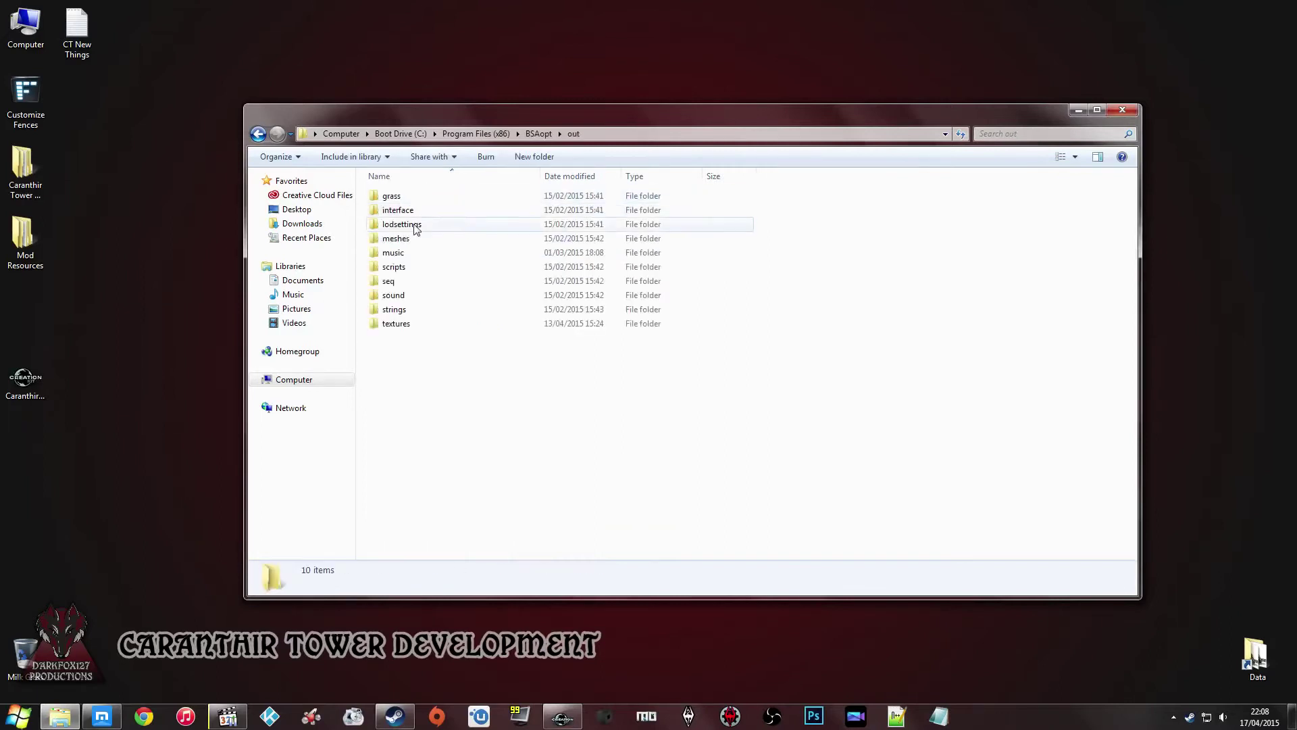
double_click(396, 238)
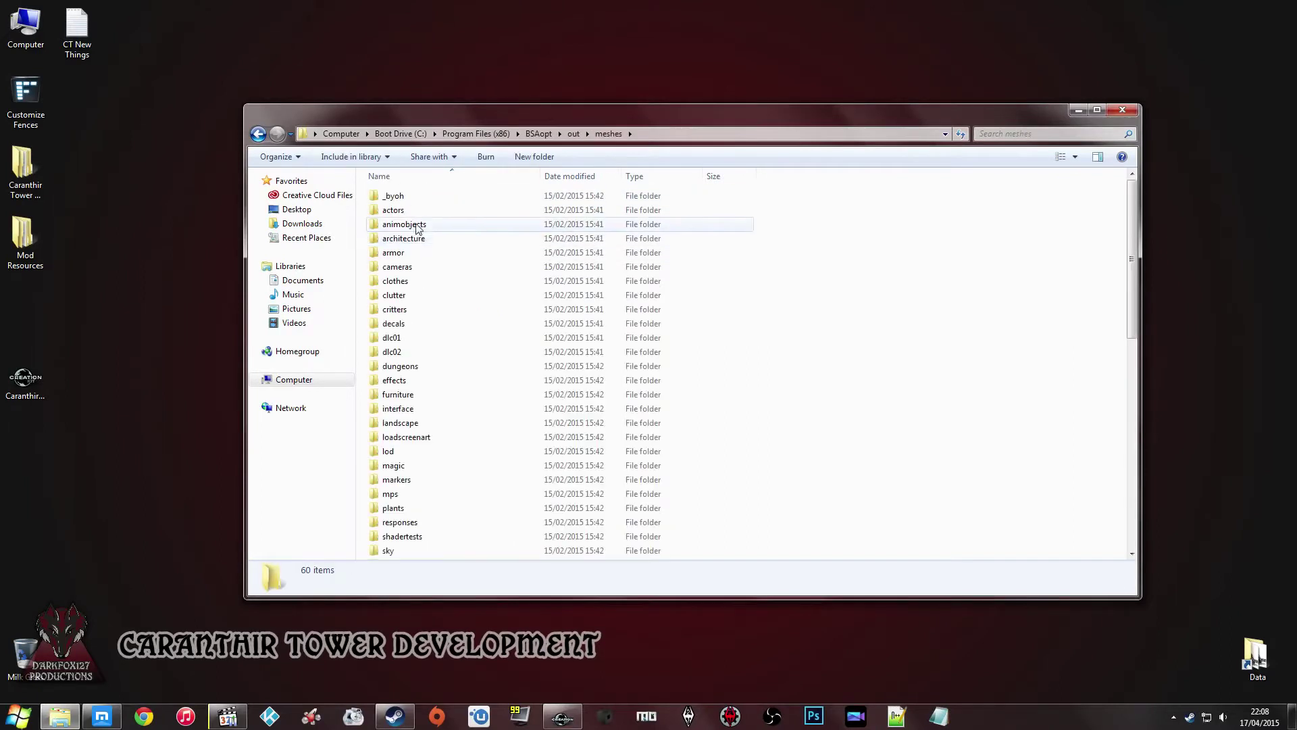
double_click(402, 366)
double_click(422, 224)
click(419, 227)
double_click(418, 228)
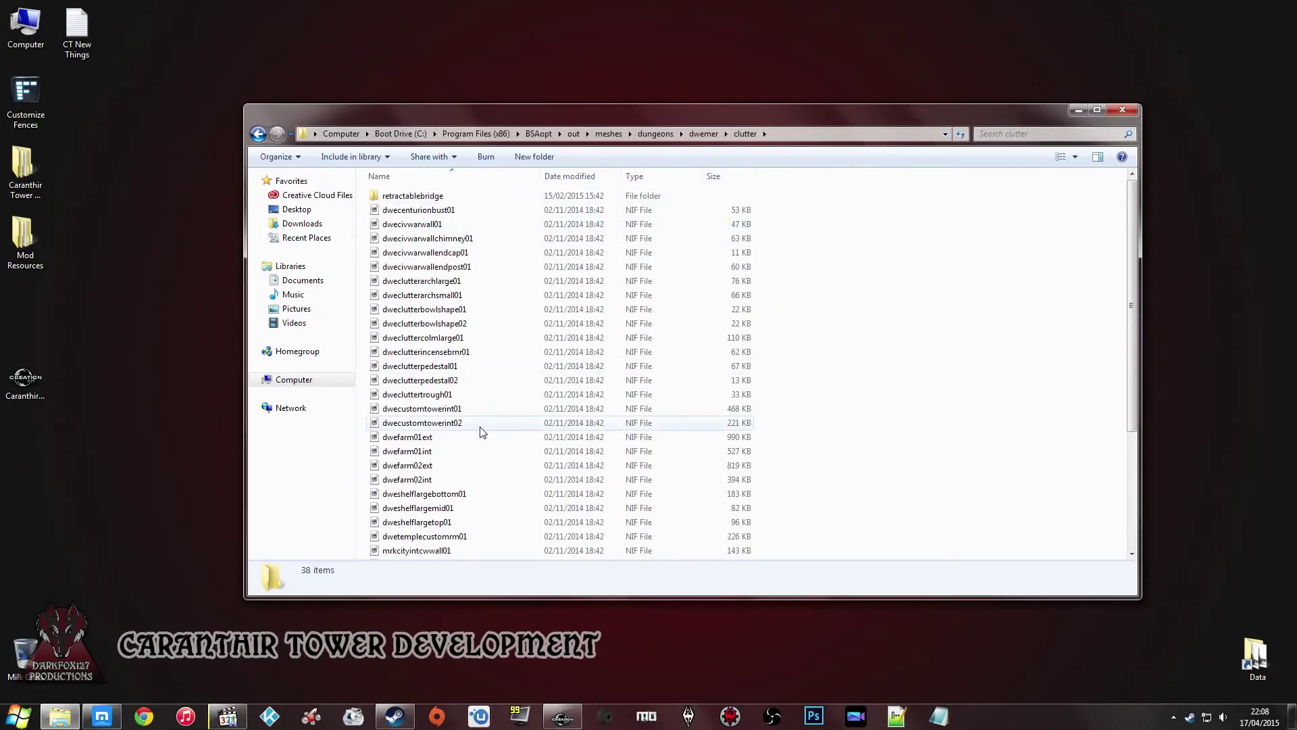
- Check the dwecluttercolmlarge01 and dwecivwarwallendcap01 meshes in NifSkope, closing each one after viewing it
scroll(503, 350, down, 4)
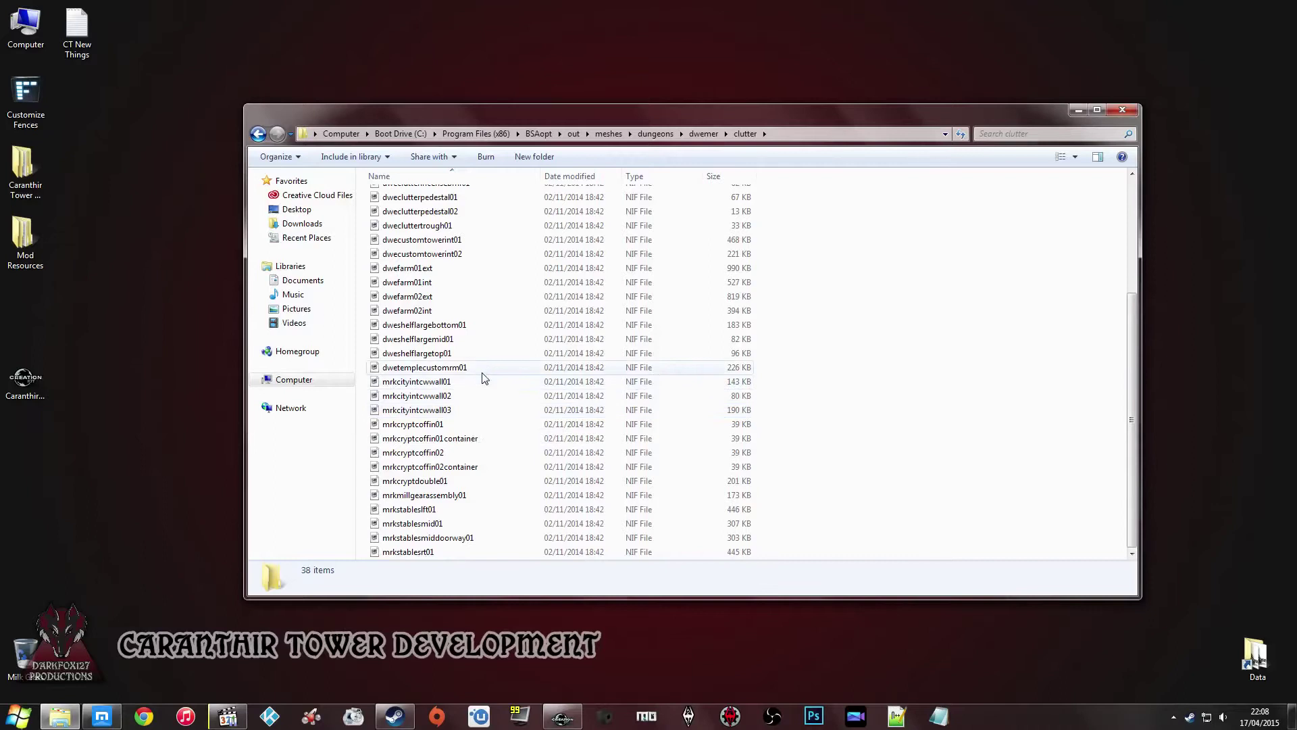
scroll(482, 378, up, 4)
click(471, 200)
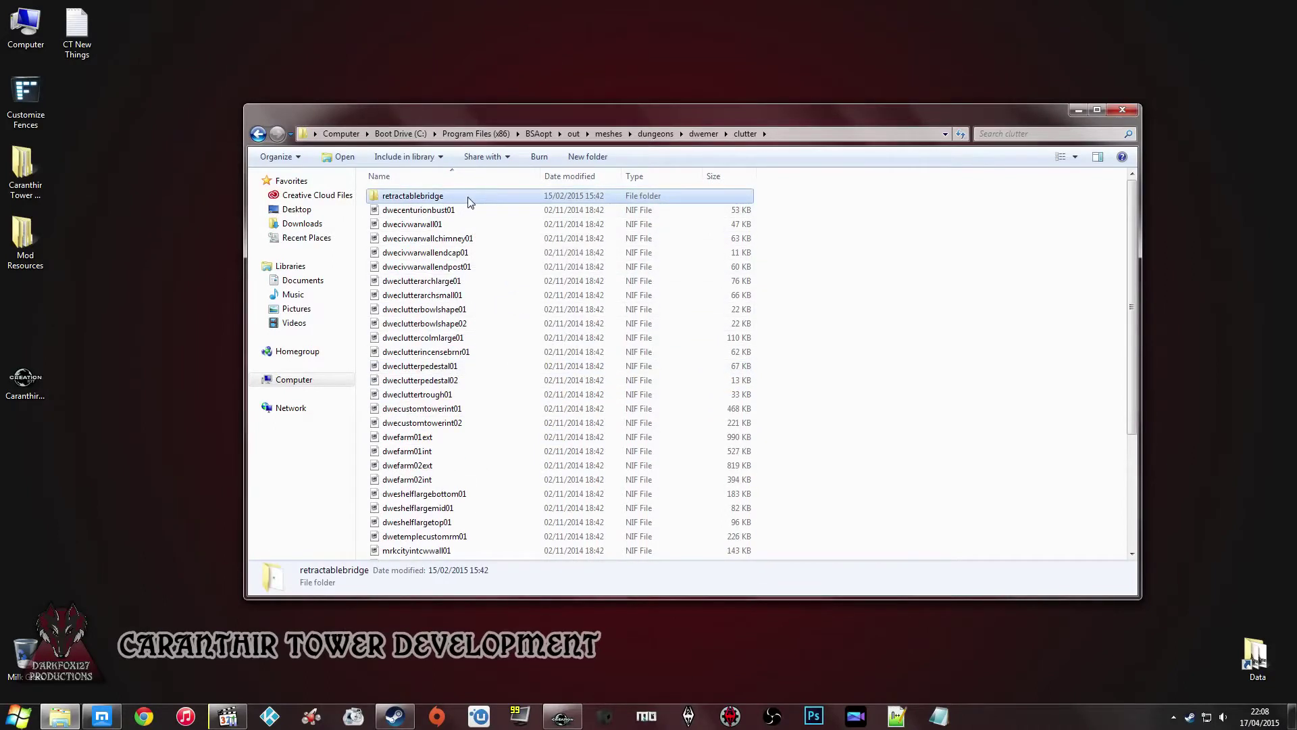
click(491, 337)
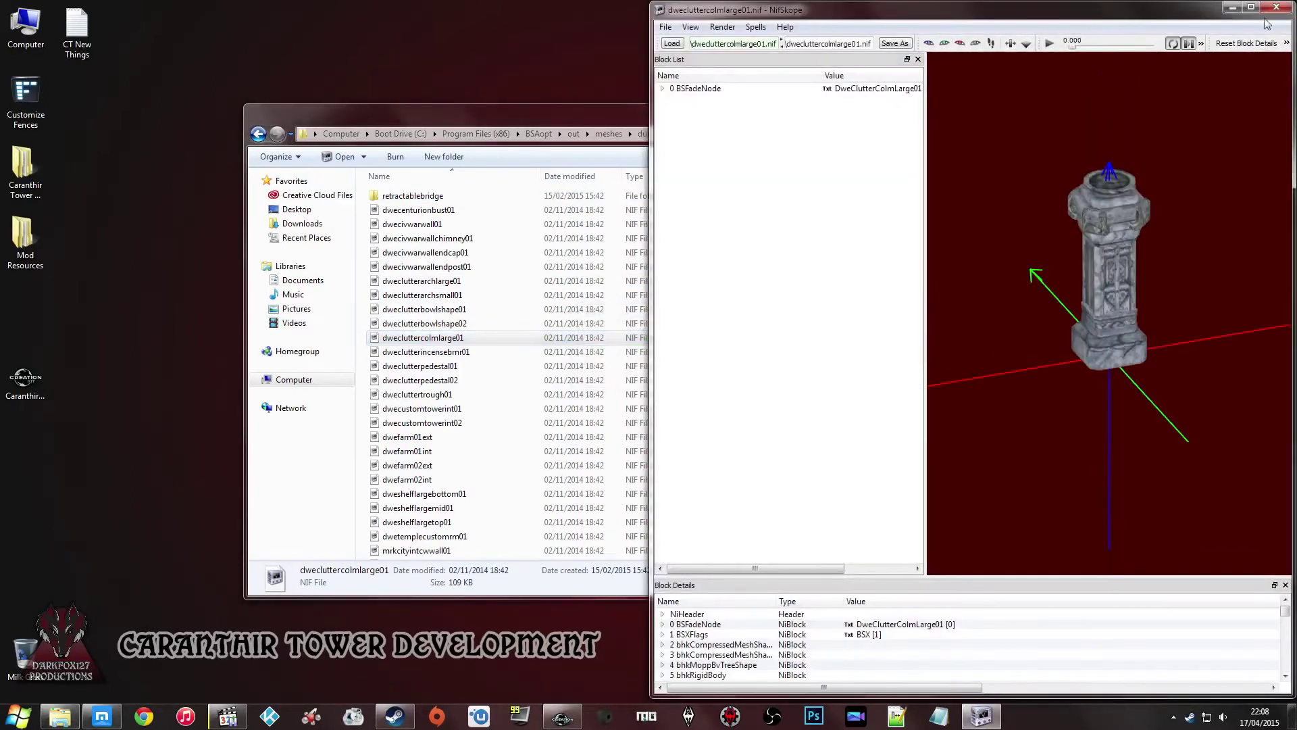
click(1273, 13)
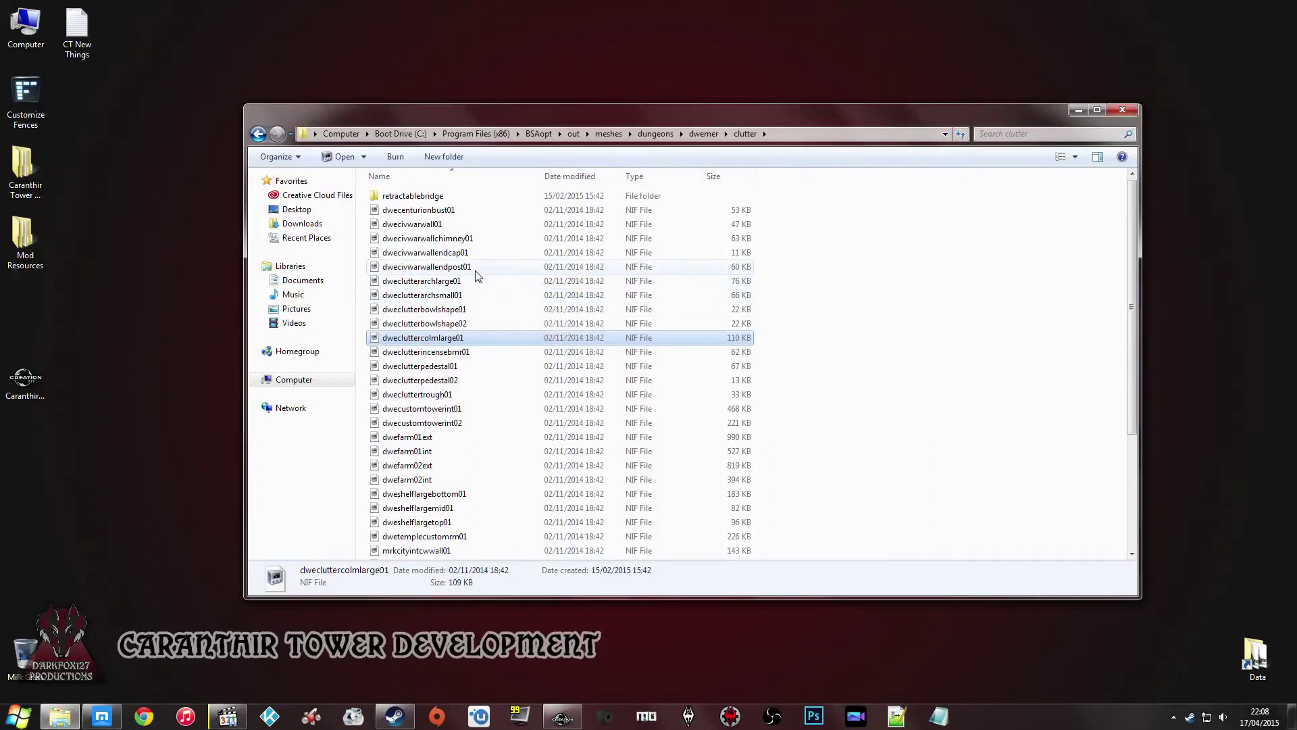
click(480, 254)
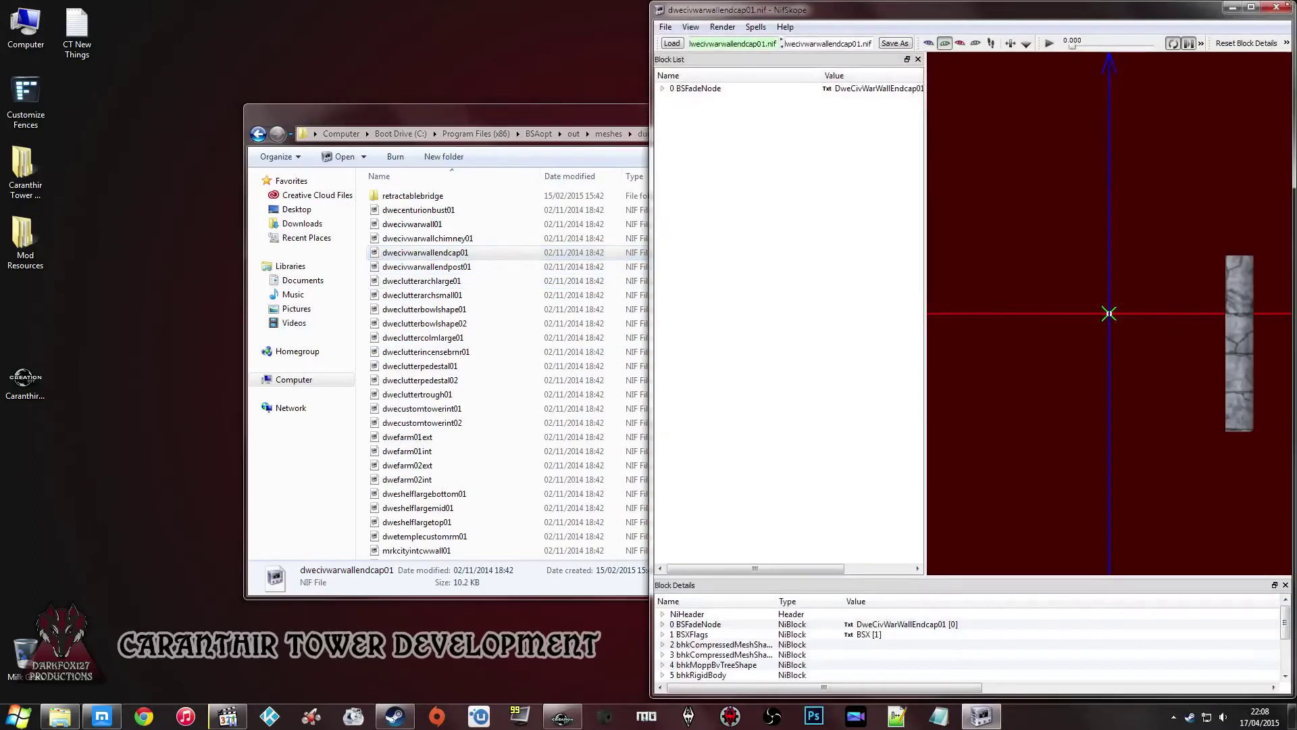
click(1285, 9)
- Open dwecivwarwallendpost01 in NifSkope, select the shape forming its top cap, and expand the texture list of its BSShaderTextureSet
double_click(473, 268)
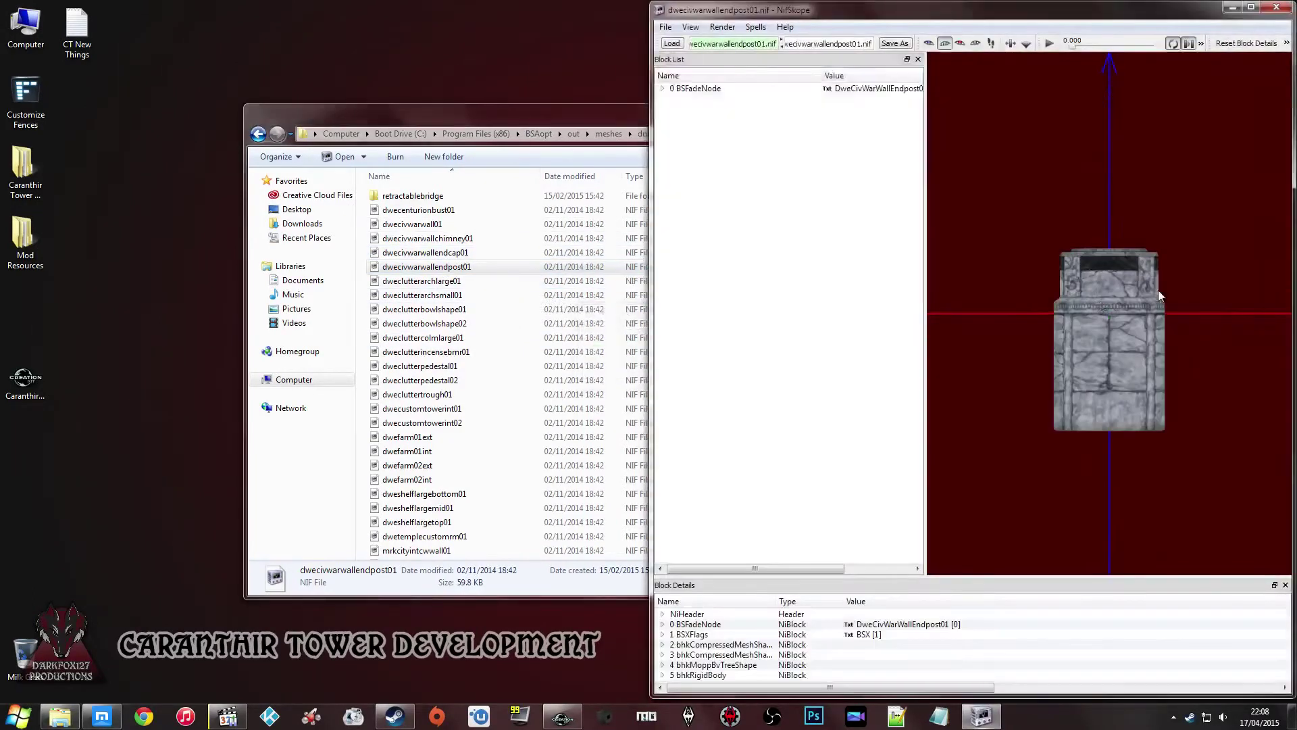
drag(1158, 290, 1133, 337)
click(1095, 270)
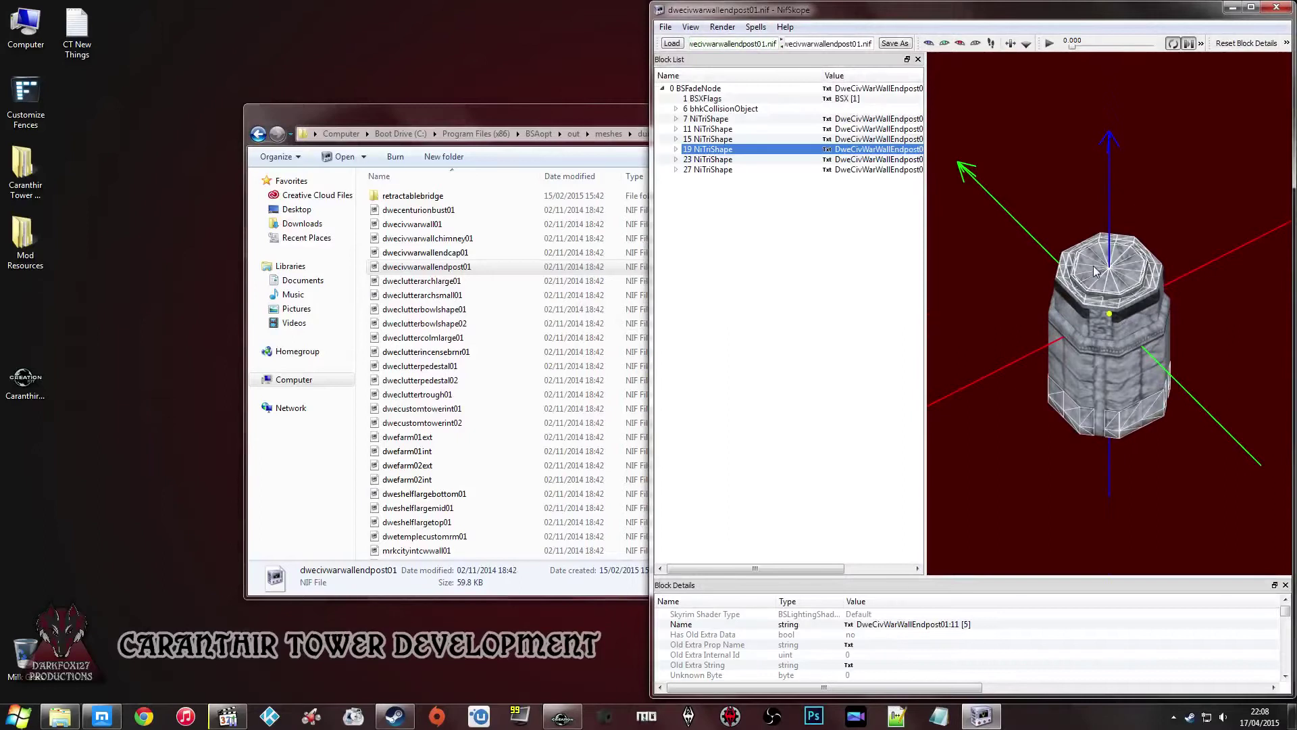
click(676, 149)
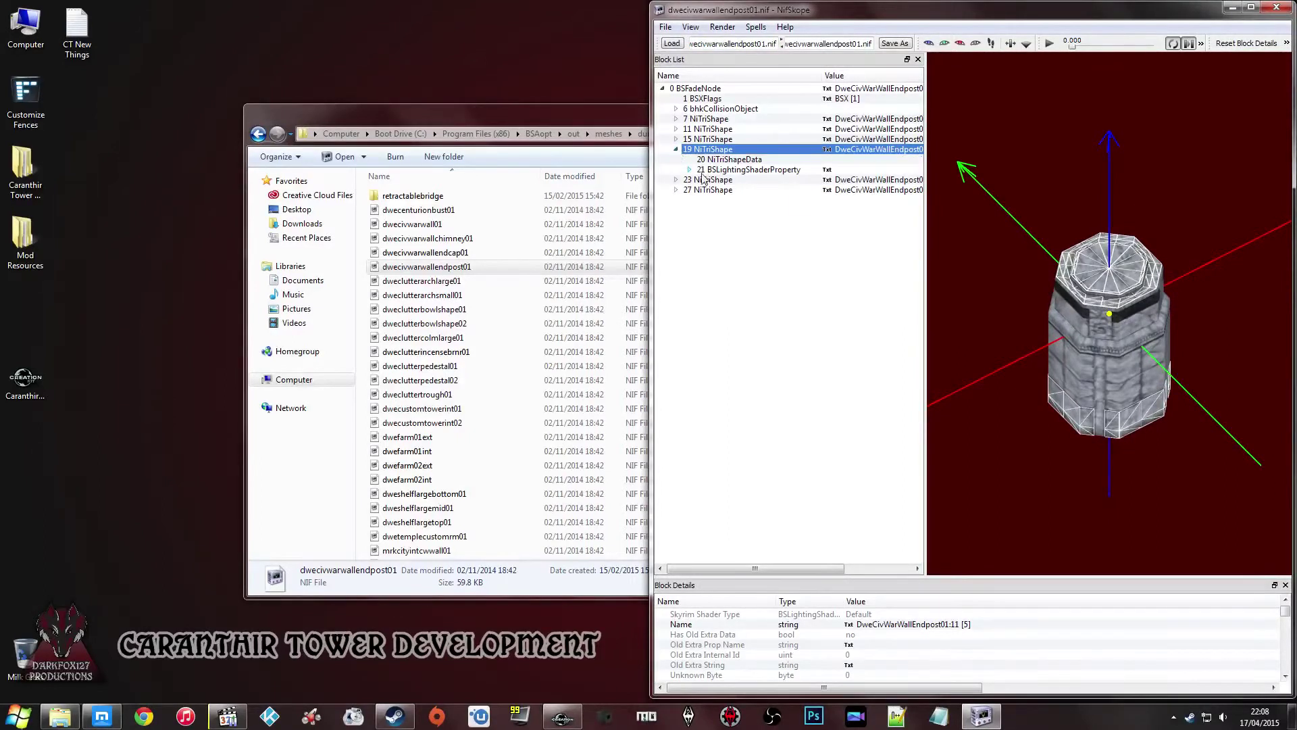
click(690, 170)
click(734, 181)
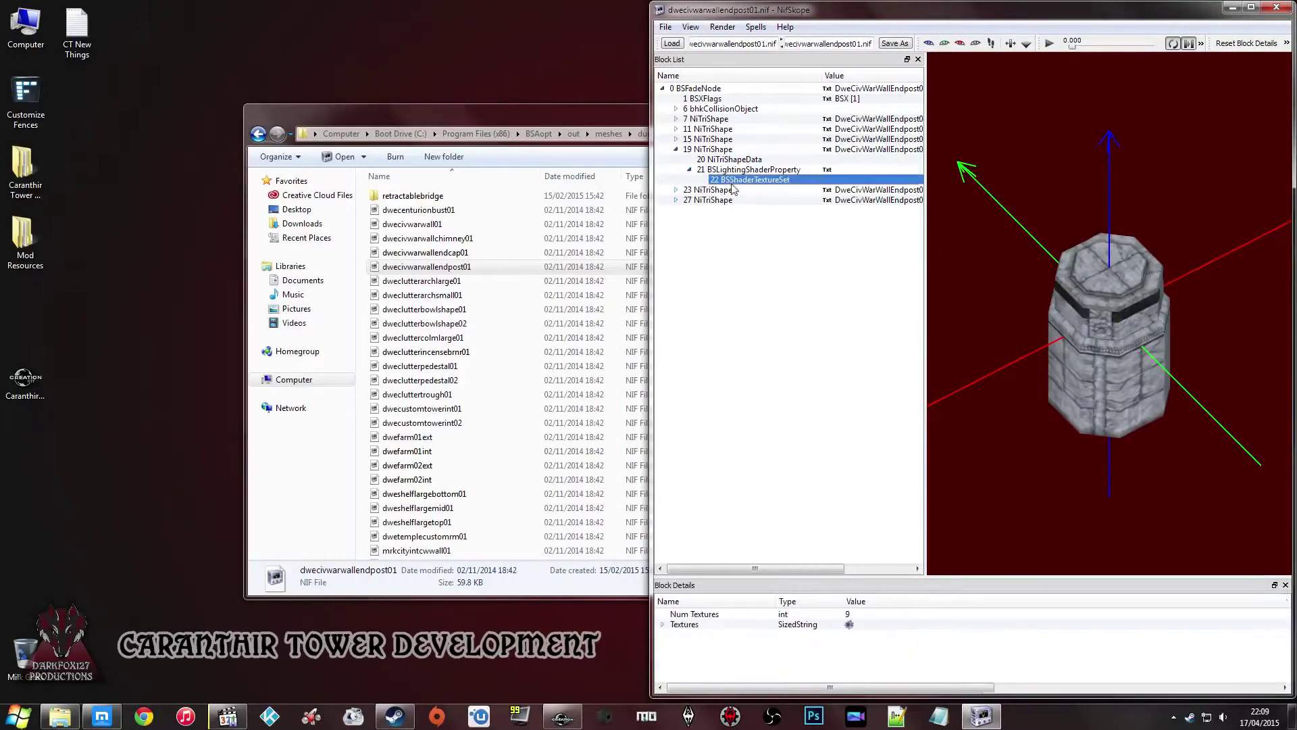
click(663, 625)
- Replace the top cap's first texture with CT_Floor_Wooden from the Textures\CT\Structure folder and inspect the cap
click(853, 640)
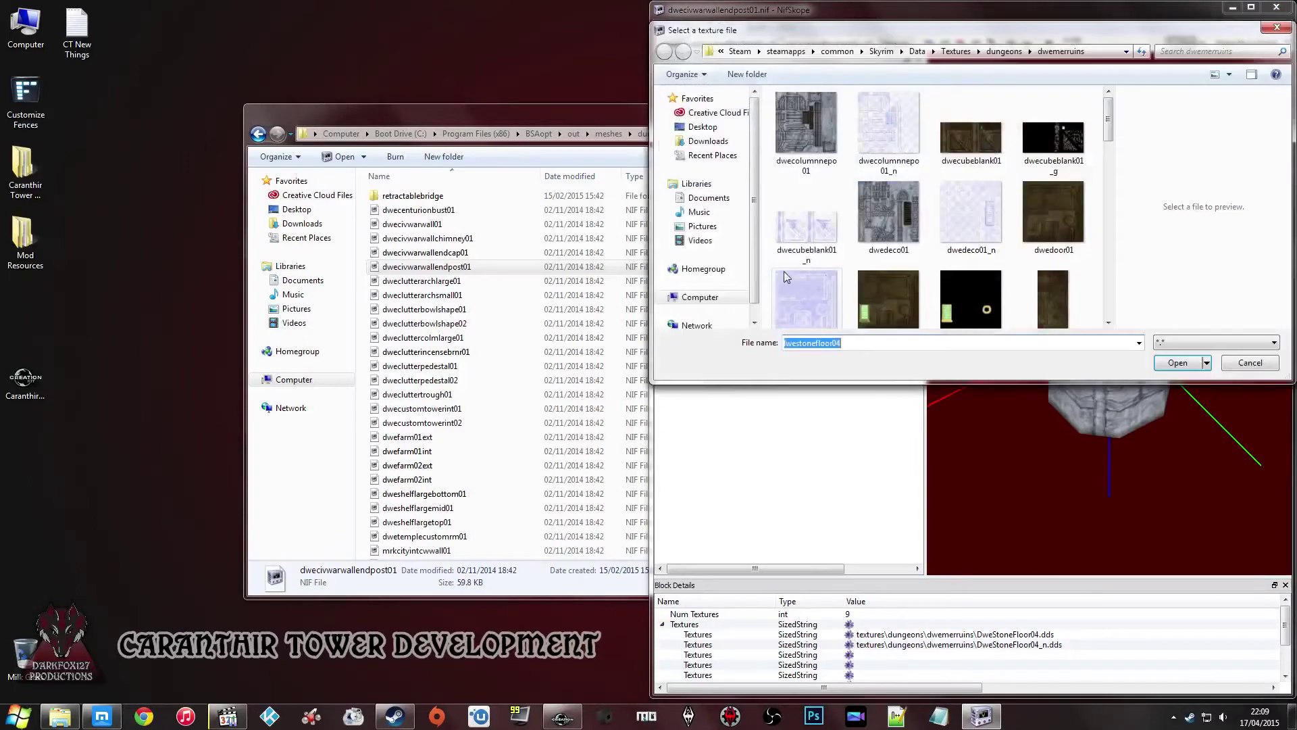
click(1060, 113)
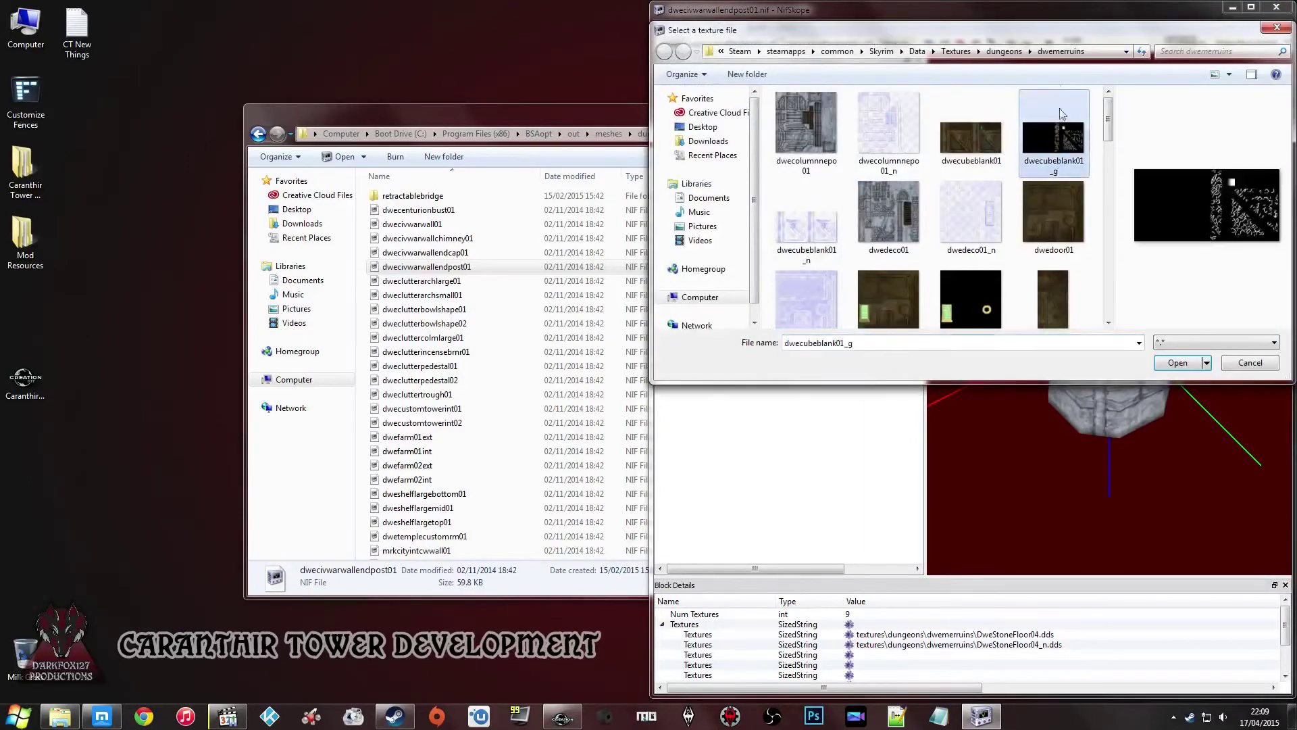
click(955, 52)
double_click(826, 195)
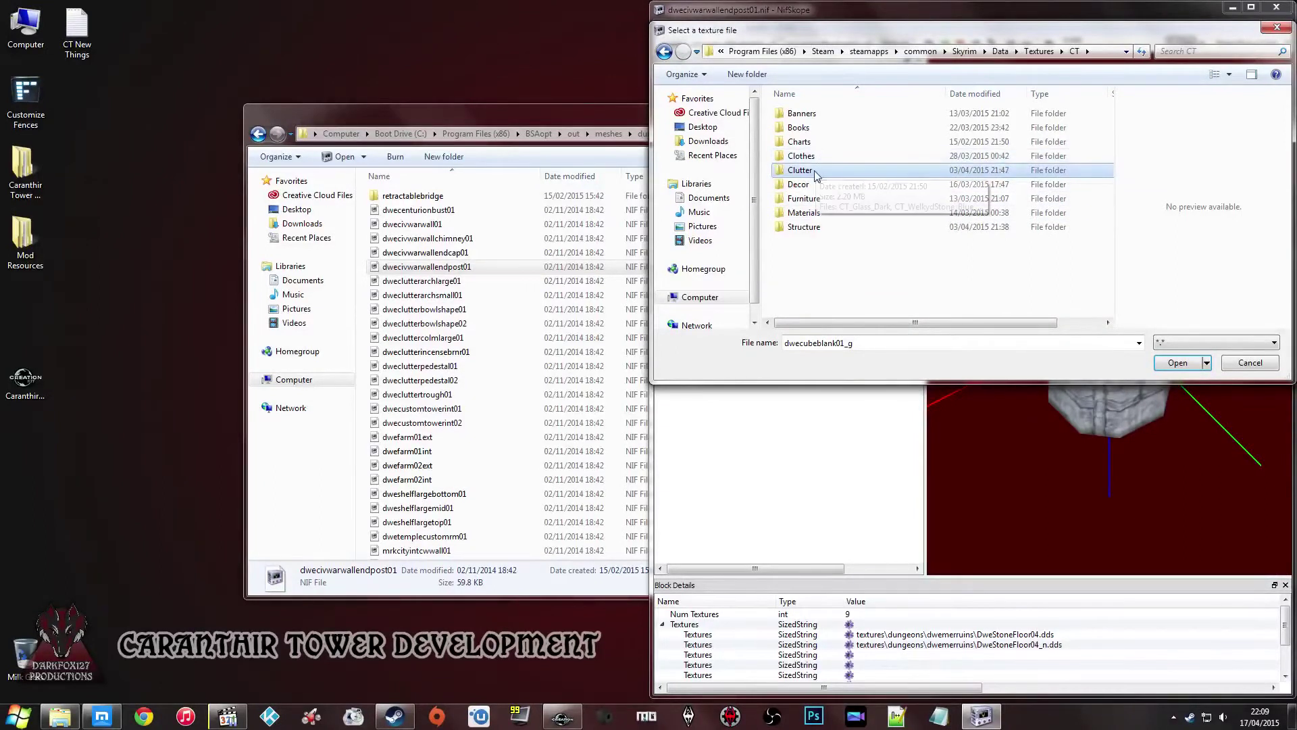
double_click(807, 212)
click(665, 52)
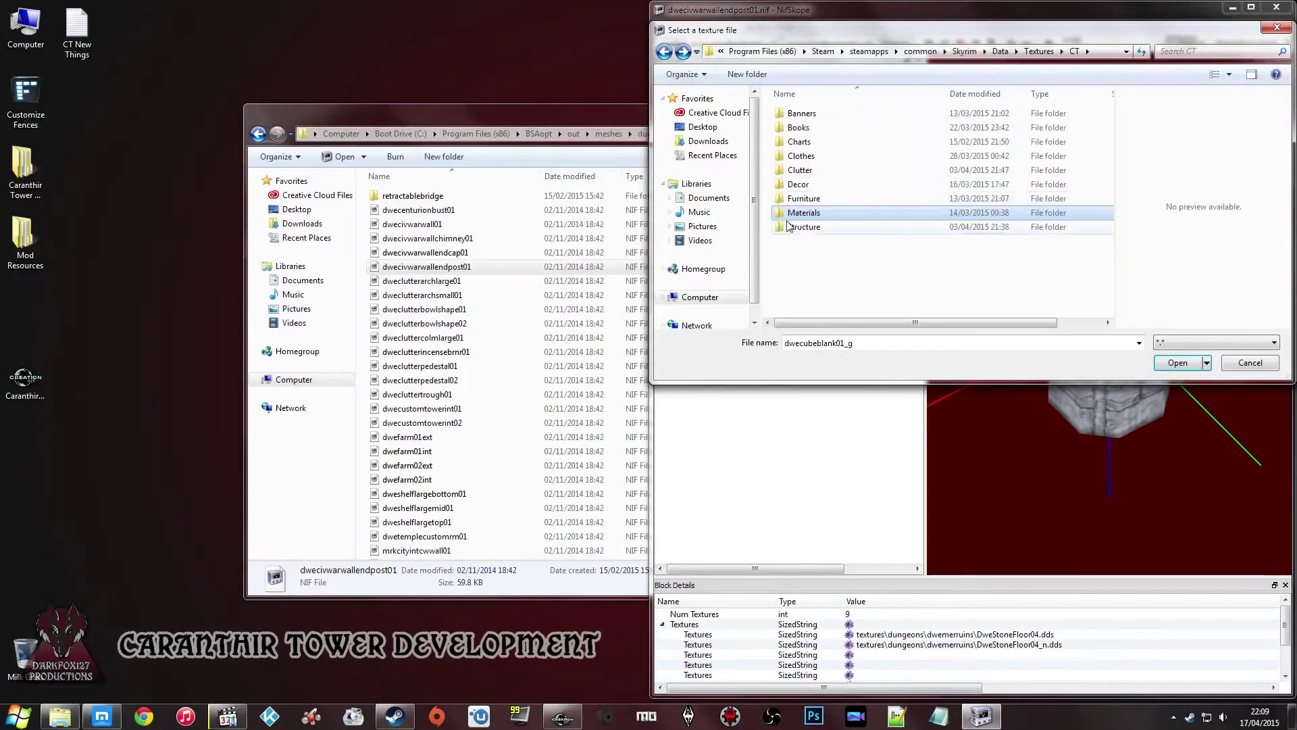
double_click(801, 231)
click(1054, 125)
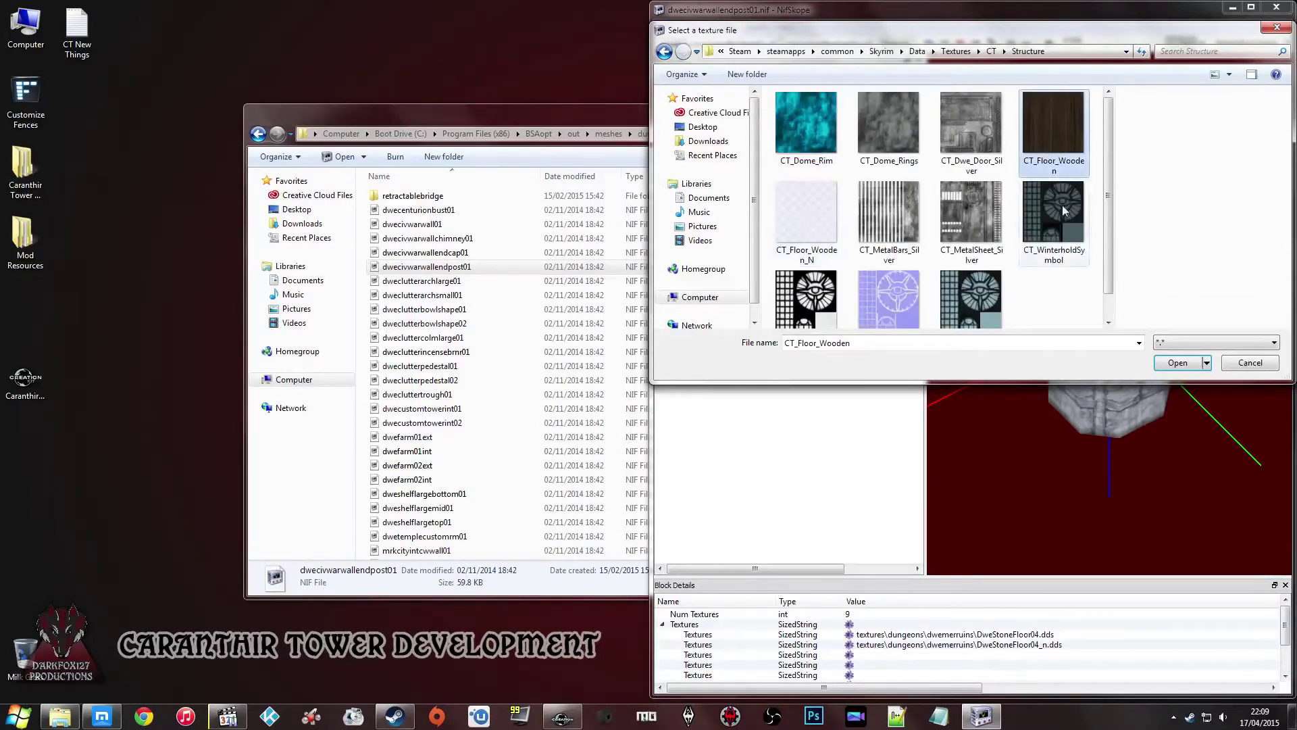
click(1177, 363)
drag(985, 285, 1040, 292)
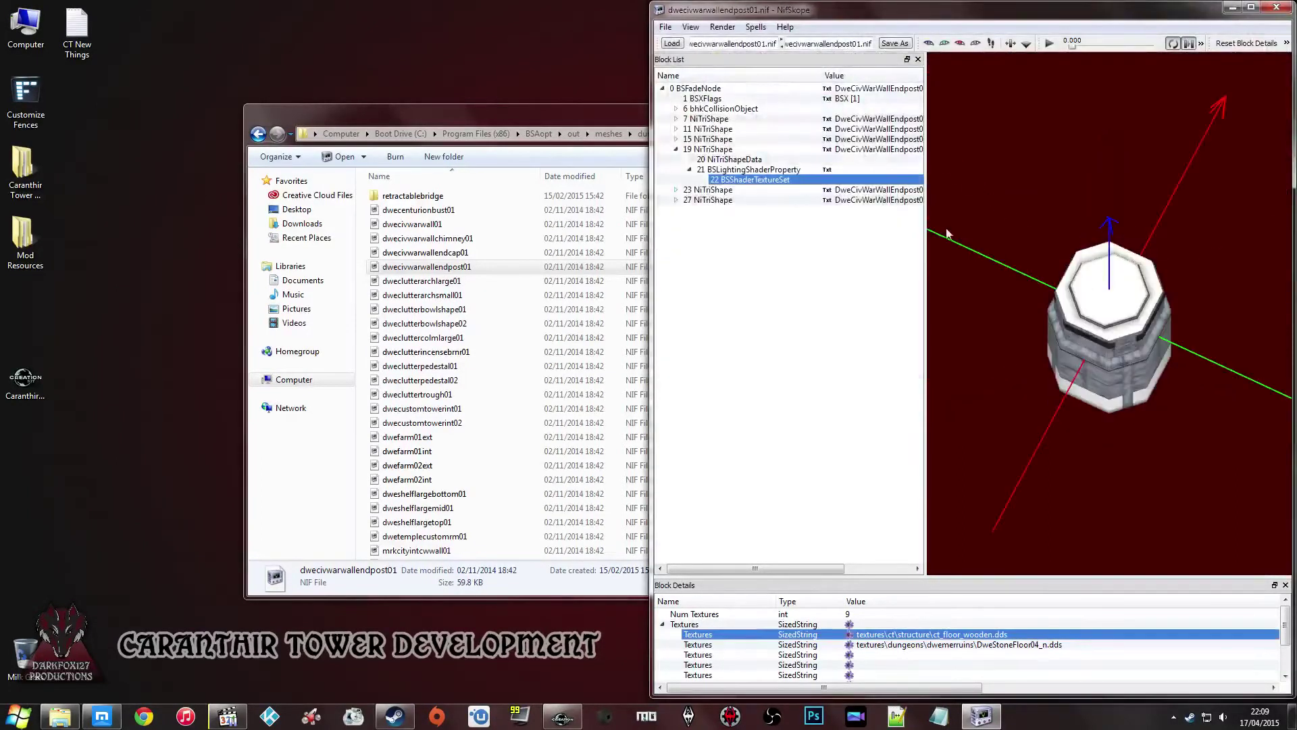
- Replace the top cap's second texture with CT_Floor_Wooden_N from the Textures\CT\Structure folder and view the cap up close
click(849, 644)
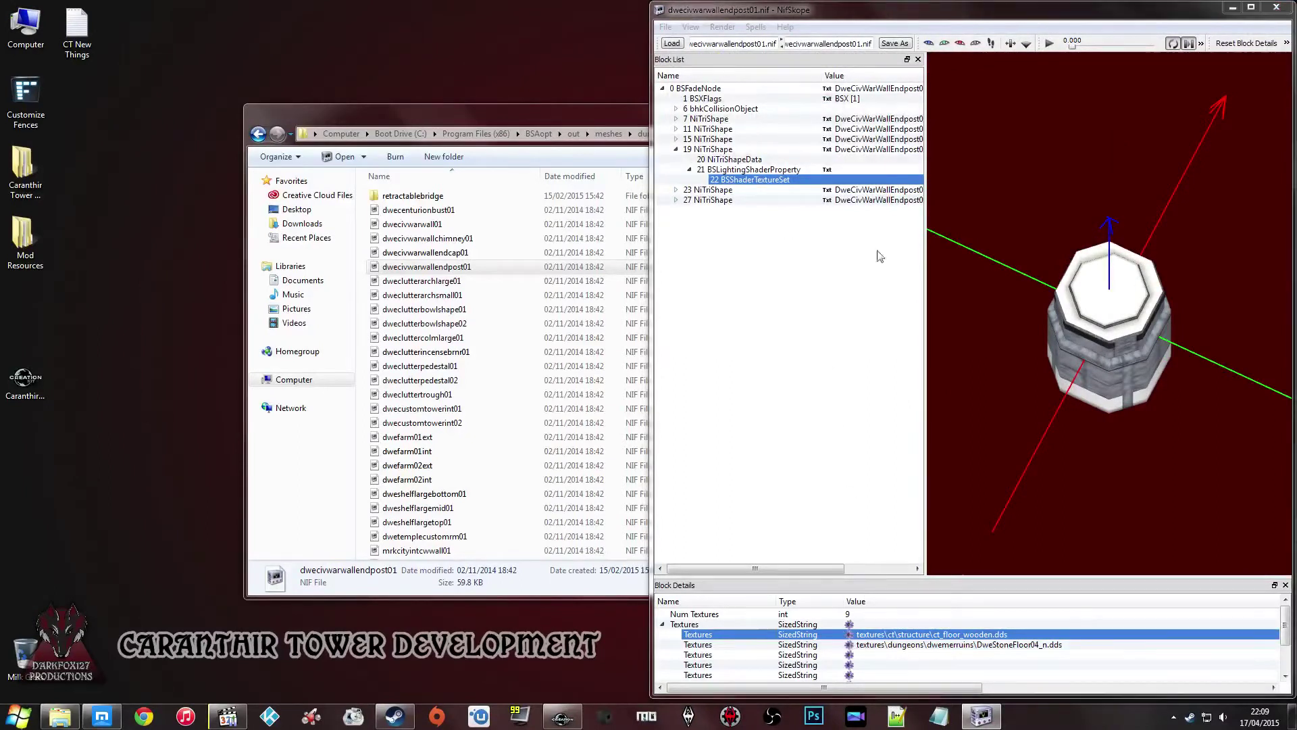
click(954, 52)
double_click(841, 210)
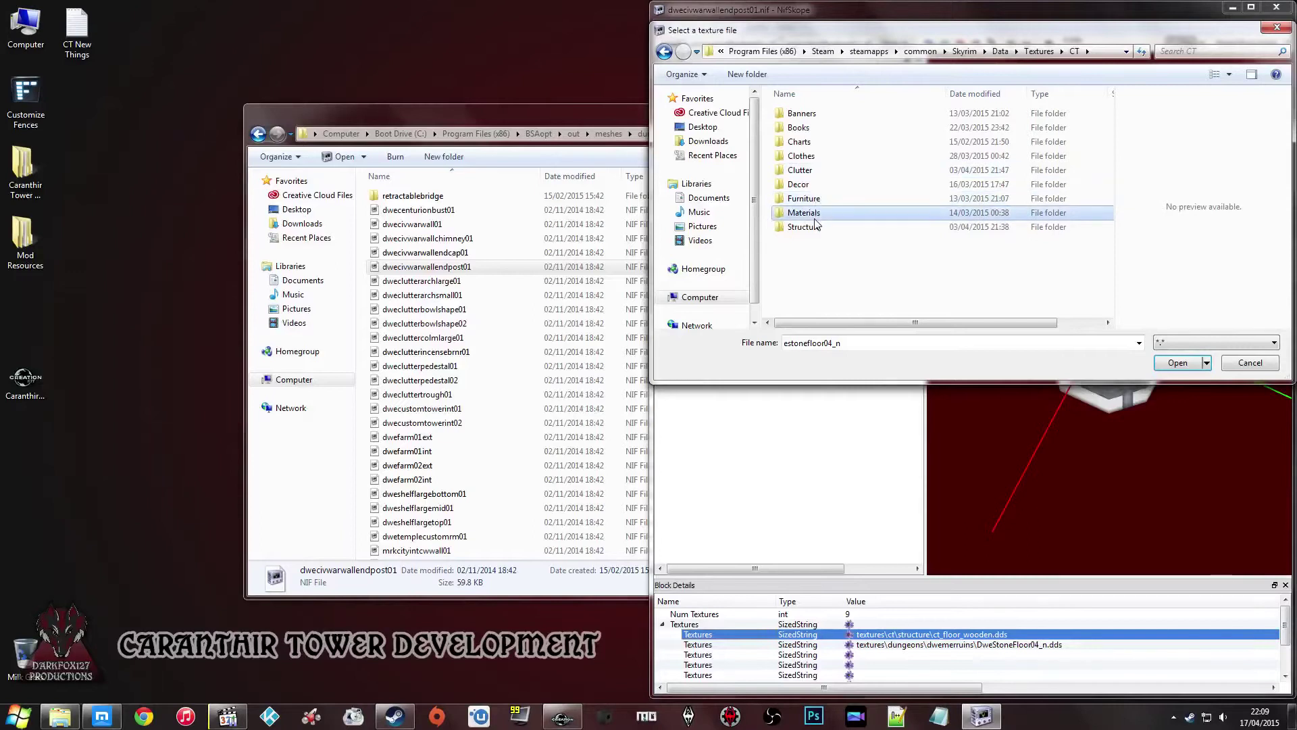
double_click(804, 212)
click(665, 52)
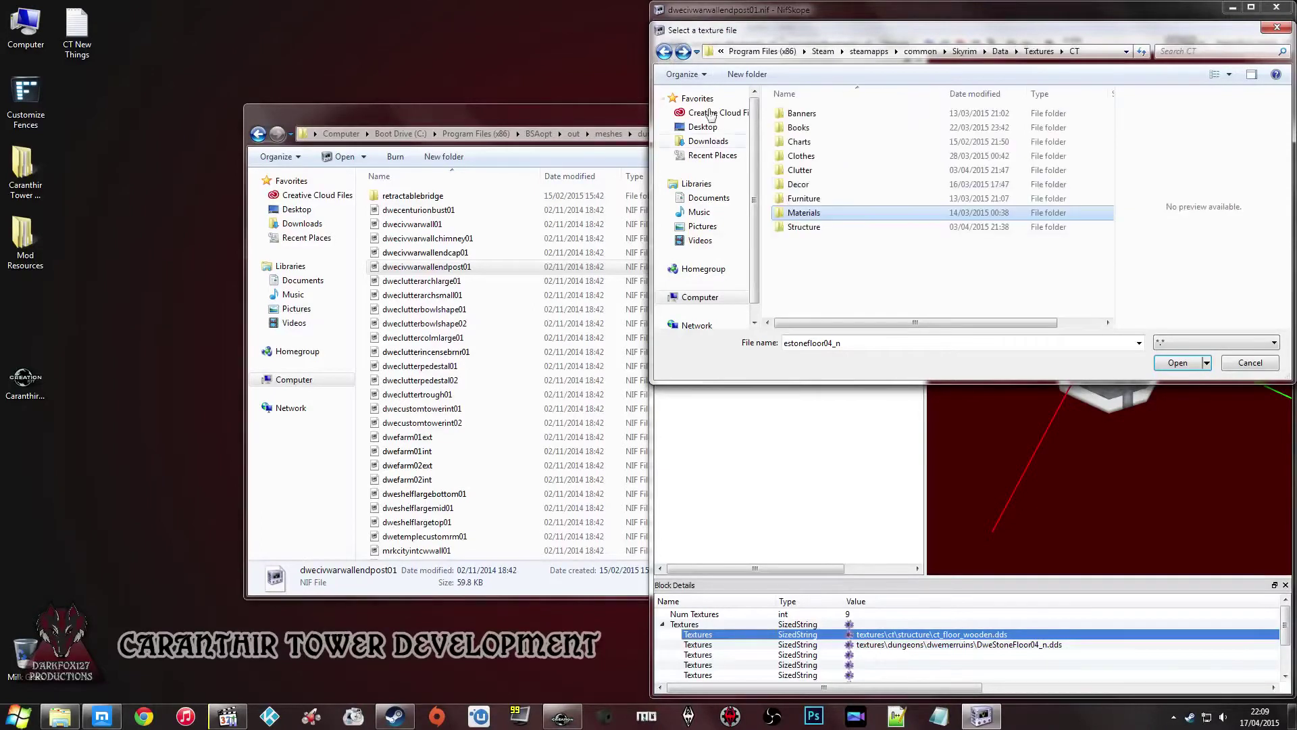
double_click(814, 228)
click(832, 139)
double_click(806, 212)
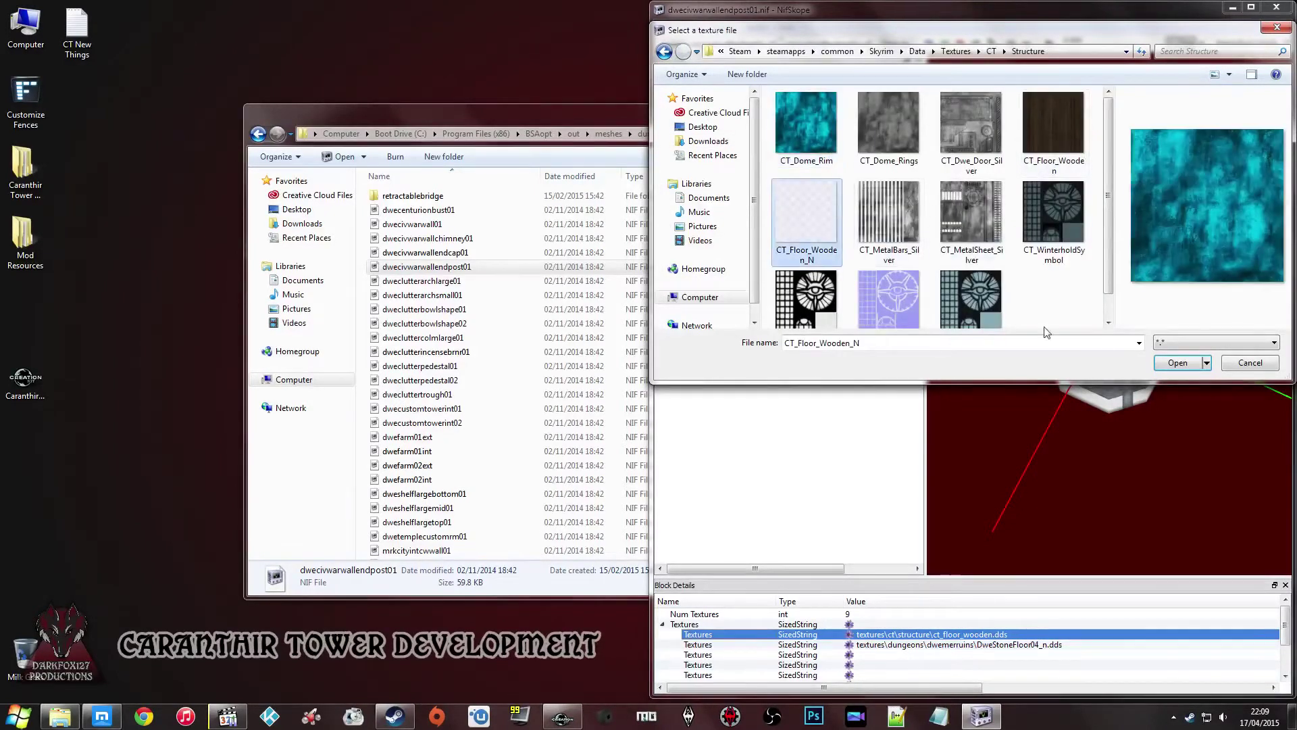
scroll(1052, 288, up, 5)
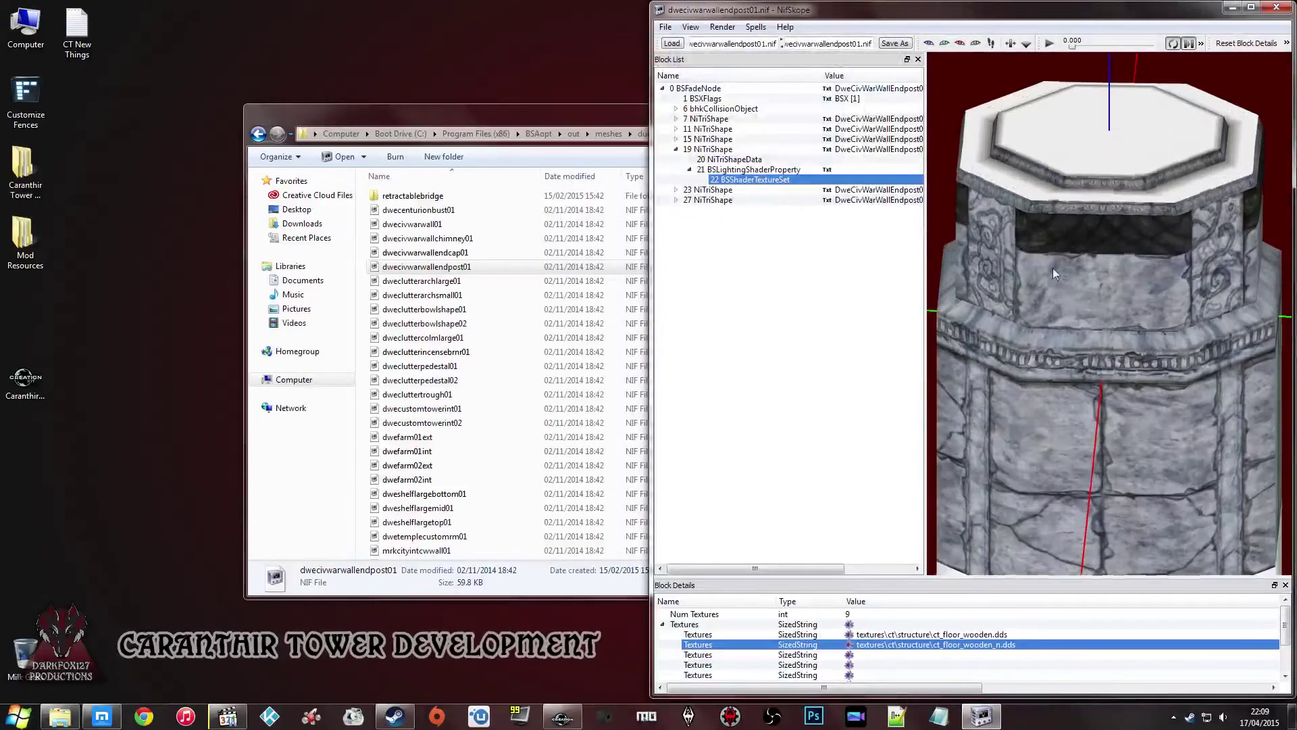
- Set the shader type to Default in the BSLightingShaderProperty of the dark band shape below the top cap
click(1086, 215)
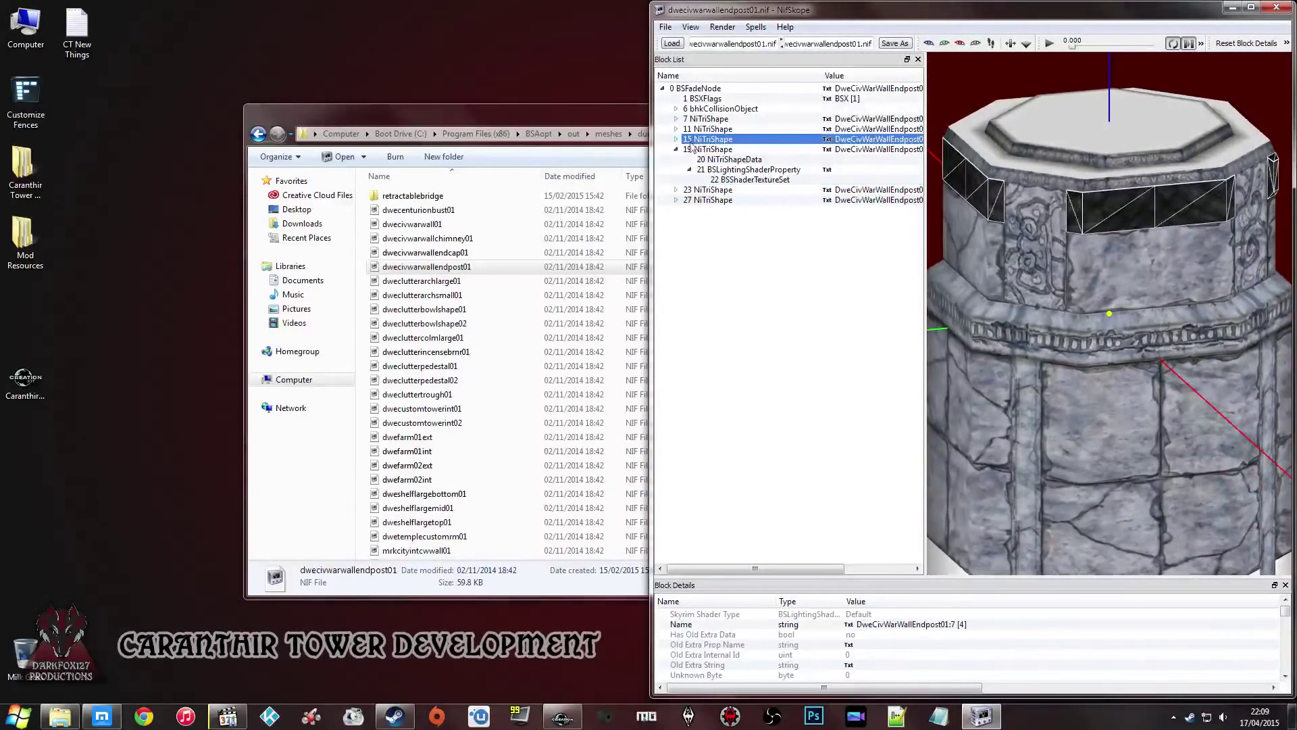
click(676, 139)
click(719, 161)
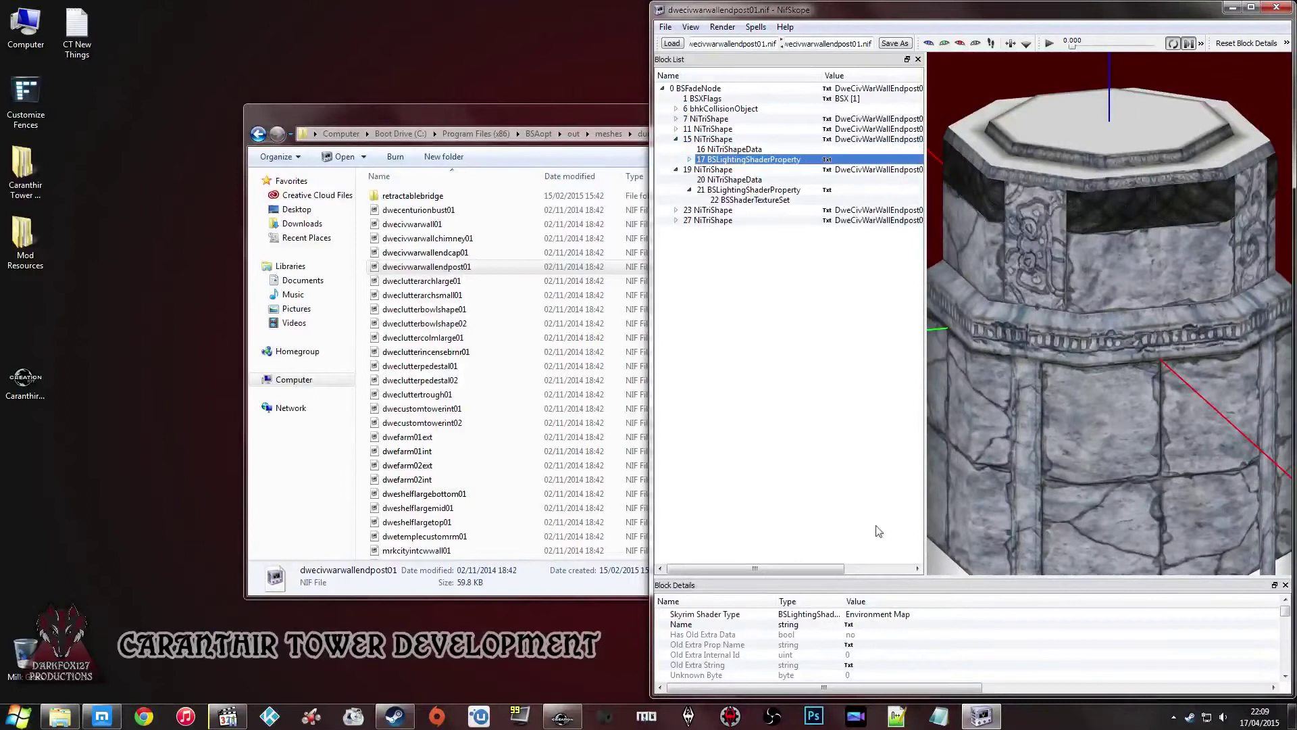
click(878, 614)
scroll(887, 633, down, 3)
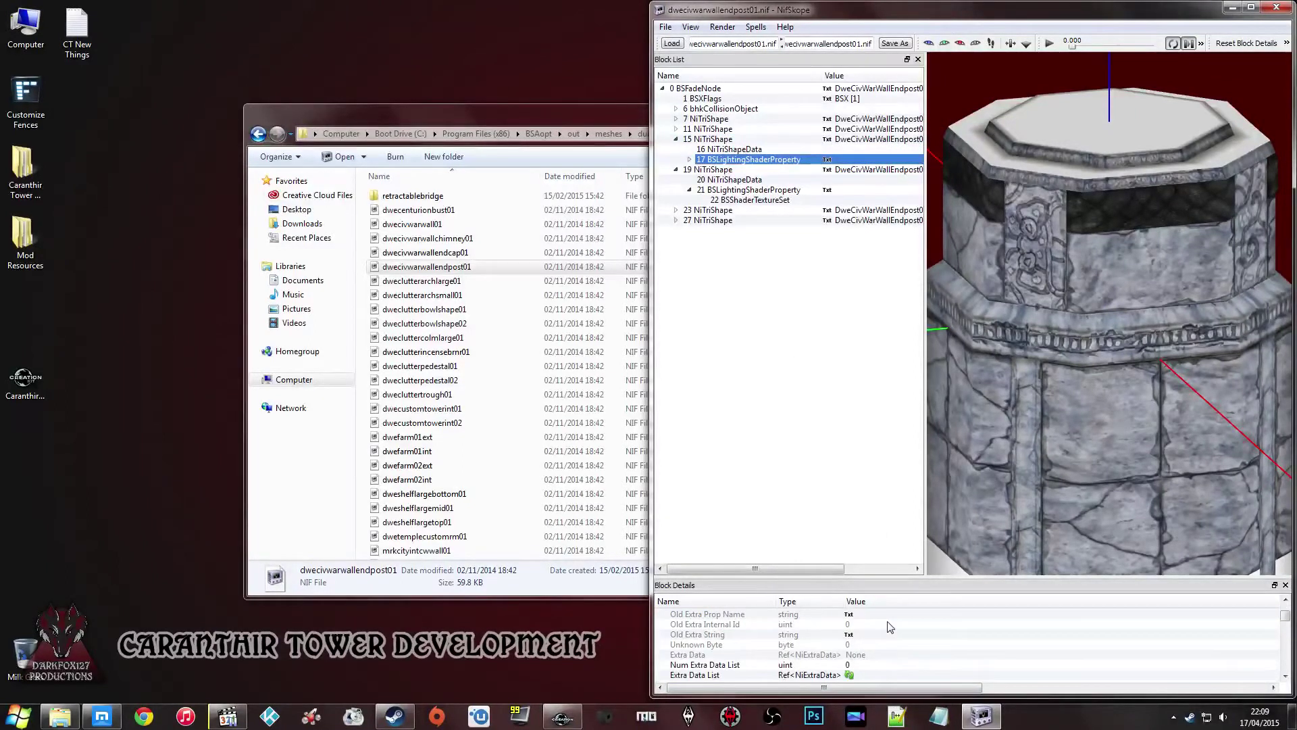
- Turn off SLSF1_Environment_Mapping in Shader Flags 1 of the dark band's BSLightingShaderProperty
click(923, 635)
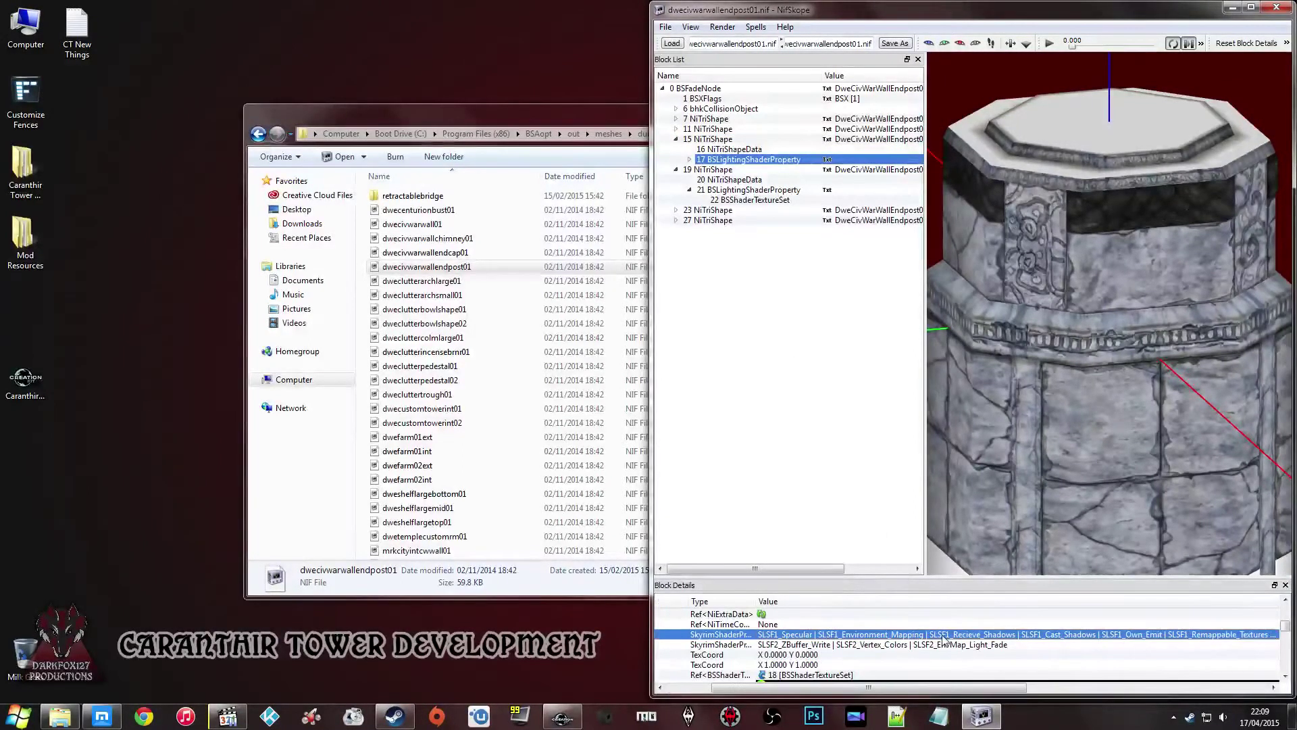
drag(920, 687, 1083, 688)
click(1220, 636)
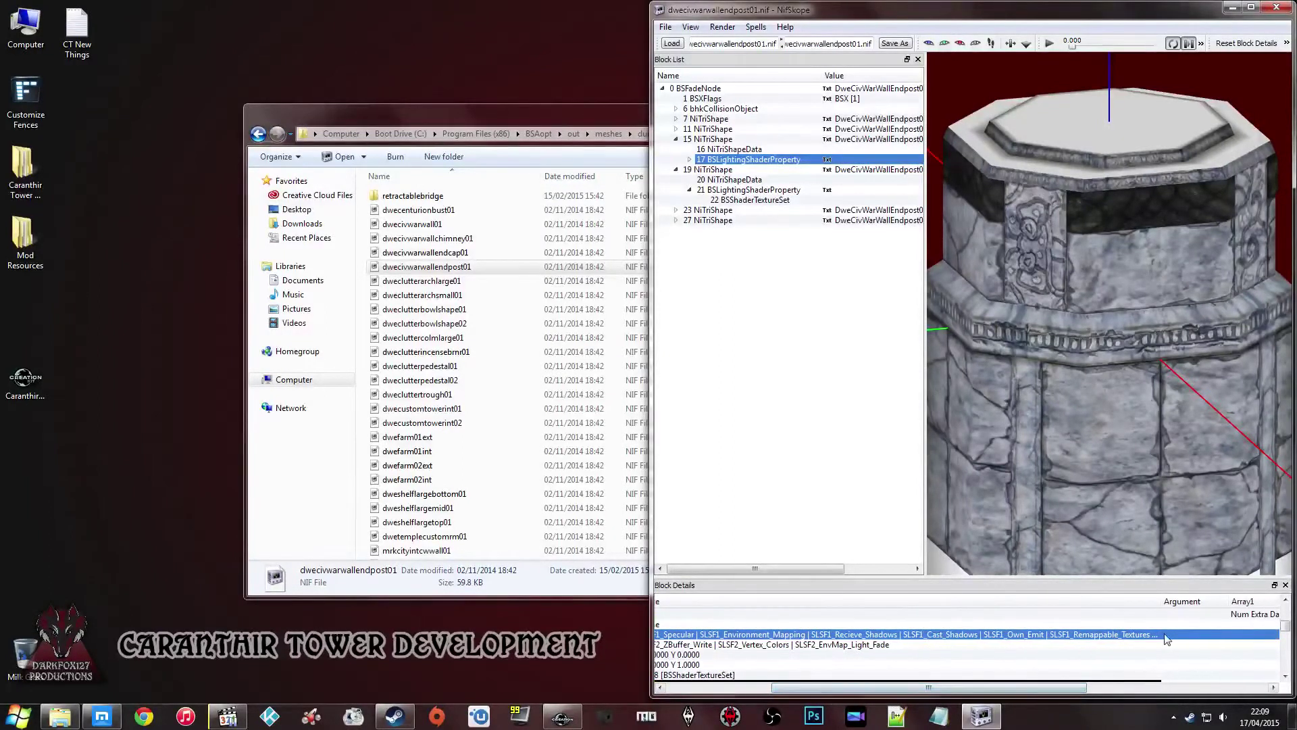
click(1079, 653)
double_click(1124, 635)
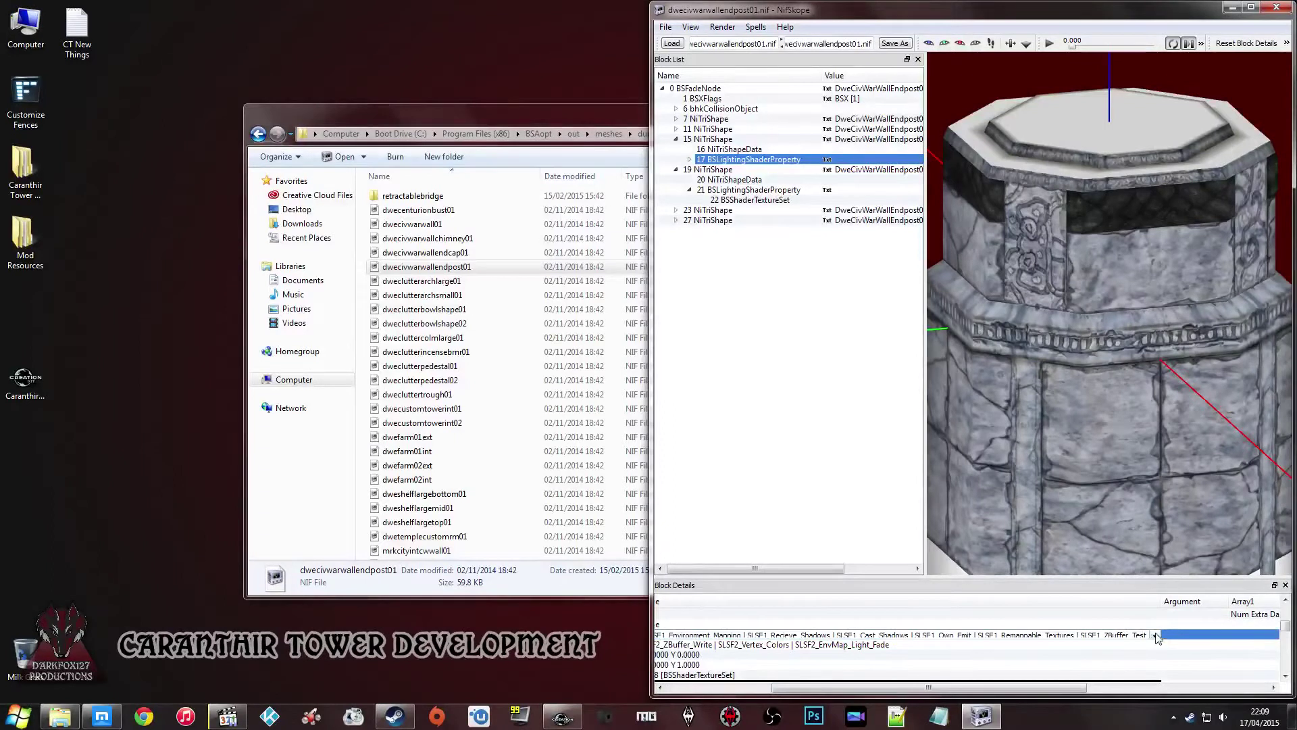
click(1156, 636)
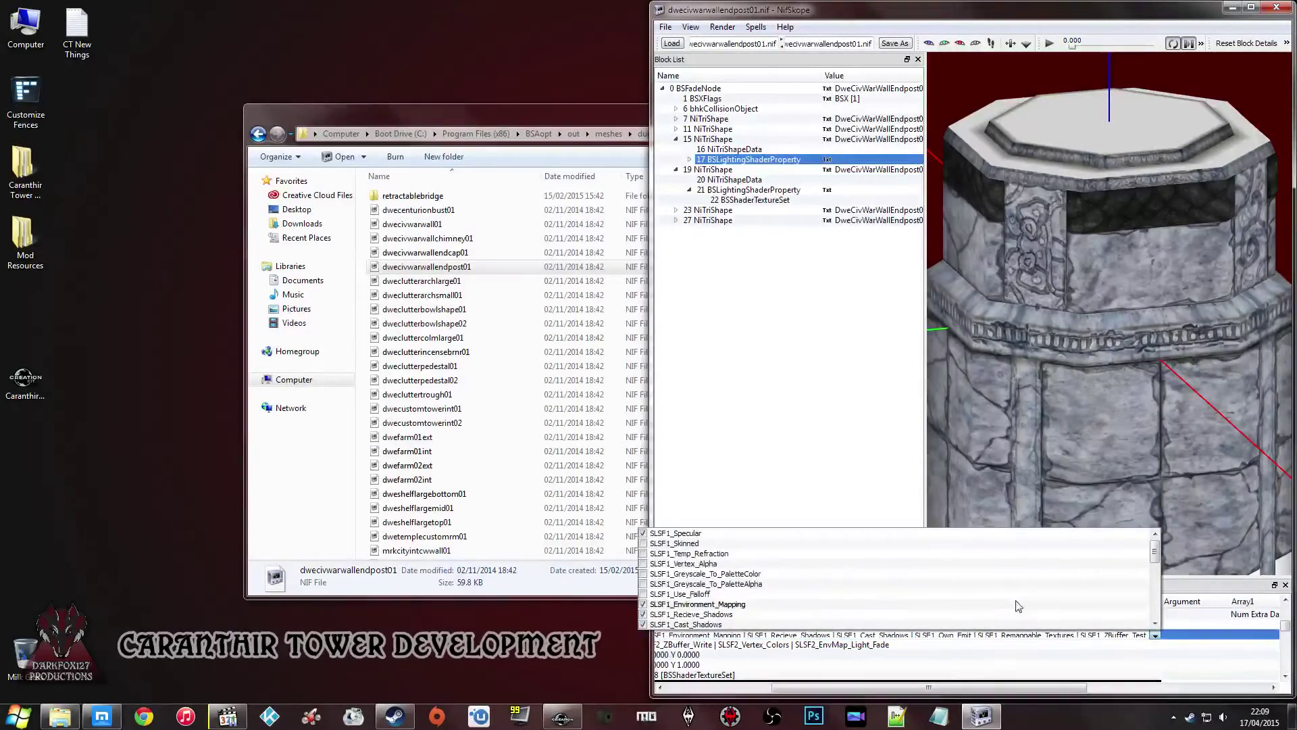
click(644, 604)
click(880, 667)
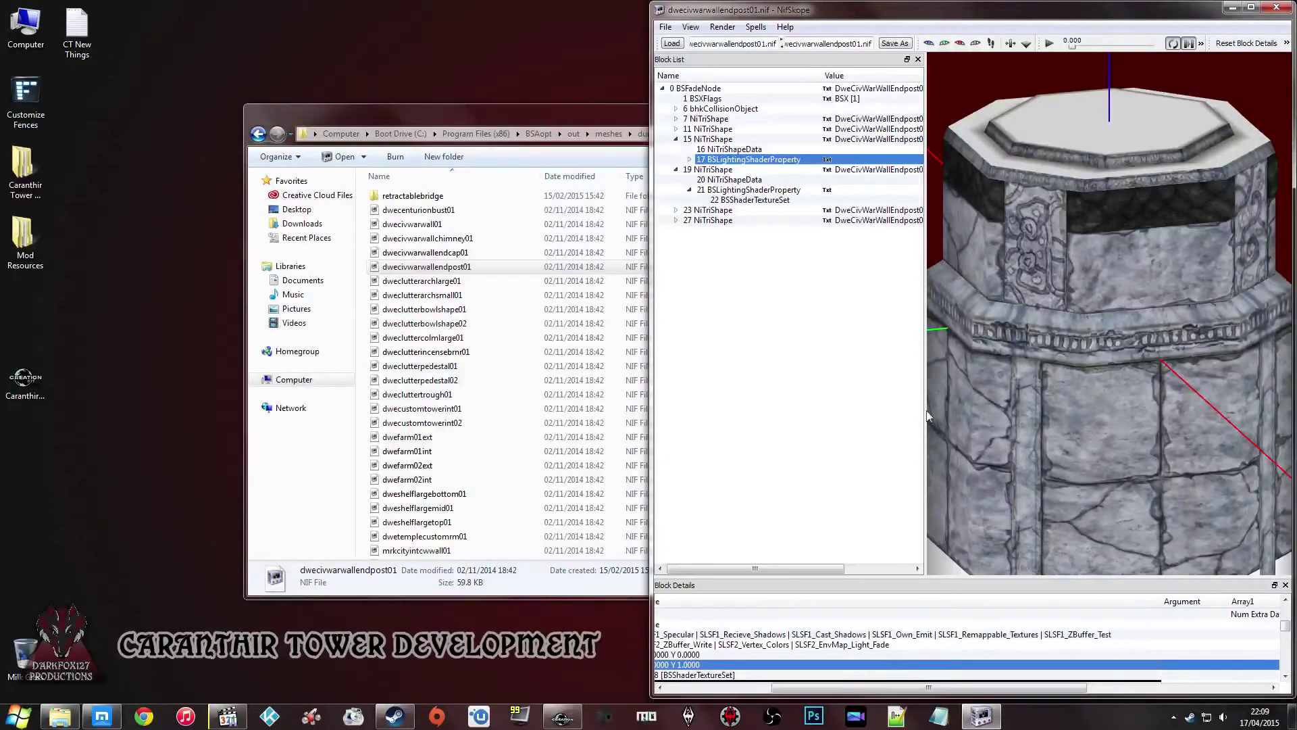
- Review the texture entries in the top cap's BSShaderTextureSet
drag(811, 692, 741, 688)
click(735, 200)
click(742, 616)
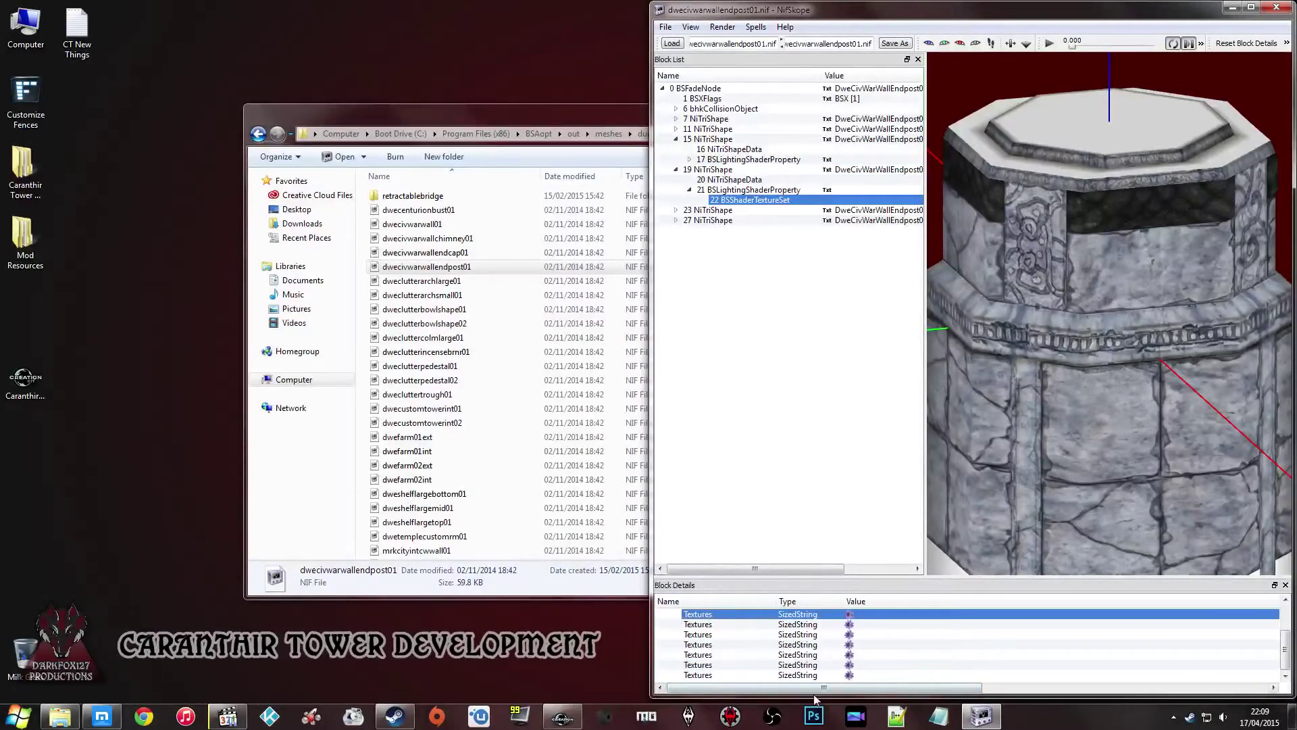
click(785, 635)
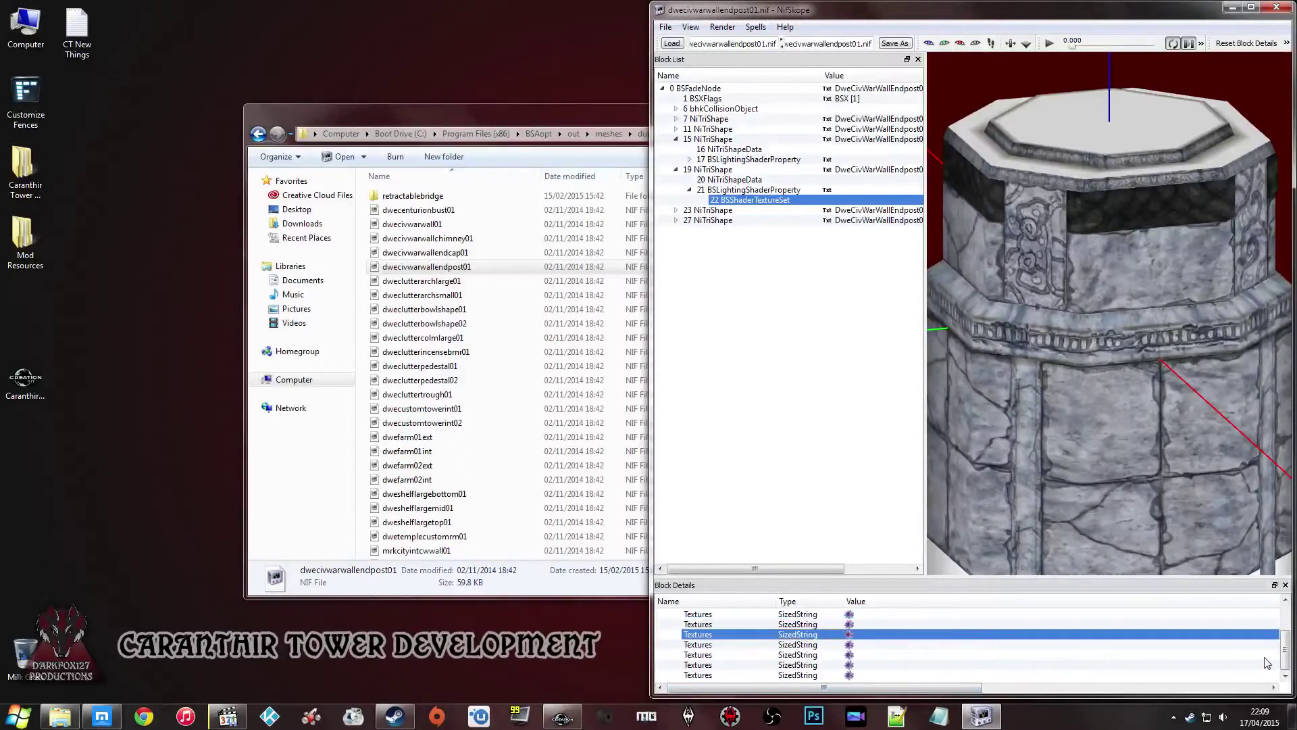
scroll(1292, 629, up, 2)
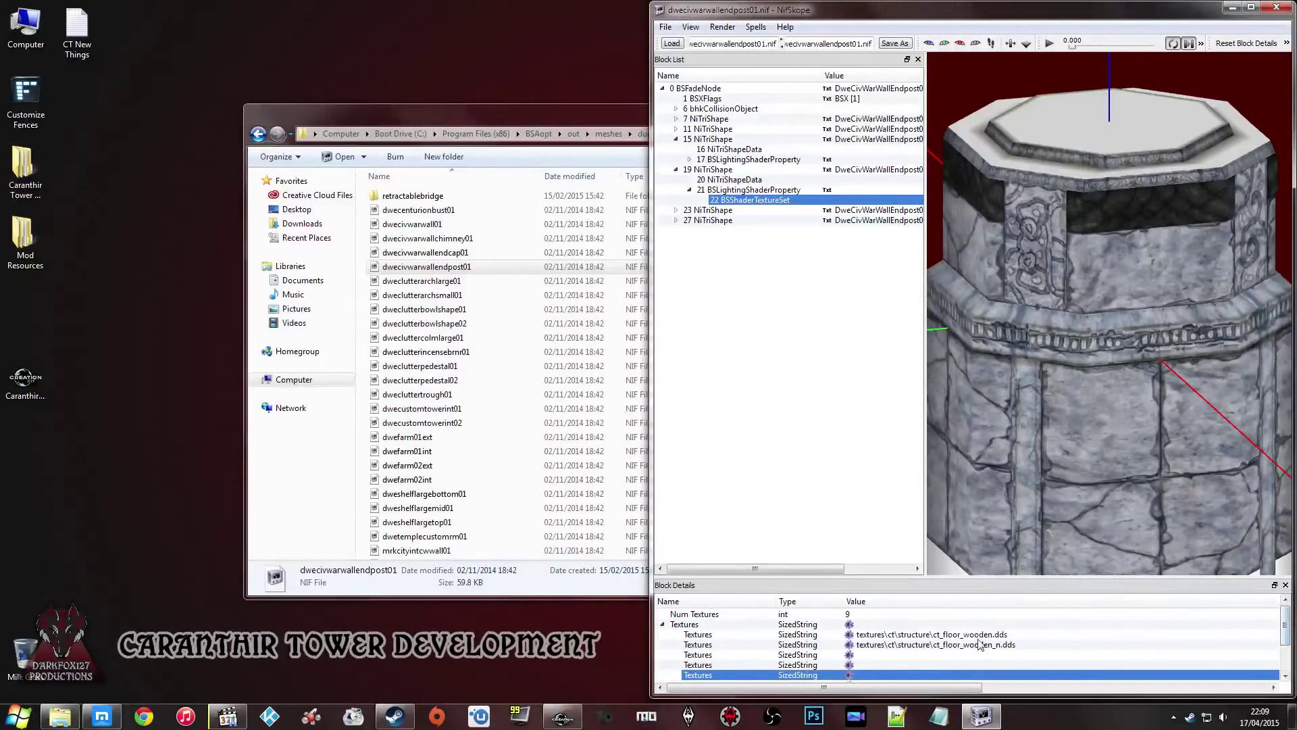
click(851, 635)
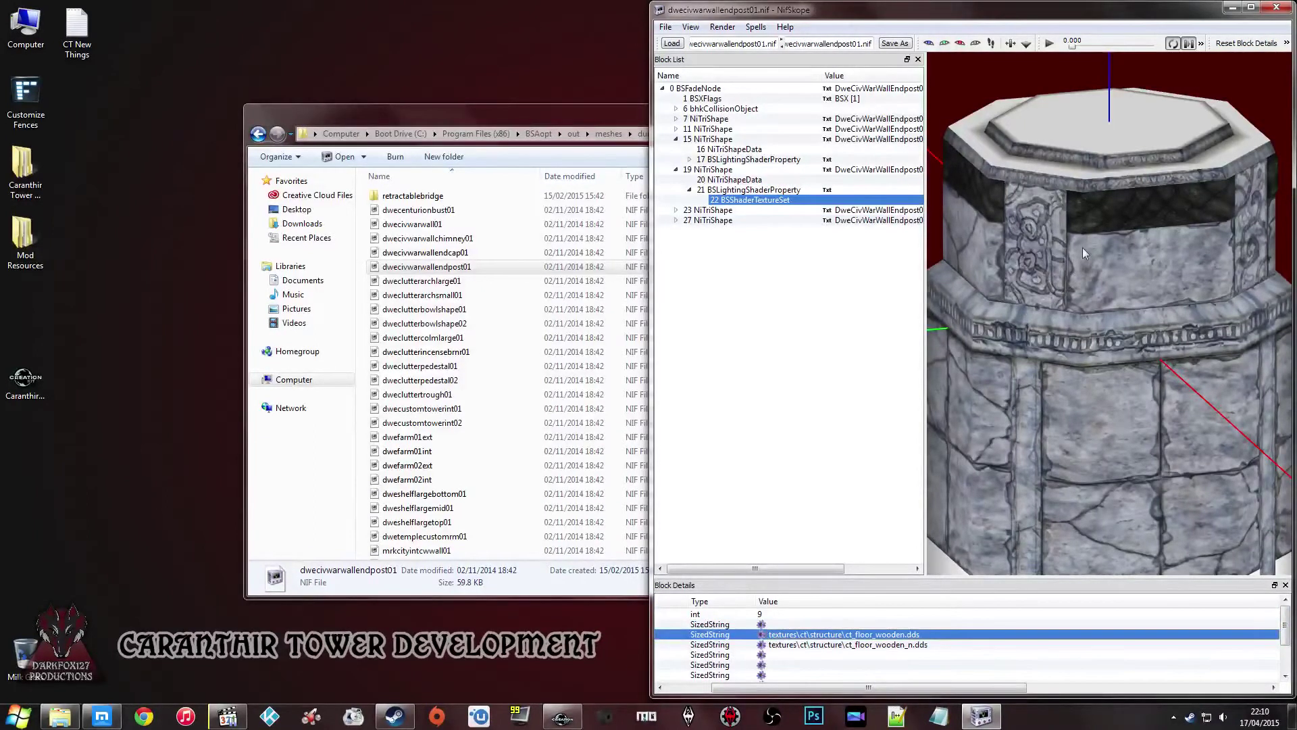
- Compare the dark band's shader type and set the top cap's BSLightingShaderProperty to Environment Map
click(1066, 260)
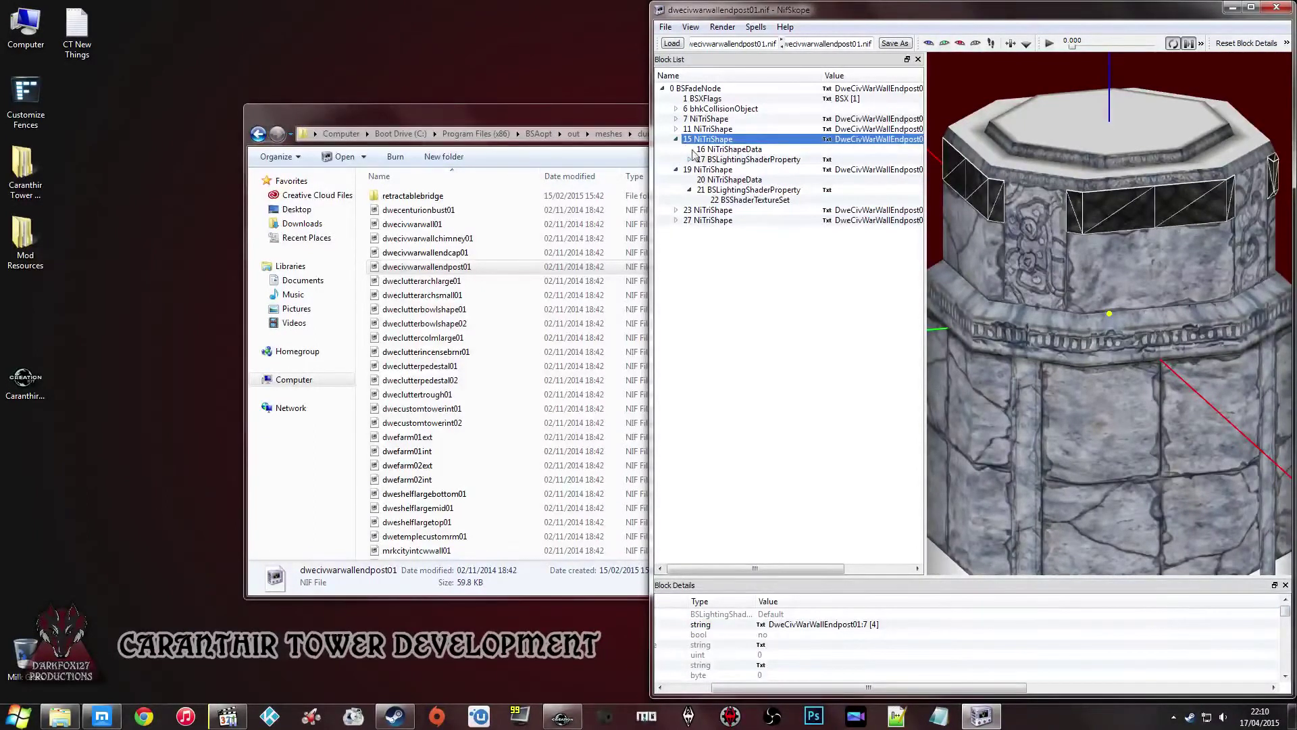
click(692, 161)
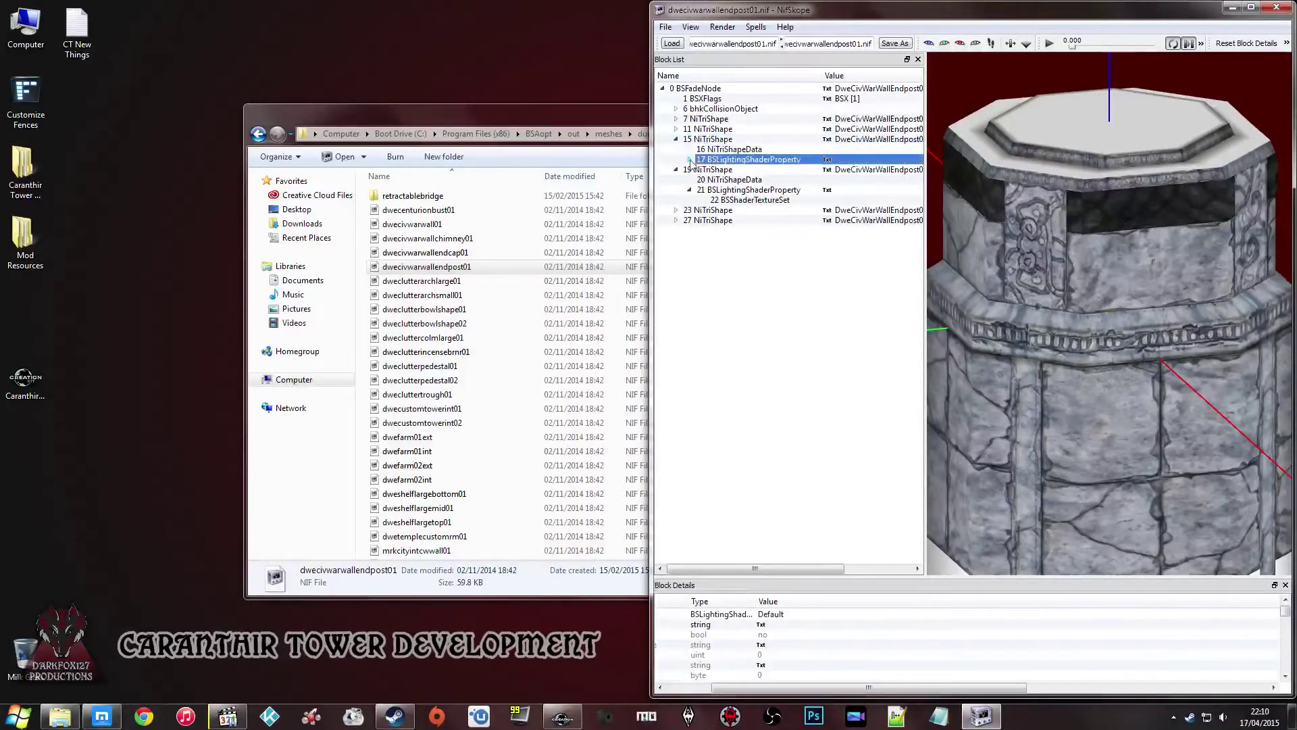
click(718, 192)
double_click(790, 615)
scroll(790, 615, down, 1)
click(798, 648)
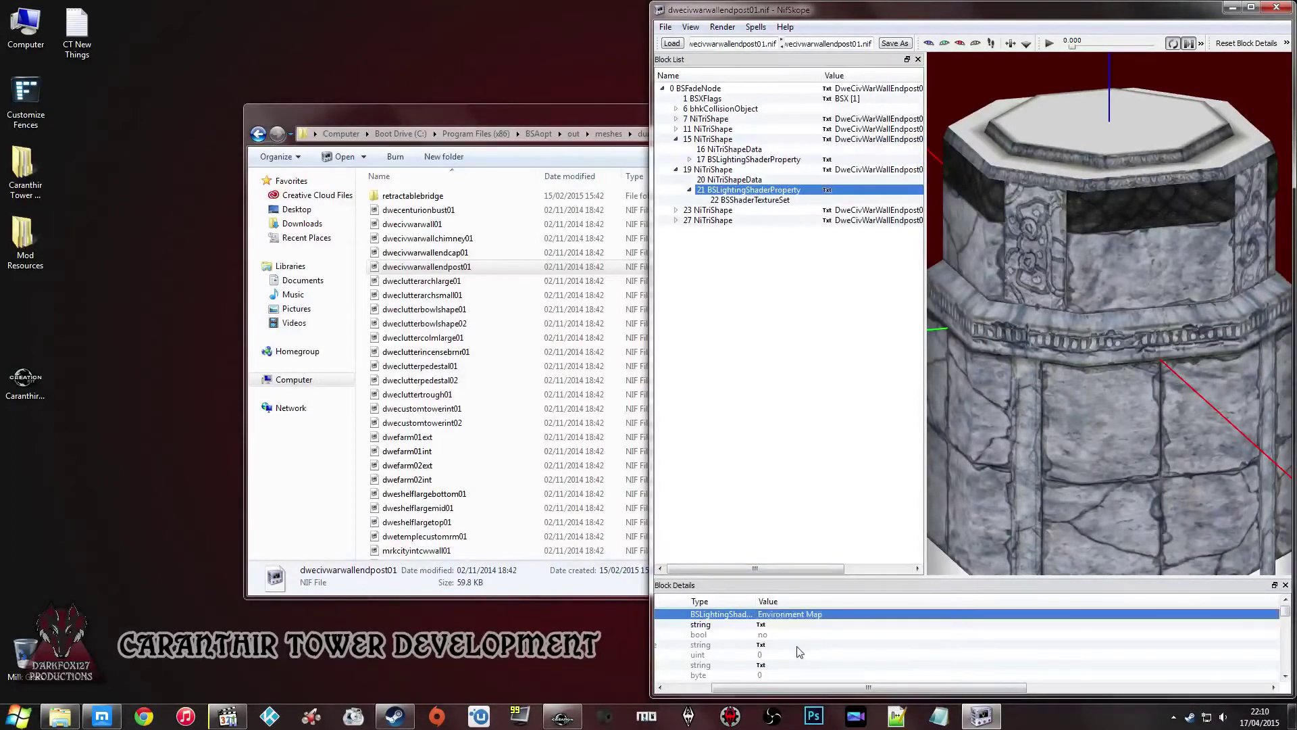
- Look through the top cap's shape data, lighting shader property and texture set blocks
click(740, 181)
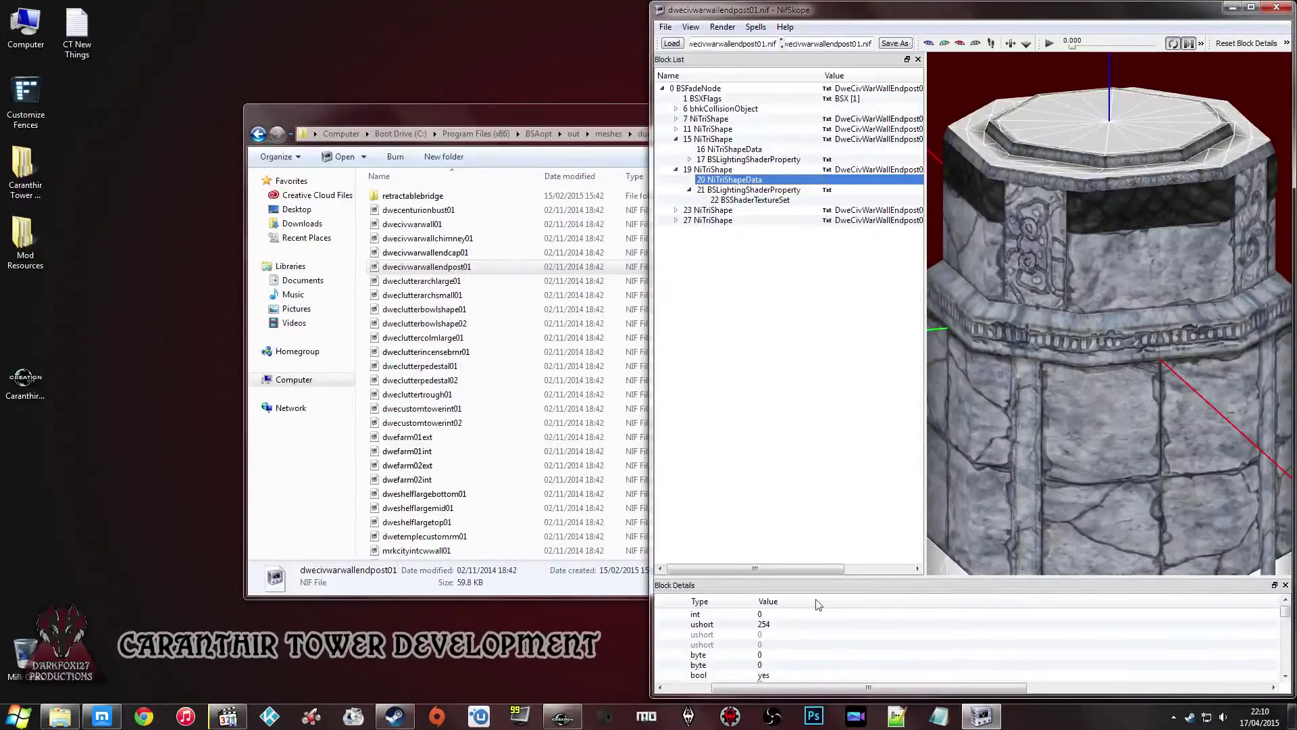
click(775, 201)
click(772, 193)
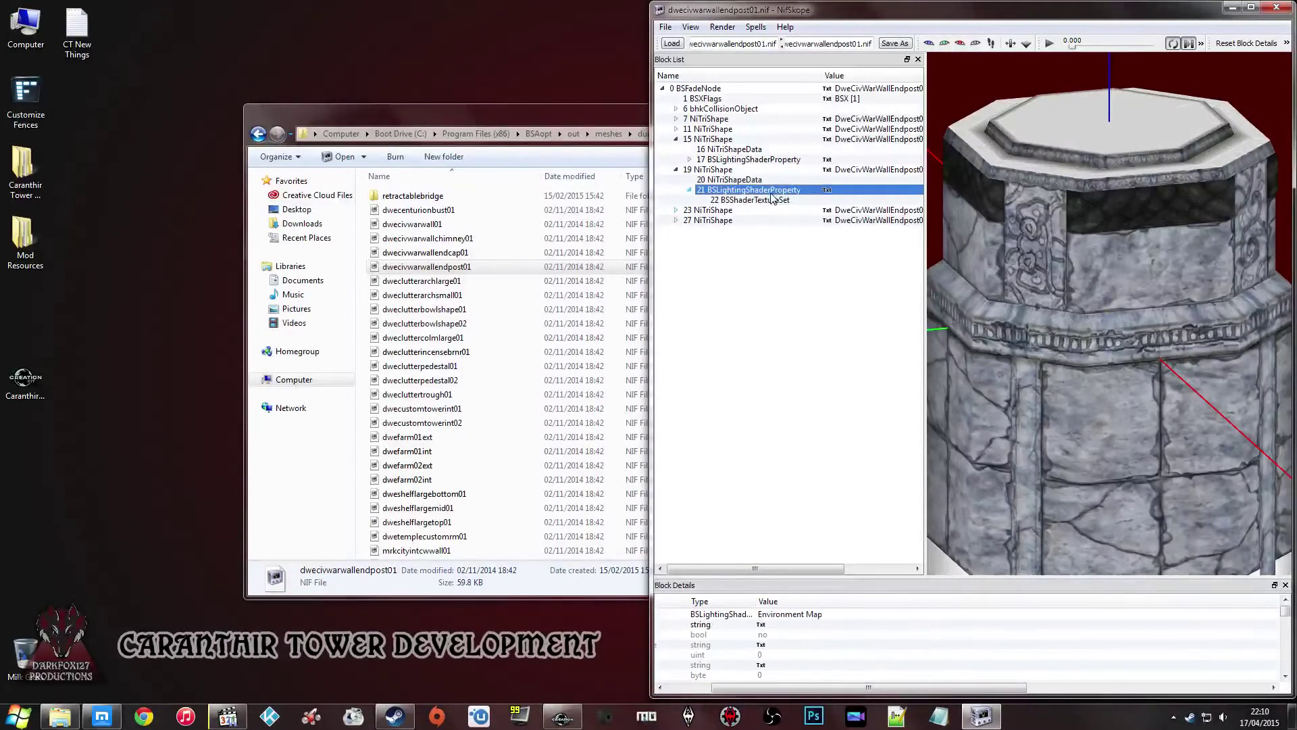
click(766, 169)
click(764, 180)
click(762, 190)
click(759, 200)
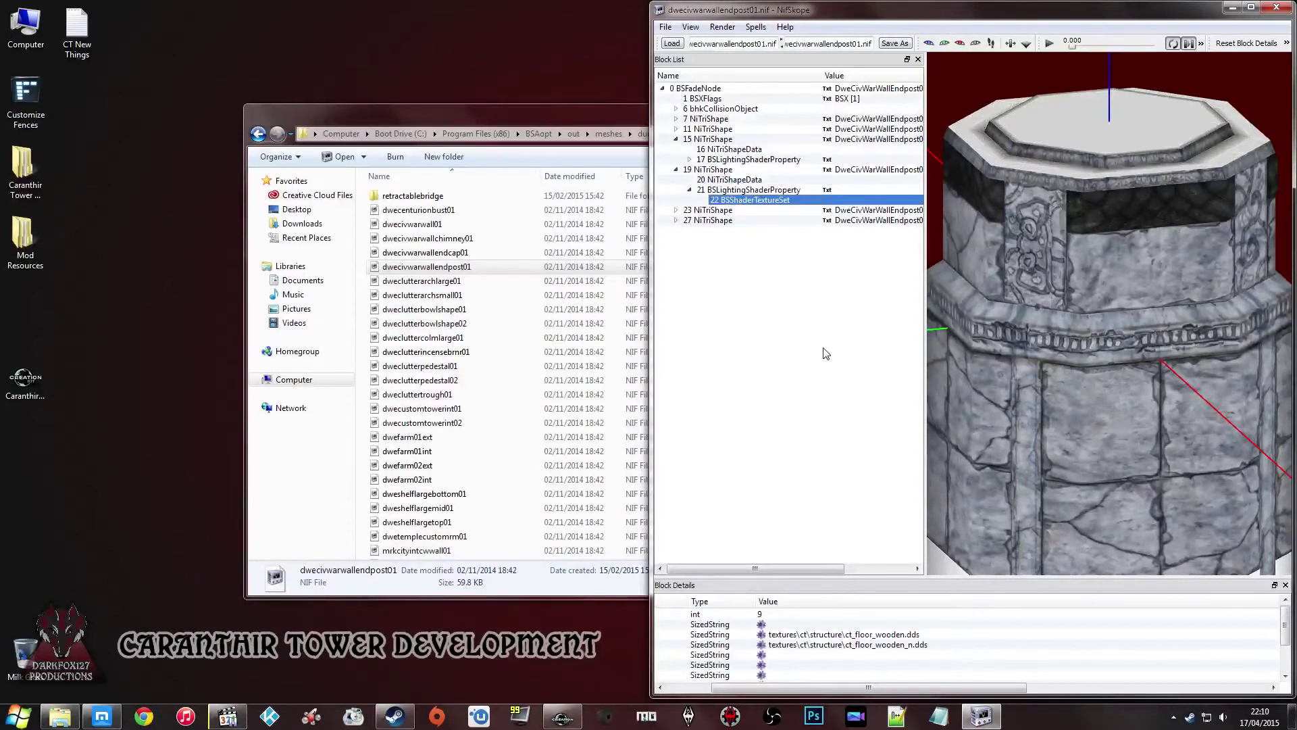
- Turn on SLSF1_Environment_Mapping in Shader Flags 1 of the top cap's BSLightingShaderProperty
click(773, 191)
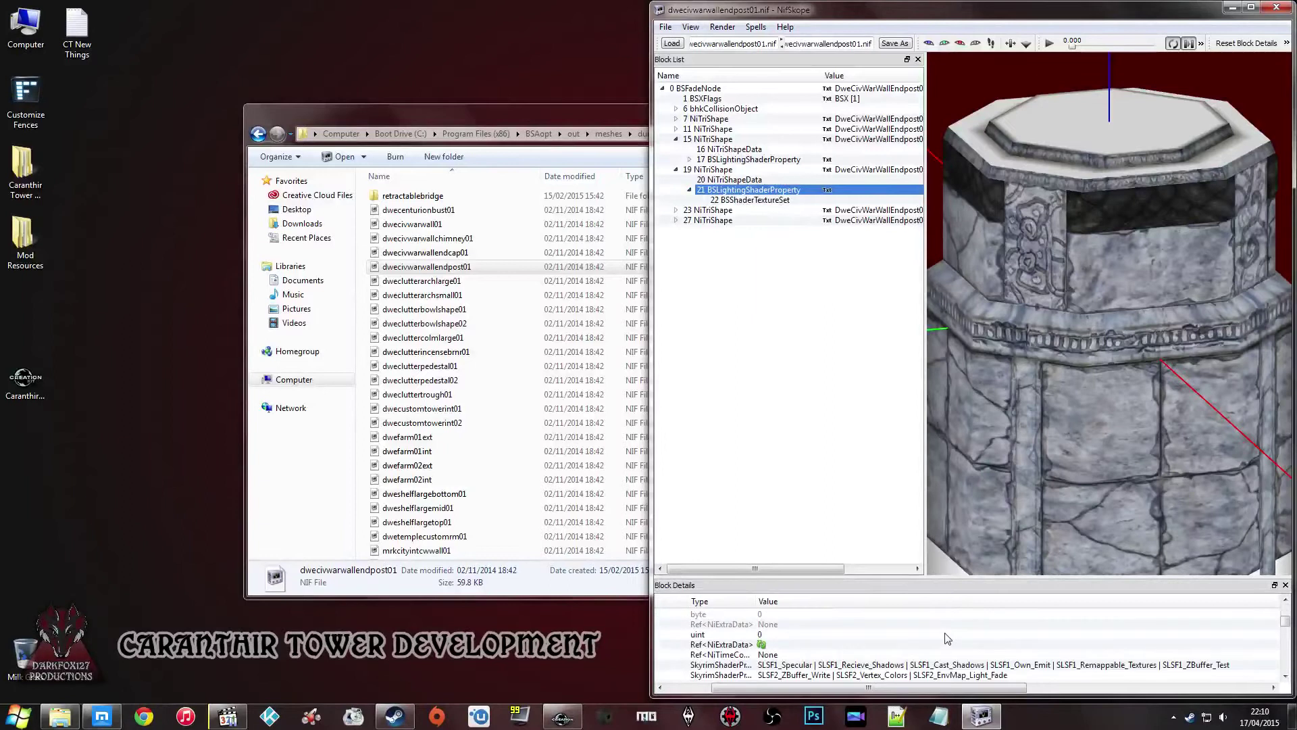
drag(936, 689, 973, 692)
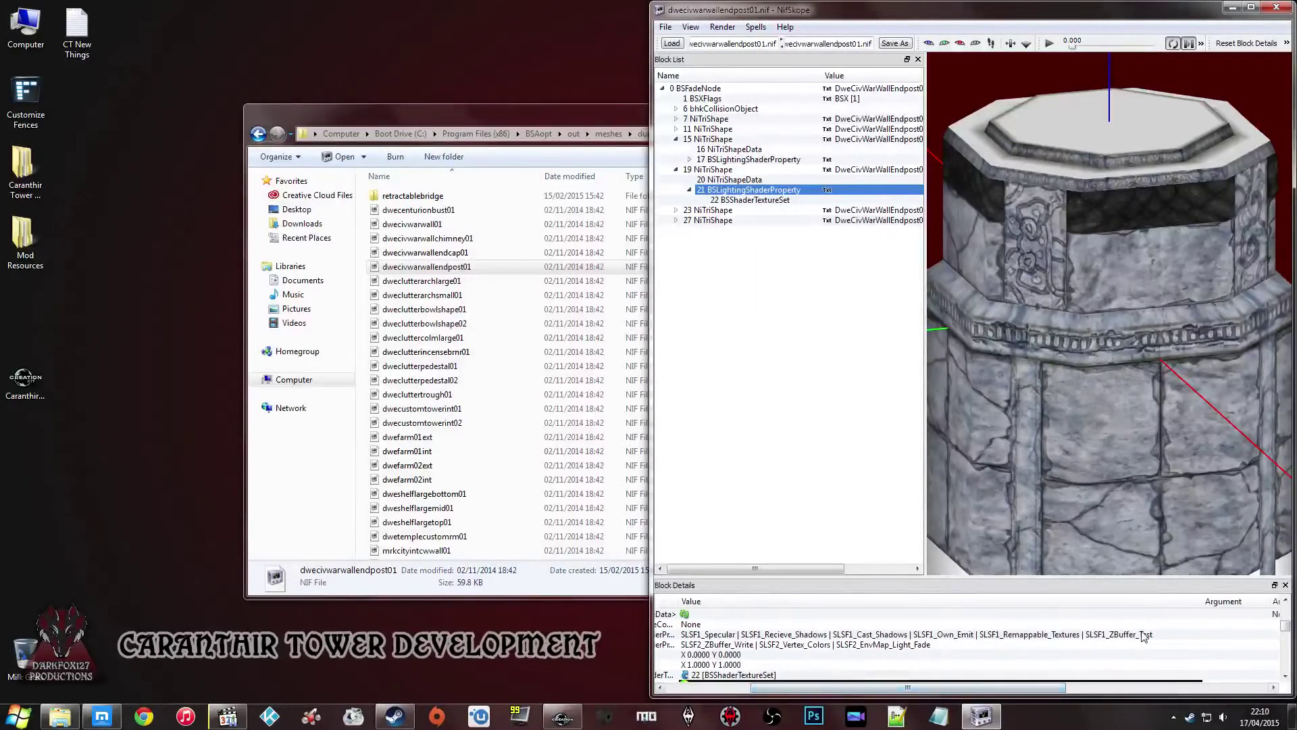
double_click(1162, 636)
click(1197, 636)
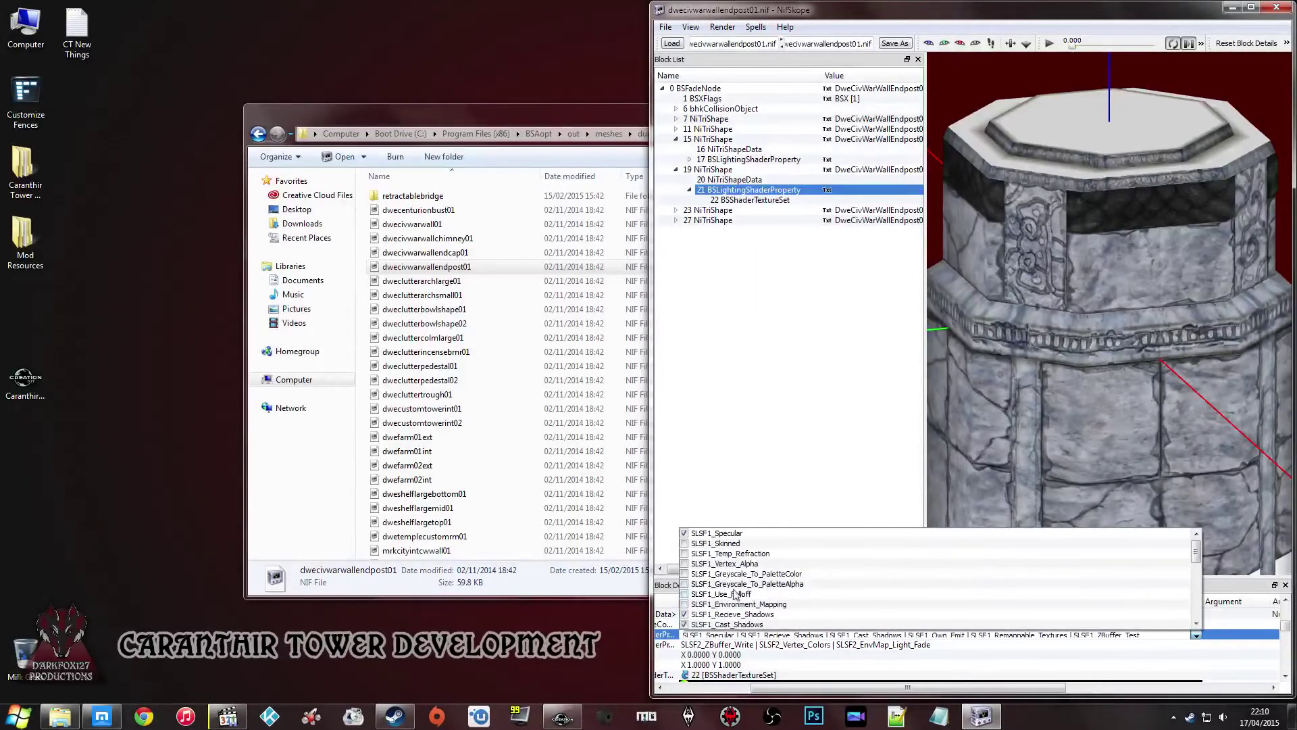
click(685, 604)
click(823, 673)
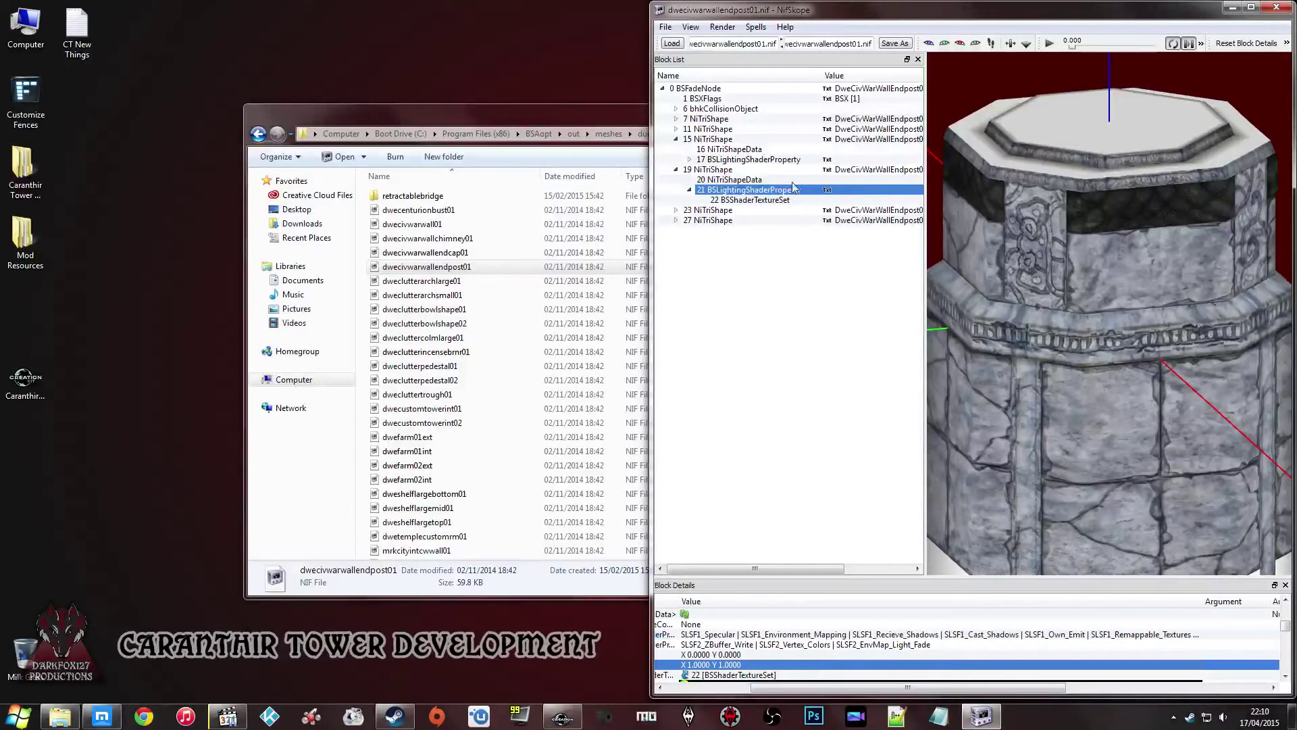
- Check the shader flags of the dark band's BSLightingShaderProperty without changing them
click(719, 139)
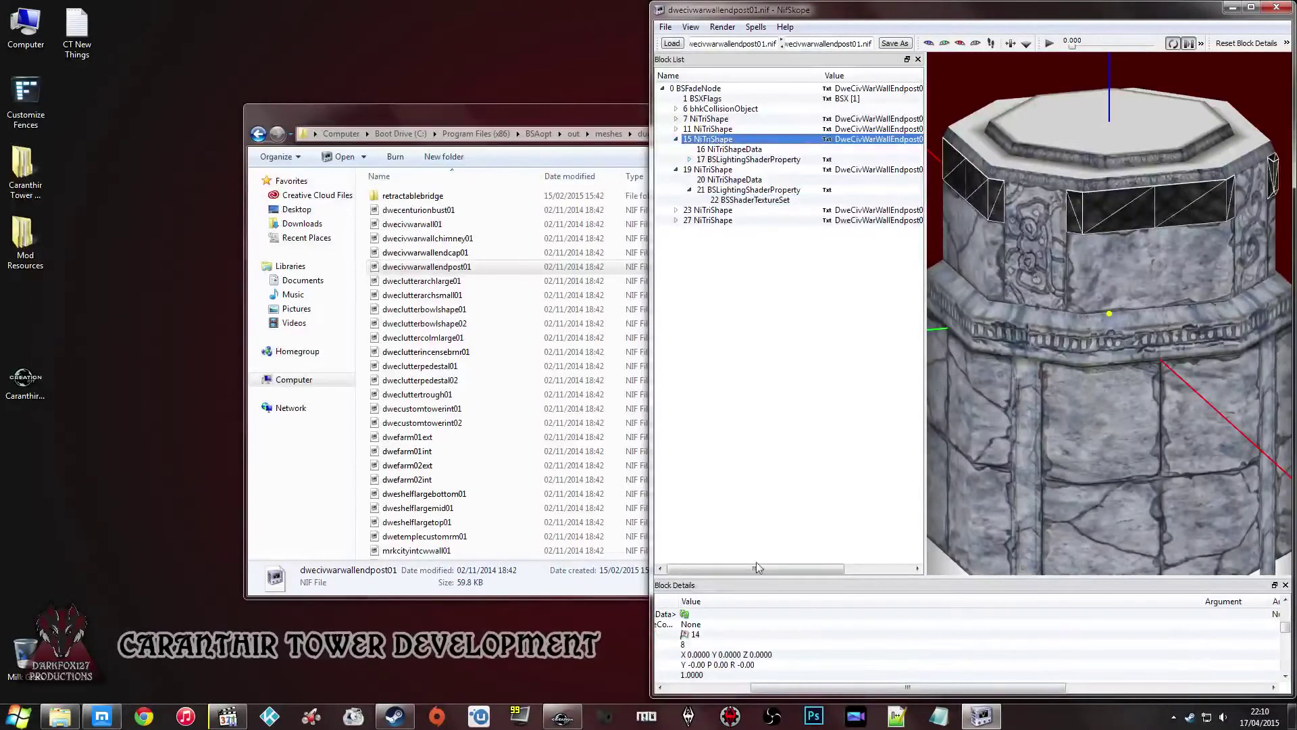
click(727, 160)
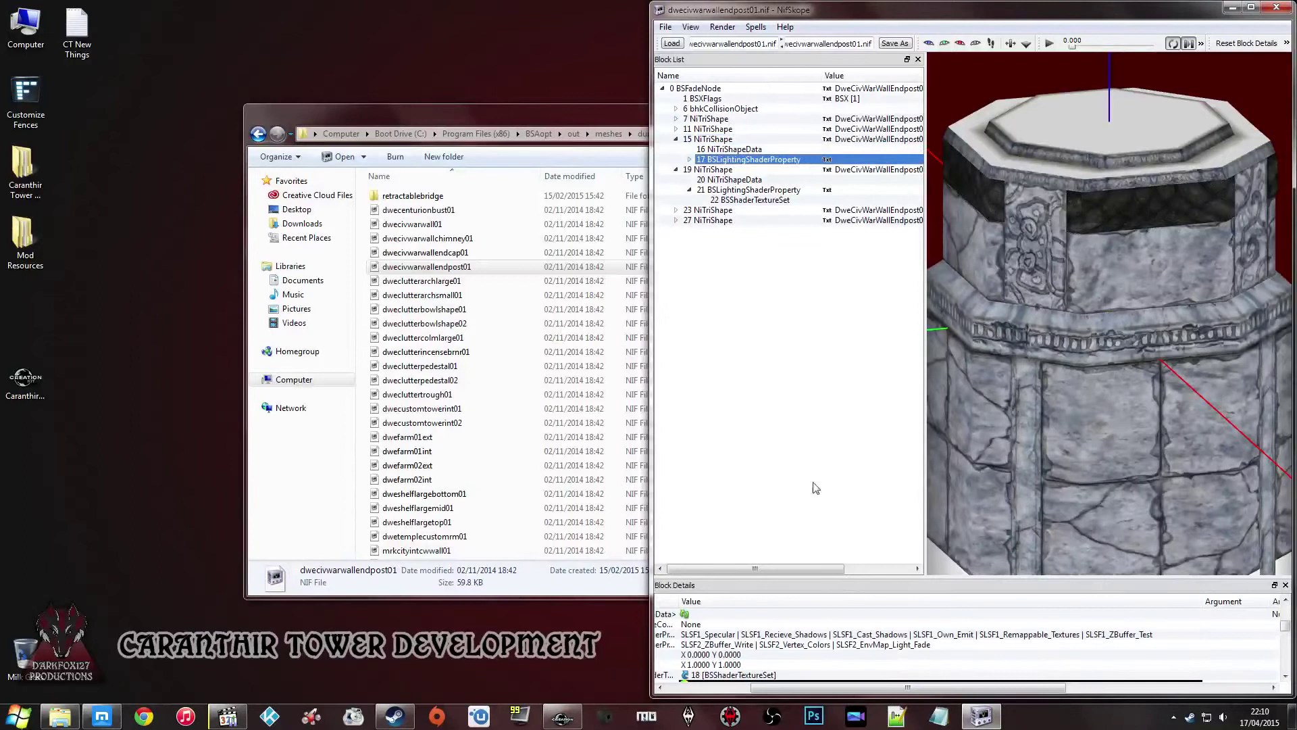
double_click(826, 645)
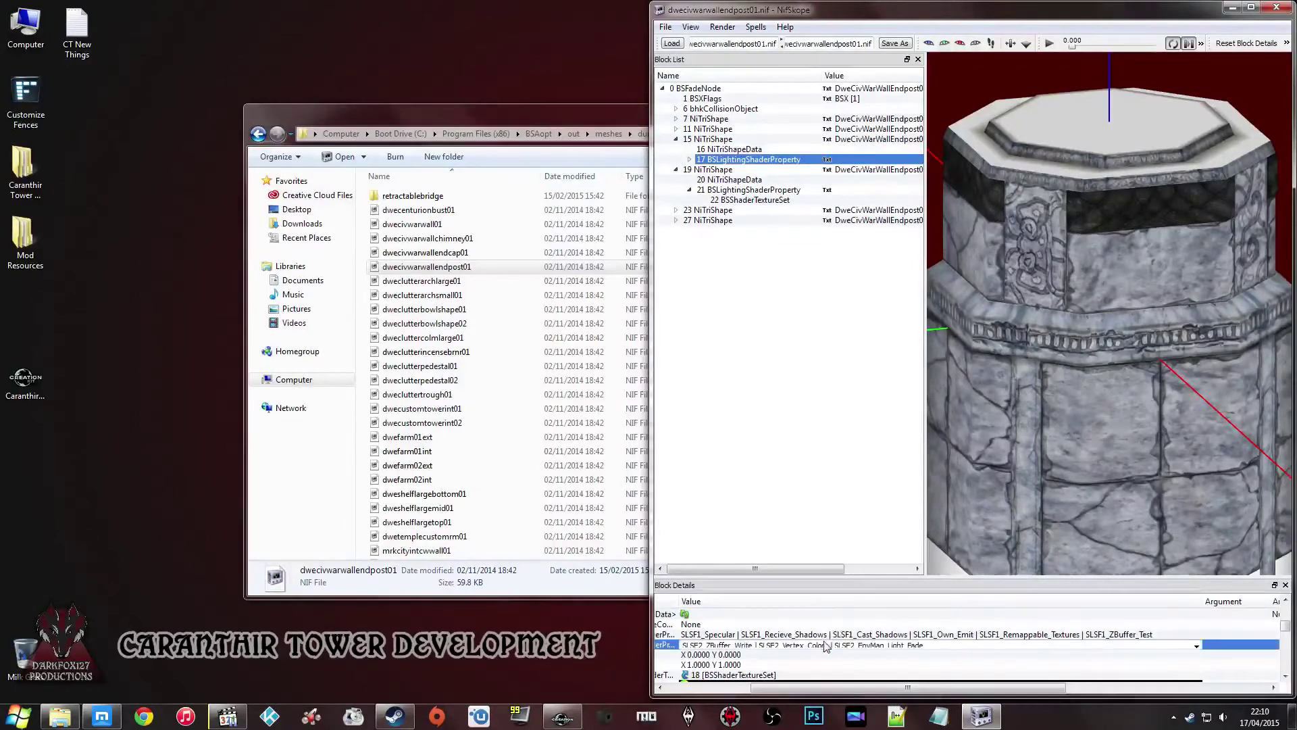
click(1127, 635)
double_click(1112, 637)
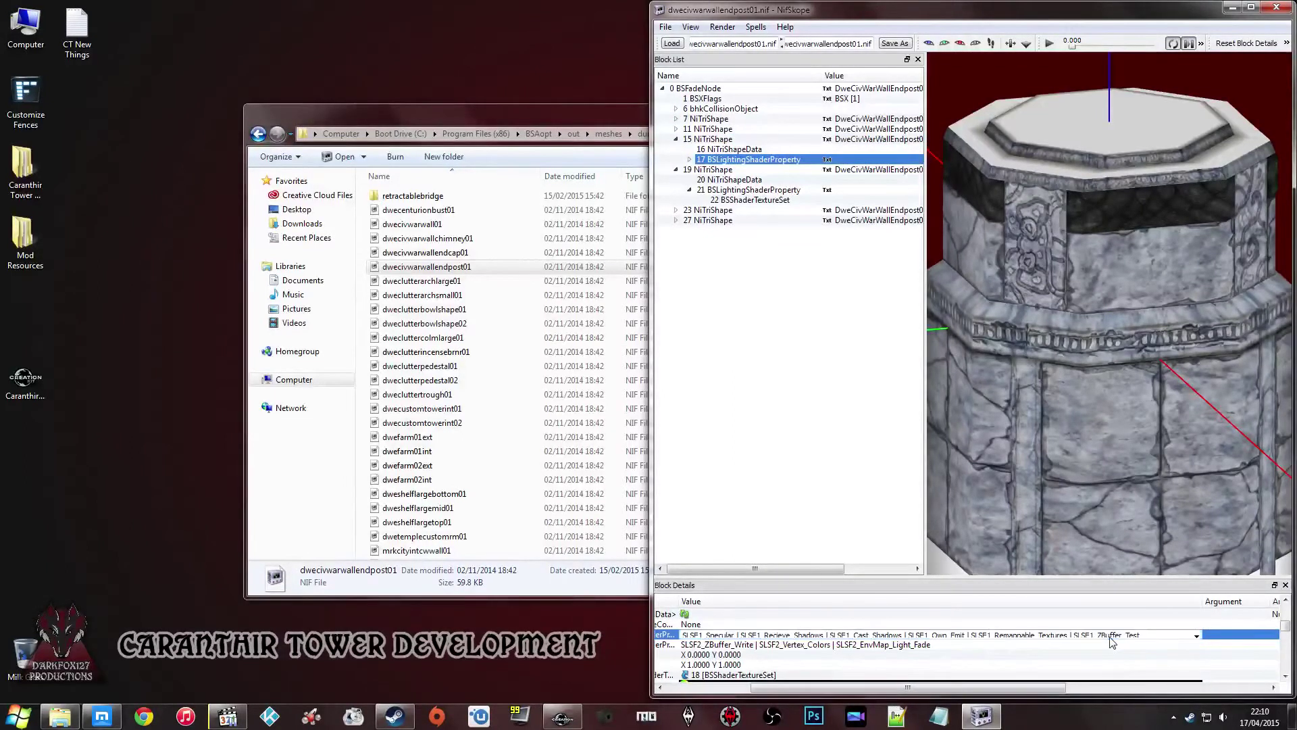
click(953, 635)
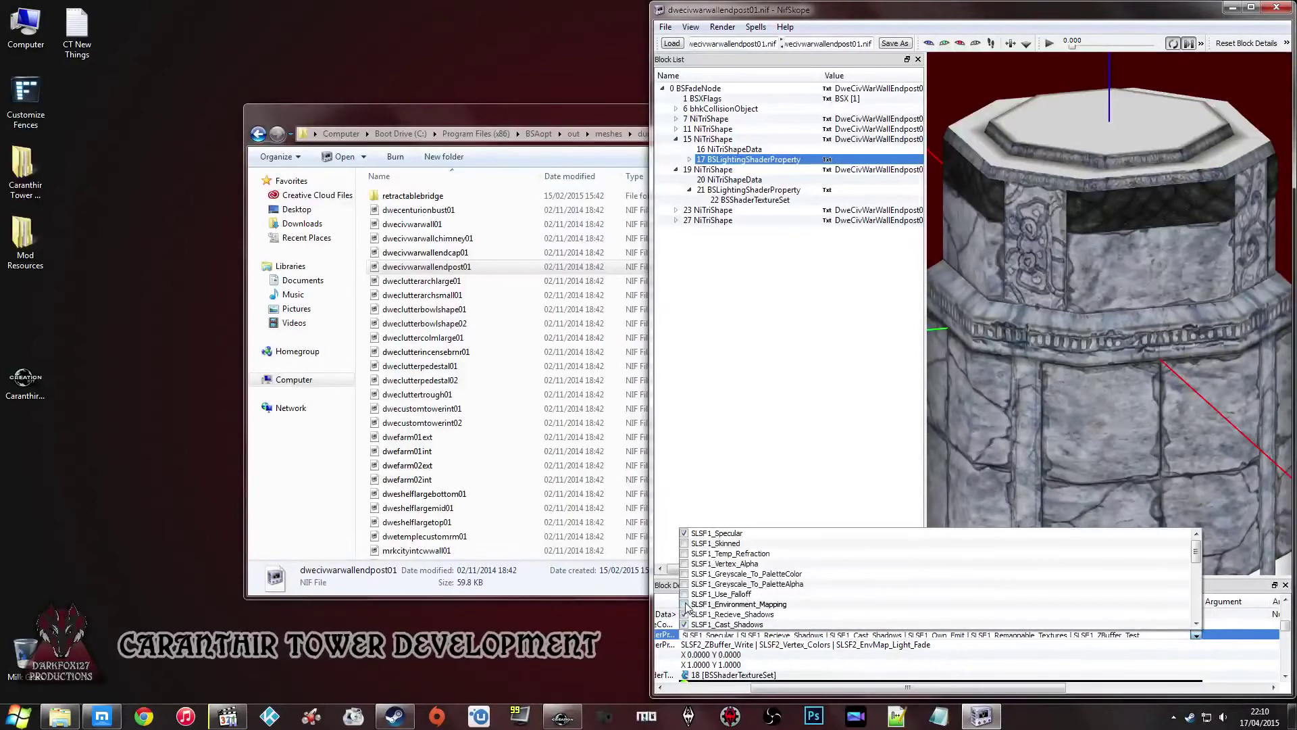
click(788, 645)
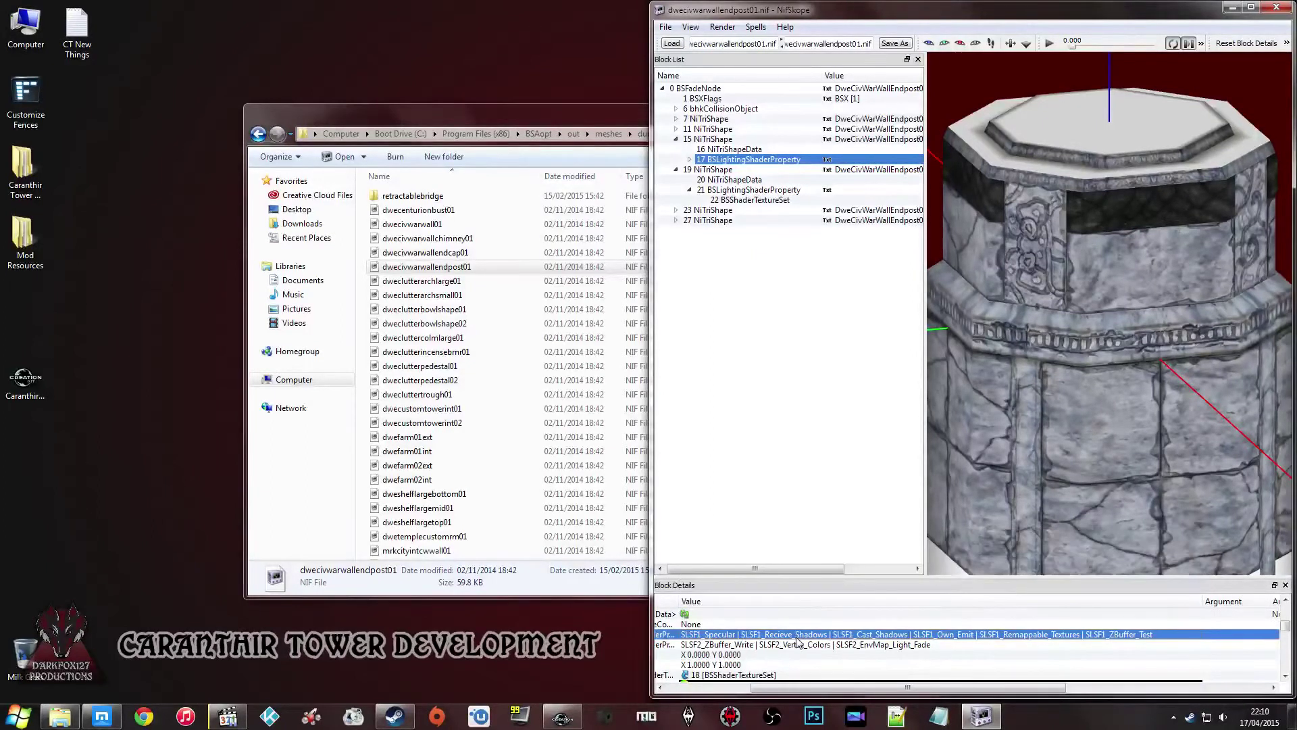
- Start replacing the first texture in the top cap's BSShaderTextureSet and browse to the Textures\dungeons\dwemerruins folder
drag(761, 687, 685, 687)
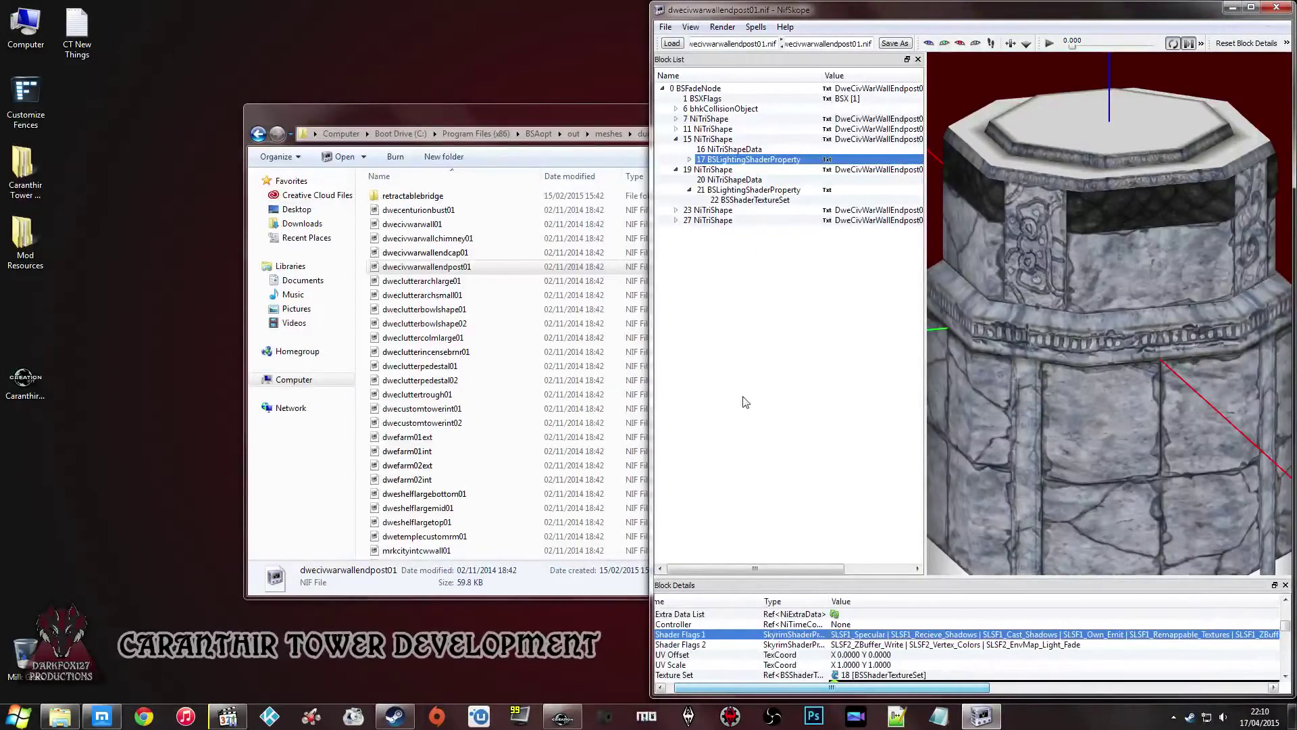
click(725, 199)
click(887, 633)
scroll(886, 632, up, 2)
click(882, 633)
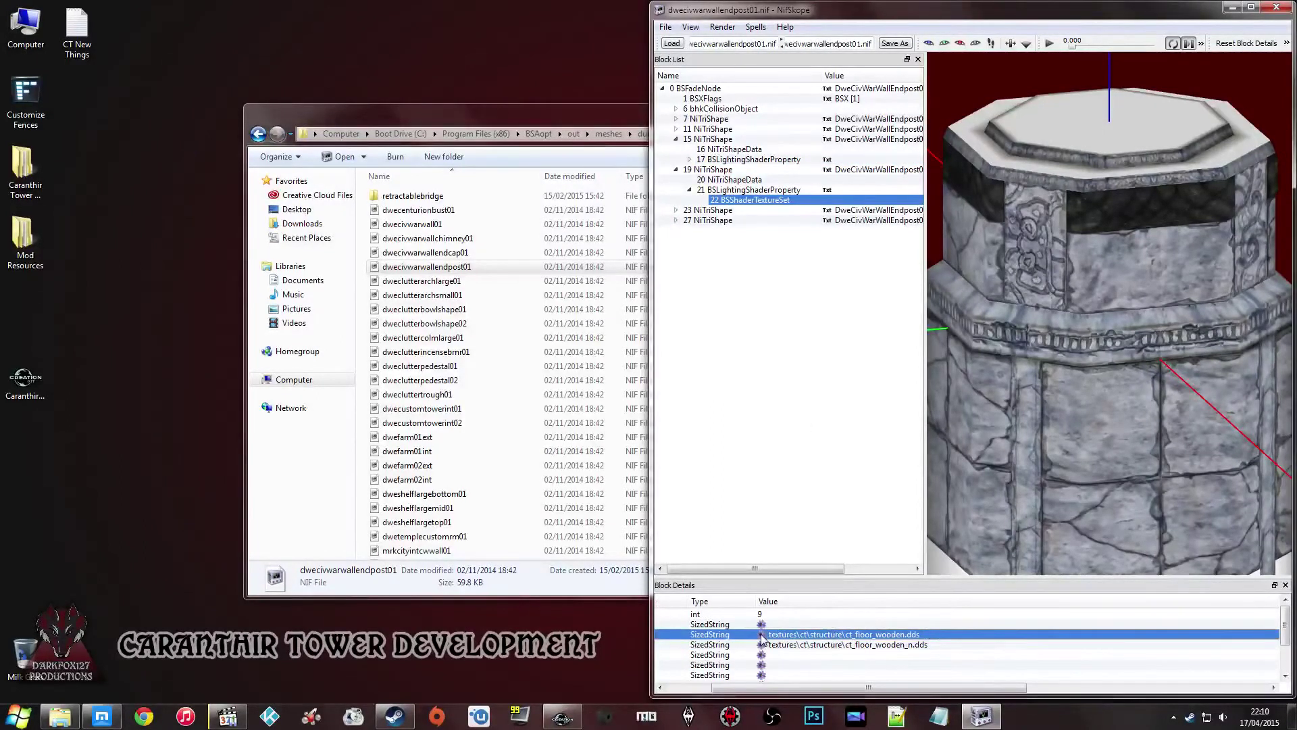
click(762, 635)
click(888, 125)
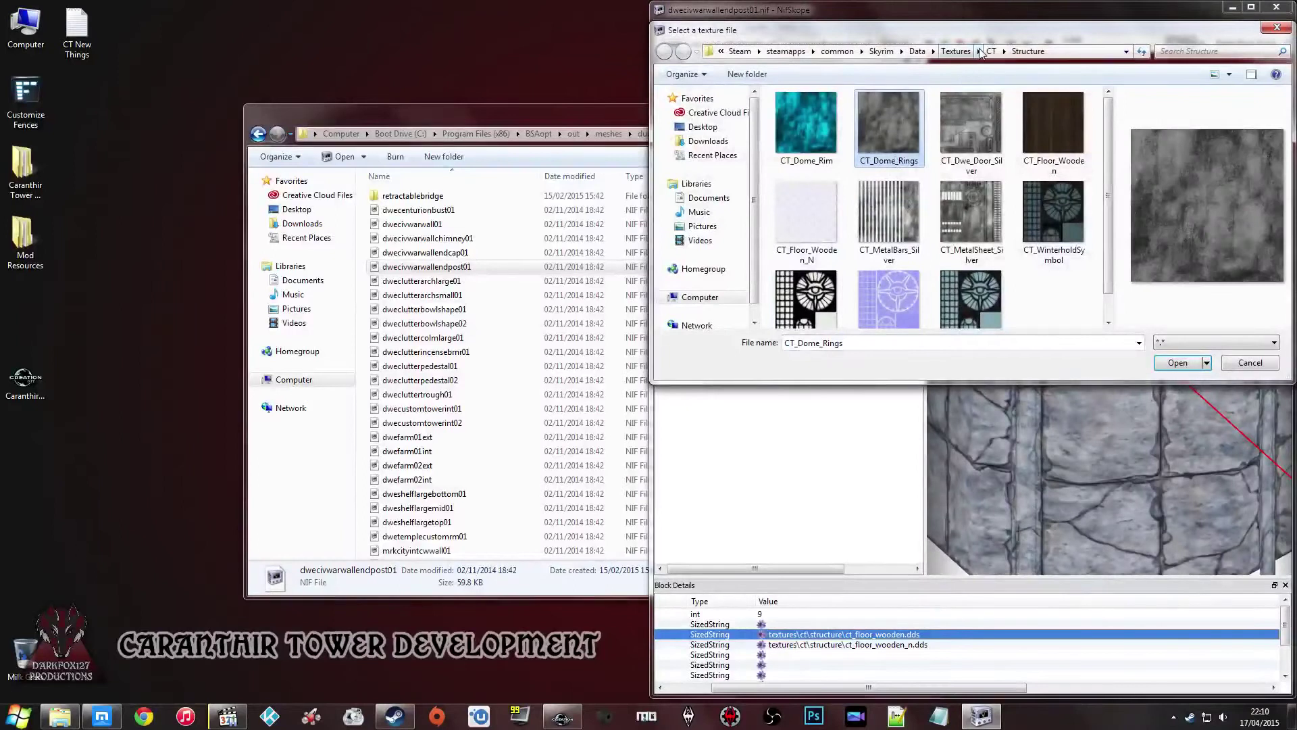
click(980, 53)
click(811, 256)
double_click(804, 269)
double_click(838, 110)
- Replace the top cap's first texture with dwerockdesigns01 from the dwemerruins folder
click(826, 203)
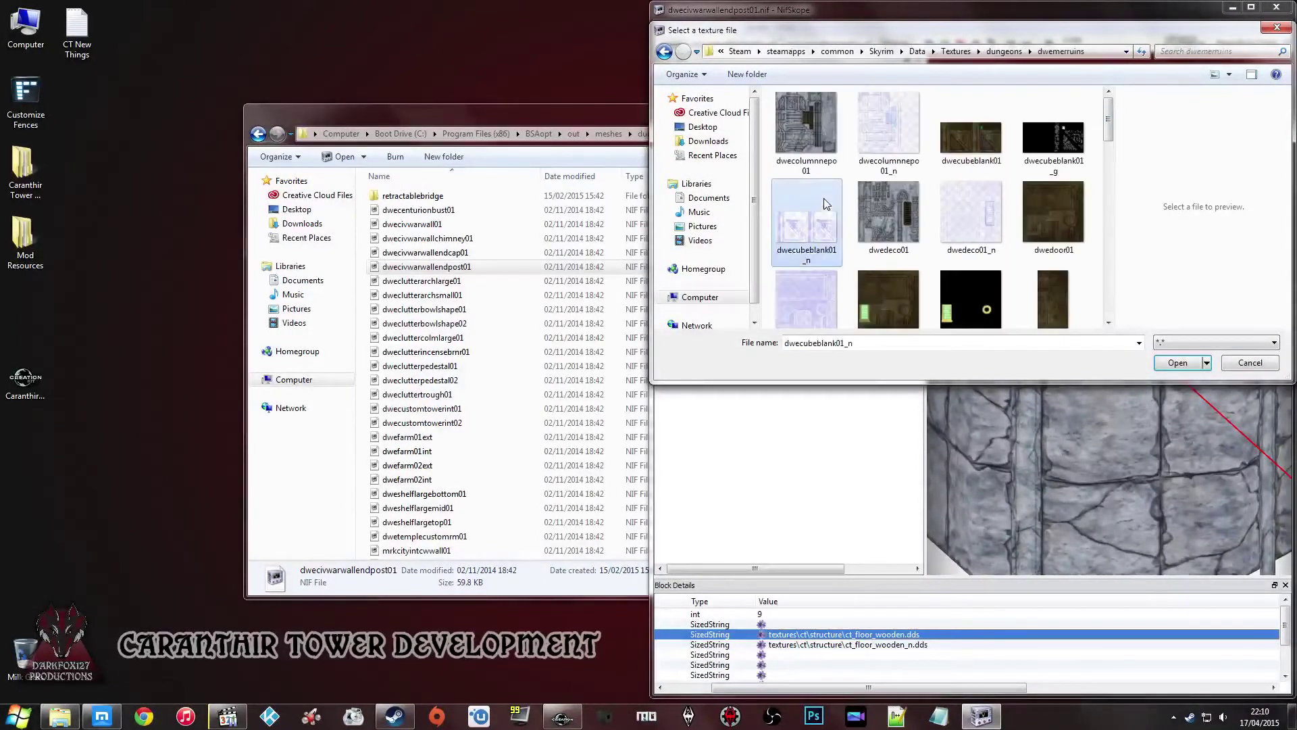
scroll(826, 203, down, 10)
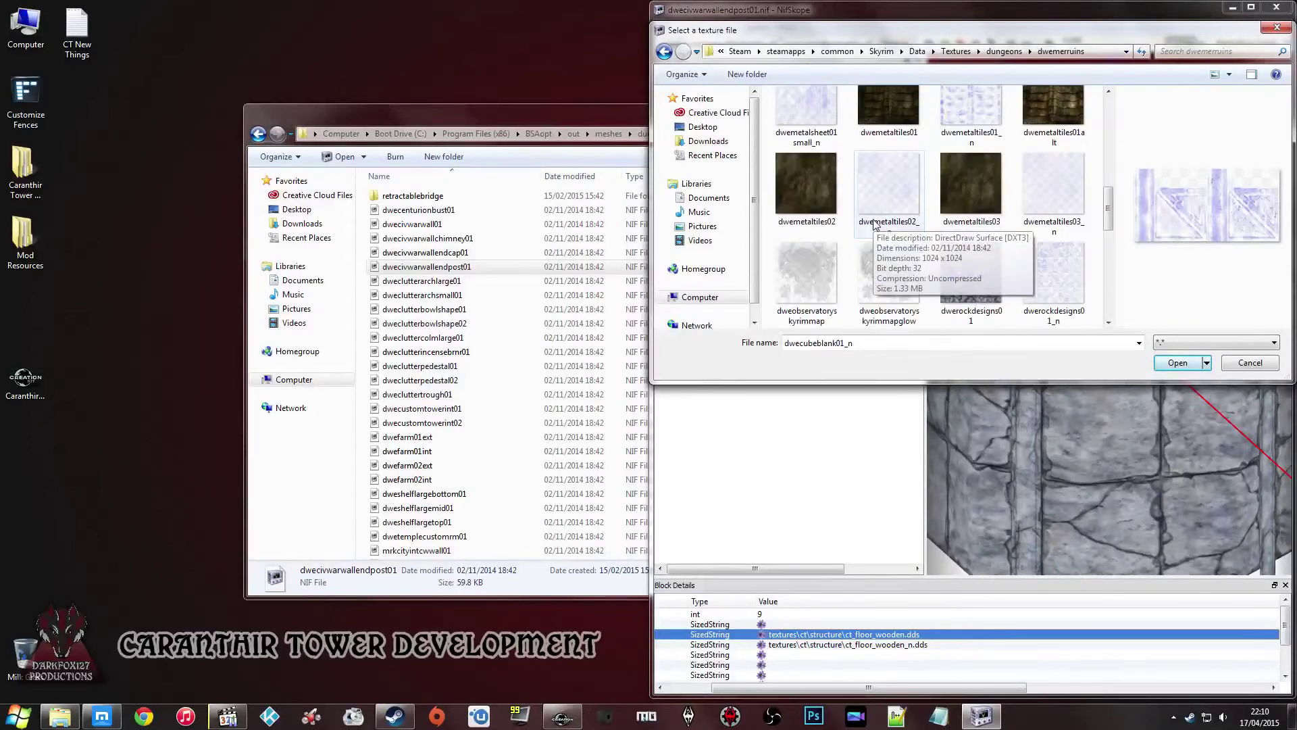
scroll(875, 224, down, 2)
click(971, 189)
click(1175, 362)
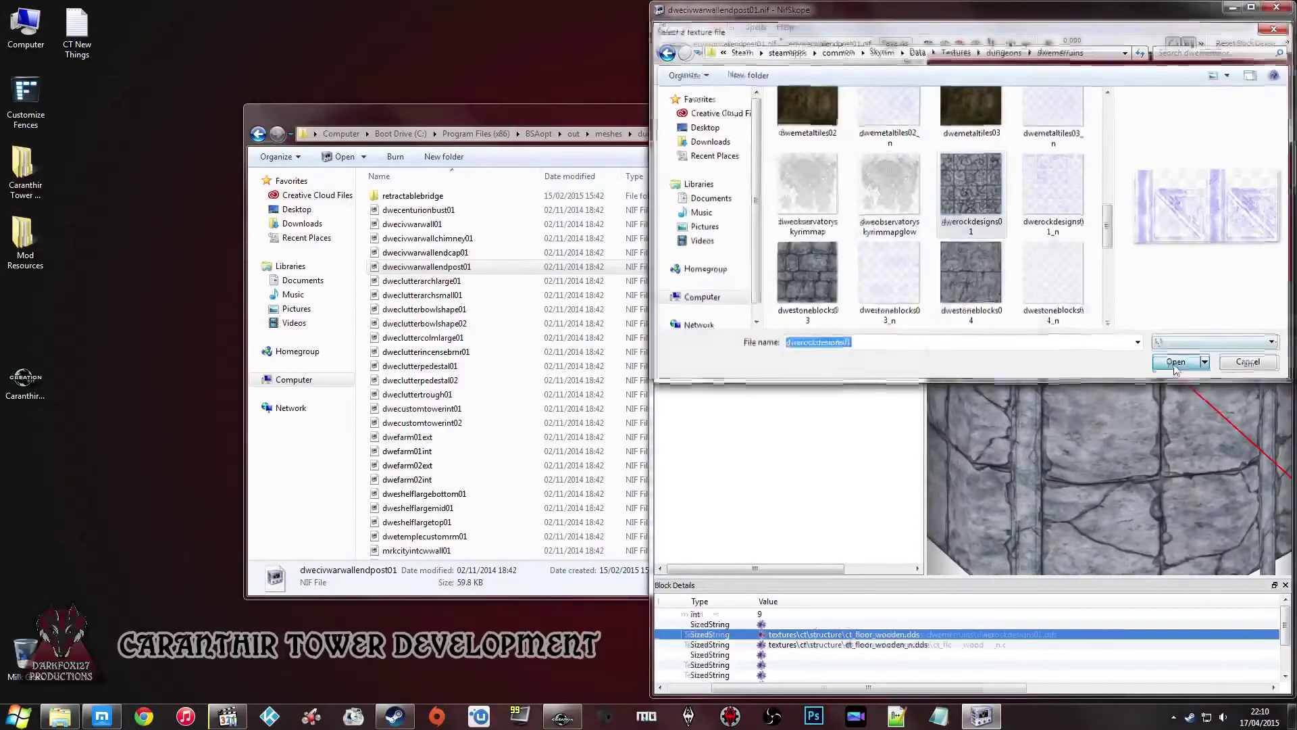
- Replace the top cap's second texture with dwerockdesigns01_n from the Textures\dungeons\dwemerruins folder
click(852, 647)
click(965, 219)
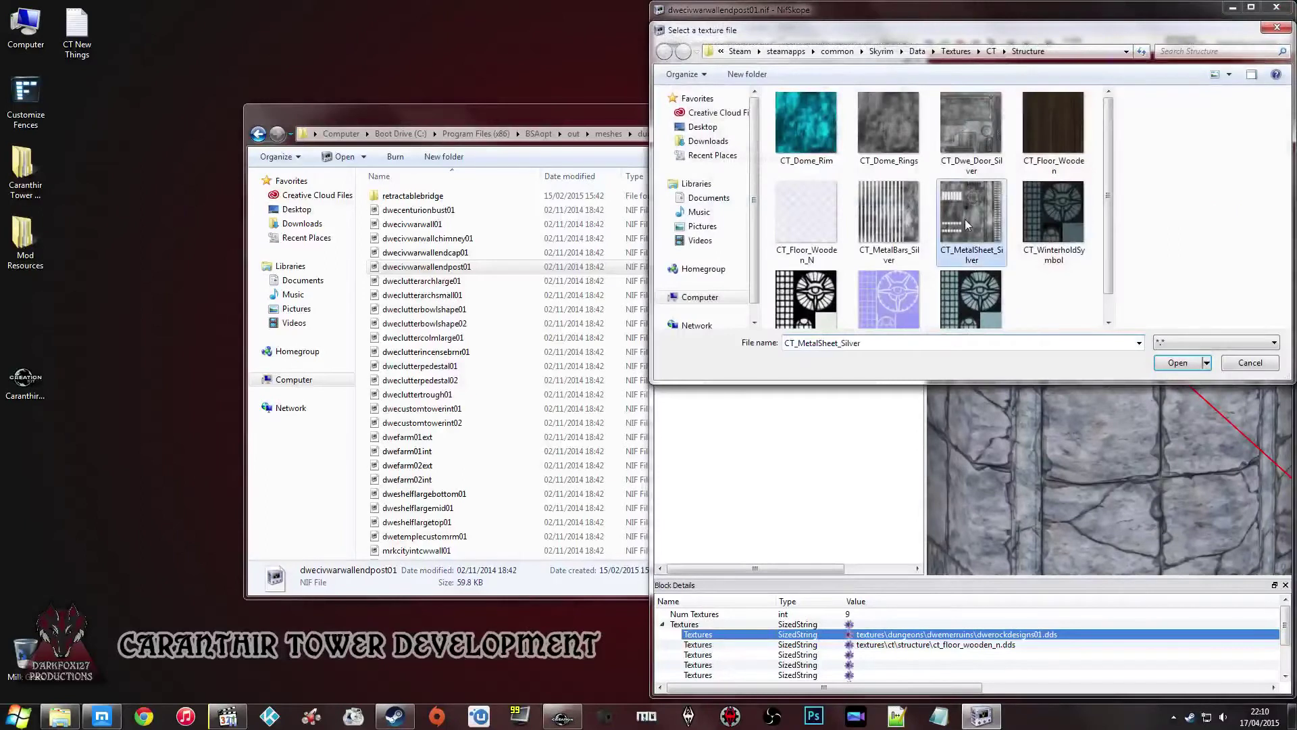
click(949, 53)
scroll(904, 223, down, 1)
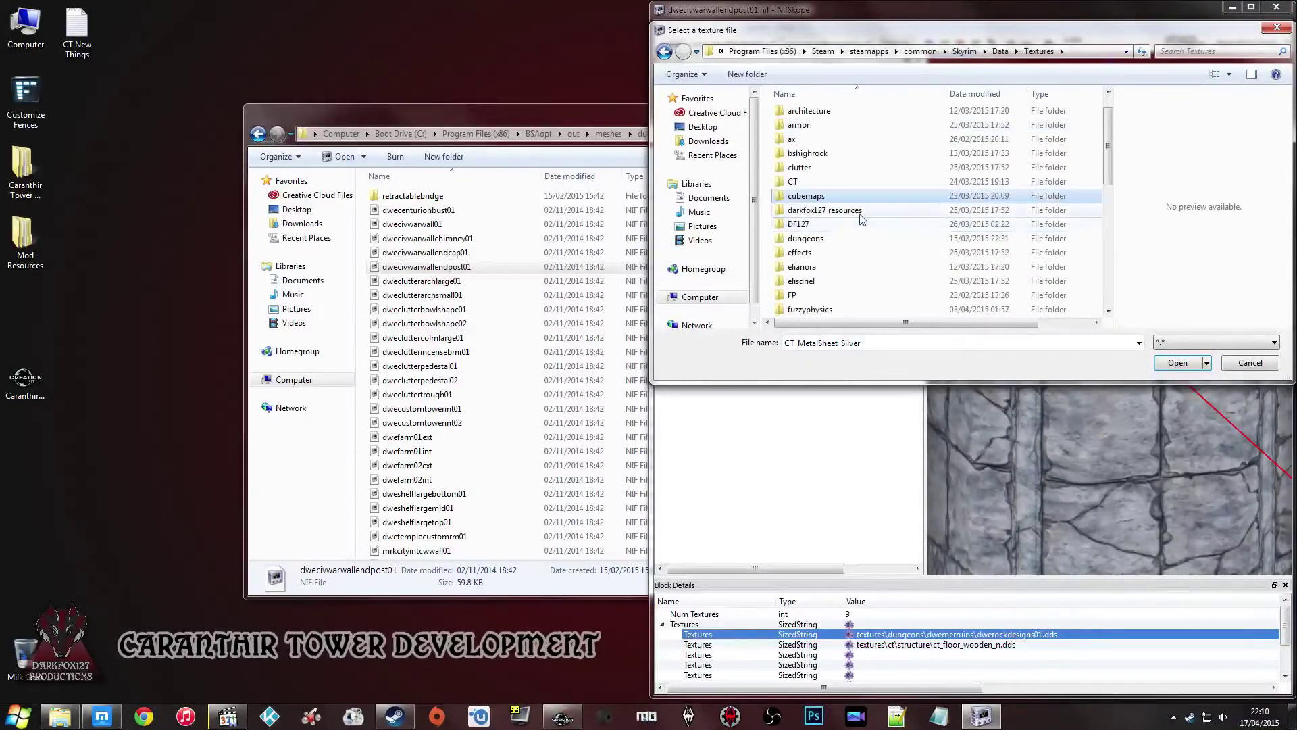
double_click(835, 243)
double_click(842, 116)
click(857, 213)
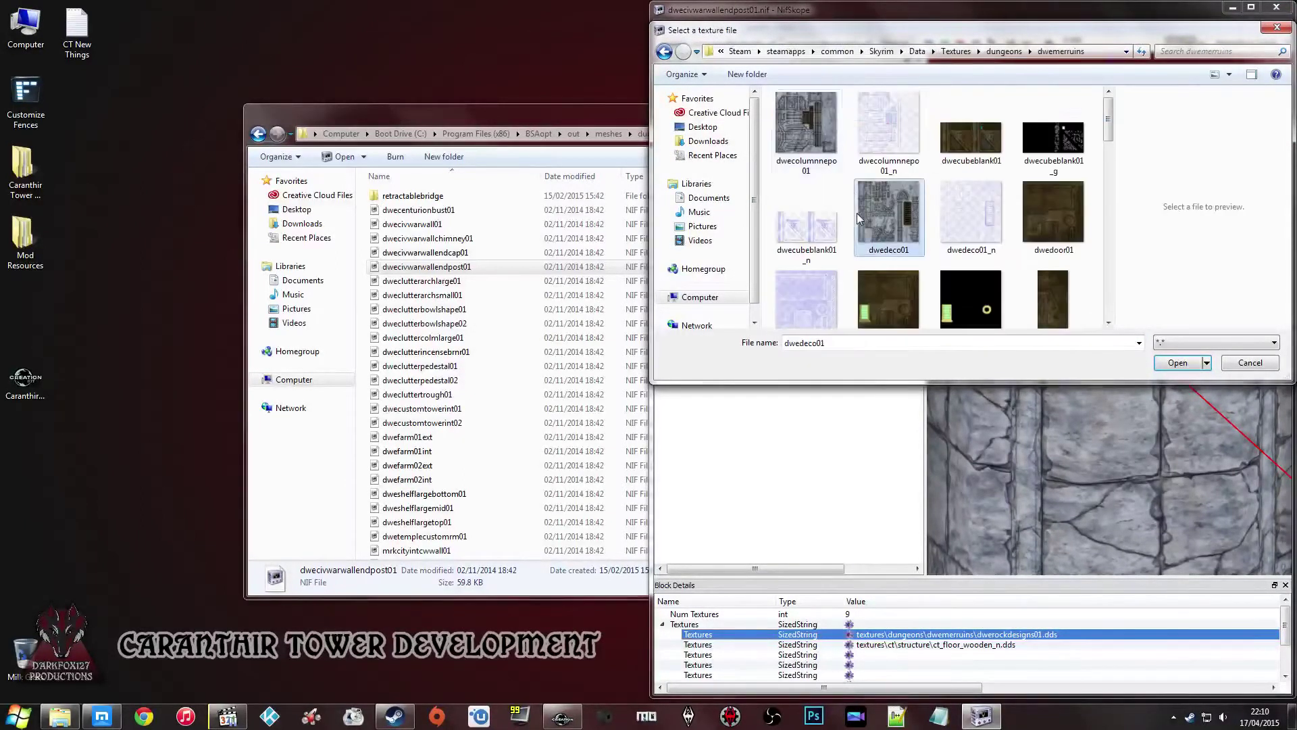
scroll(857, 213, down, 5)
scroll(857, 215, down, 3)
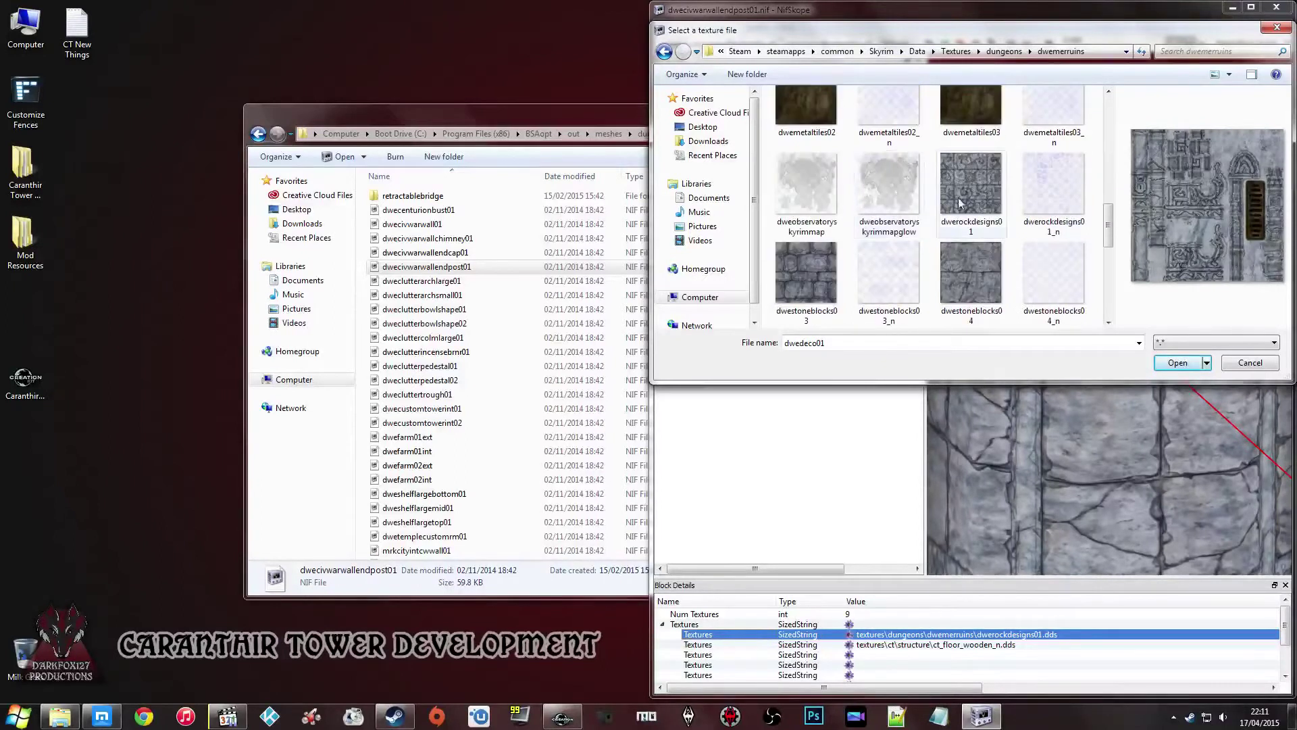
click(1054, 186)
click(1156, 361)
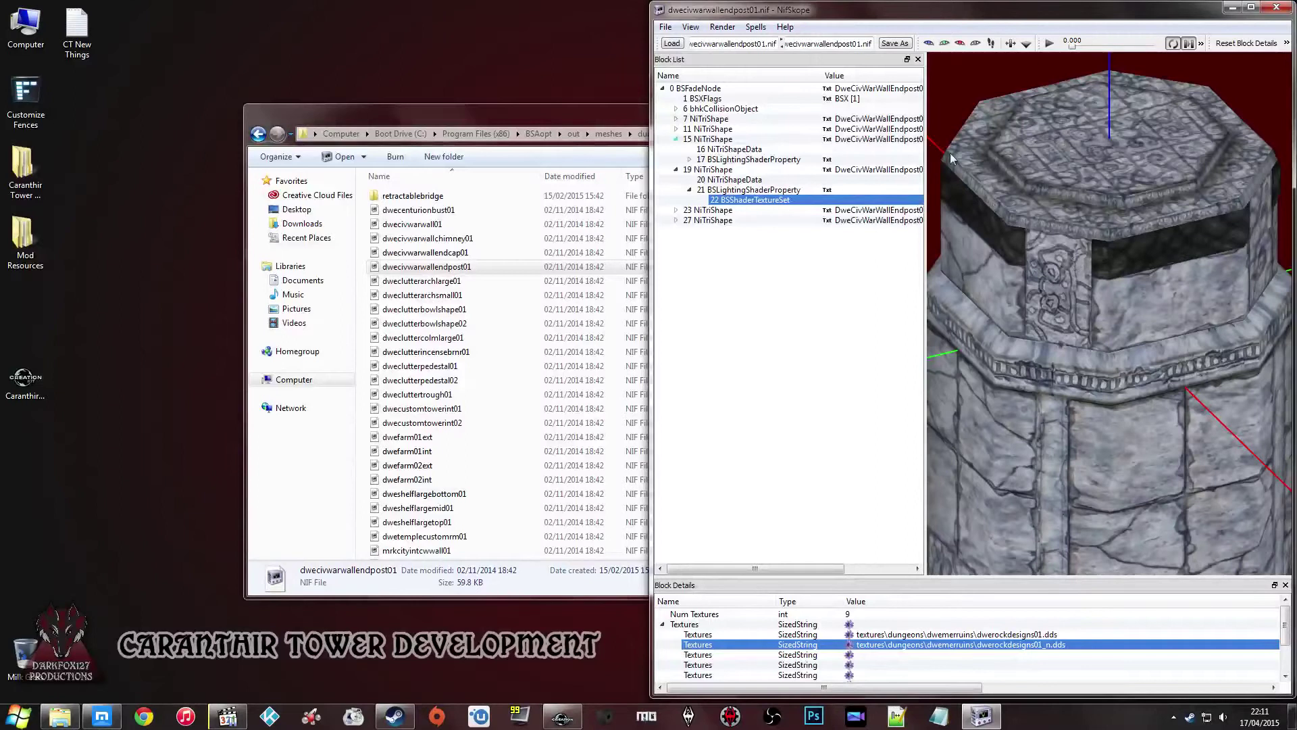
- Replace the first texture in the dark band's BSShaderTextureSet with dwerockdesigns01 from the dwemerruins folder
click(768, 160)
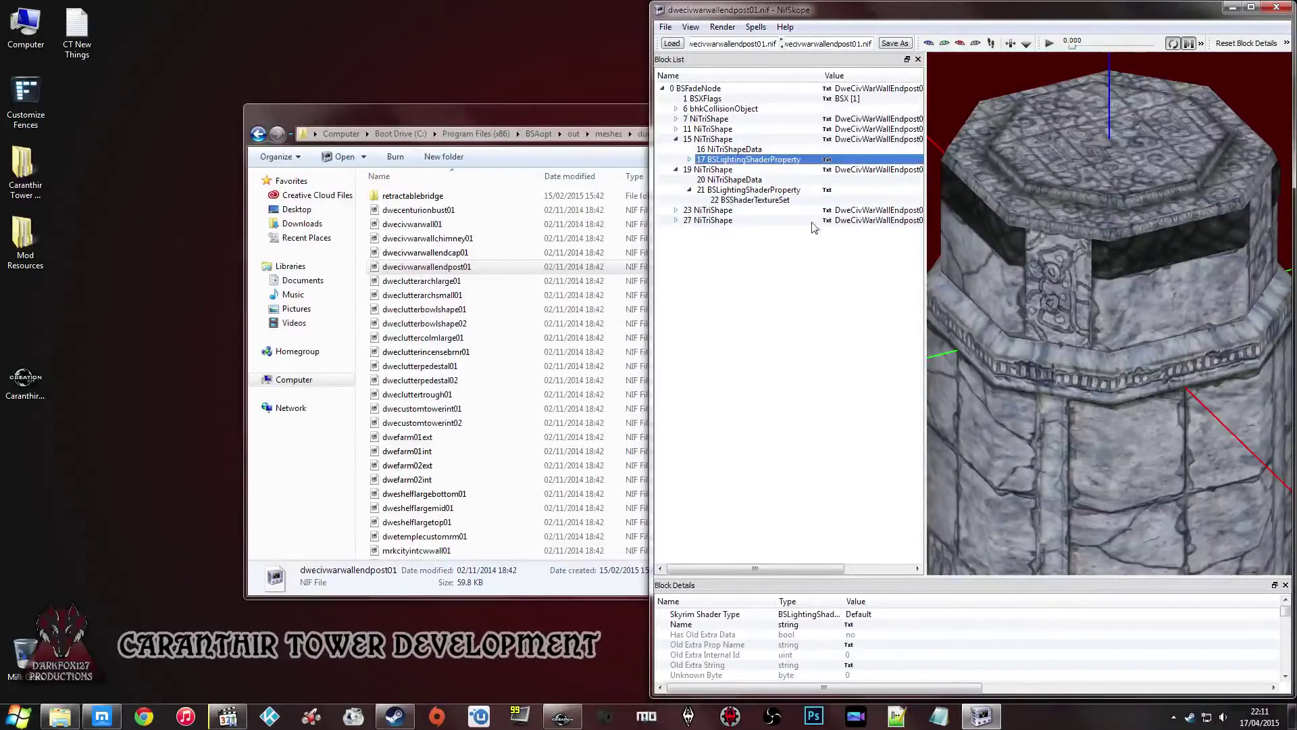
click(689, 160)
click(726, 169)
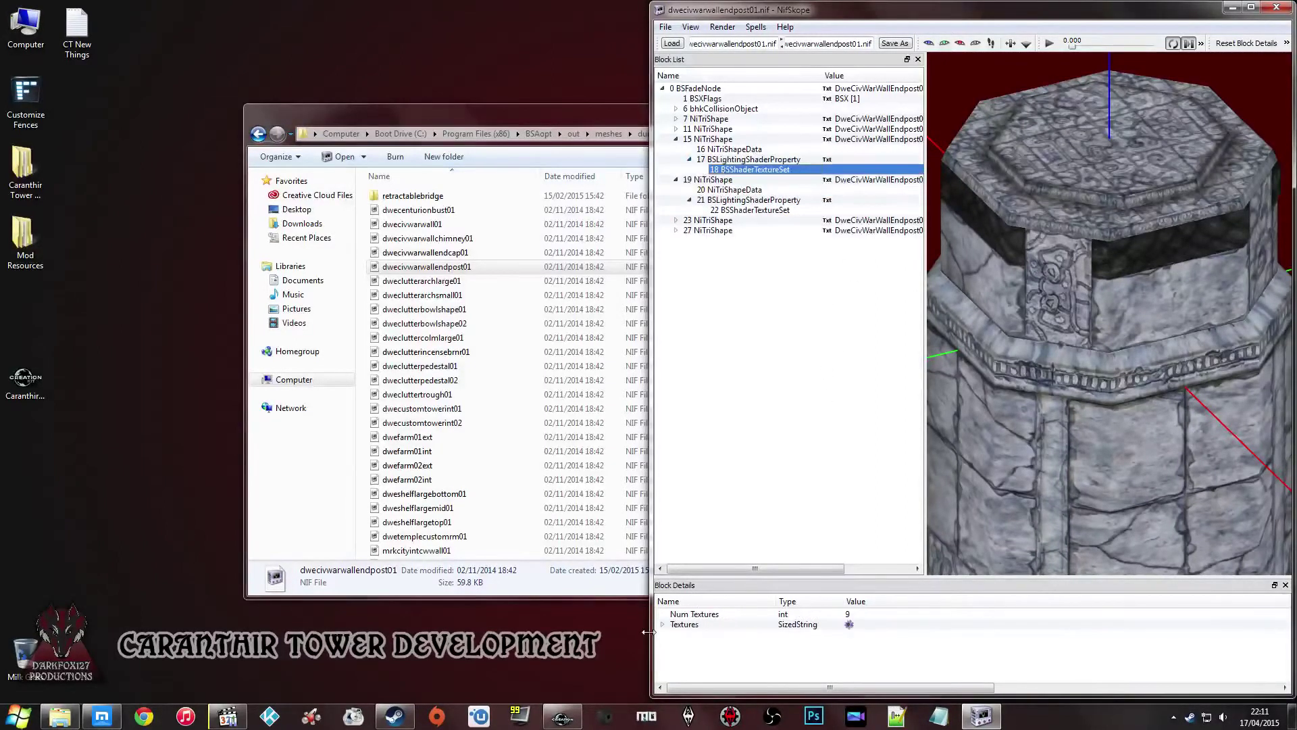
click(673, 624)
click(664, 625)
click(853, 635)
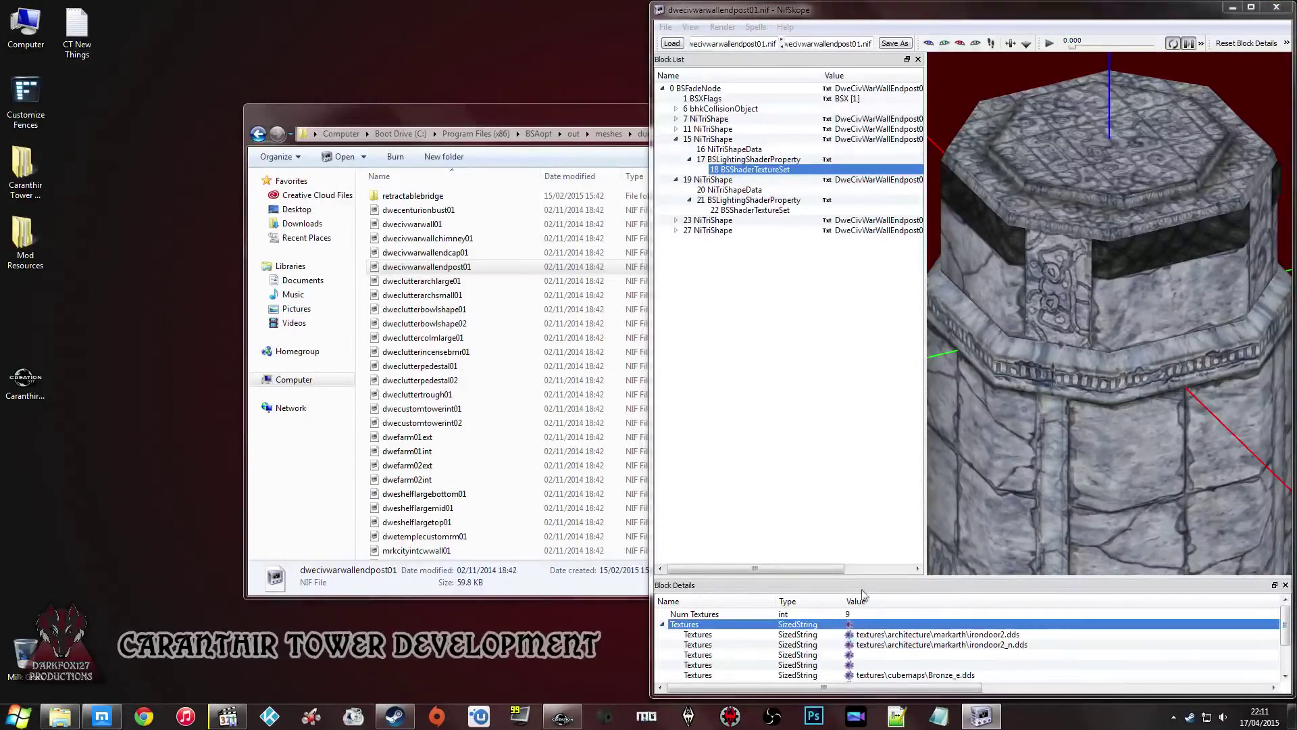
scroll(932, 244, down, 5)
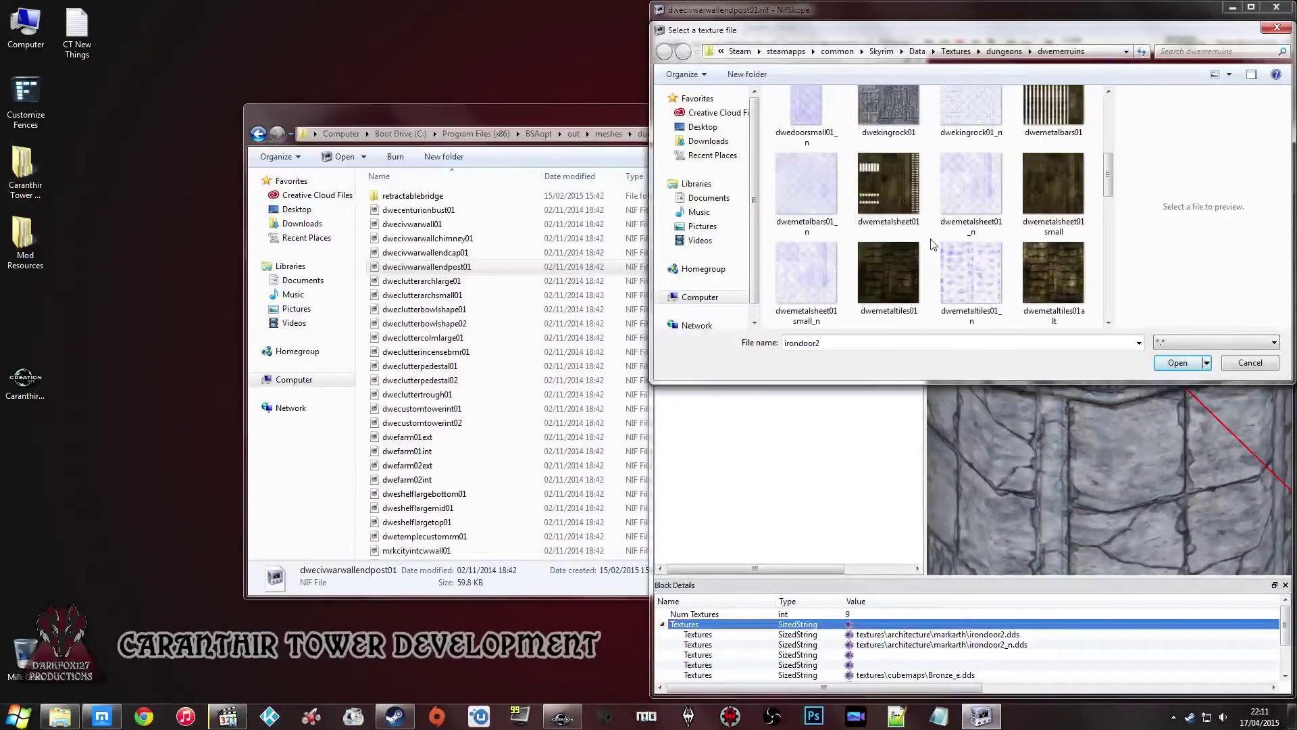
click(971, 274)
click(1160, 368)
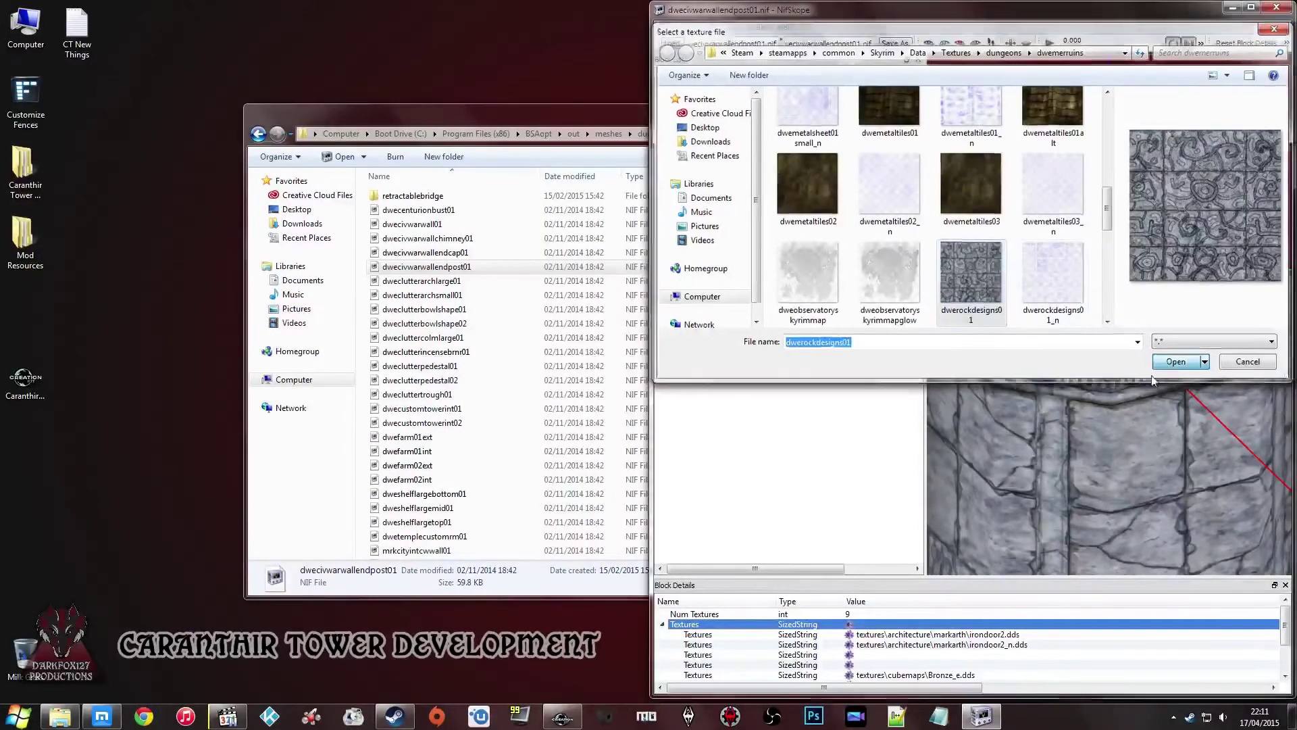
- Replace the dark band's second texture, irondoor2_n, with the dwerockdesigns01_n normal map
click(851, 646)
click(912, 194)
scroll(912, 193, down, 5)
click(1062, 299)
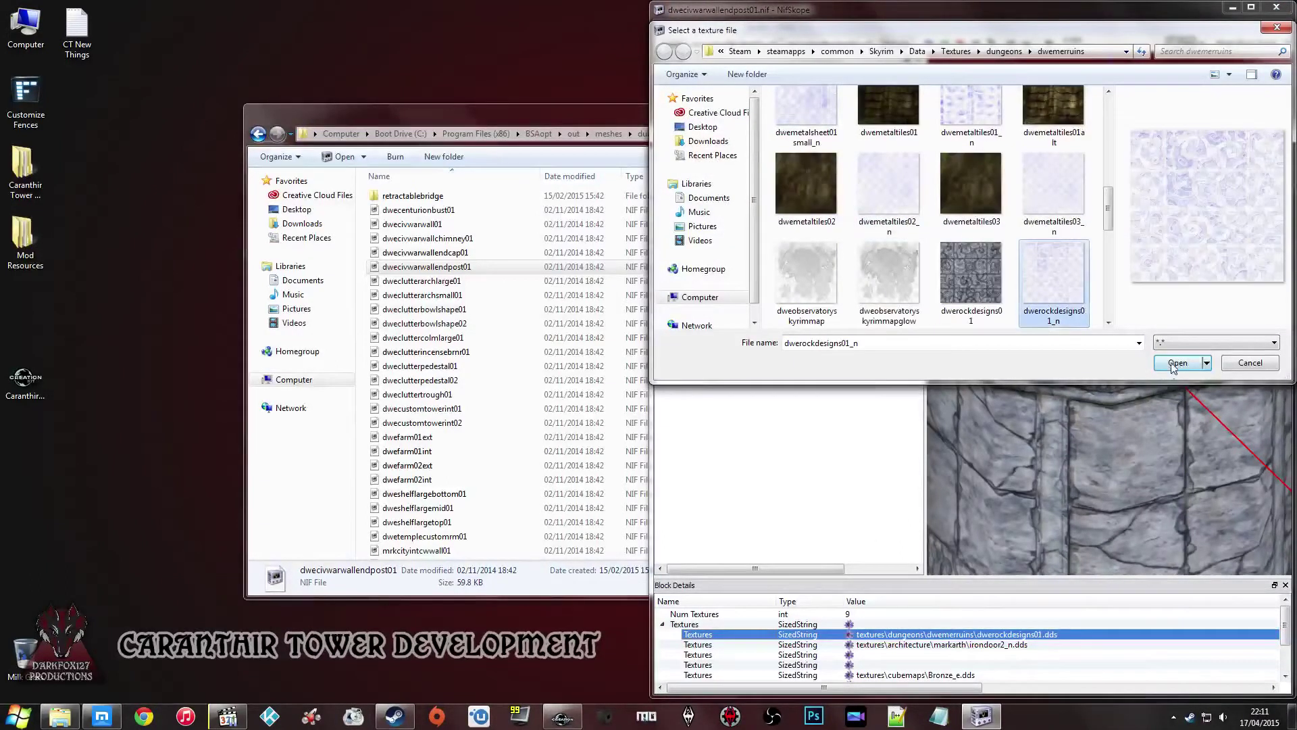
click(1175, 363)
- Clear the Bronze_e cubemap path from the dark band's texture set
click(875, 675)
double_click(874, 675)
key(BackSpace)
click(936, 632)
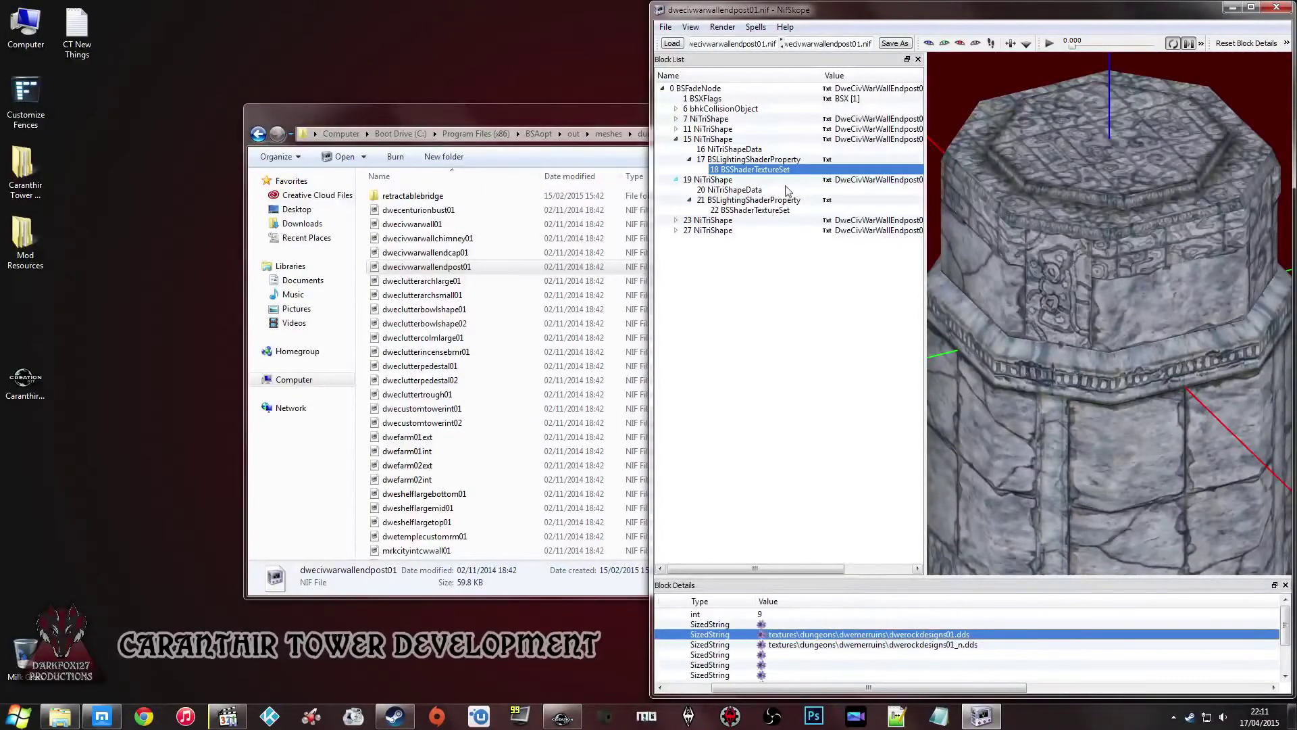
- Turn off SLSF2_Vertex_Colors in Shader Flags 2 of the dark band's BSLightingShaderProperty
click(764, 160)
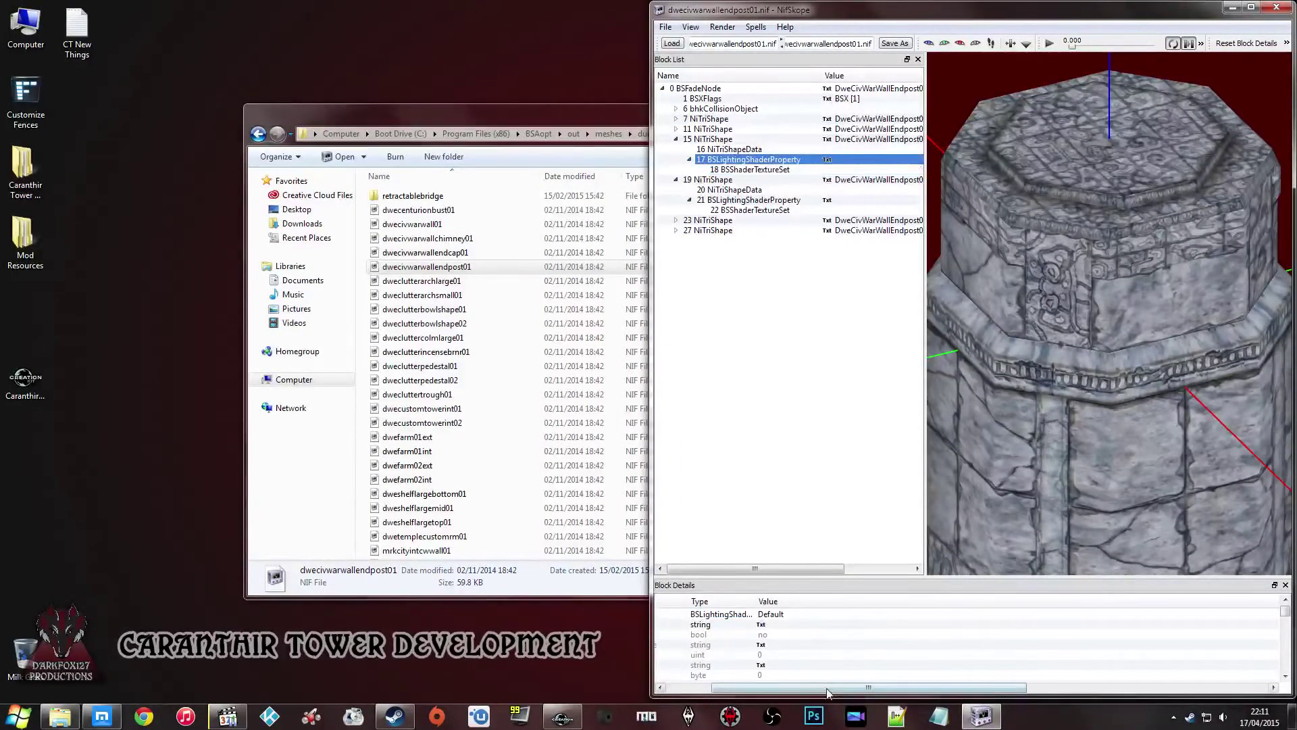
drag(827, 689, 777, 687)
scroll(849, 652, down, 3)
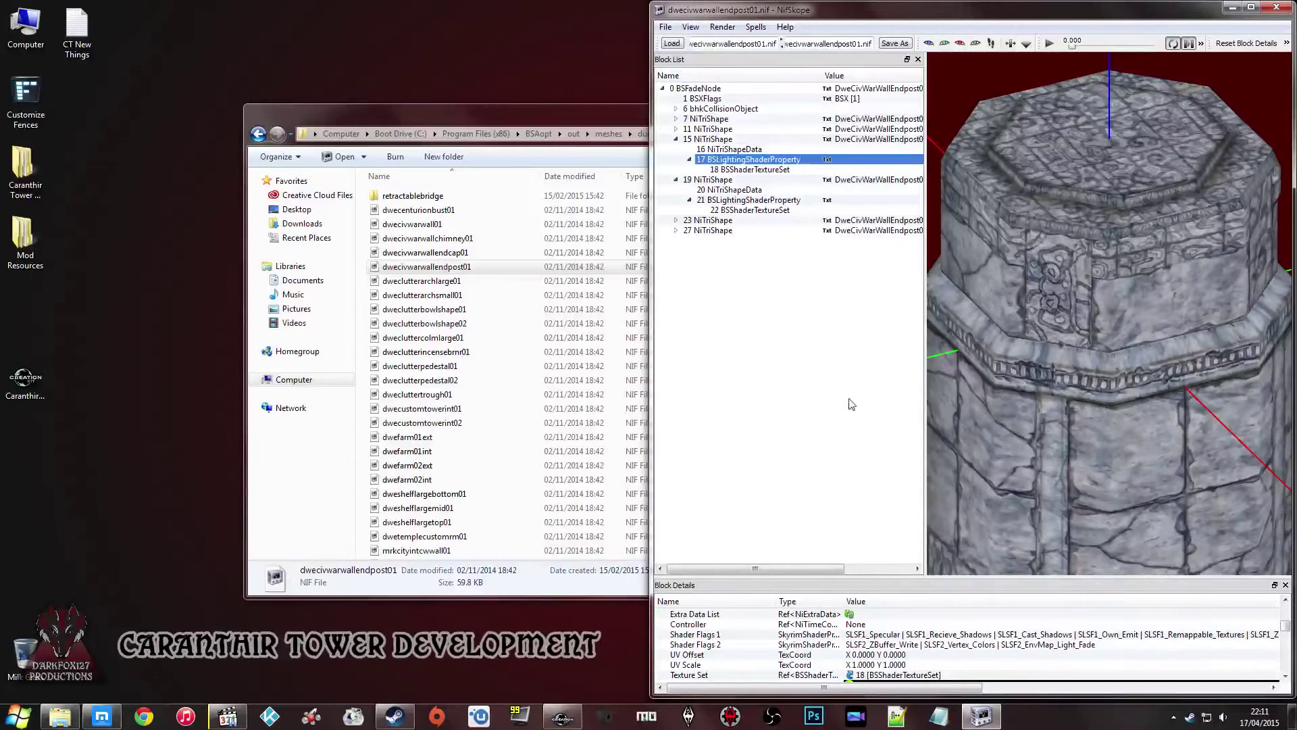
double_click(954, 644)
drag(958, 692, 1028, 692)
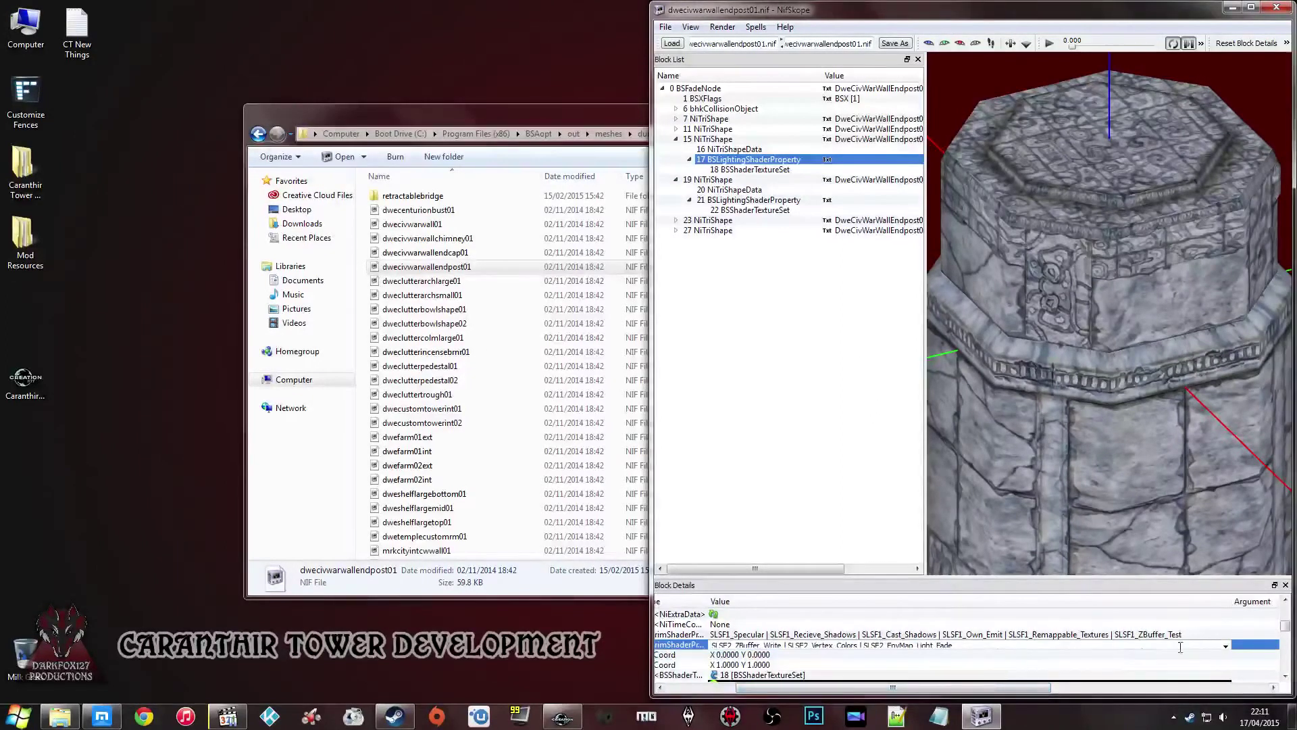
click(1224, 646)
click(713, 594)
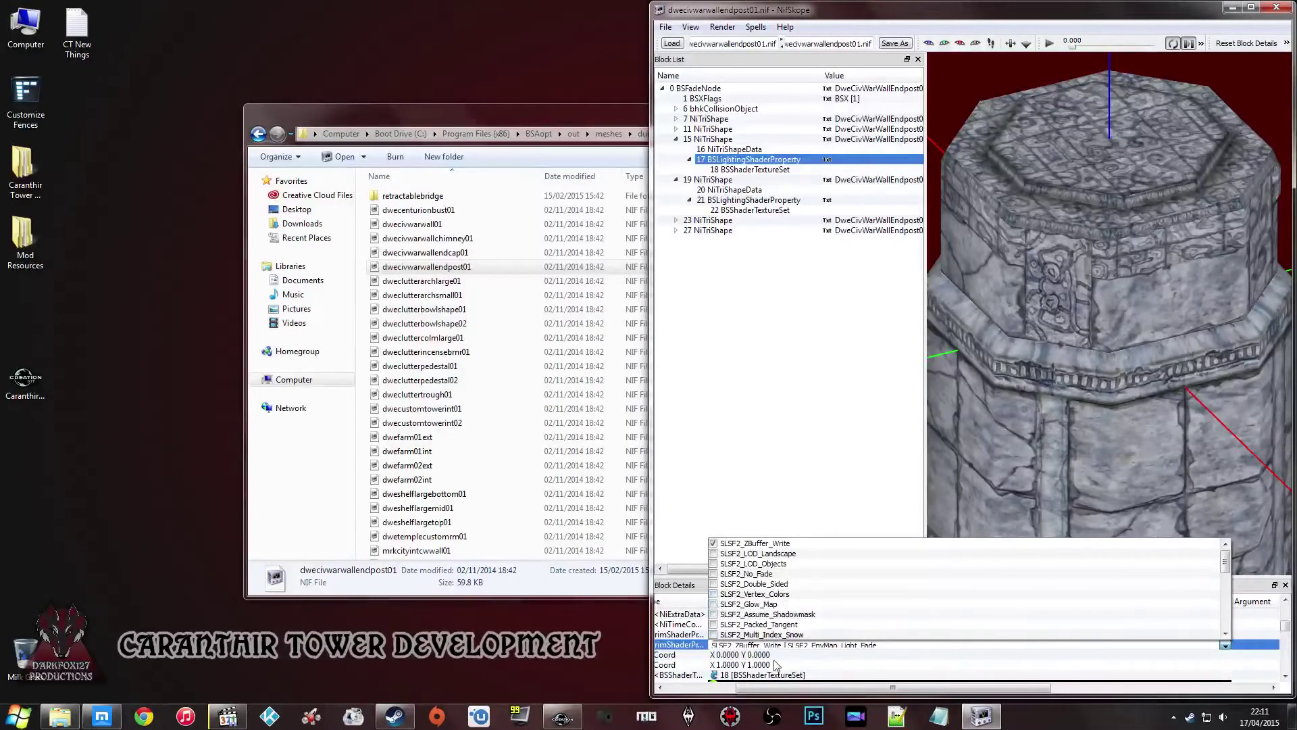
click(776, 665)
- Turn off SLSF2_Vertex_Colors in Shader Flags 2 of the top cap's BSLightingShaderProperty
click(739, 200)
double_click(845, 643)
click(1226, 646)
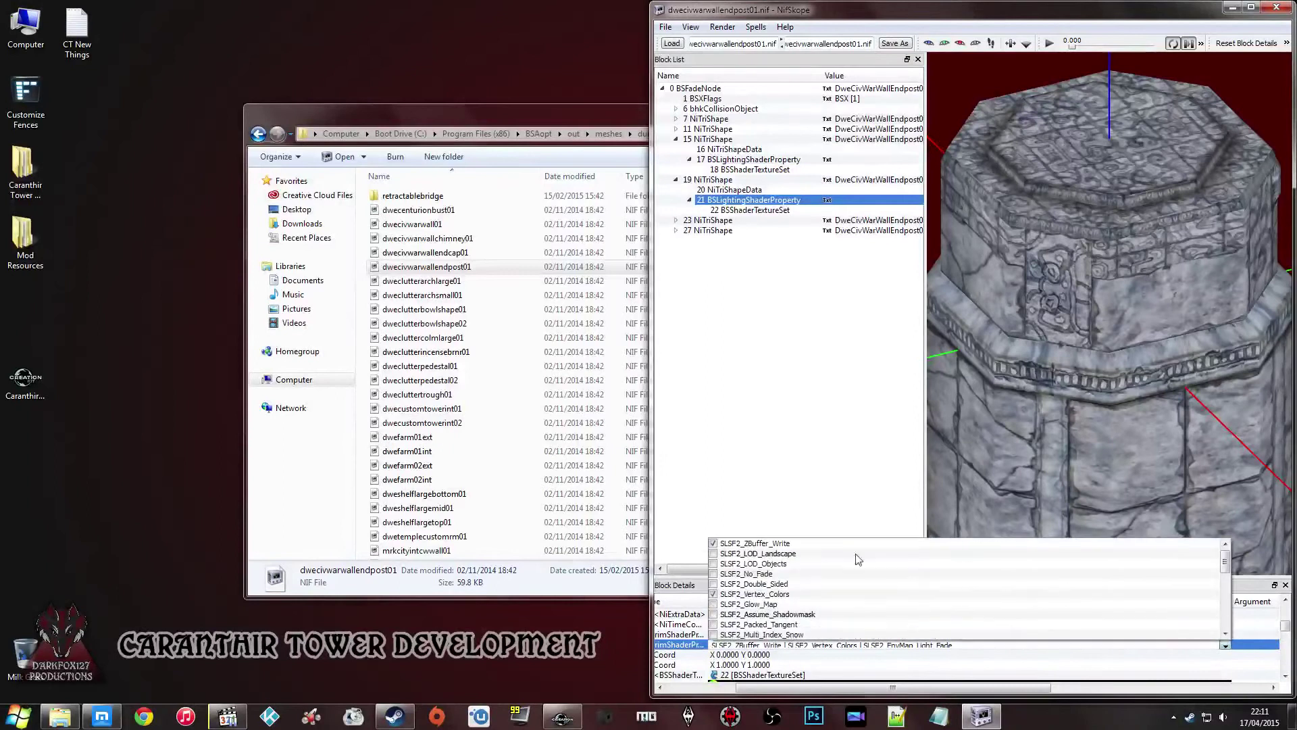
click(713, 594)
click(788, 675)
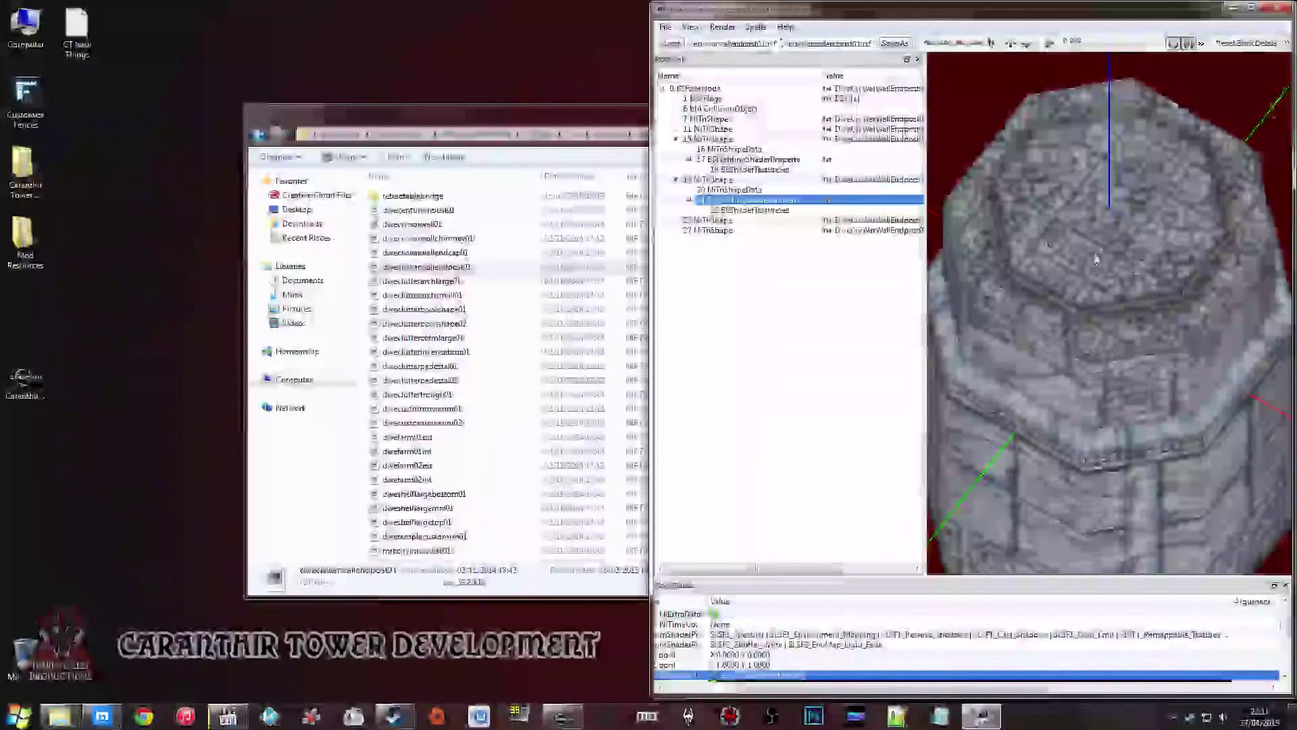
- Set the first texture in the top cap's BSShaderTextureSet to CT_Floor_Wooden from the Textures\CT\Structure folder
click(726, 179)
click(722, 210)
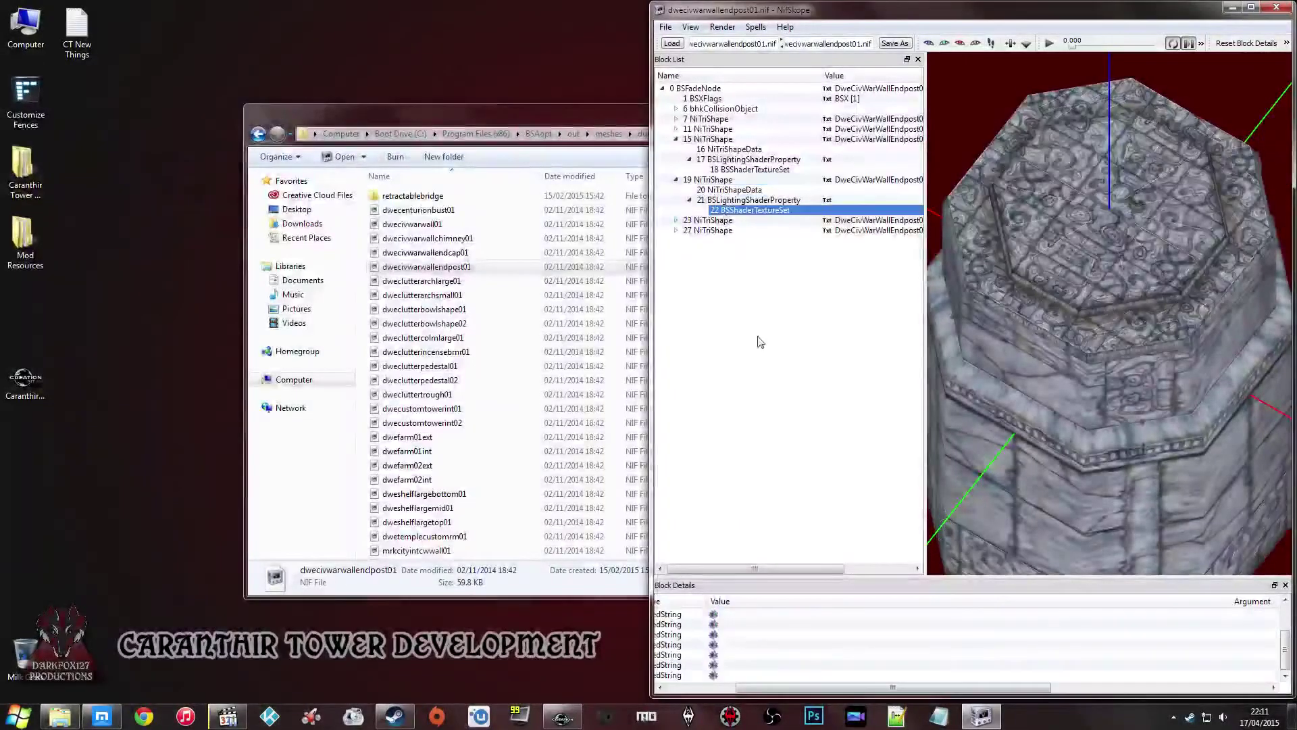
drag(762, 691, 693, 690)
click(830, 626)
scroll(831, 627, up, 2)
click(849, 635)
click(973, 143)
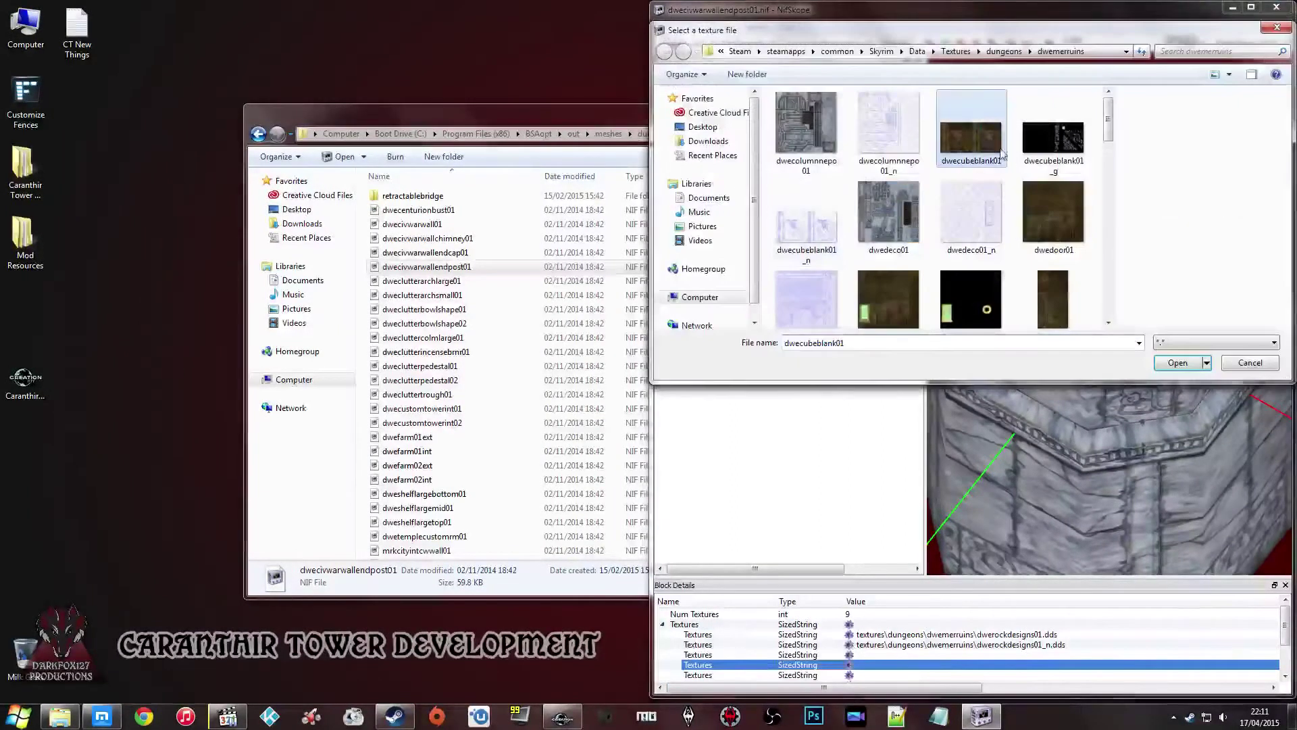
click(956, 51)
double_click(820, 212)
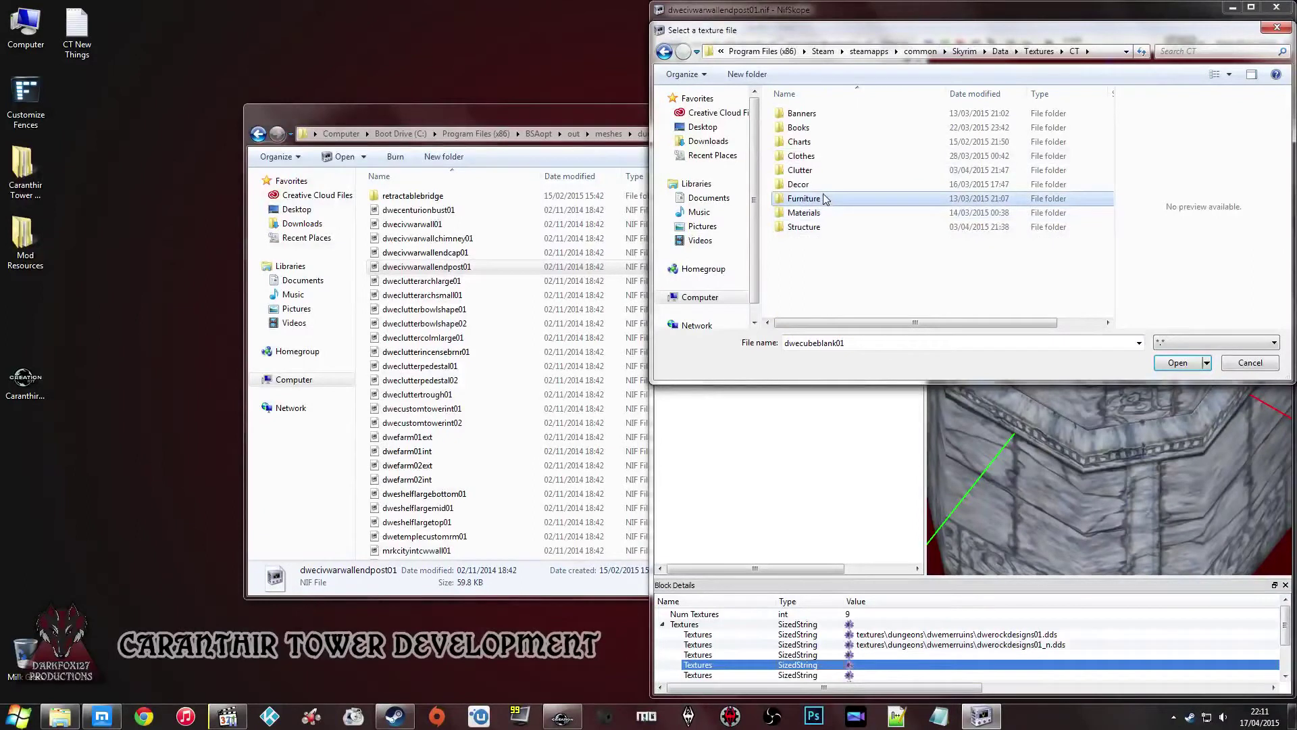
click(1053, 118)
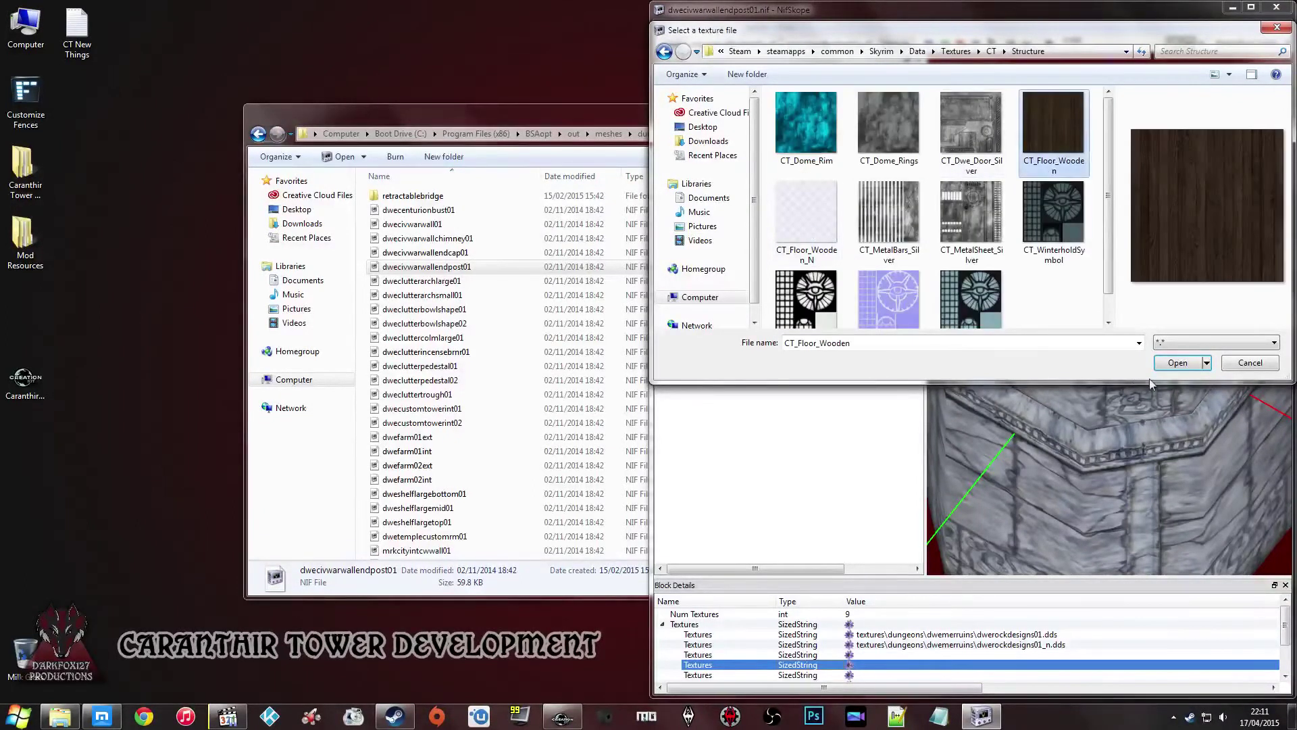
click(1177, 363)
- Set the top cap's second texture path to textures\ct\structure\ct_floor_wooden_n.dds, reusing the first texture's path
right_click(968, 637)
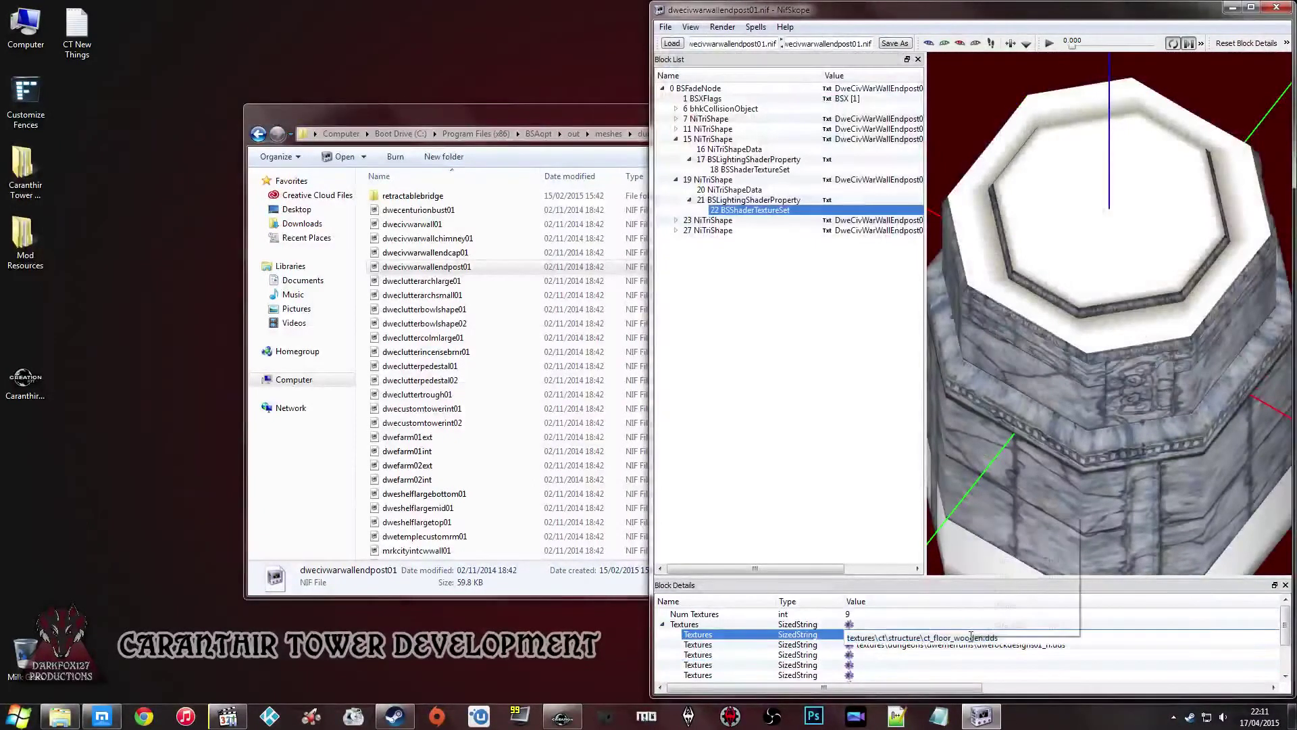
click(1027, 578)
click(994, 647)
double_click(995, 648)
right_click(993, 647)
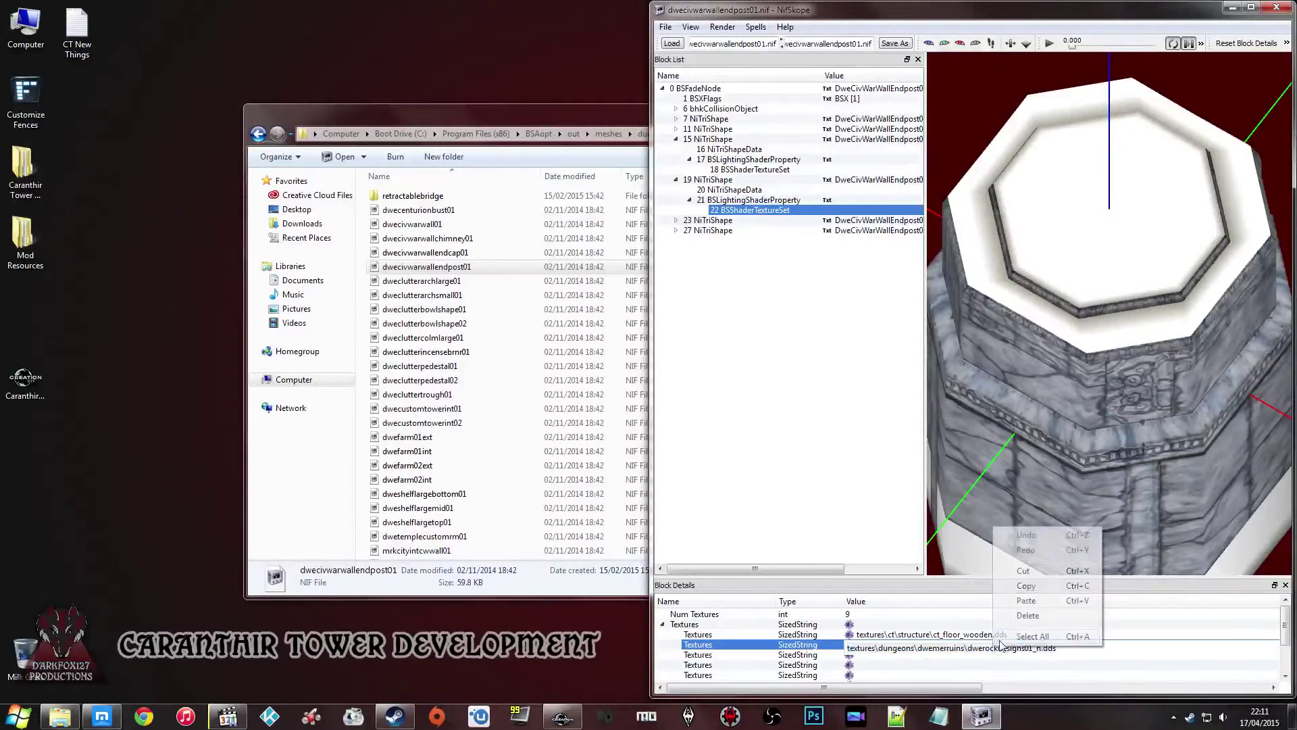
click(1027, 602)
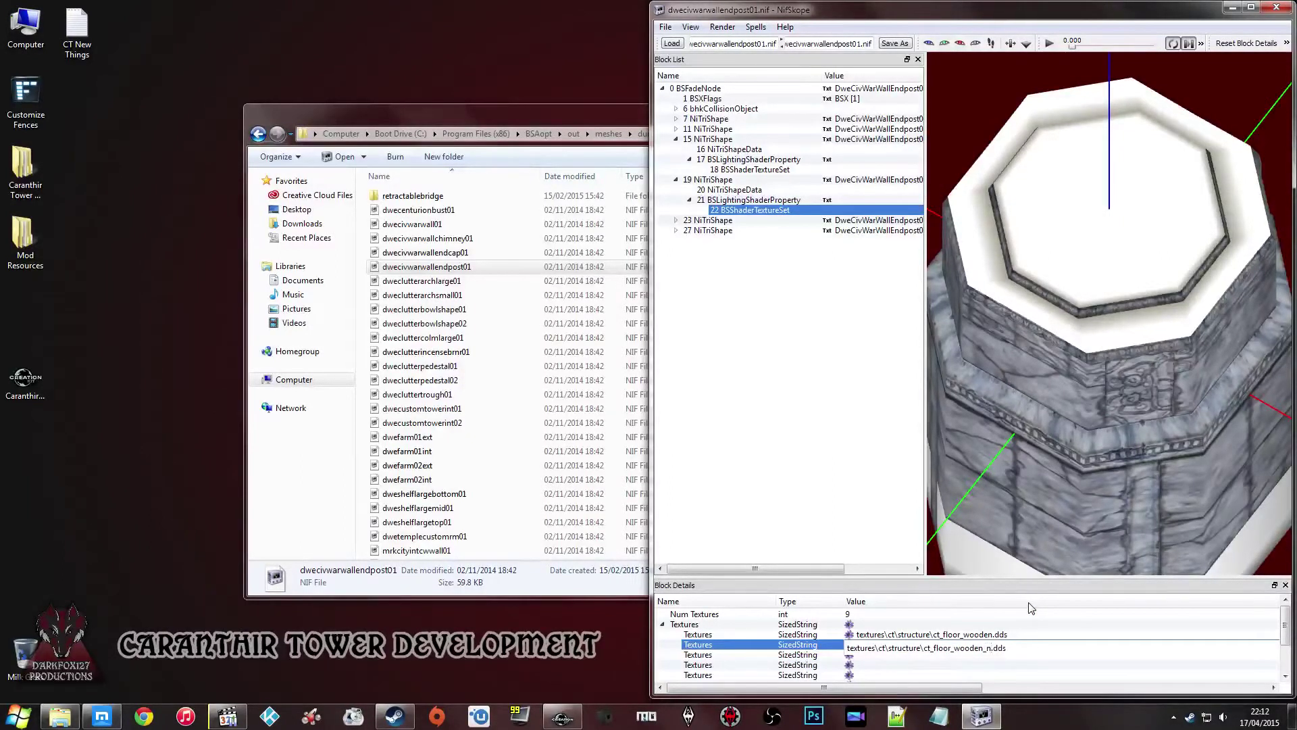
click(1013, 673)
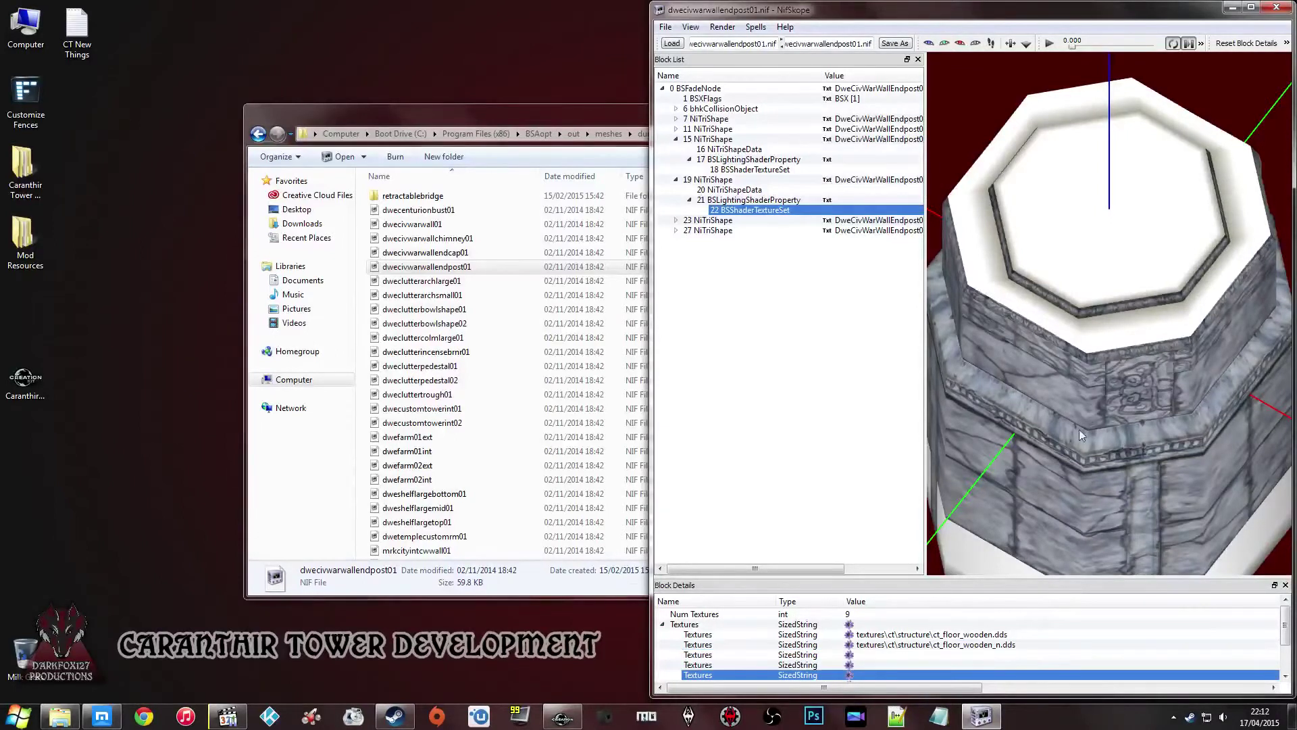
- Start saving the column mesh as a new file and browse to Skyrim's Data\Meshes\CT\Structure\Interior\Misc folder
drag(1005, 431, 1041, 332)
scroll(1056, 326, down, 2)
click(894, 44)
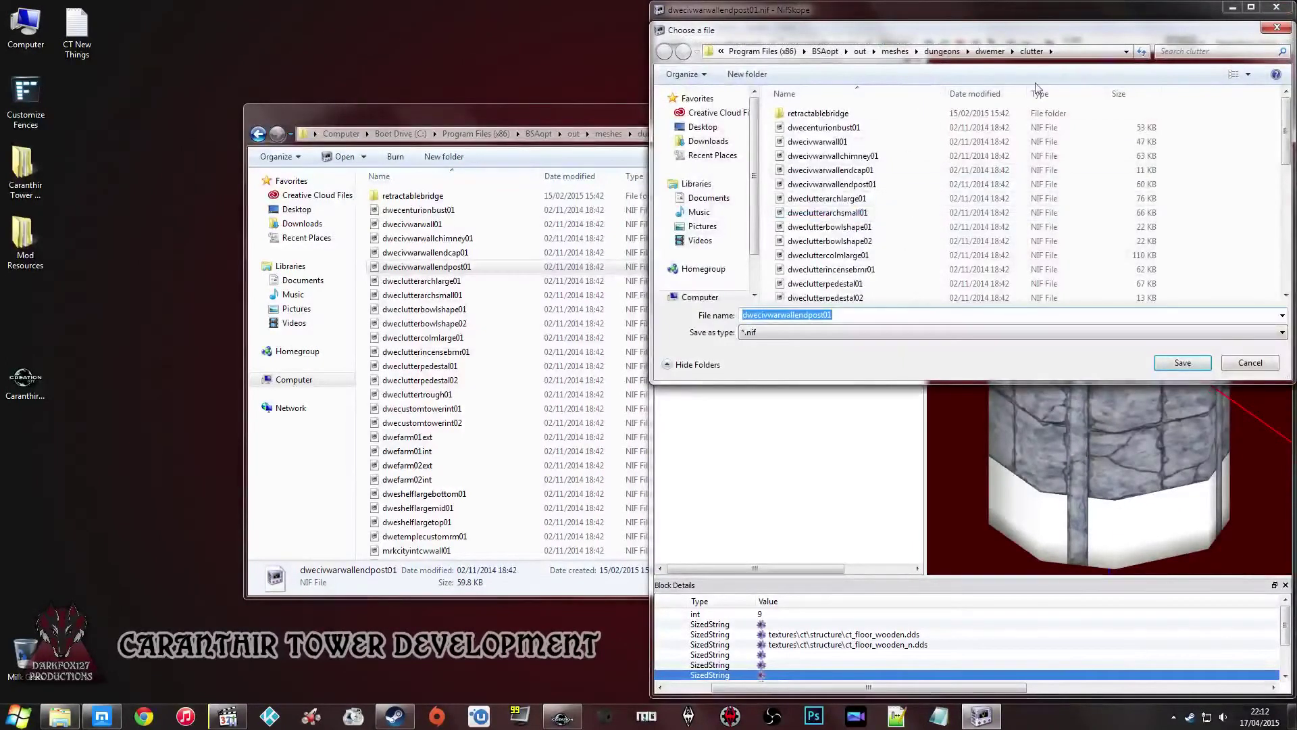
click(700, 127)
scroll(959, 222, down, 3)
double_click(827, 284)
double_click(835, 154)
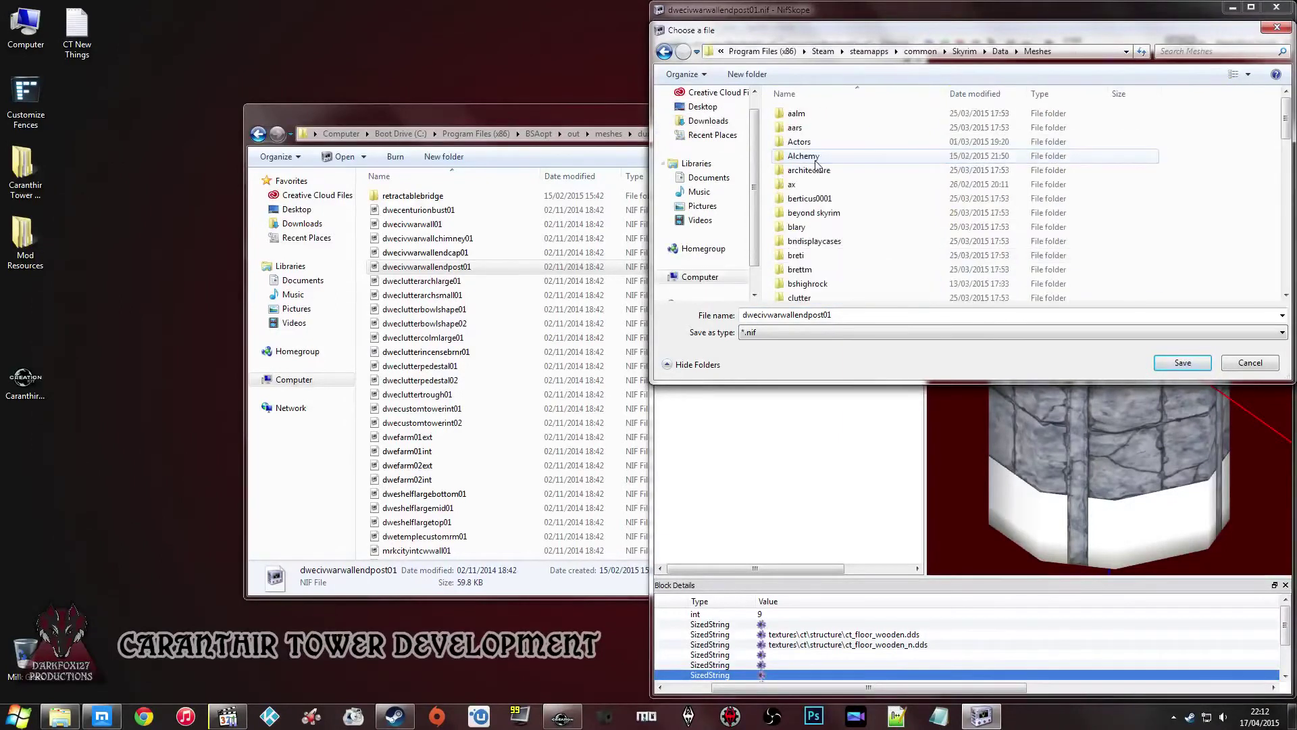
key(Return)
double_click(807, 280)
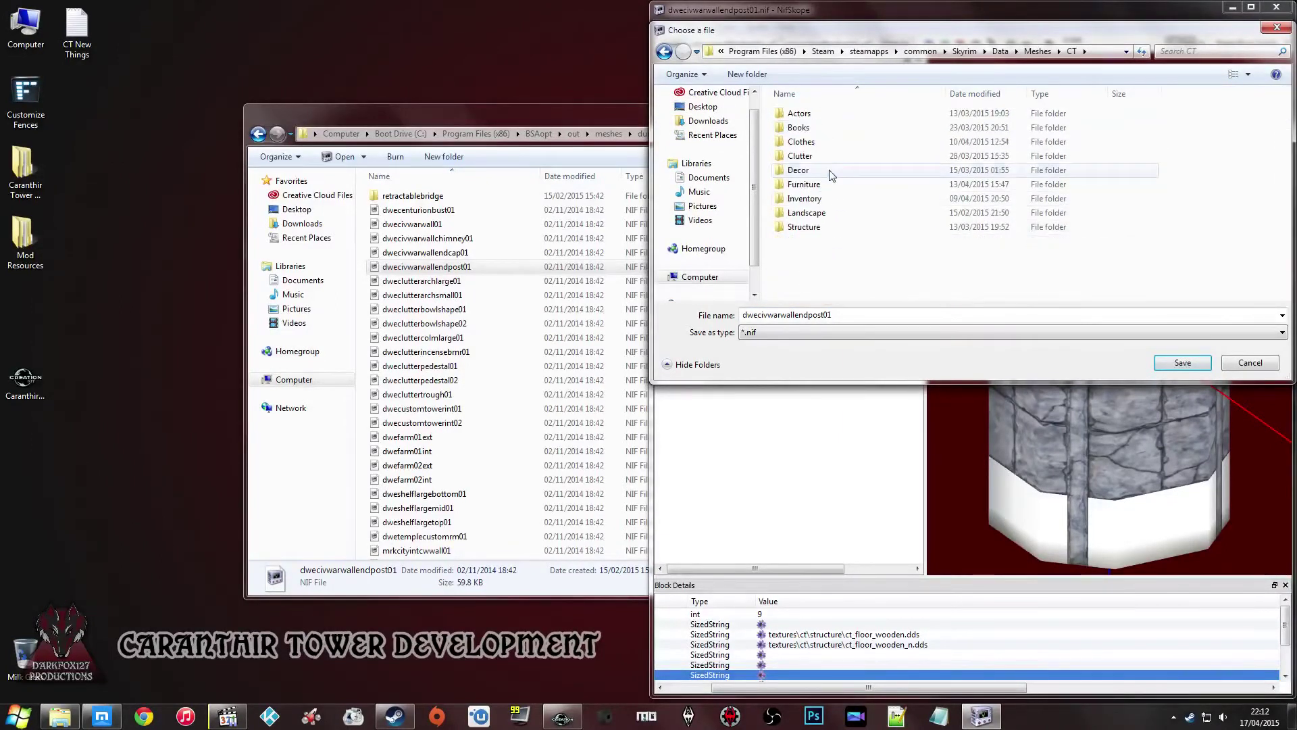
double_click(804, 227)
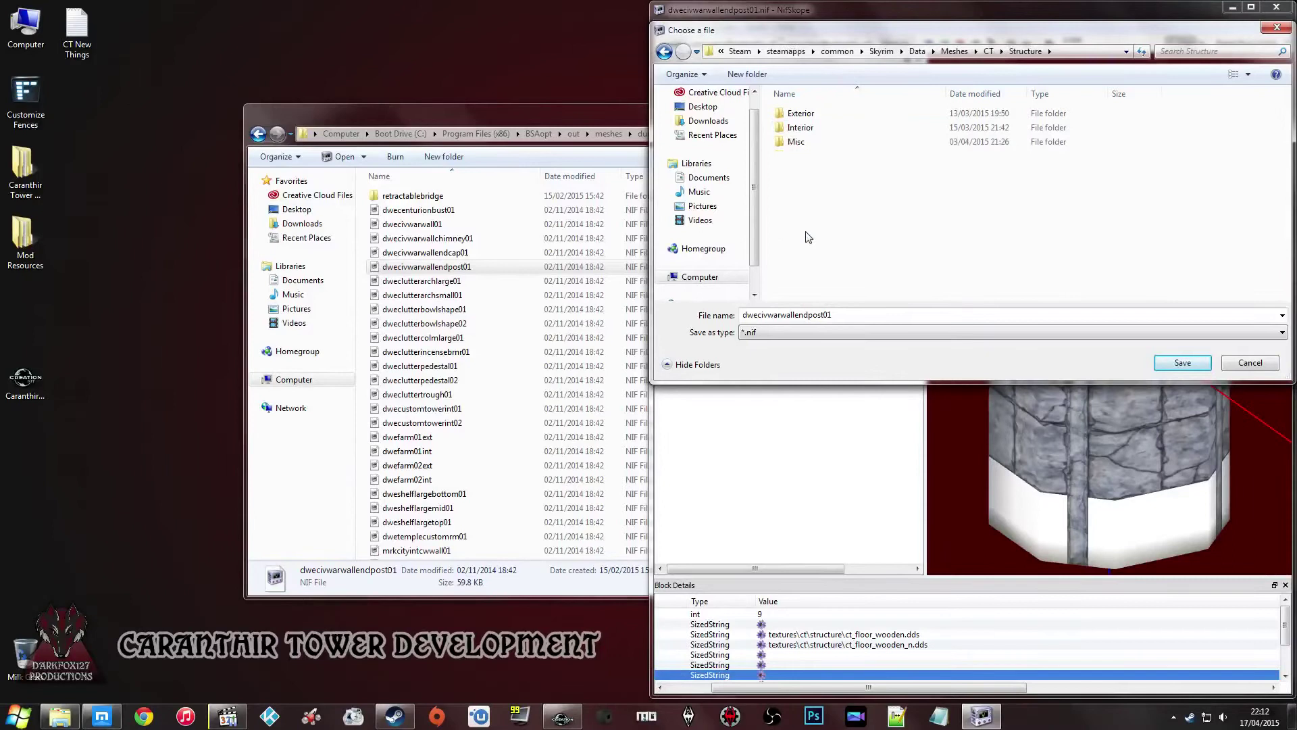
double_click(807, 128)
click(817, 184)
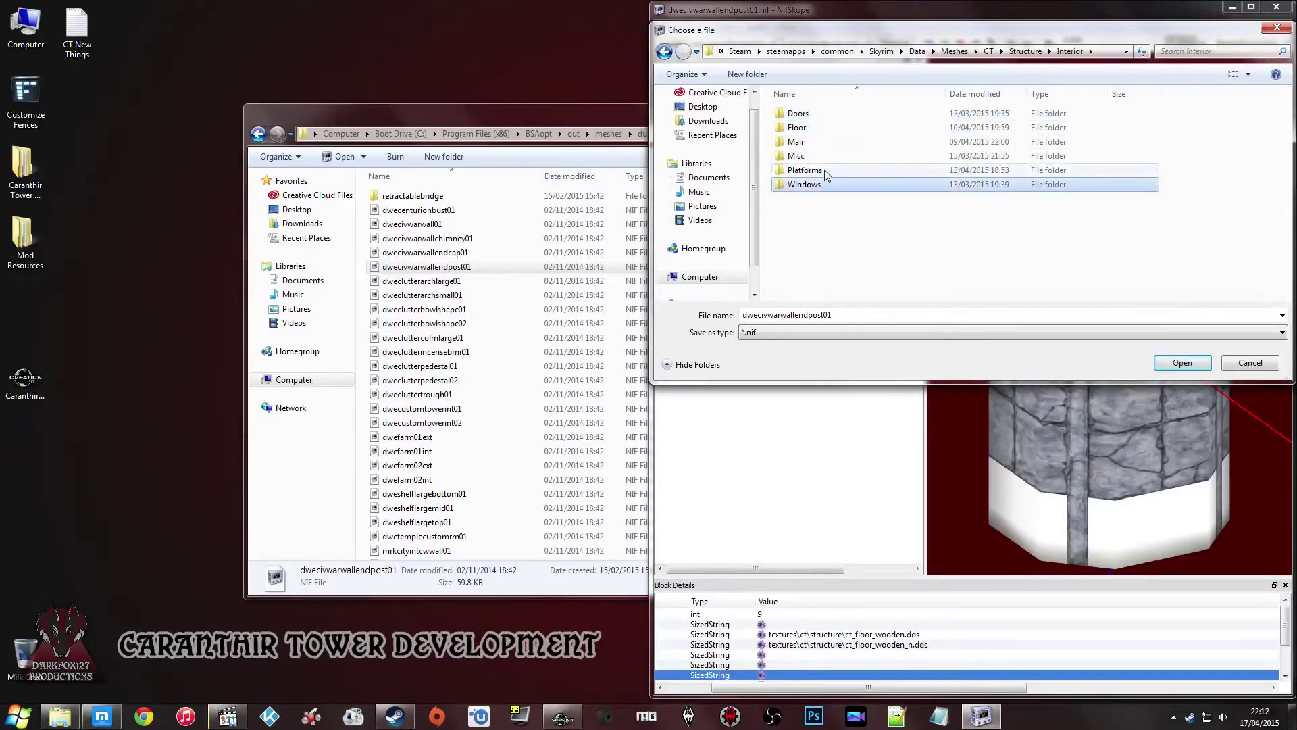
double_click(826, 158)
click(826, 160)
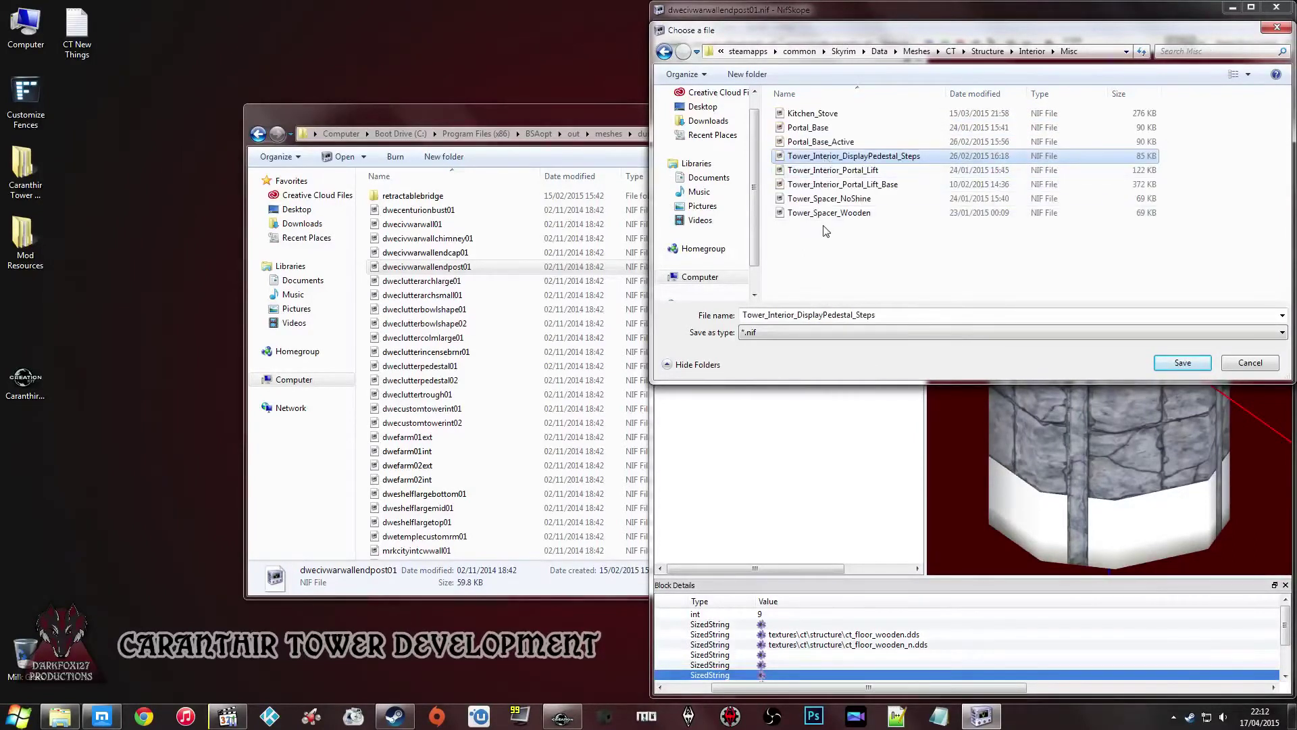
- Save the column mesh as Column_01 in the Misc folder and return to the Creation Kit
click(825, 200)
double_click(851, 312)
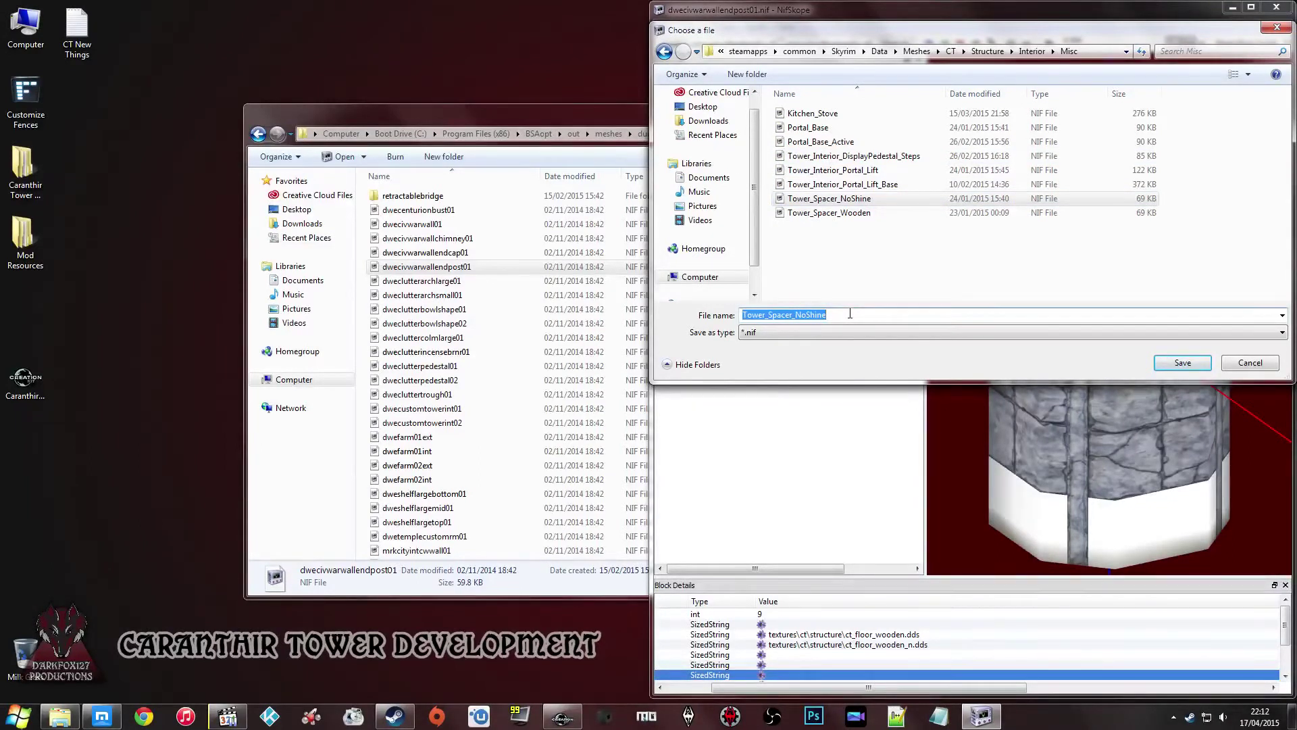
text(Column_01)
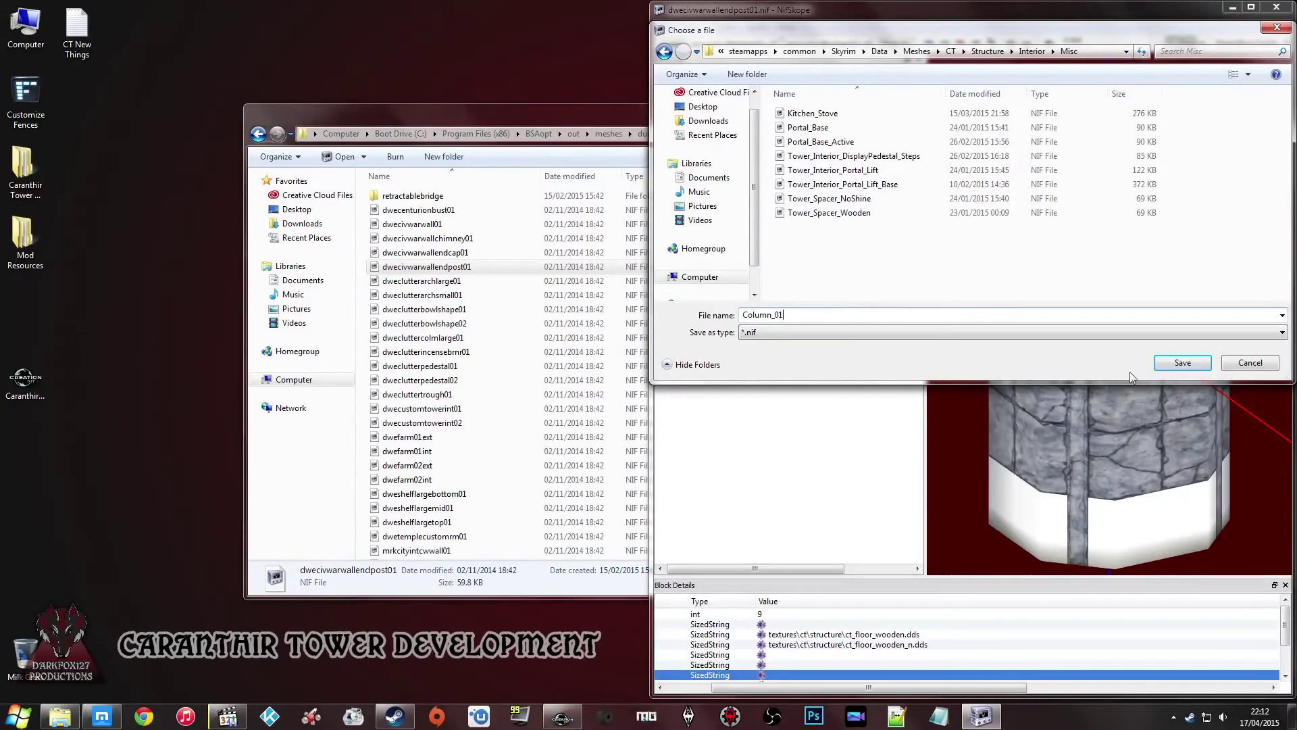
click(1187, 363)
click(1263, 8)
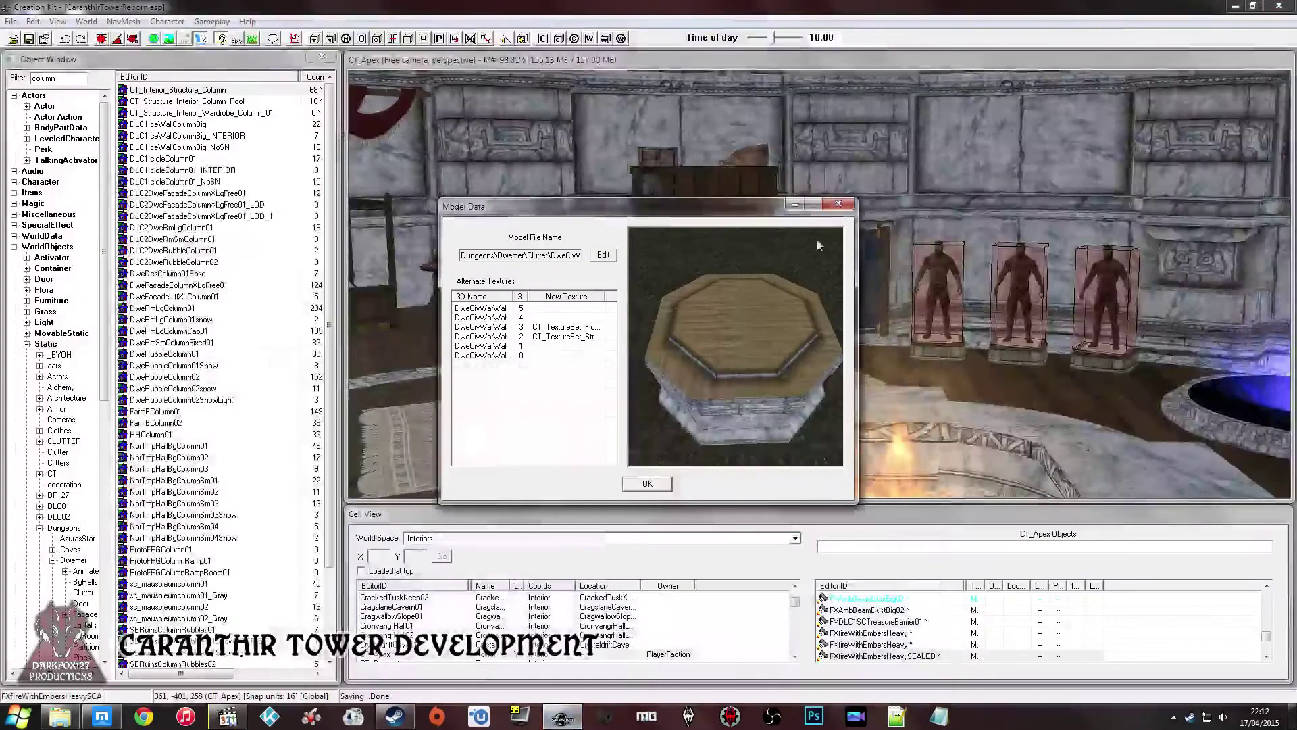
- Set the column static's model to Column_01.nif from the CT\Structure\Interior\Misc meshes folder
click(604, 256)
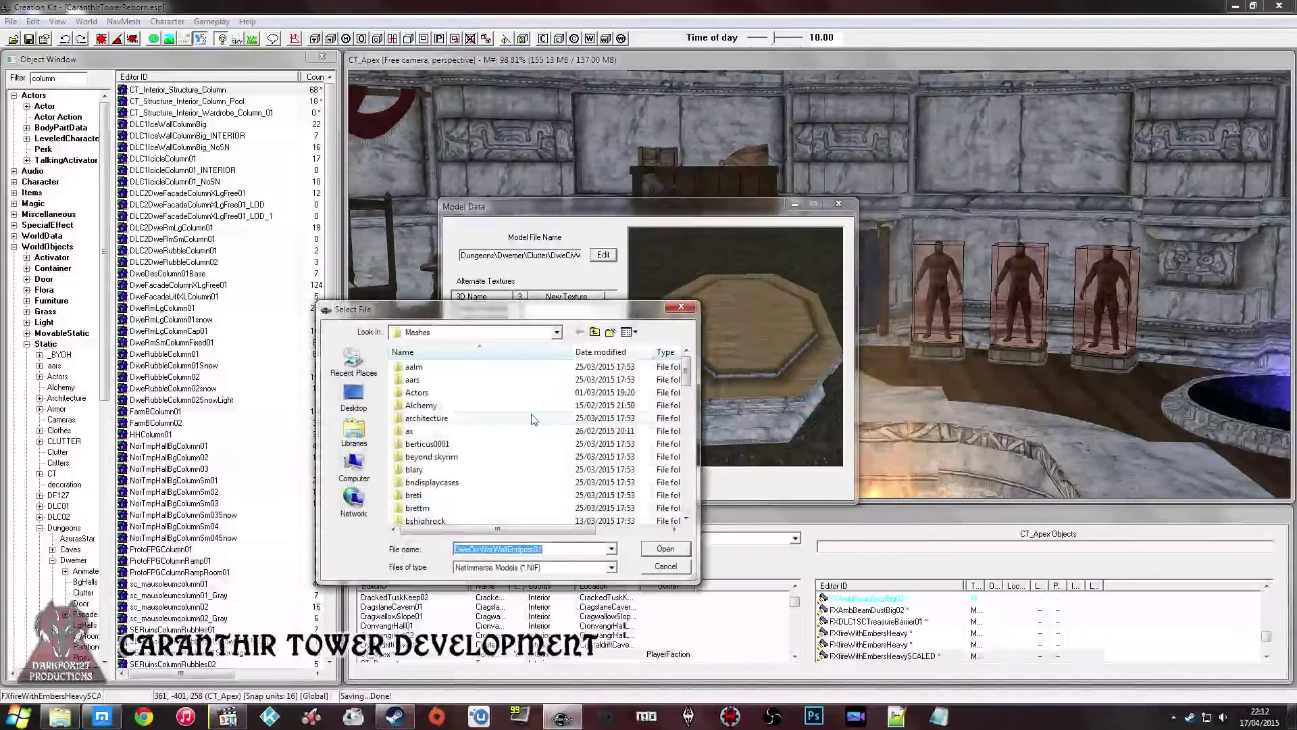
double_click(458, 455)
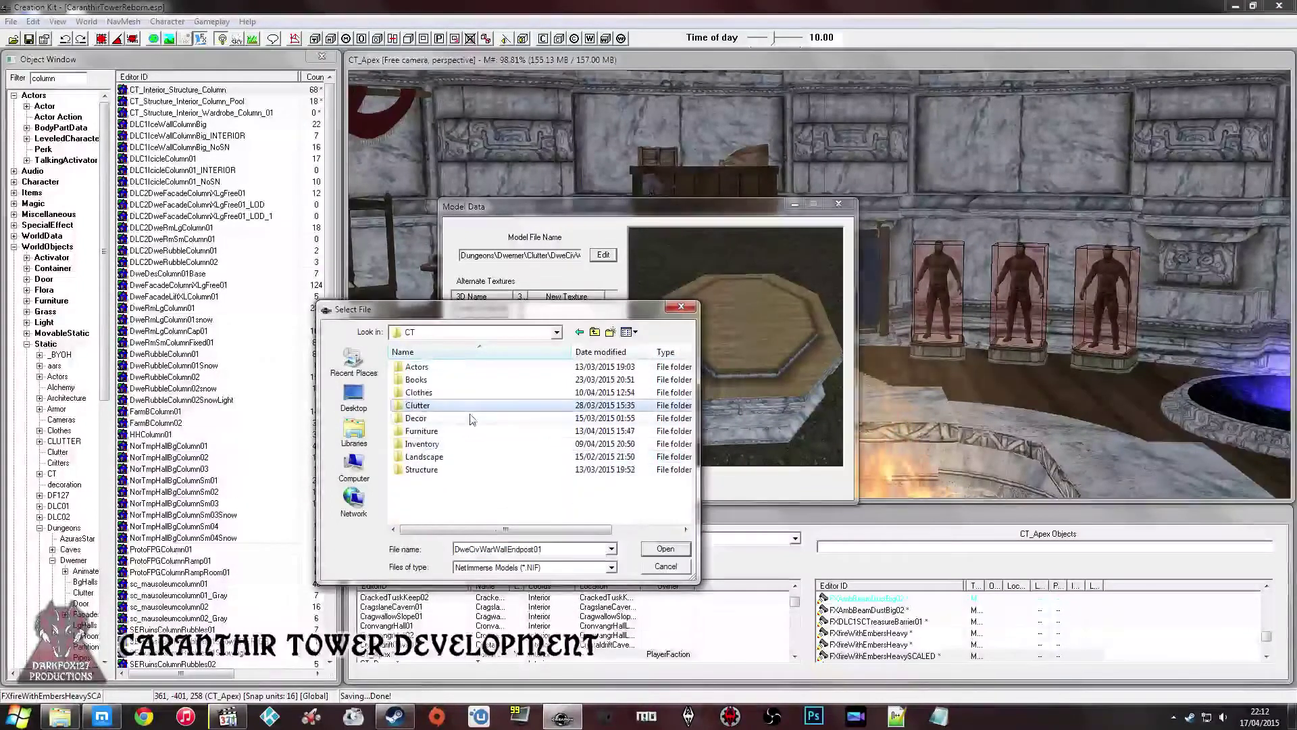
double_click(443, 467)
double_click(449, 392)
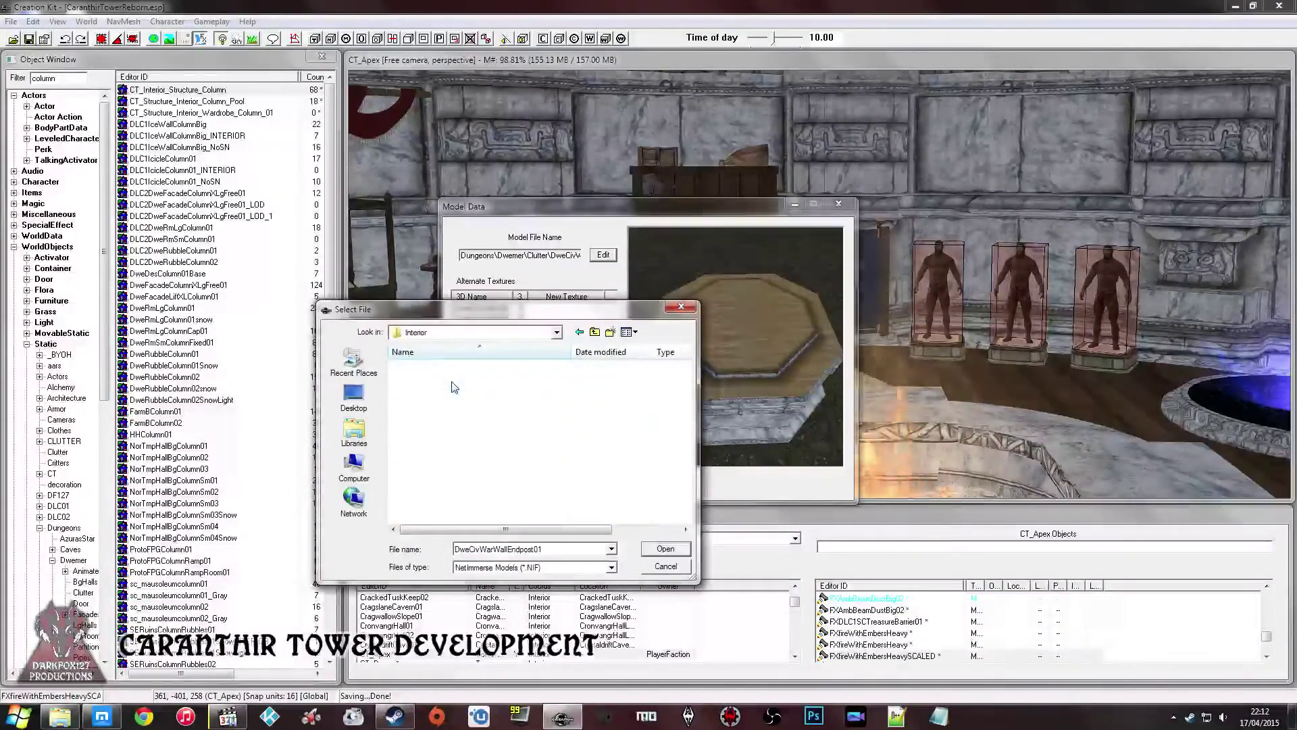
double_click(414, 405)
click(426, 366)
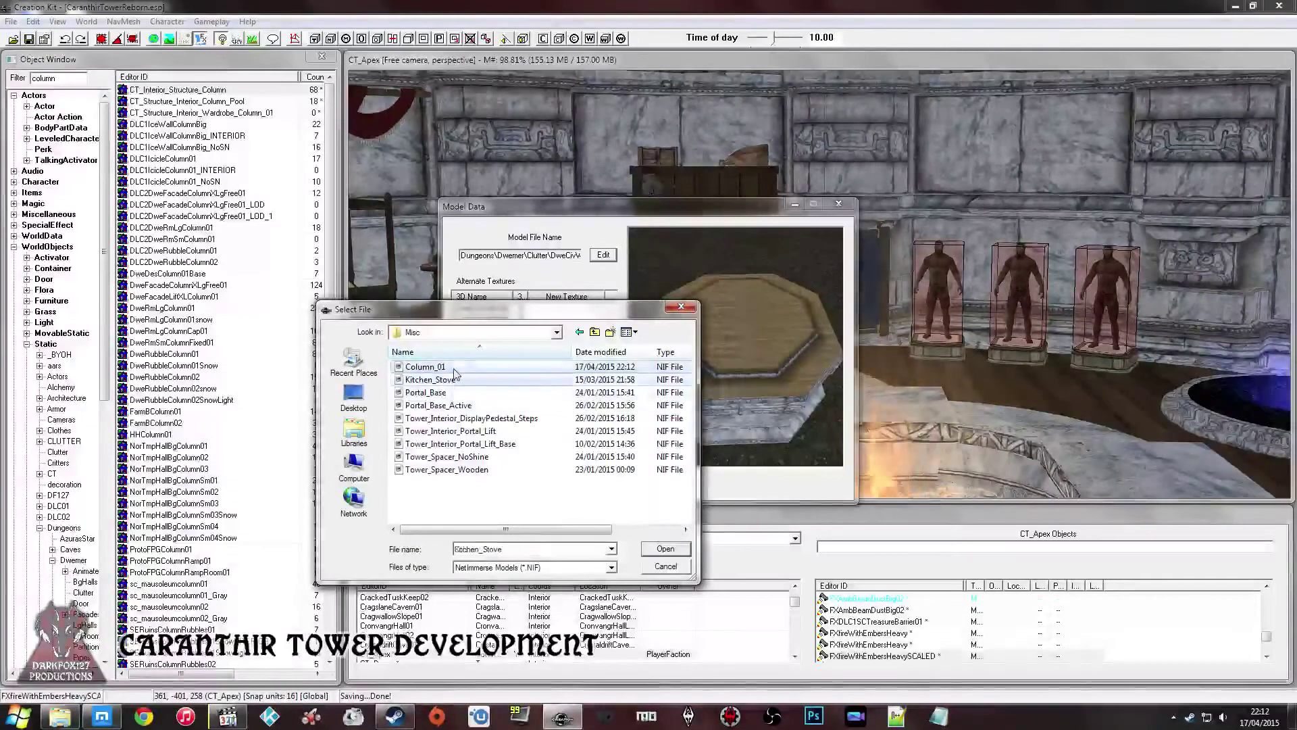
click(666, 550)
click(651, 477)
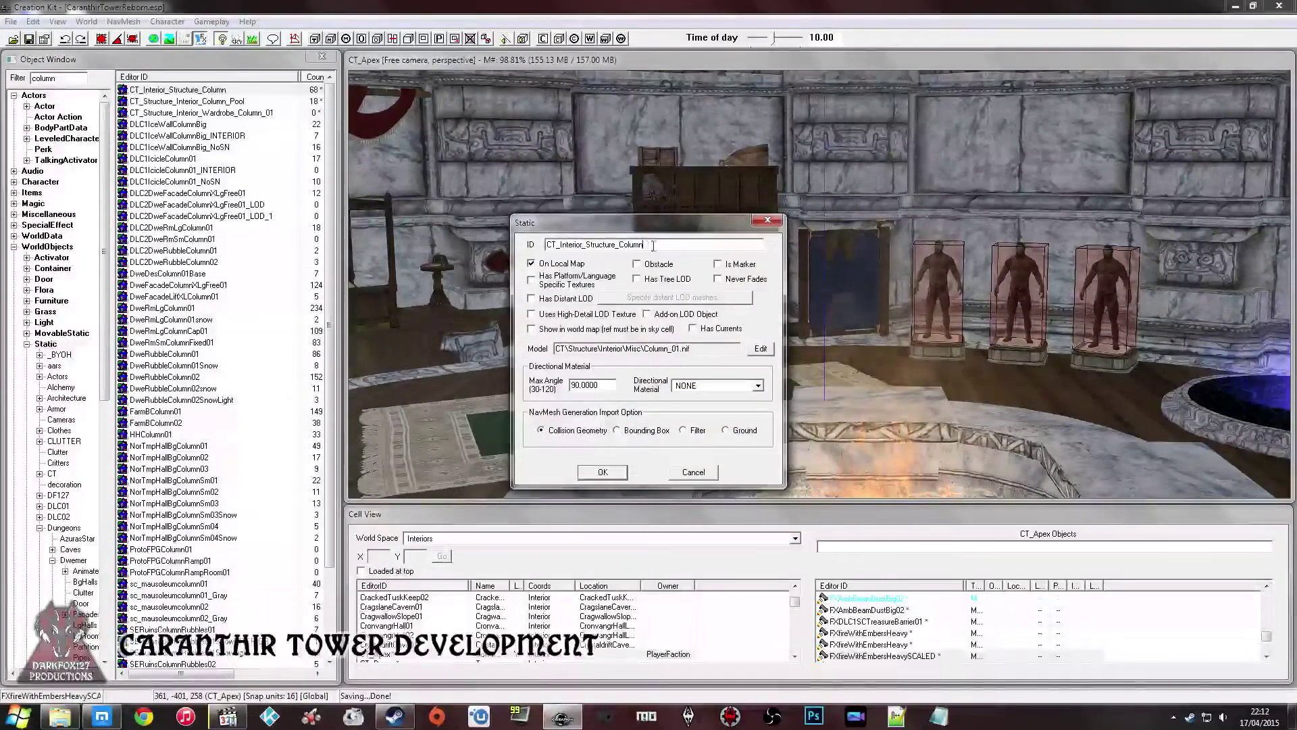
- Change the static's ID to CT_Interior_Structure_Column_Wooden and save it as a new object
click(686, 246)
text(_Wooden)
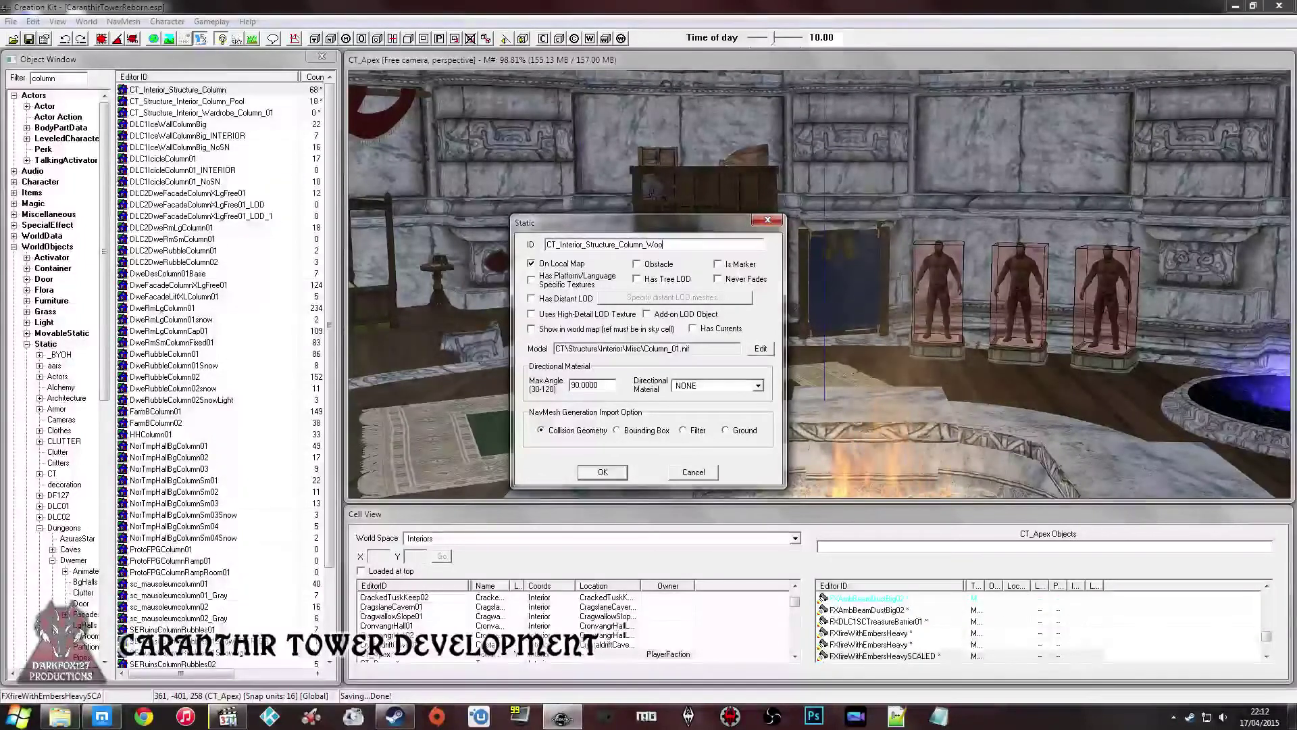
key(Return)
key(Return)
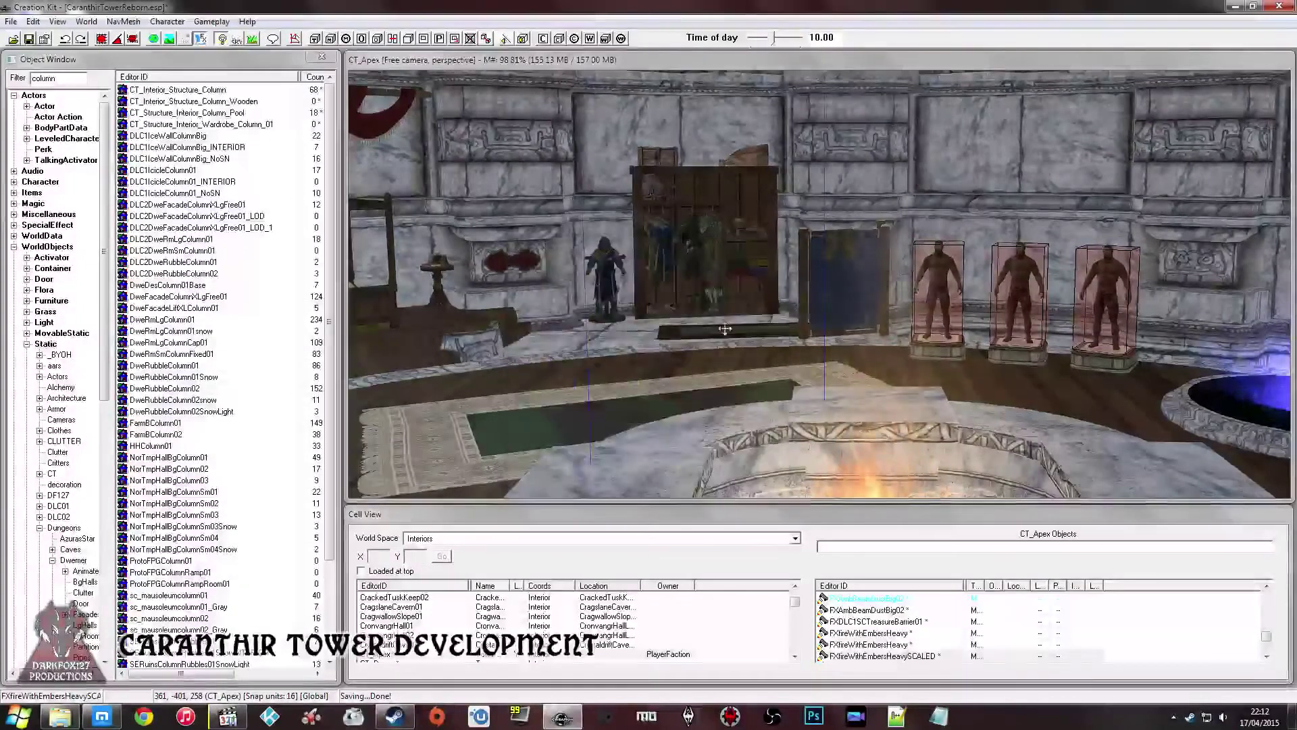
- Load the CT_Dorms interior cell in the render window
scroll(721, 318, down, 2)
key(shift)
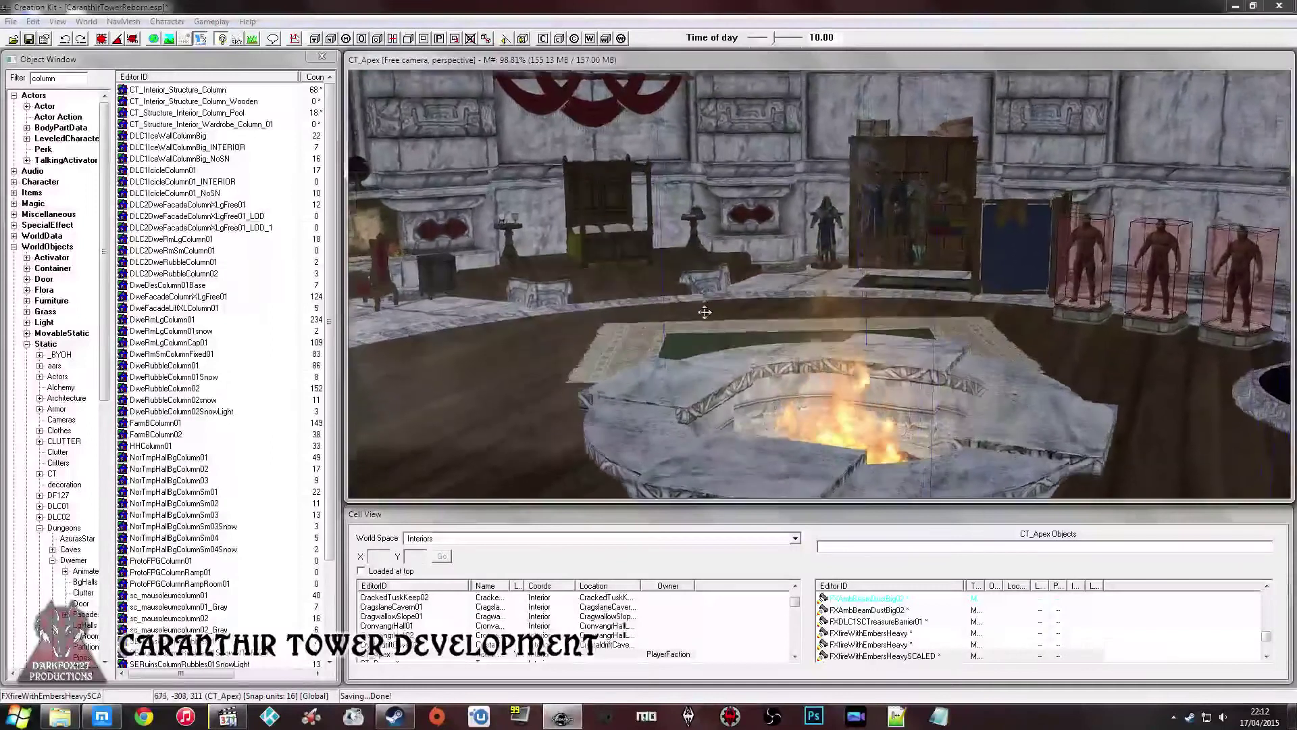
click(406, 654)
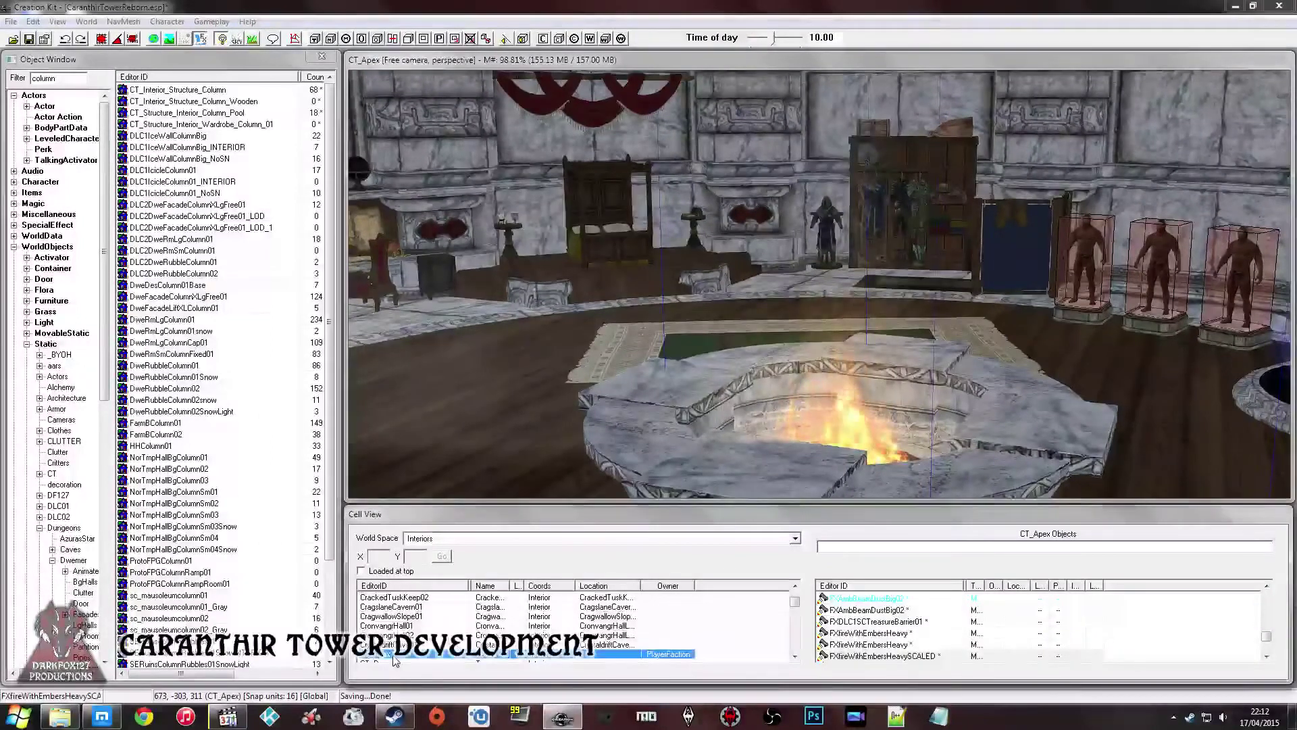
scroll(405, 635, down, 1)
double_click(405, 635)
click(777, 255)
scroll(777, 255, down, 3)
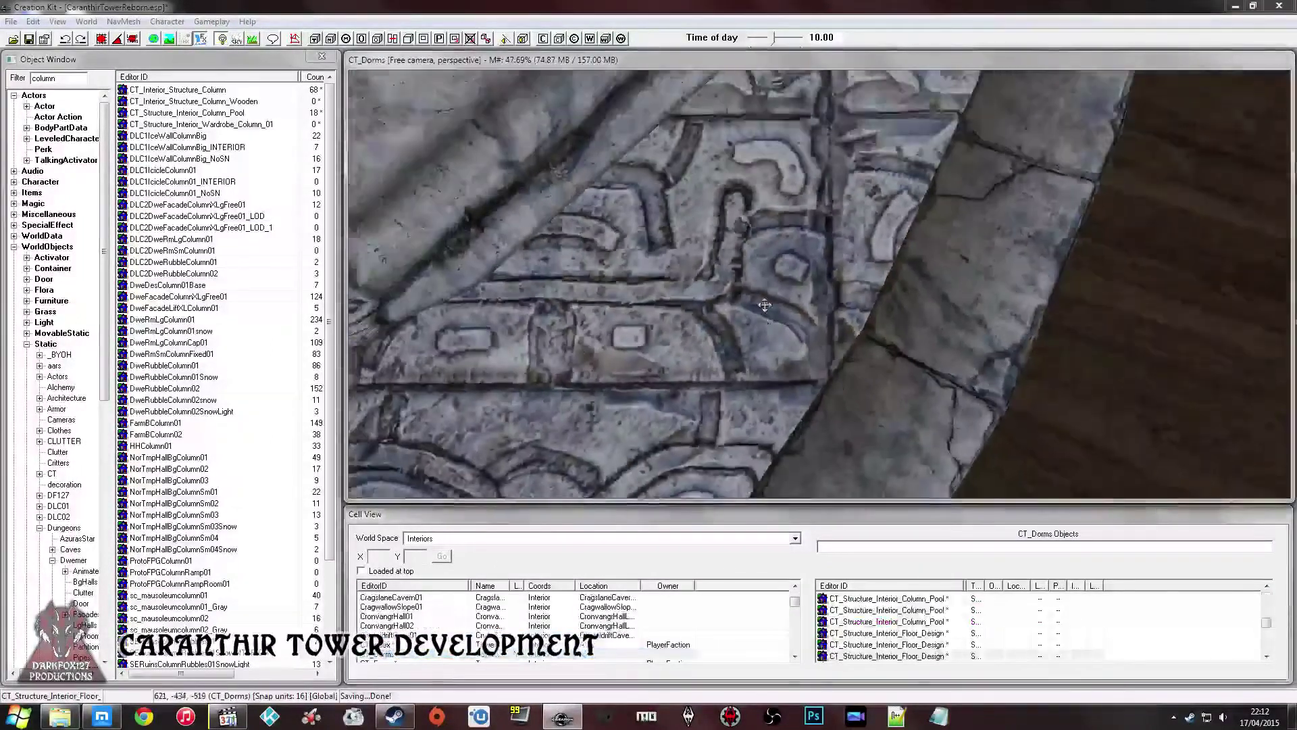
- Check the base object of the stone column beside the CT_Dorms pool, leaving its settings as they are
key(shift)
click(833, 317)
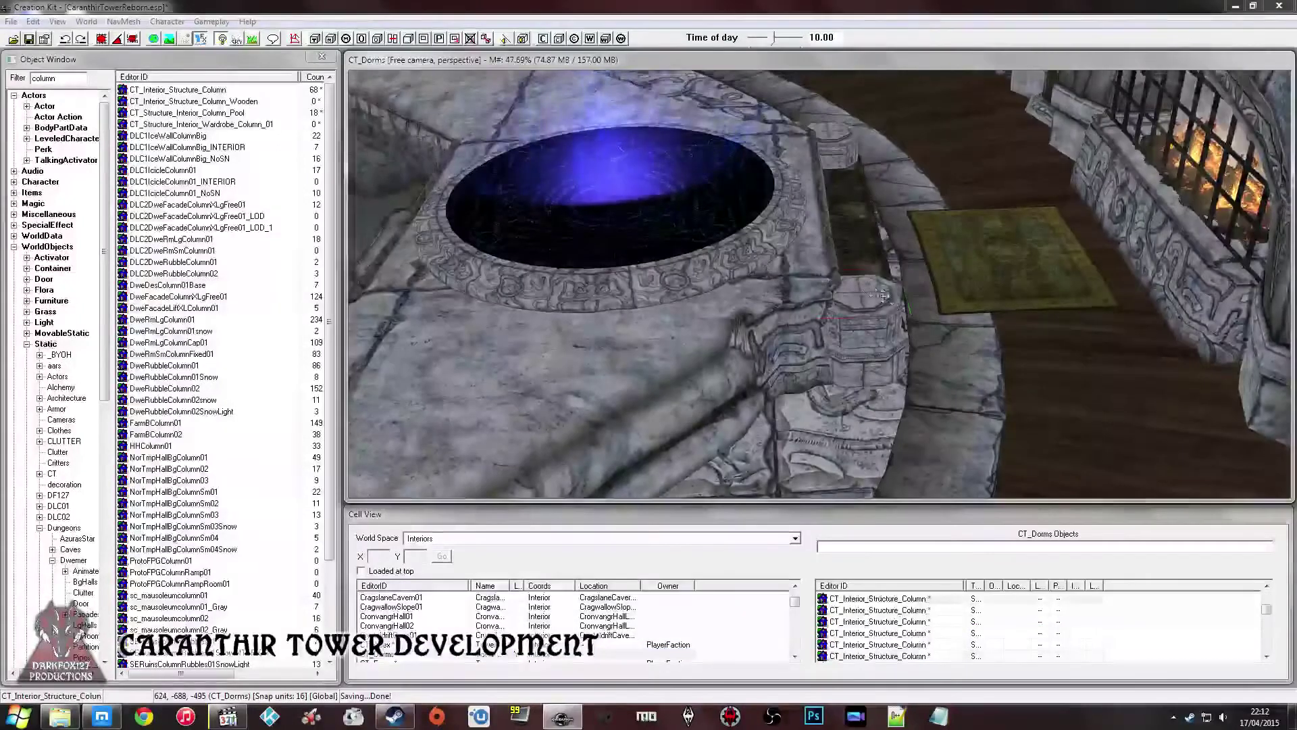
key(shift)
scroll(819, 307, up, 2)
double_click(818, 307)
click(737, 233)
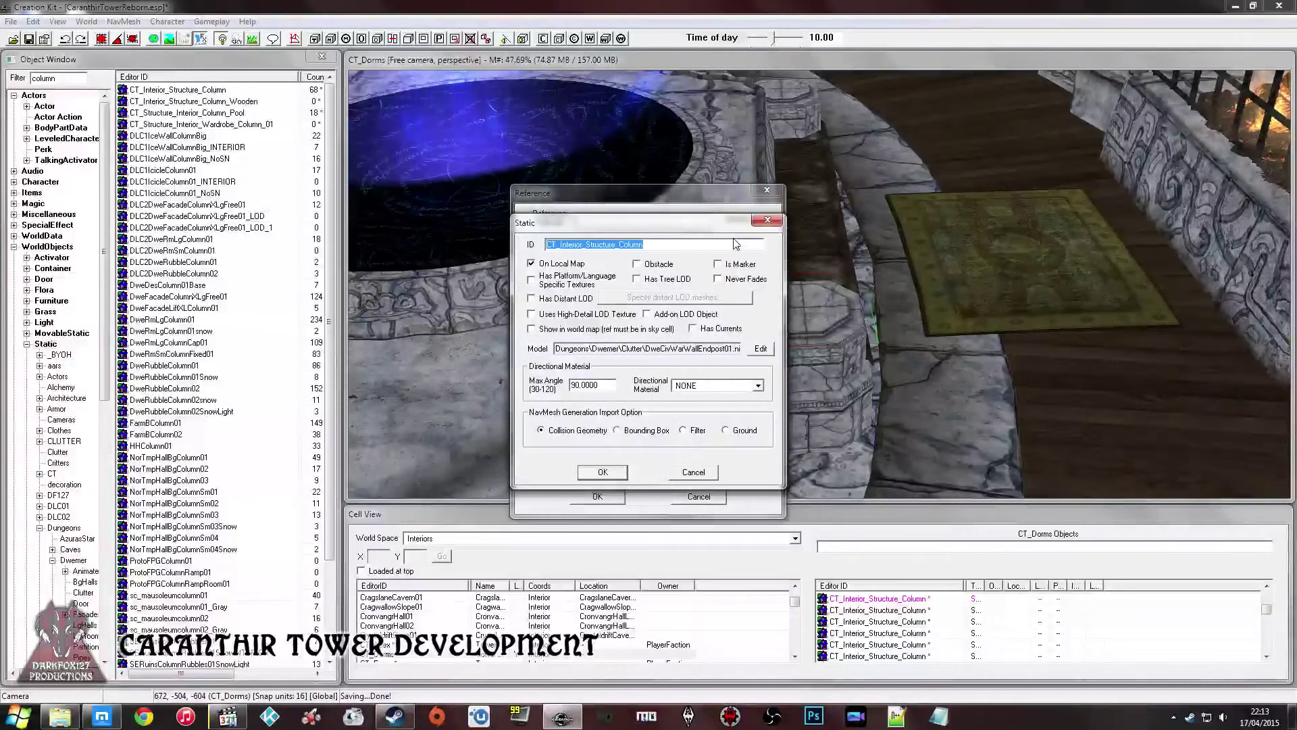
click(693, 471)
click(698, 496)
- Replace the two selected bench-end columns with CT_Interior_Structure_Column_Wooden using Search & Replace limited to the selection
key(shift)
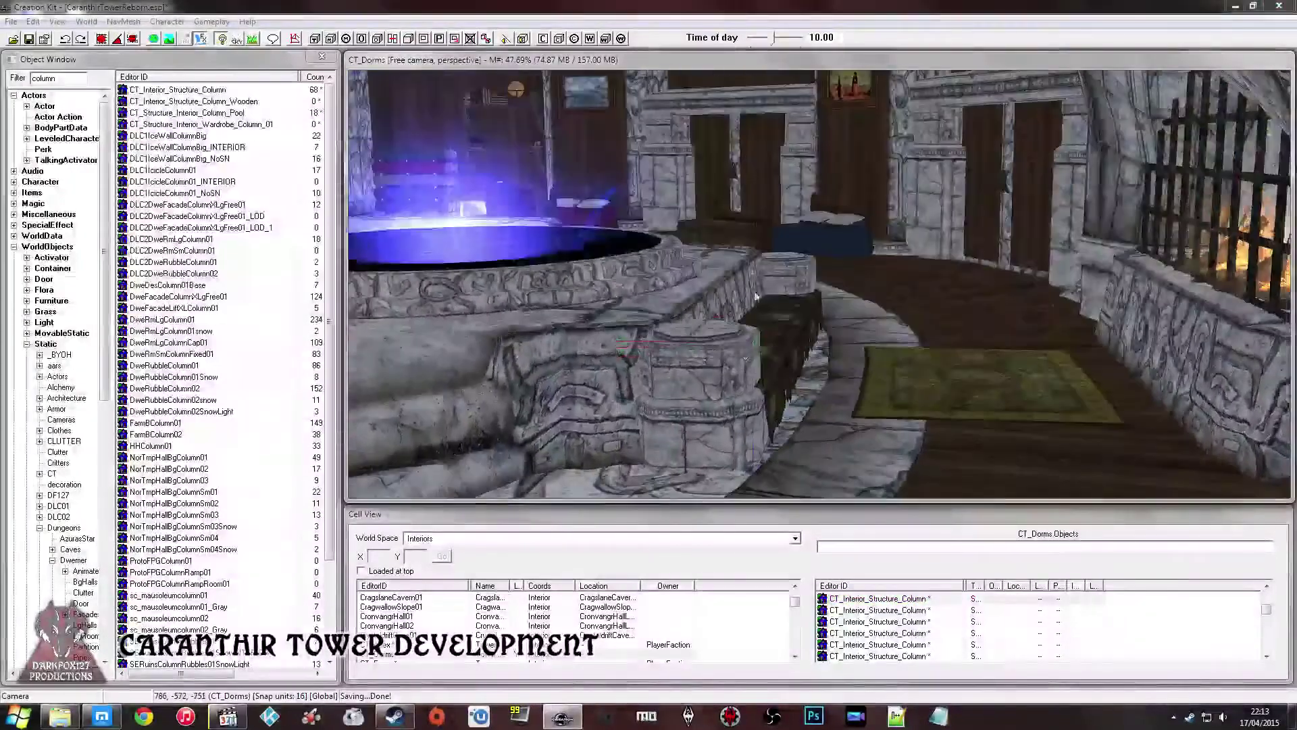
ctrl+click(790, 271)
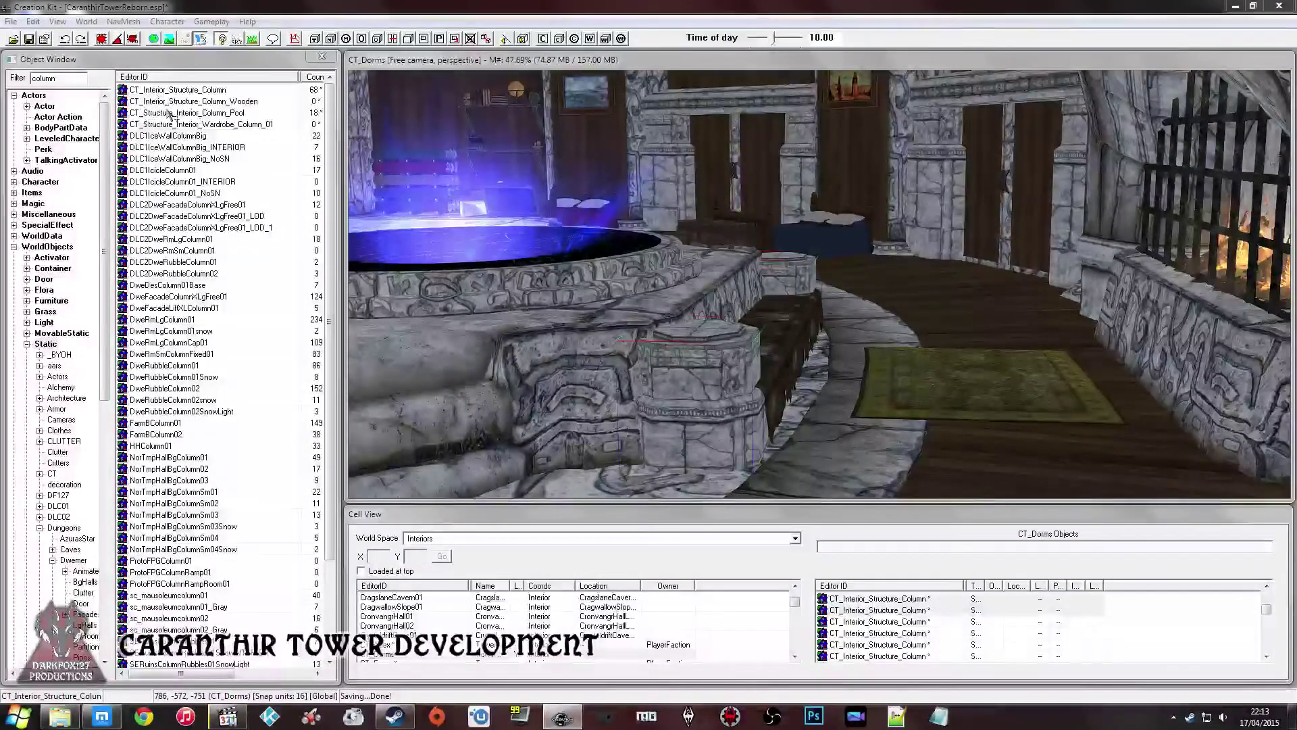
key(ctrl+h)
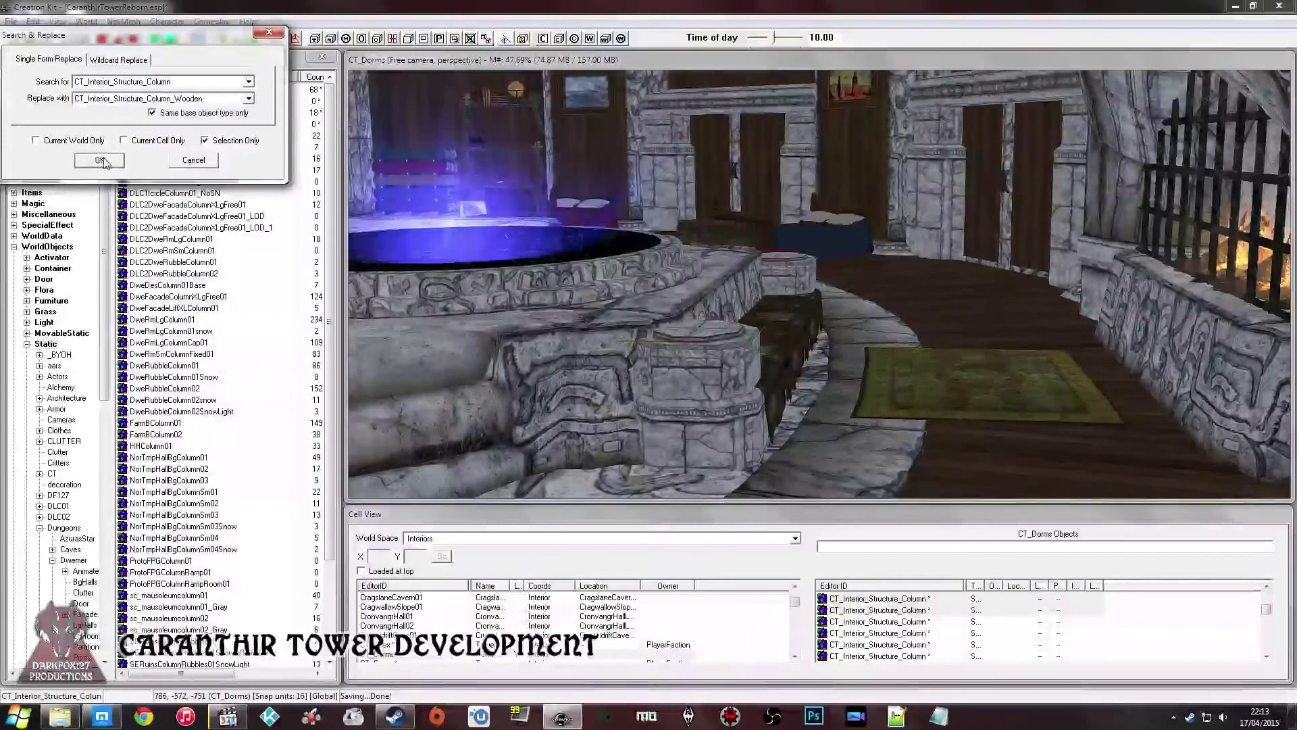
click(99, 160)
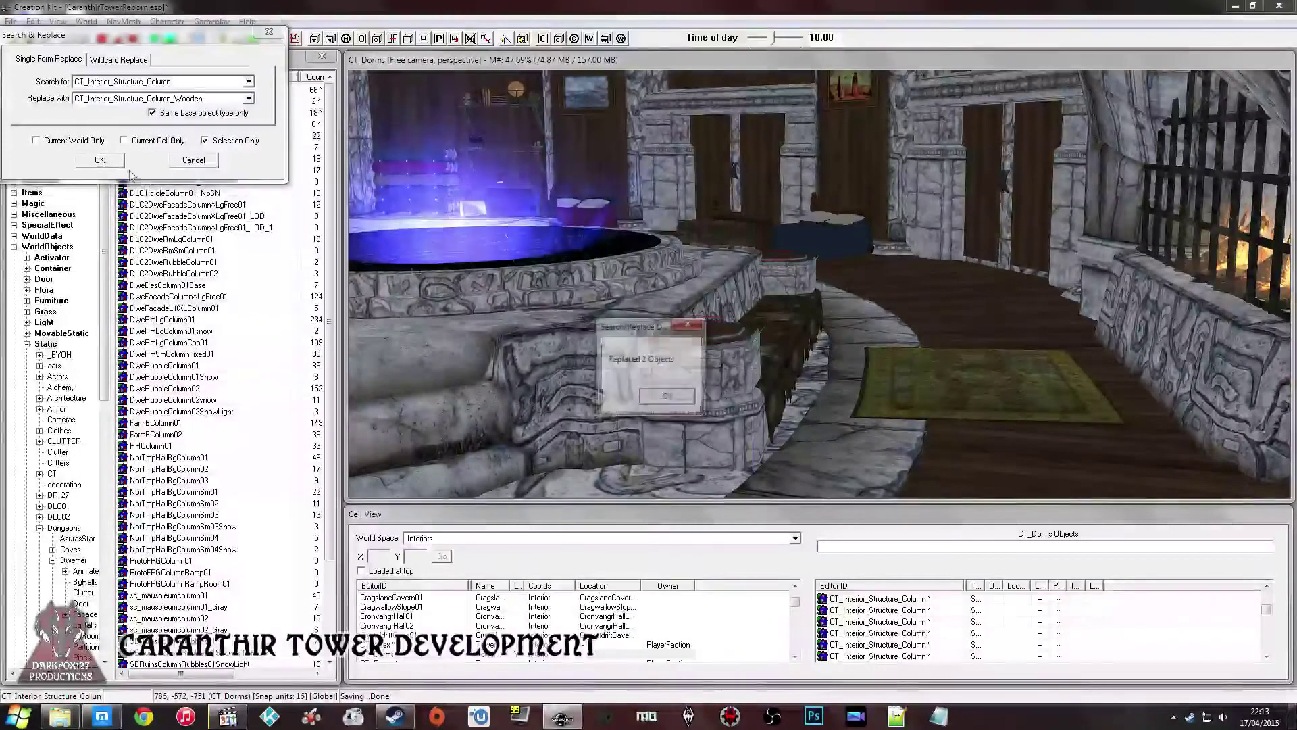
click(667, 397)
- Delete the brown bench material piece nearest the wooden-topped column in CT_Dorms
shift+middle_drag(692, 323, 495, 300)
scroll(683, 318, up, 10)
drag(611, 257, 614, 275)
shift+middle_drag(613, 275, 644, 303)
scroll(686, 256, up, 3)
click(756, 305)
key(Delete)
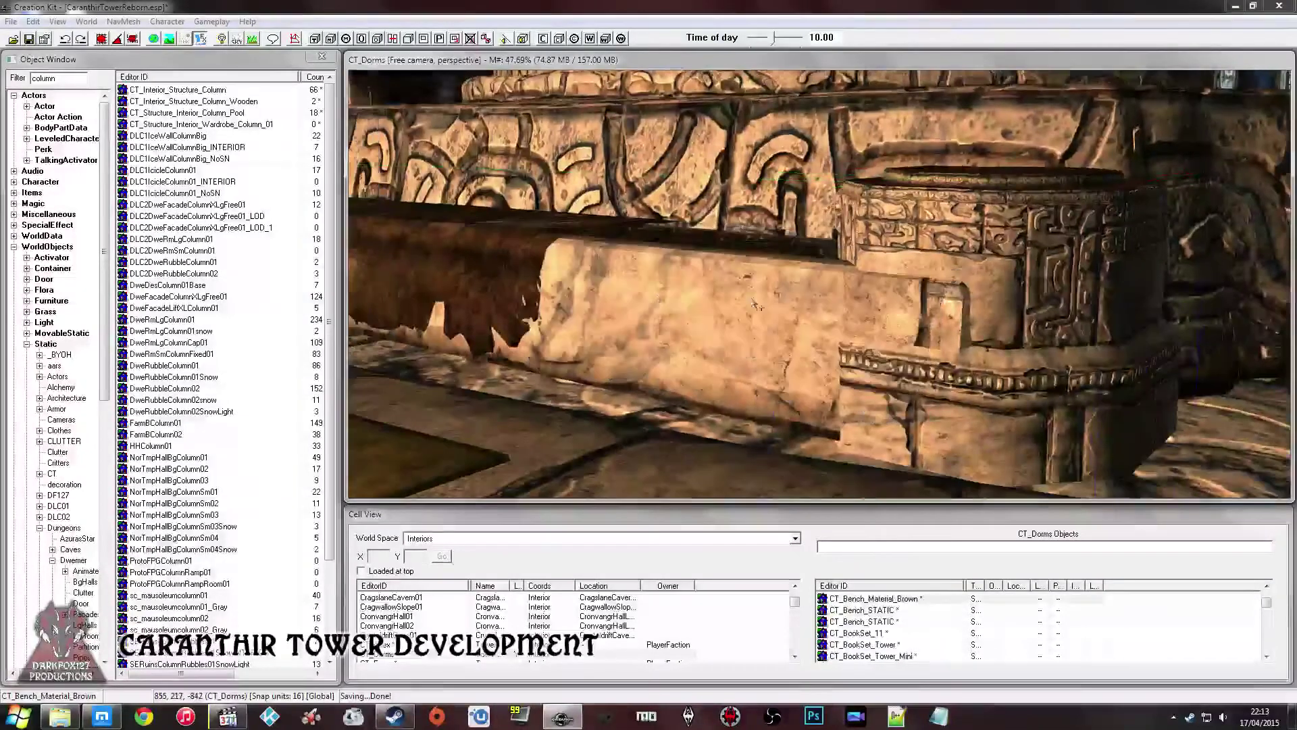
- Check the wooden-topped columns at the ends of the bench and save the plugin
click(925, 246)
shift+middle_drag(925, 245, 1062, 450)
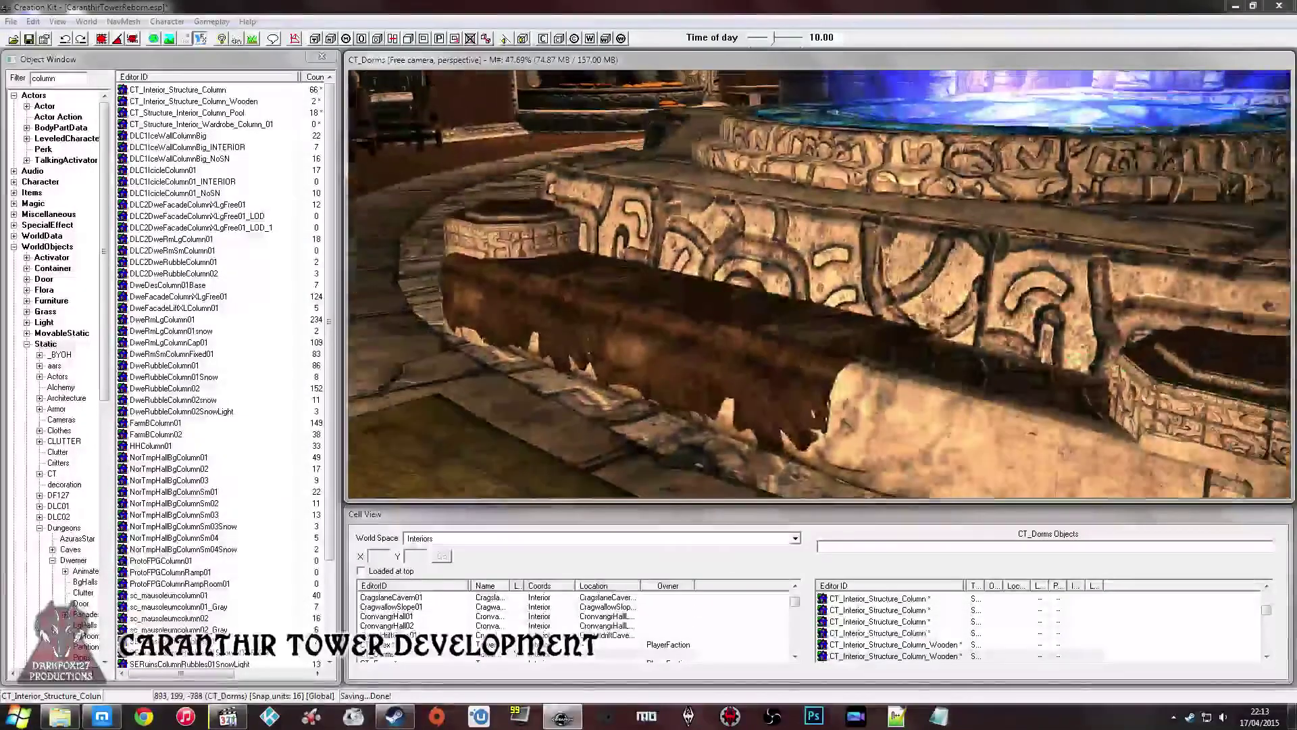
scroll(483, 237, up, 5)
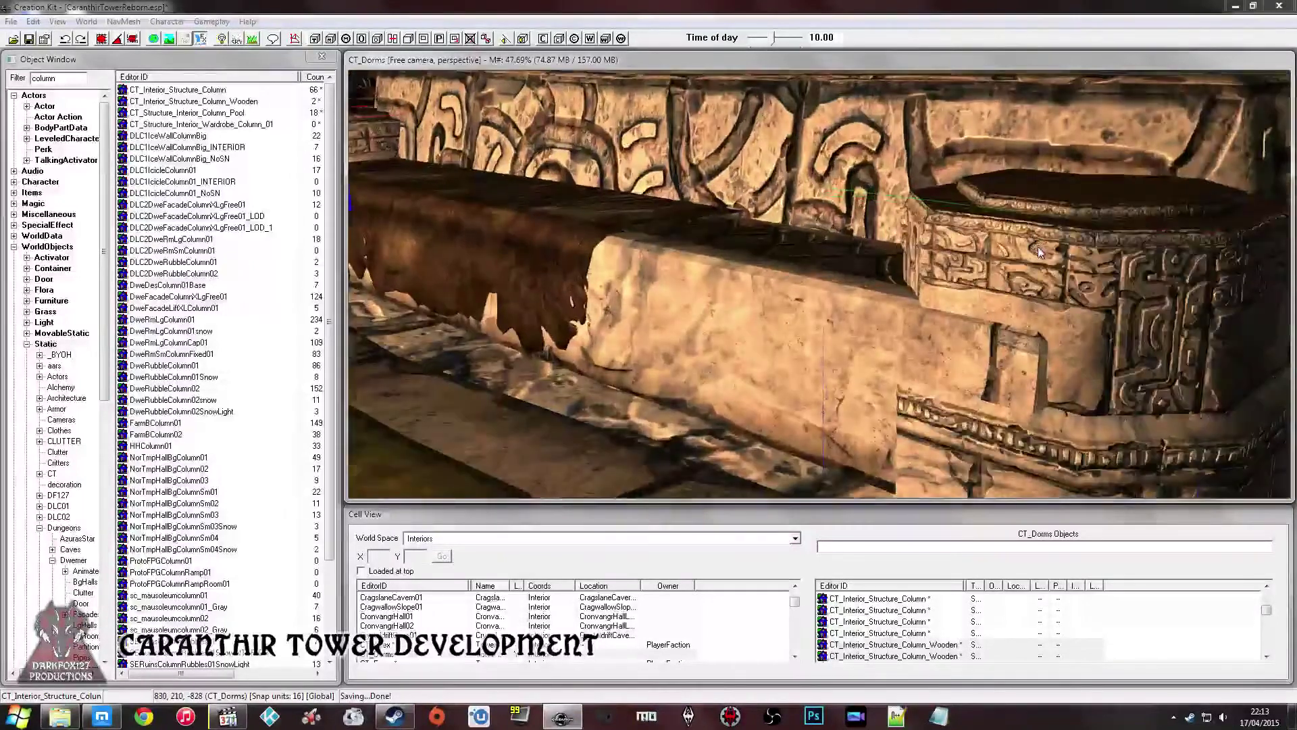
drag(1014, 284, 1013, 229)
middle_drag(1013, 230, 743, 240)
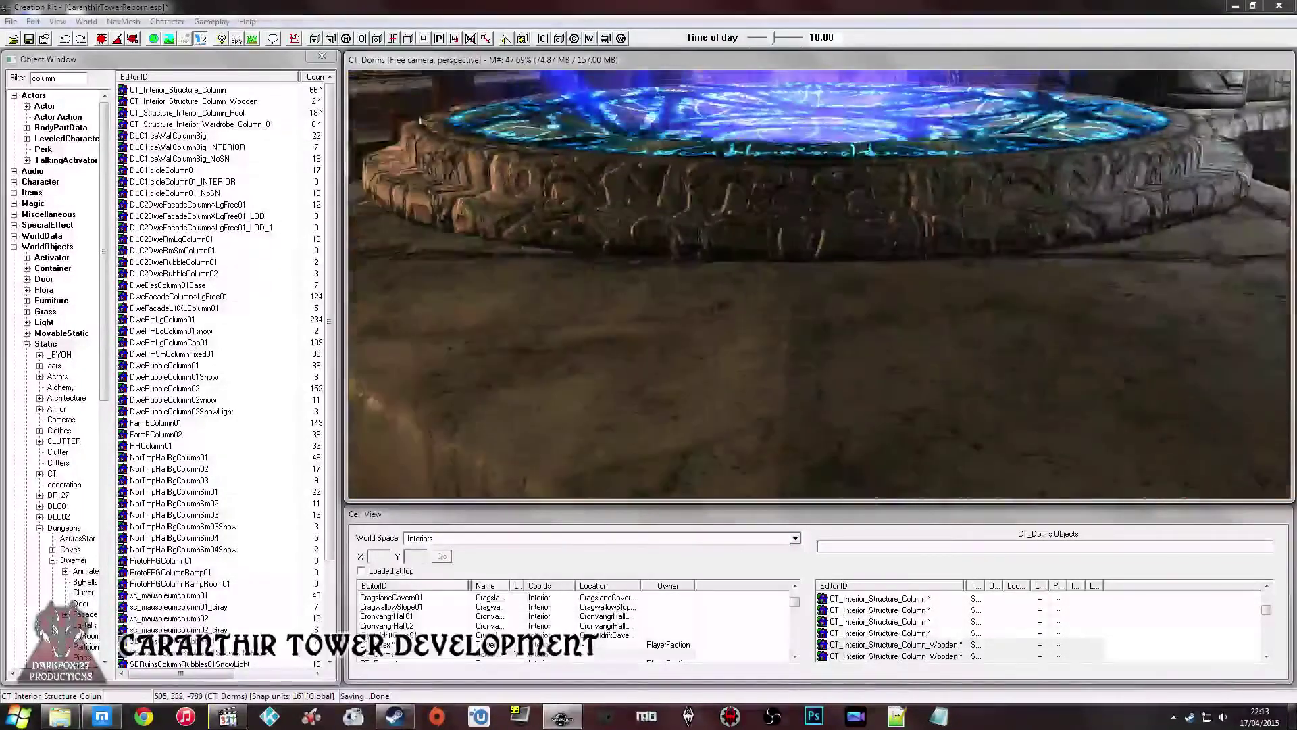
click(27, 38)
middle_drag(614, 200, 634, 195)
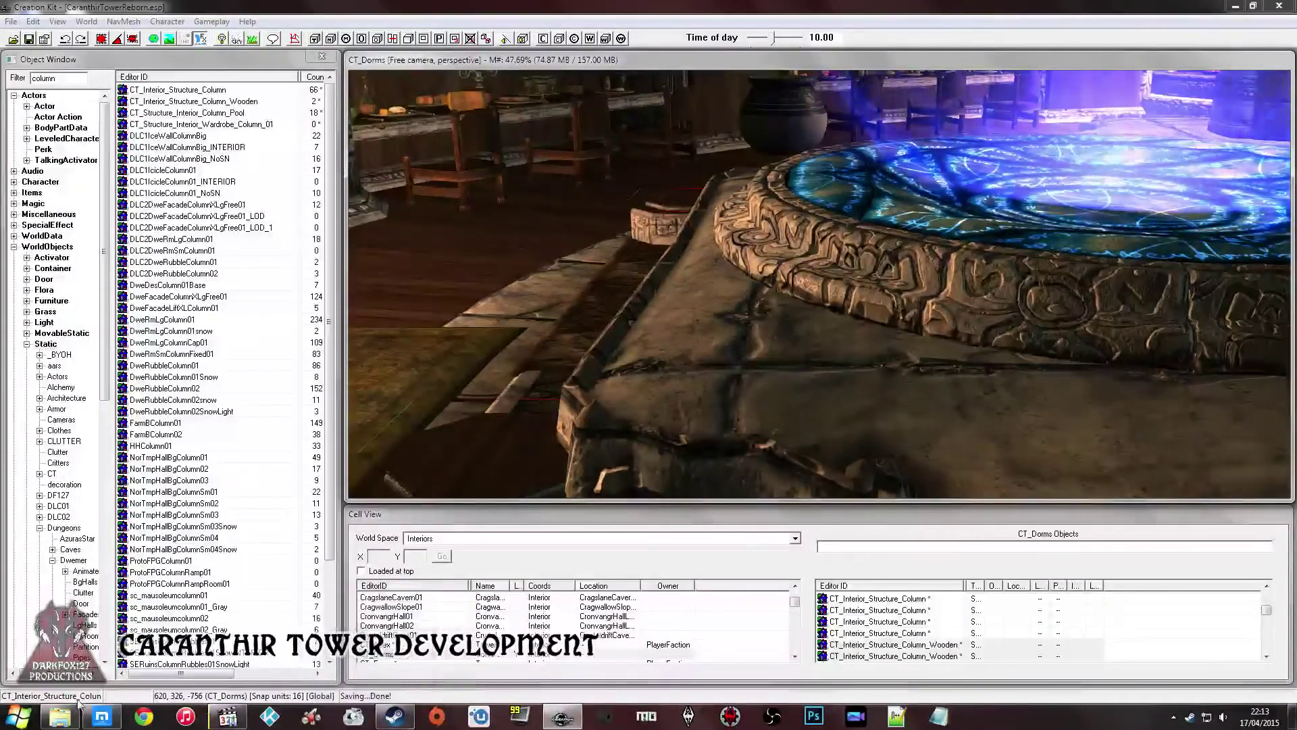
- Switch to the browser to read the Twitch stream chat, and return to the Creation Kit
click(102, 716)
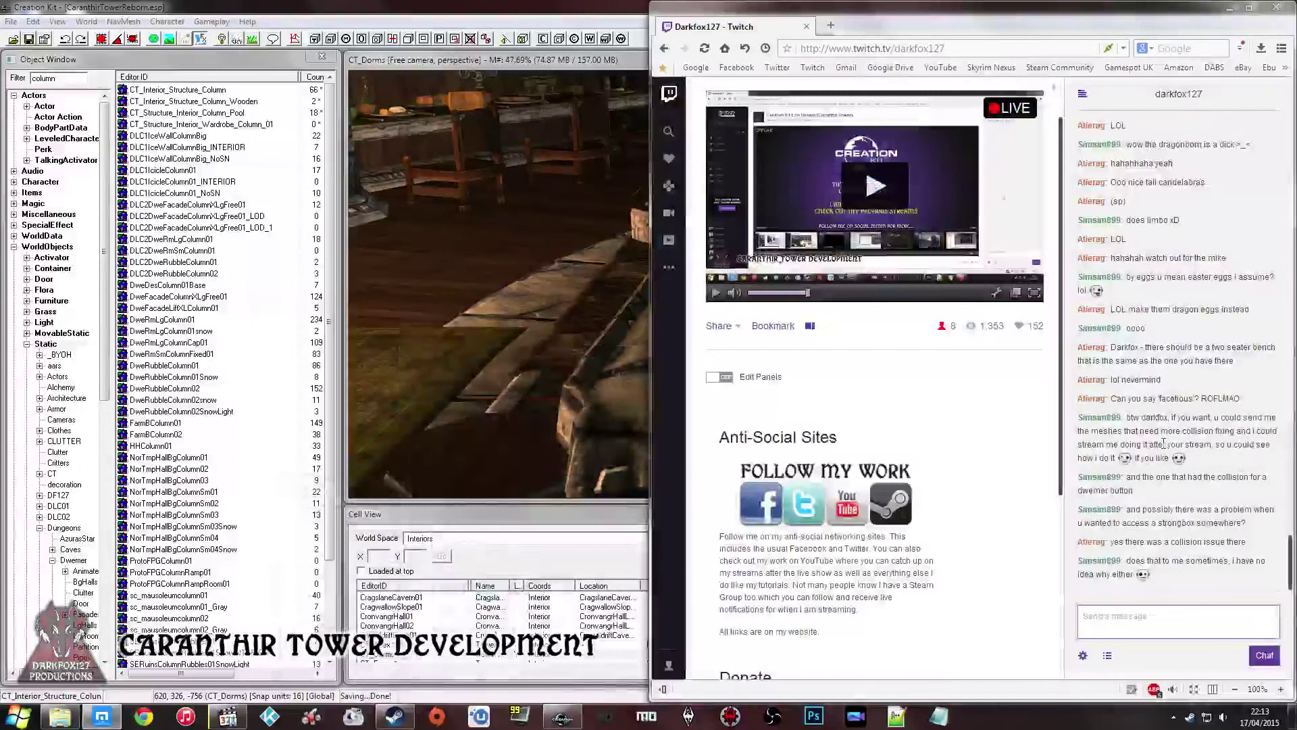
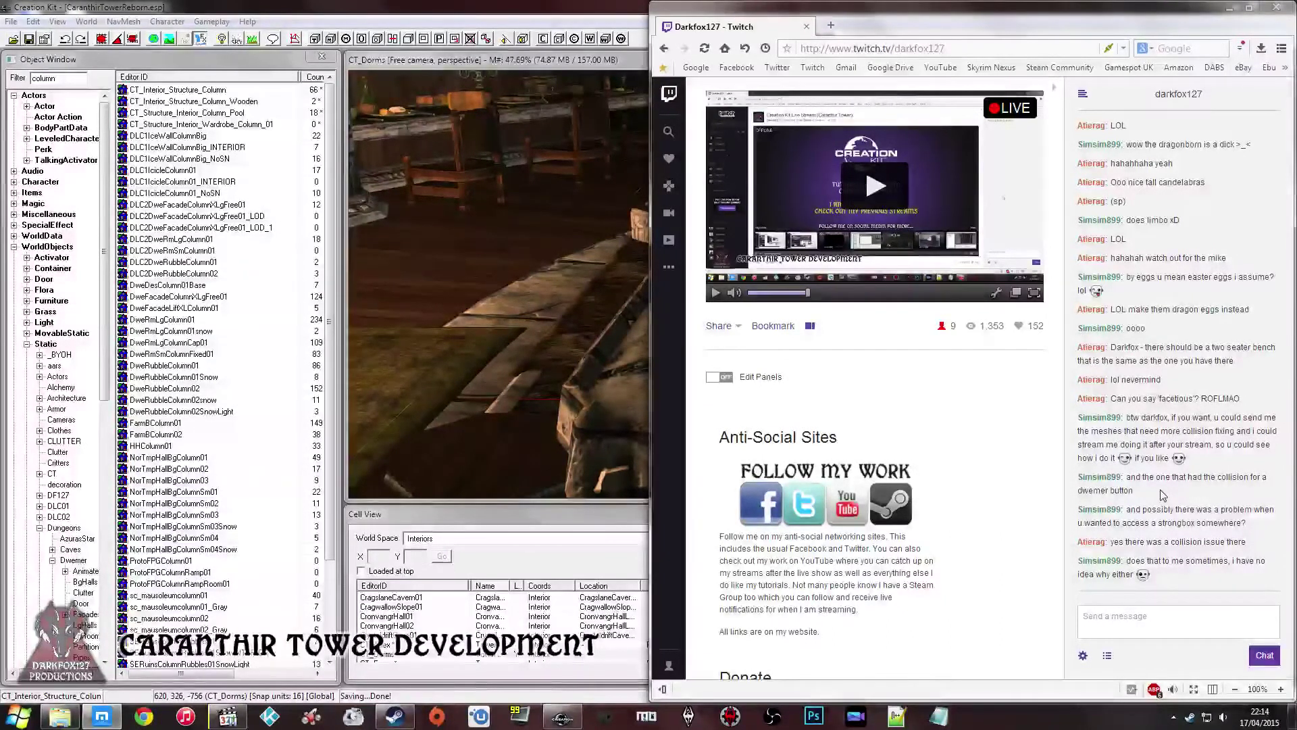
click(519, 319)
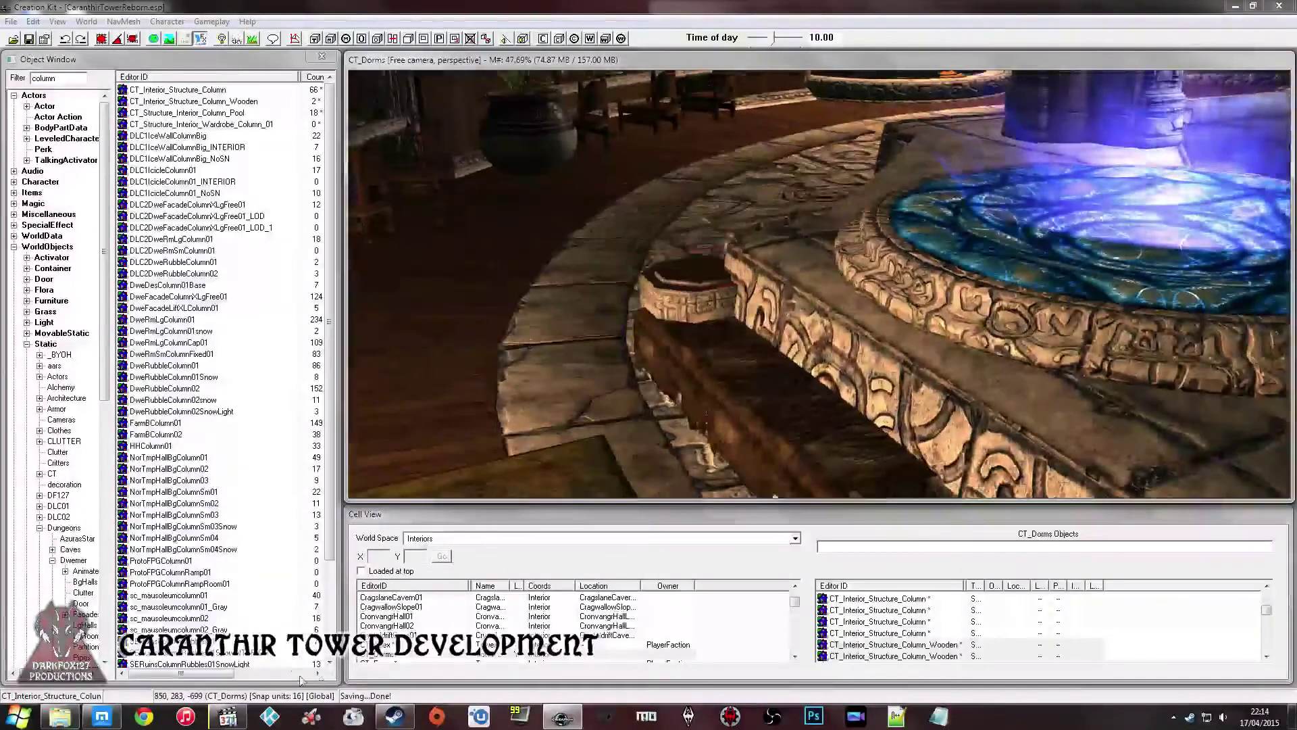
- Save the plugin again and load the CT_Apex interior cell
click(379, 644)
click(30, 39)
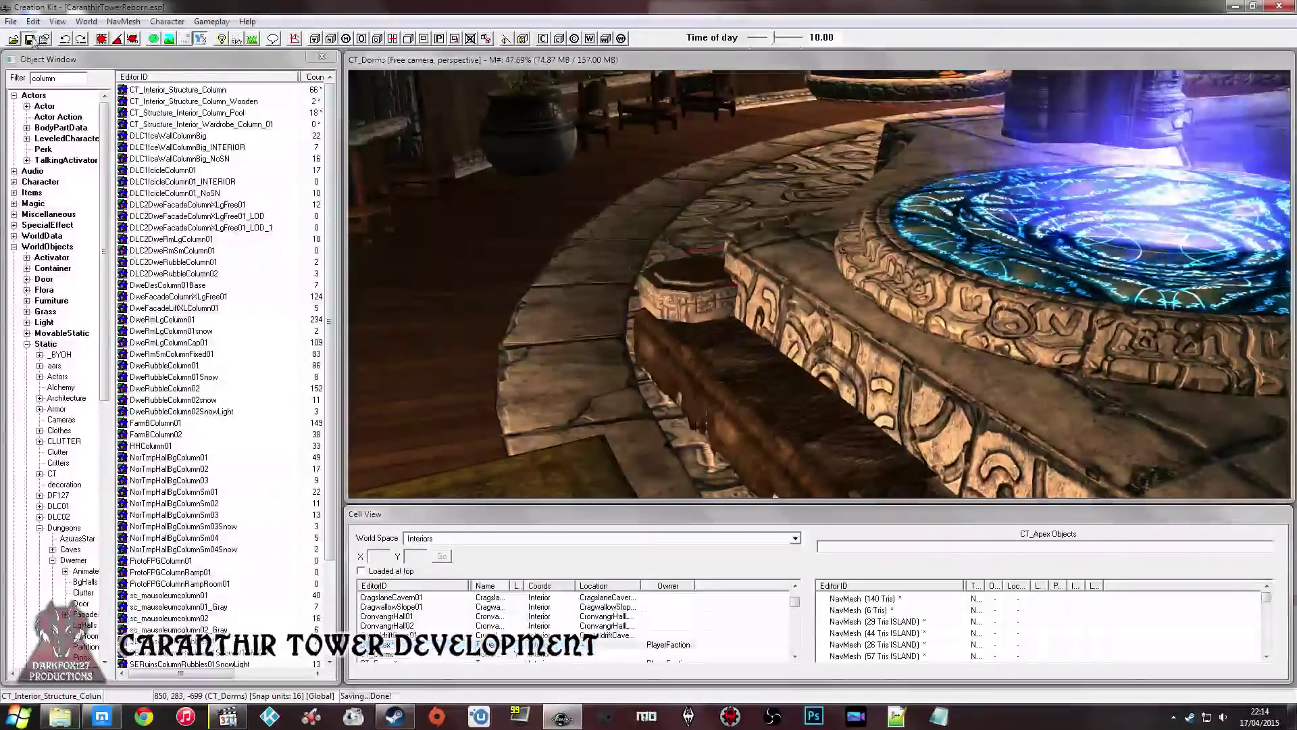
double_click(487, 644)
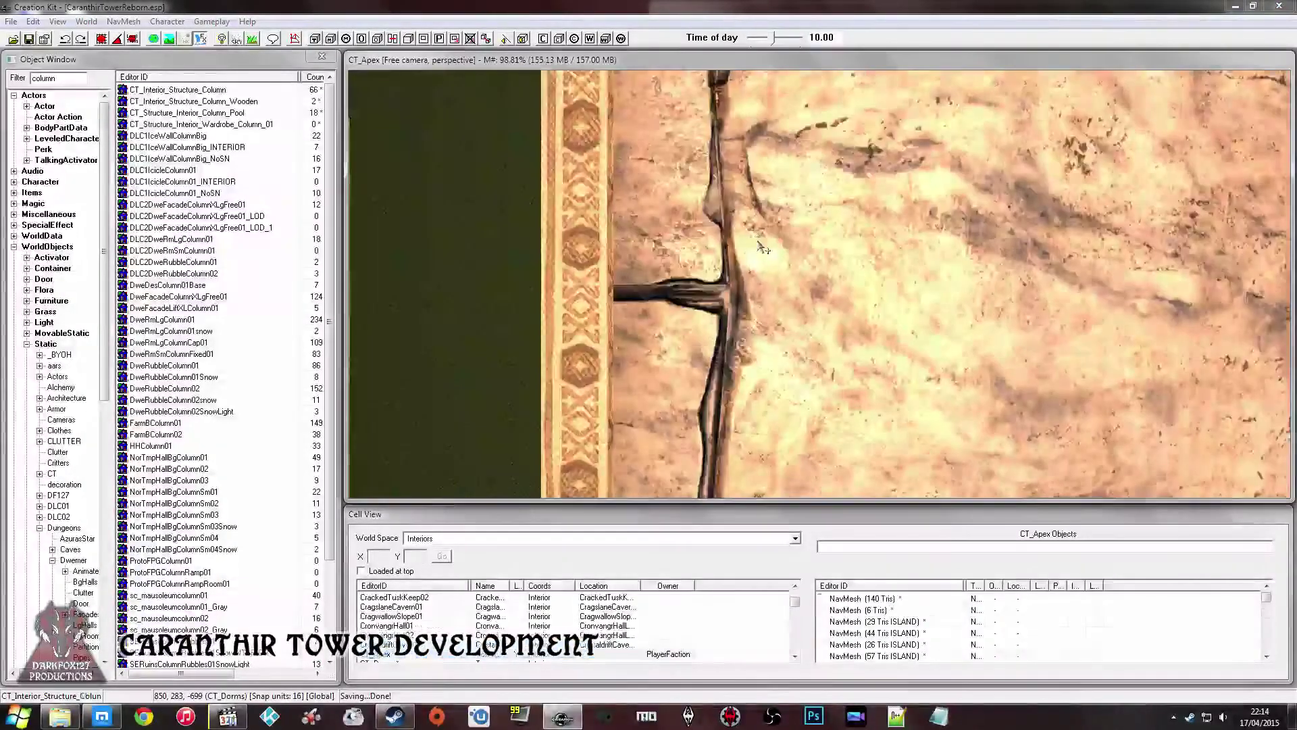
click(759, 245)
- Examine the canopy bed and the book on the round bedside table in CT_Apex under different lighting
mouse_move(759, 245)
shift+middle_down()
mouse_move(756, 217)
mouse_move(825, 295)
mouse_move(823, 264)
mouse_move(779, 274)
mouse_move(809, 267)
mouse_move(902, 318)
mouse_move(820, 268)
mouse_move(814, 229)
mouse_move(770, 225)
mouse_move(797, 249)
mouse_move(745, 290)
mouse_move(760, 270)
shift+middle_up()
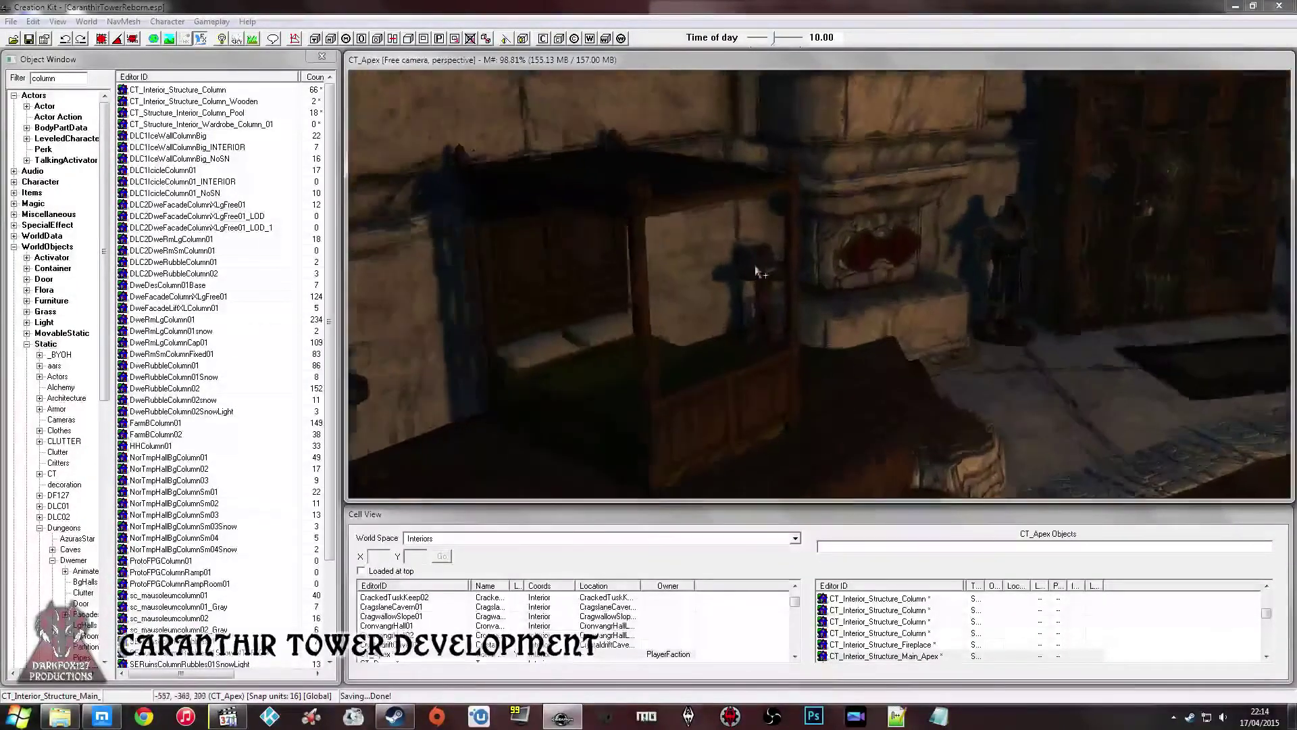
click(760, 263)
key(a)
scroll(771, 267, up, 3)
scroll(771, 266, up, 4)
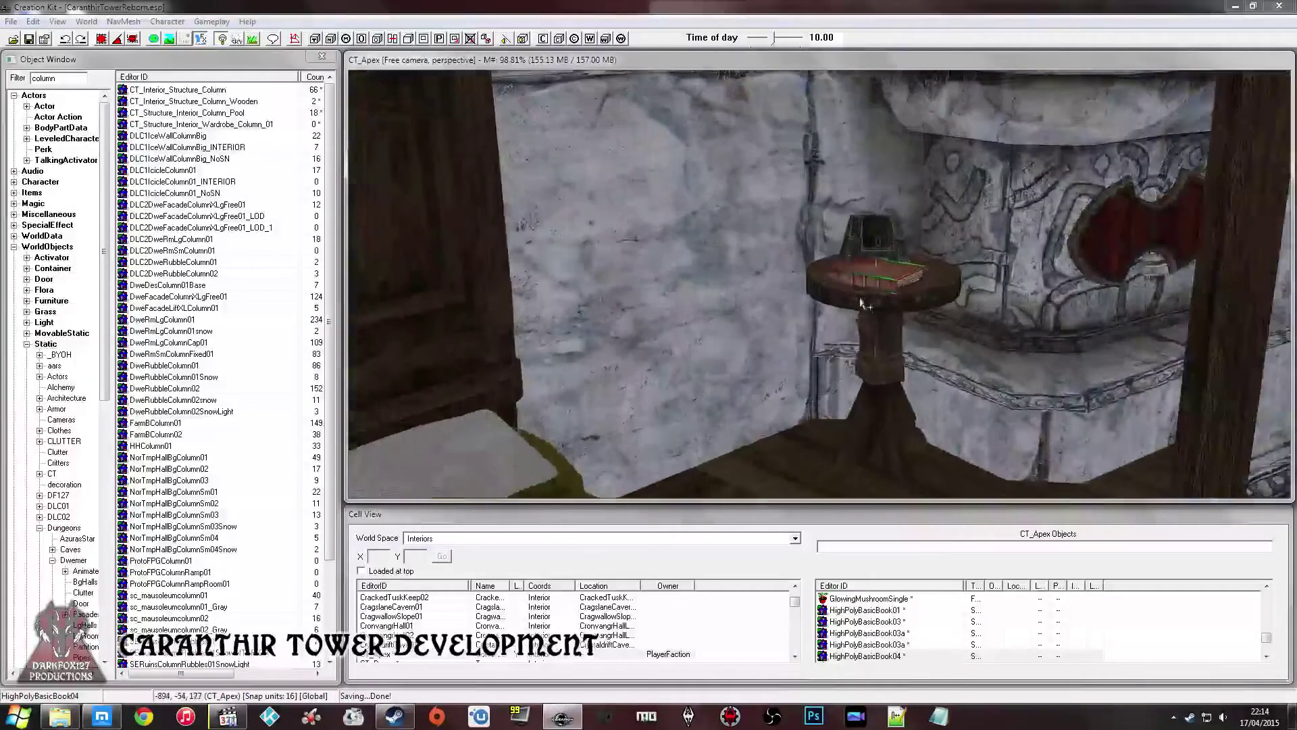
scroll(855, 324, down, 2)
shift+middle_drag(855, 324, 777, 287)
scroll(799, 309, down, 2)
click(762, 209)
- Cycle the display state of the selected CT_Apex structure pieces around the bed to see past them
click(1031, 350)
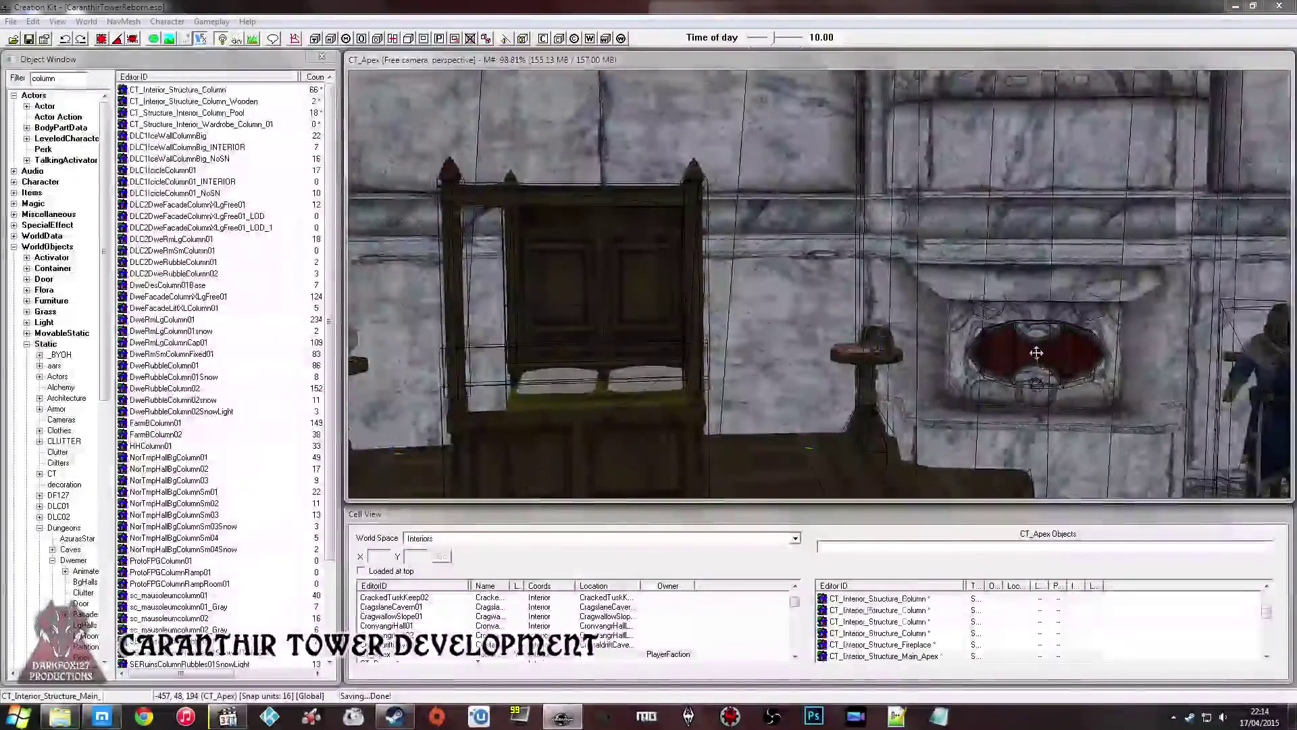
key(1)
key(1)
key(1)
key(1)
key(1)
key(1)
middle_drag(919, 359, 873, 314)
key(1)
key(1)
key(1)
scroll(840, 336, up, 4)
scroll(849, 318, down, 3)
- Examine the bedside table's book from above and survey the seating, fire pit and upper portal area of CT_Apex
click(839, 344)
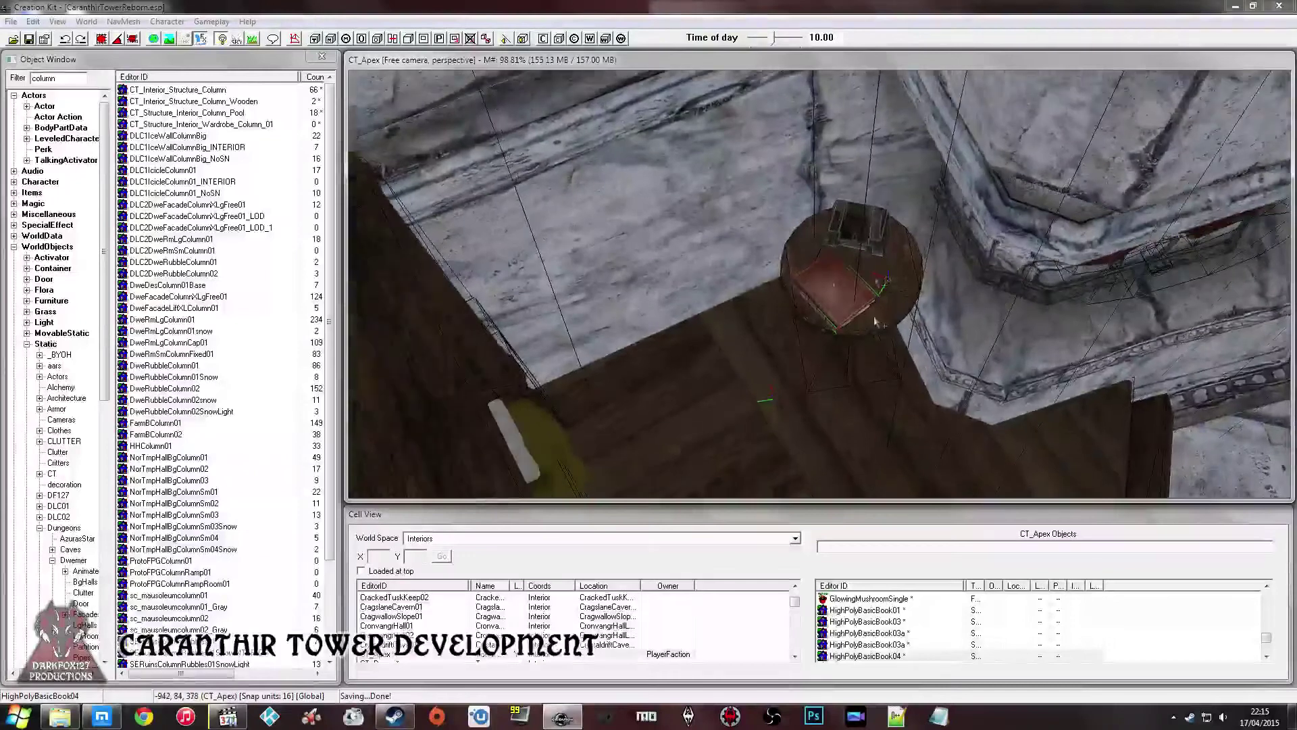
click(871, 228)
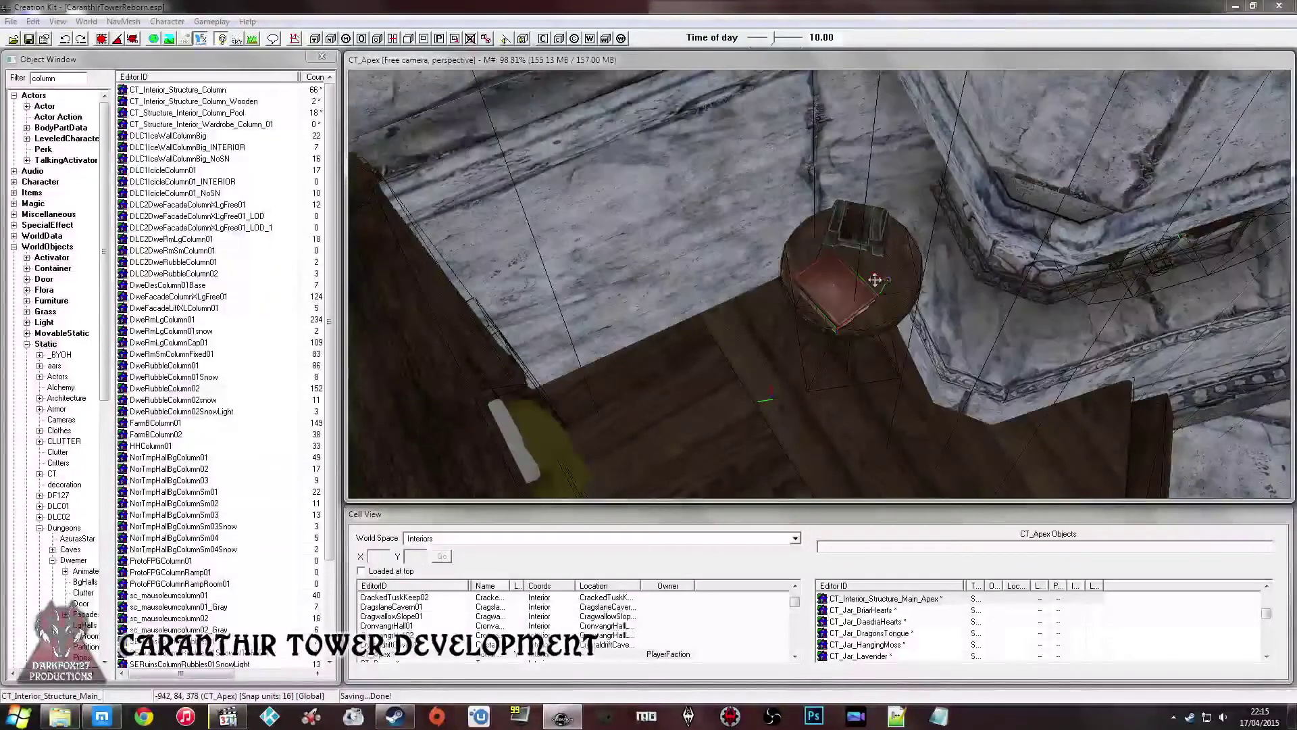
scroll(841, 256, down, 4)
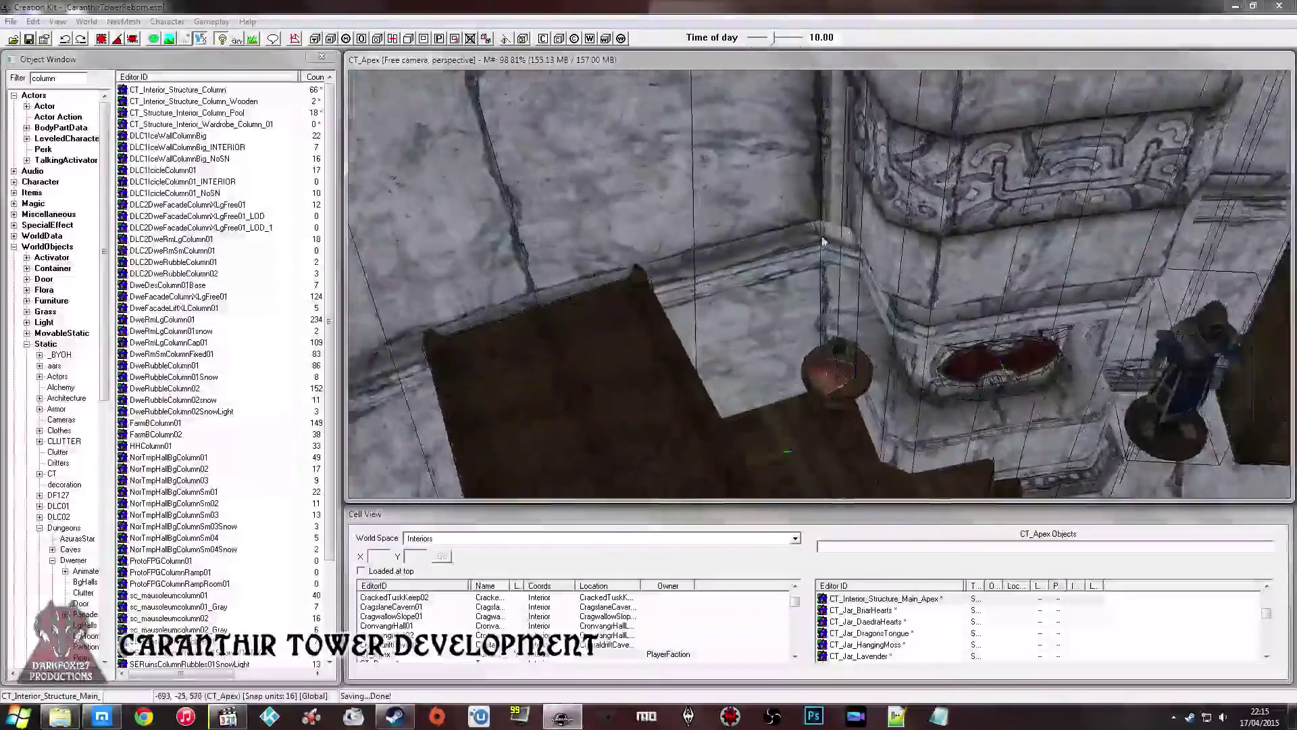
scroll(743, 379, up, 3)
click(744, 379)
scroll(742, 377, down, 2)
key(shift)
scroll(746, 367, up, 3)
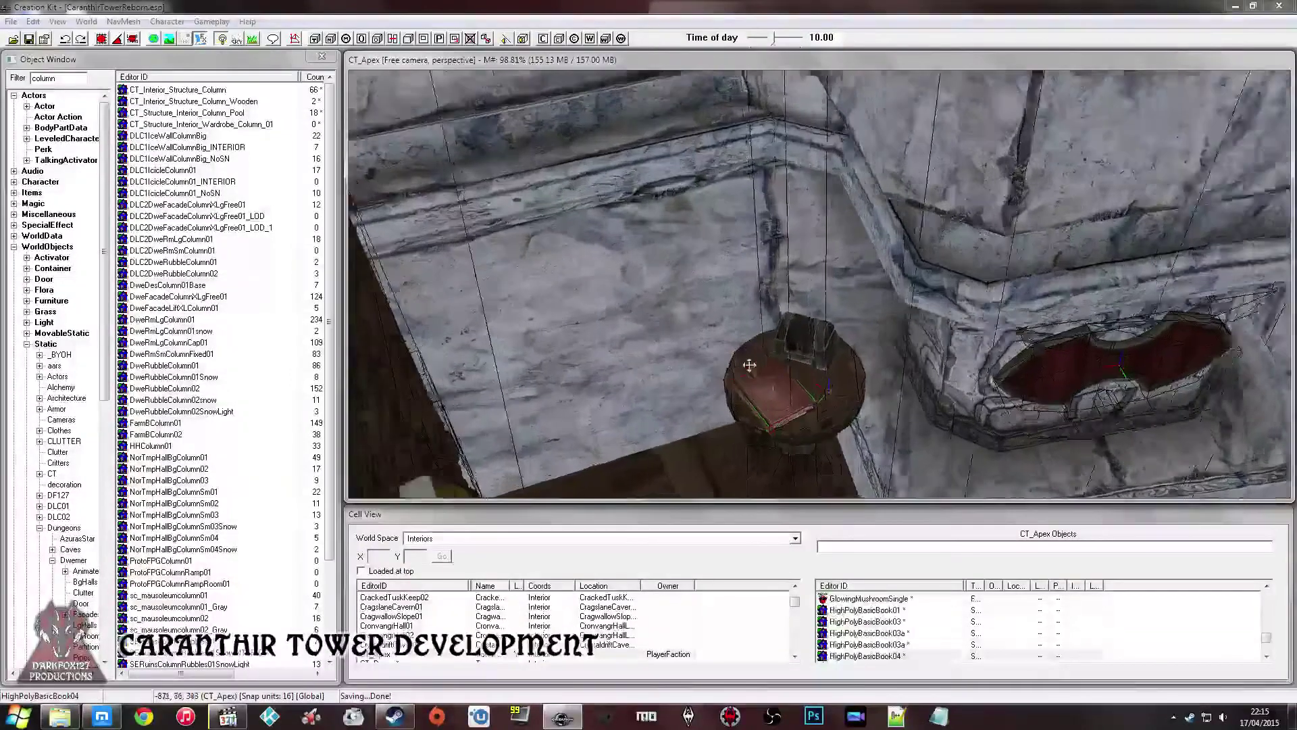
scroll(727, 334, down, 8)
key(shift)
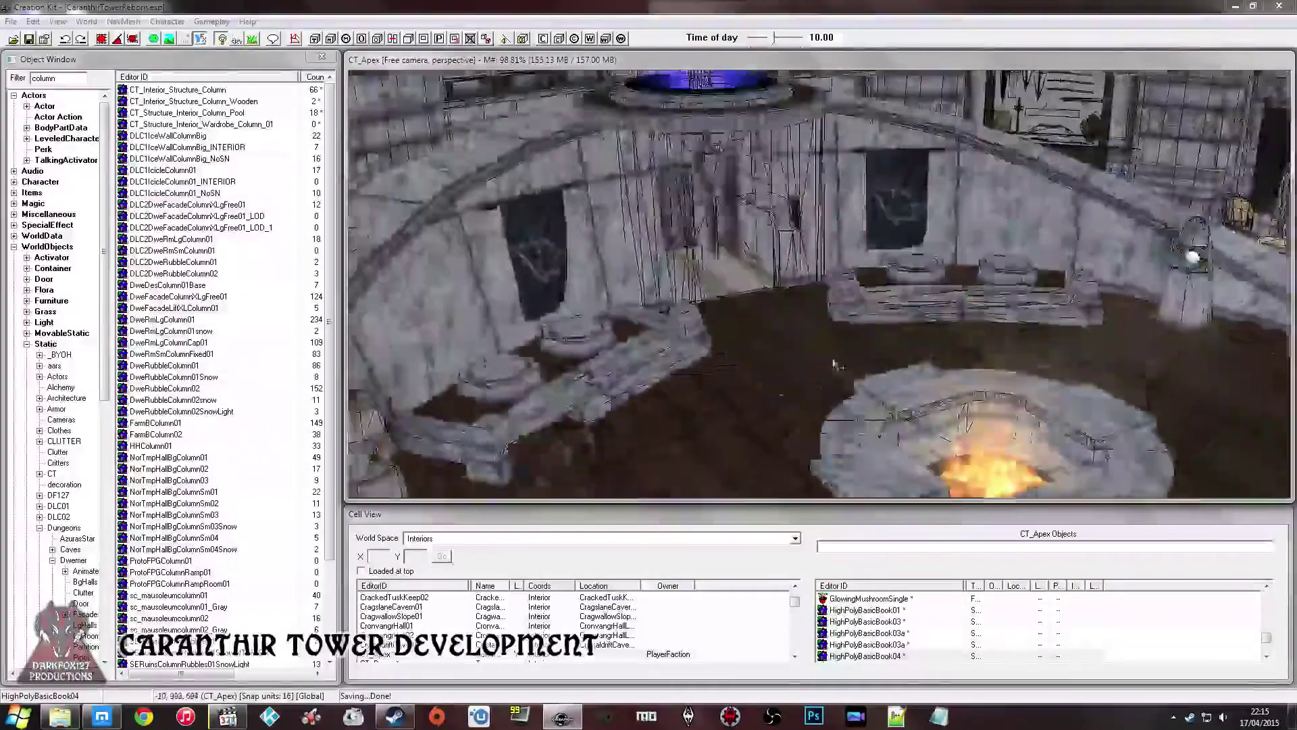
middle_drag(834, 365, 831, 264)
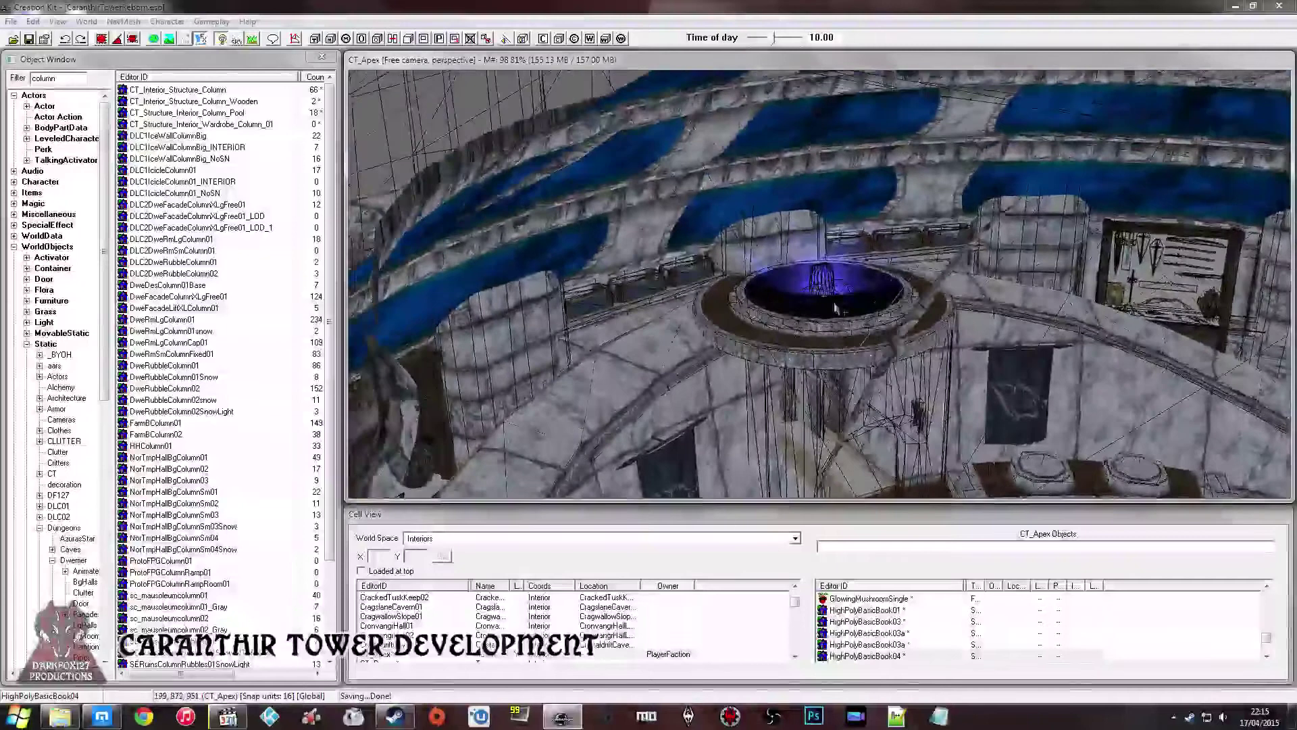
- Hide the portal effect and the portal surface on the raised round platform in CT_Apex
scroll(850, 236, up, 5)
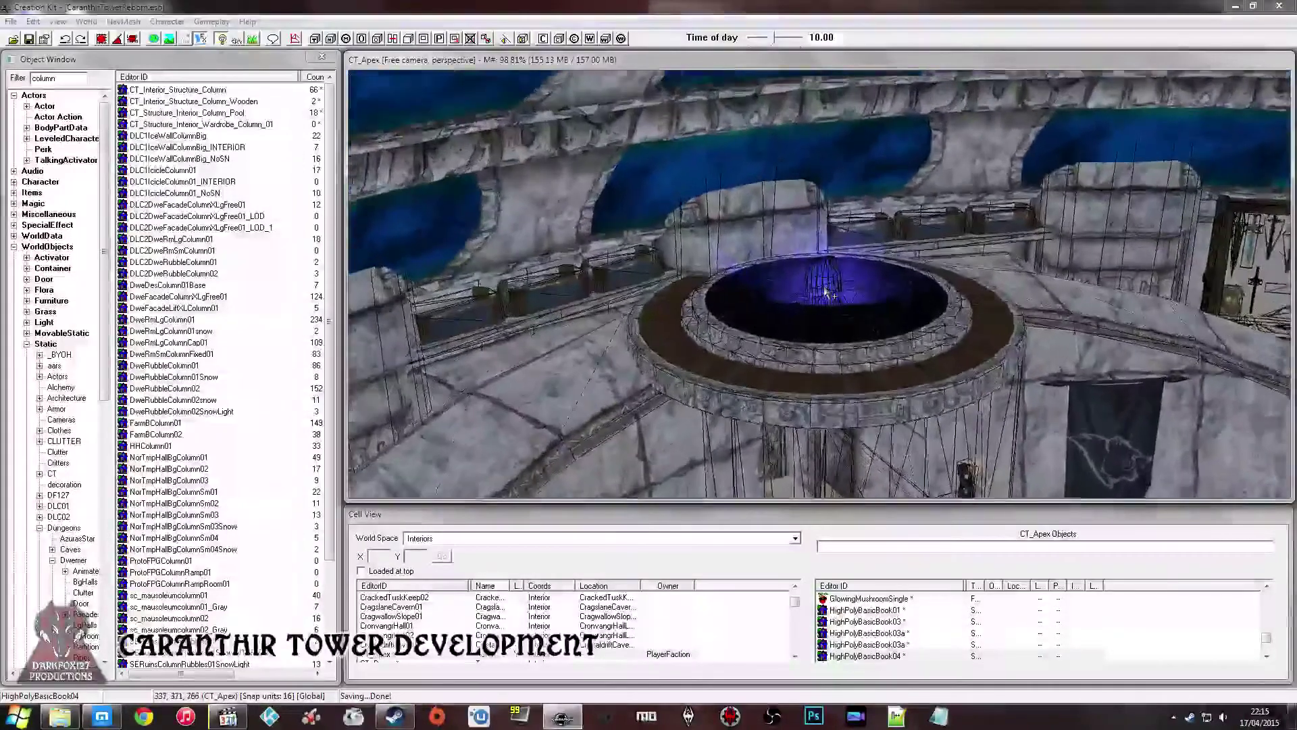
scroll(826, 292, up, 5)
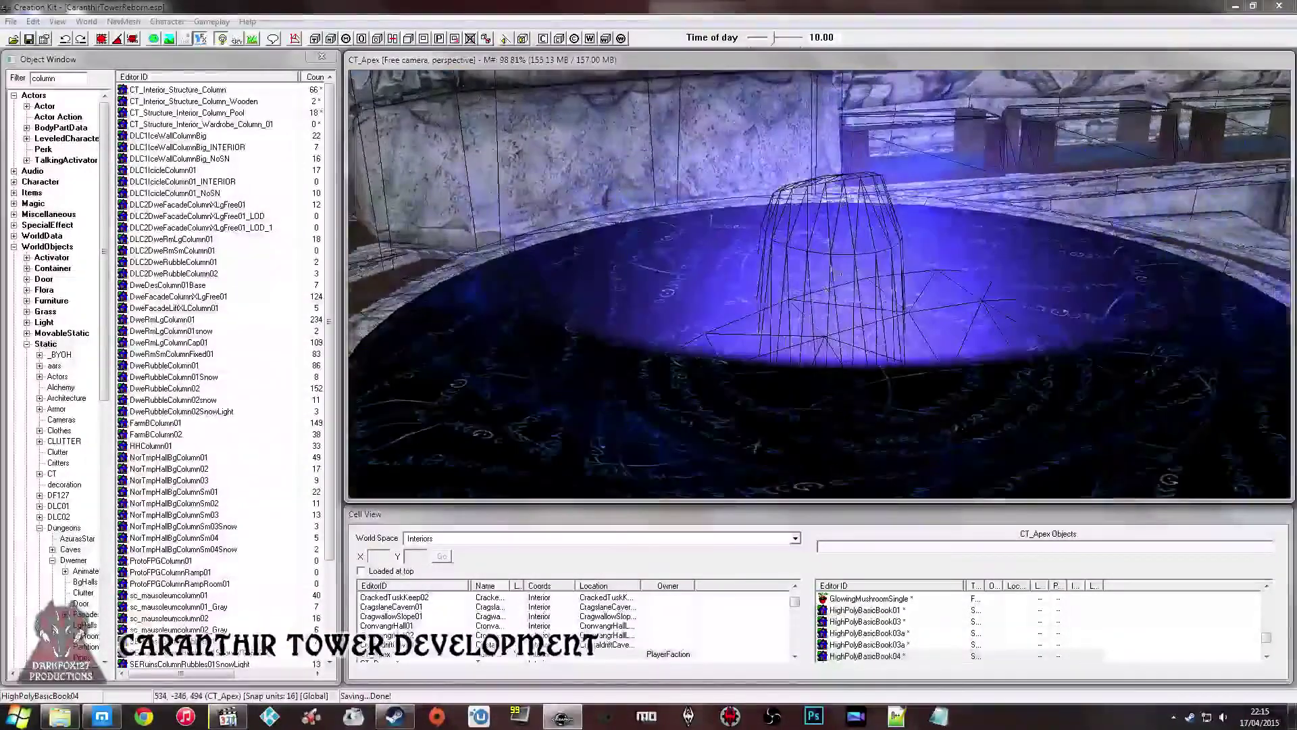
click(731, 346)
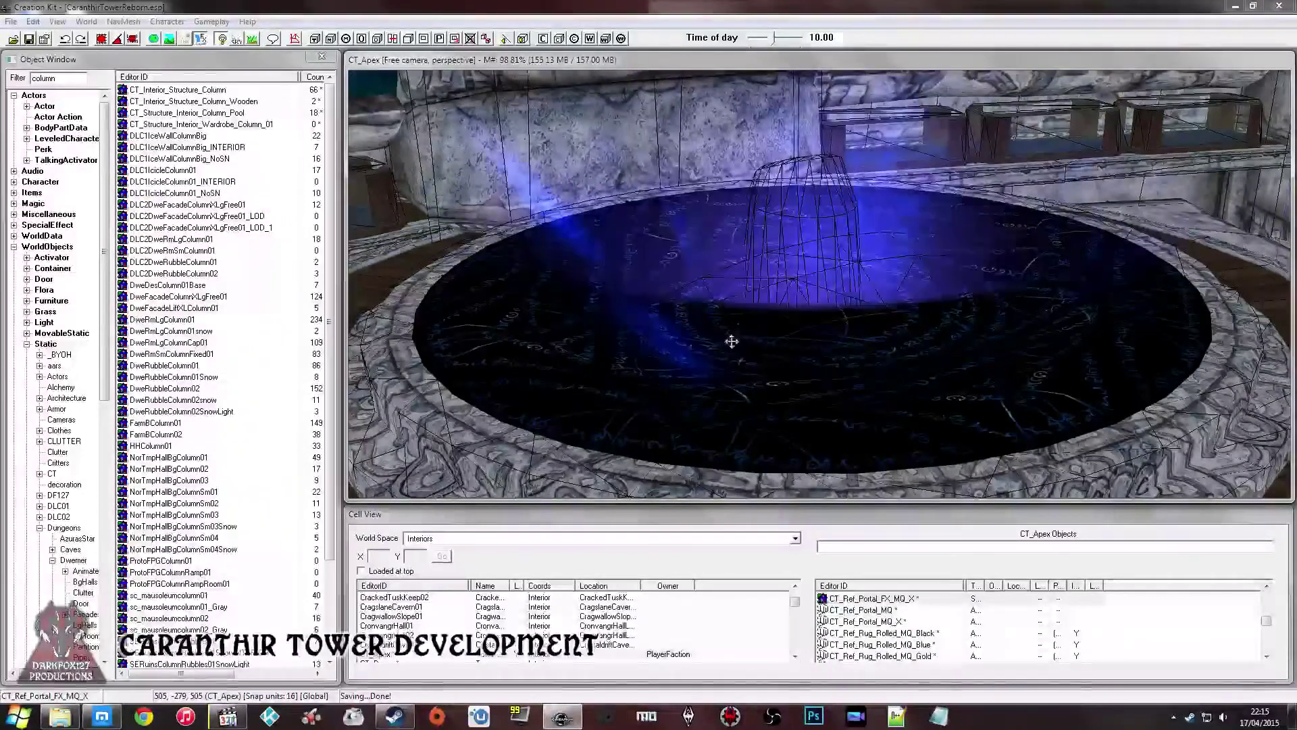
scroll(730, 342, down, 1)
middle_drag(729, 342, 719, 304)
click(719, 308)
key(1)
key(1)
click(721, 313)
key(1)
key(1)
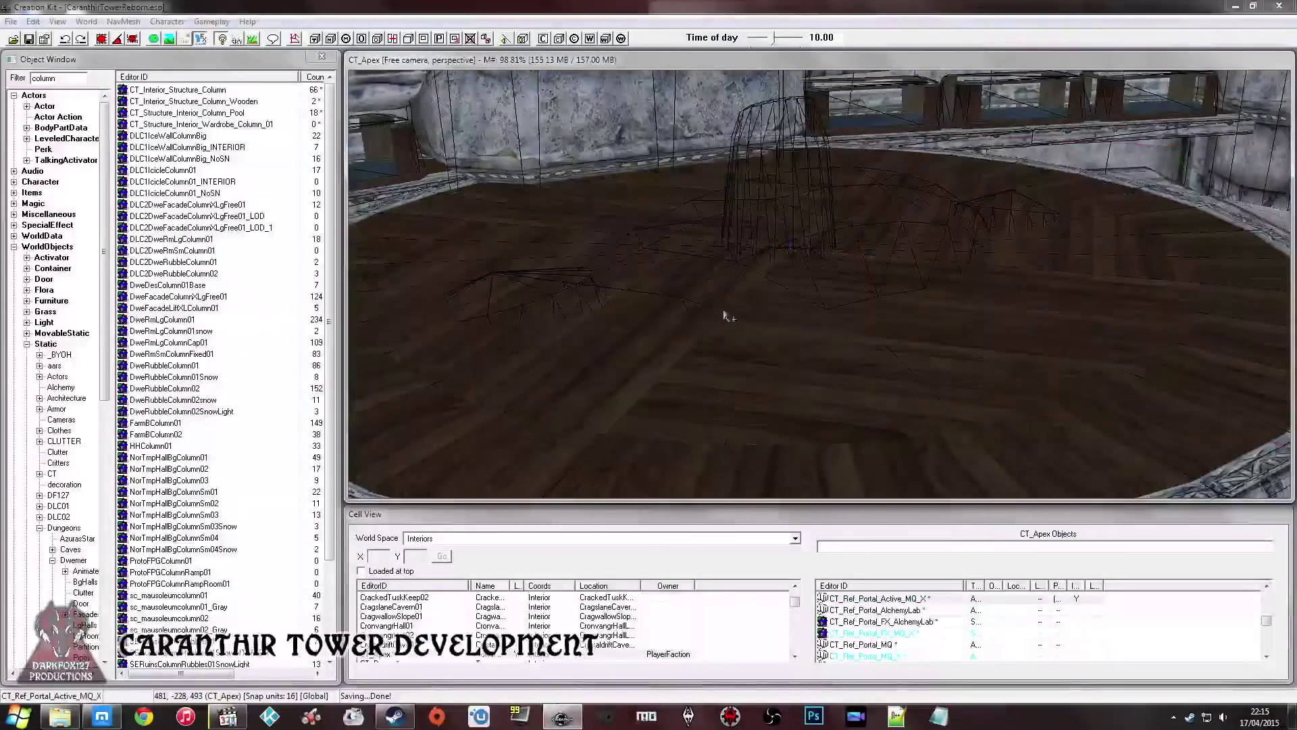
- Inspect the structure beneath the platform floor, open the base object of CT_Interior_Structure_Main_Apex, and filter the object list by APEX
scroll(764, 311, down, 5)
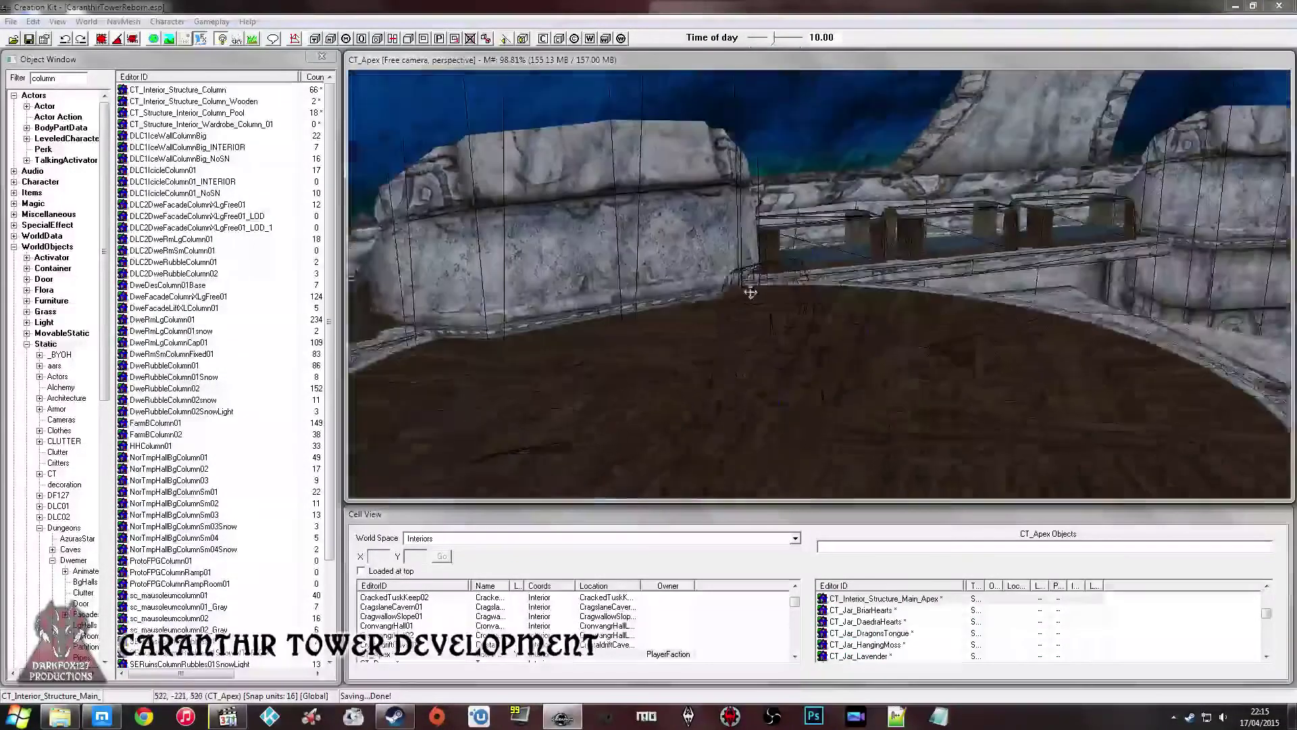
scroll(794, 284, down, 2)
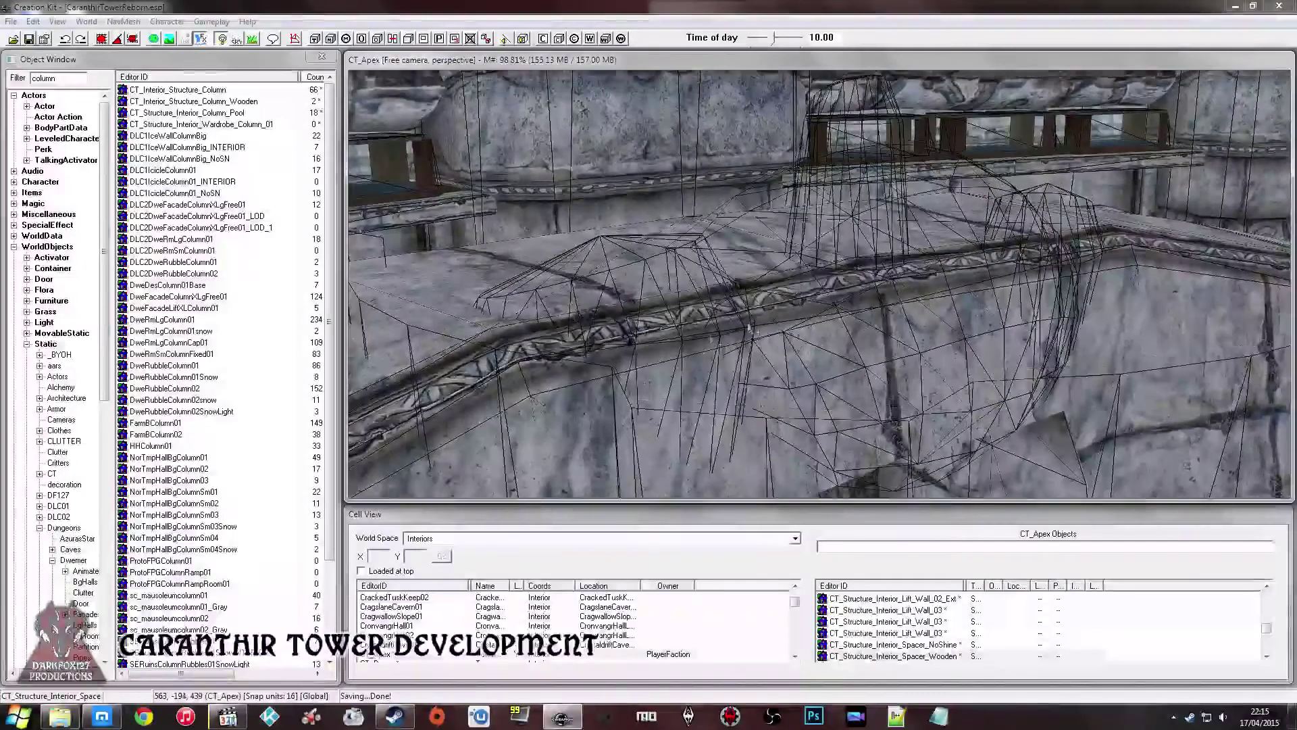
scroll(714, 309, up, 3)
scroll(899, 271, down, 4)
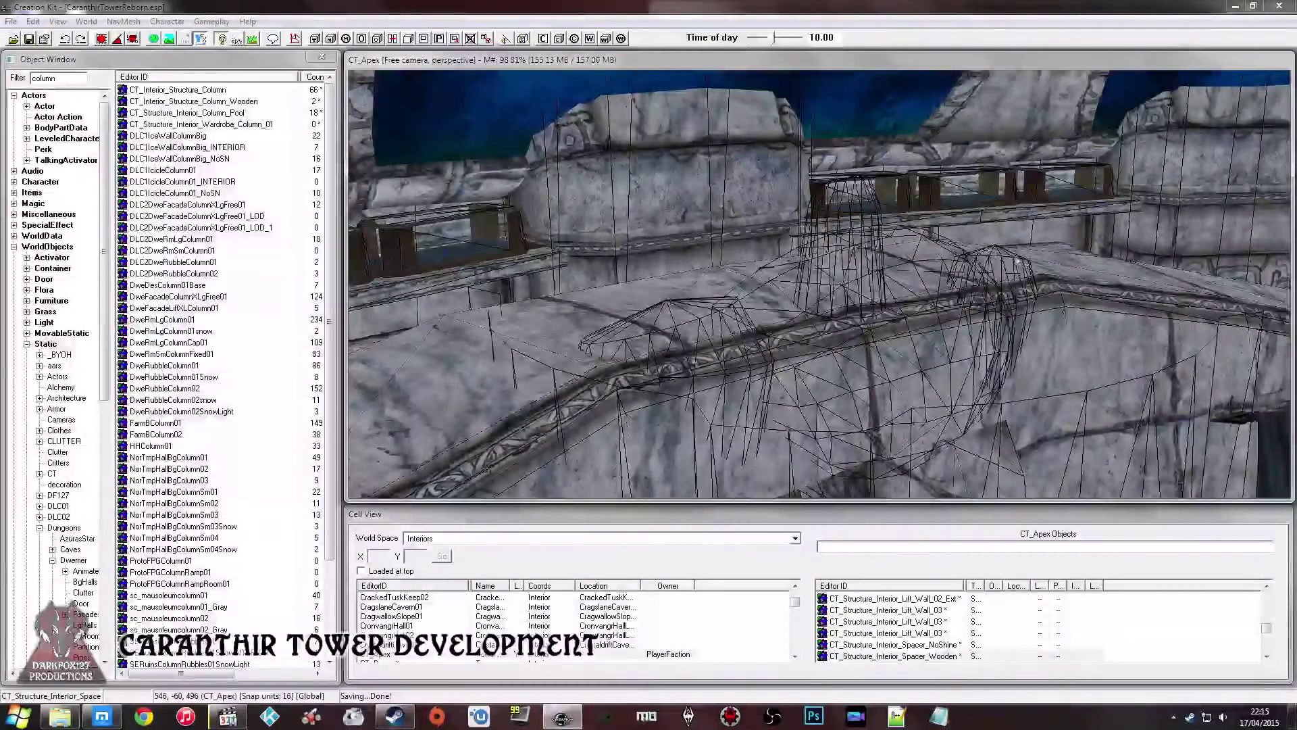
shift+middle_drag(879, 350, 781, 225)
click(689, 209)
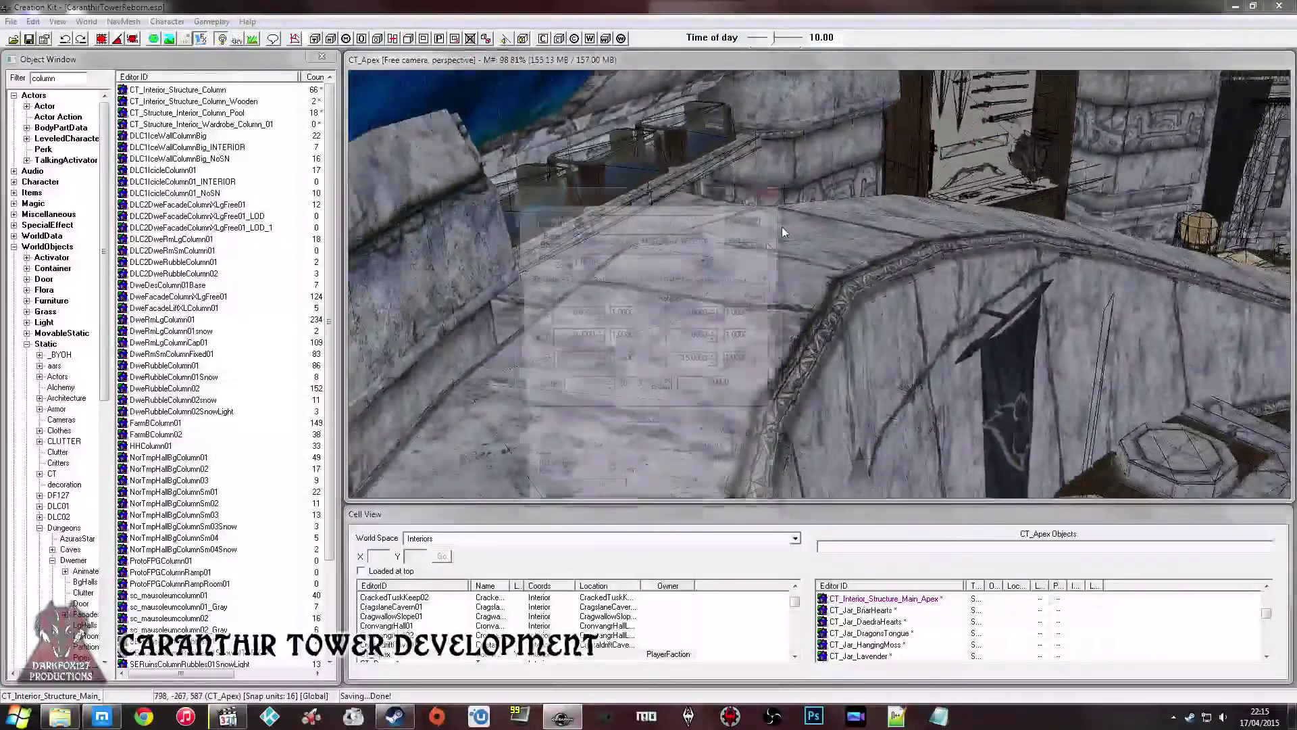
double_click(781, 226)
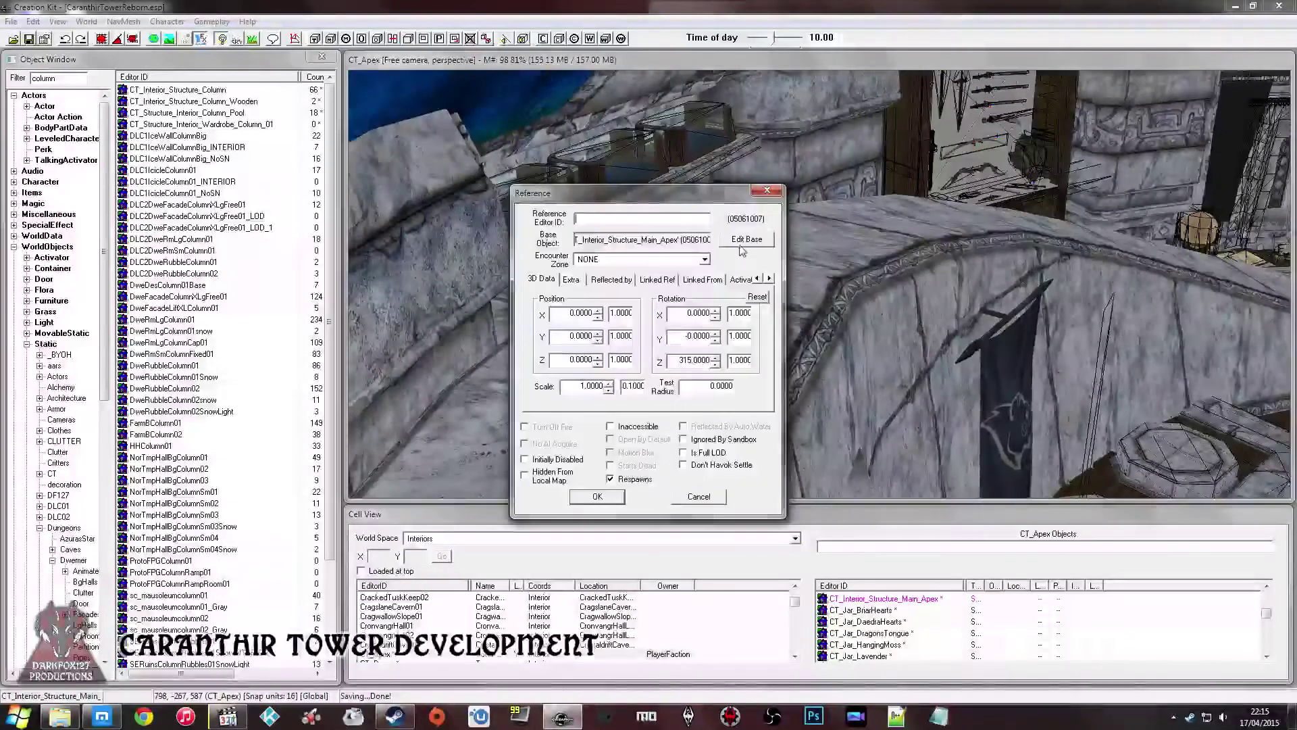
click(744, 242)
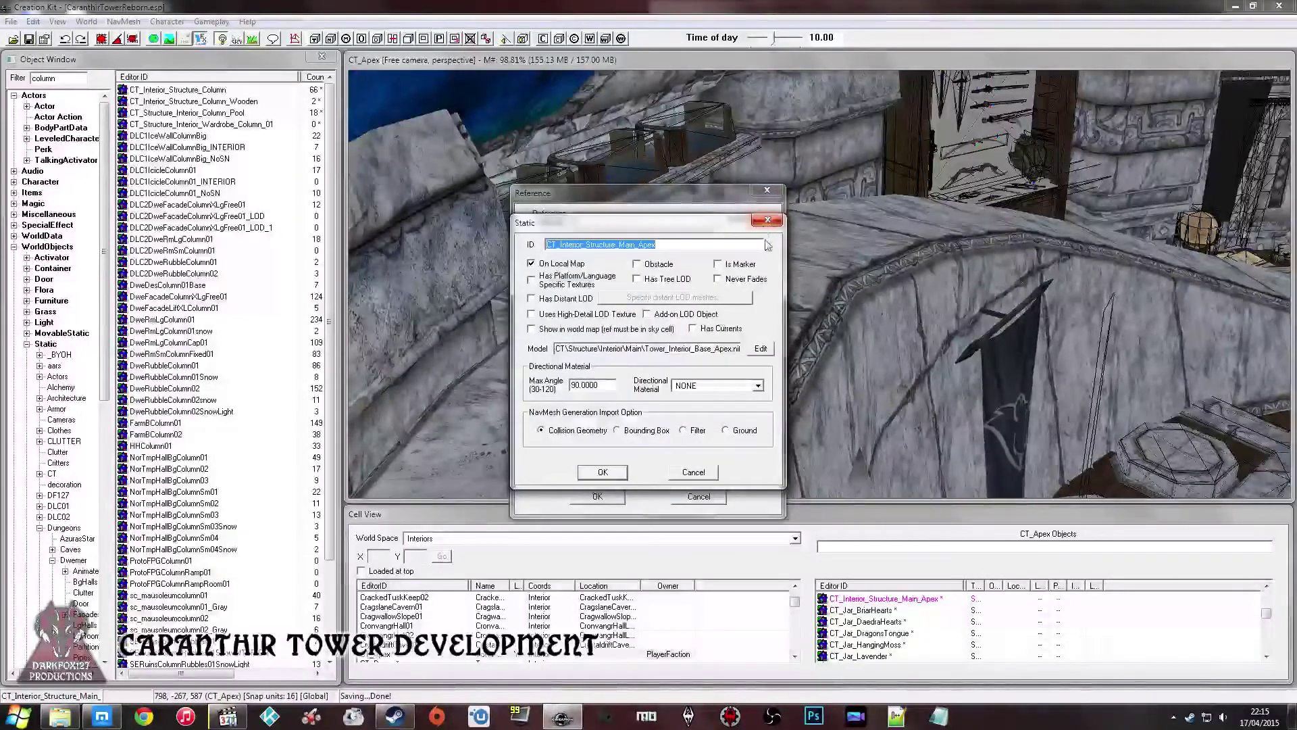
drag(60, 79, 2, 85)
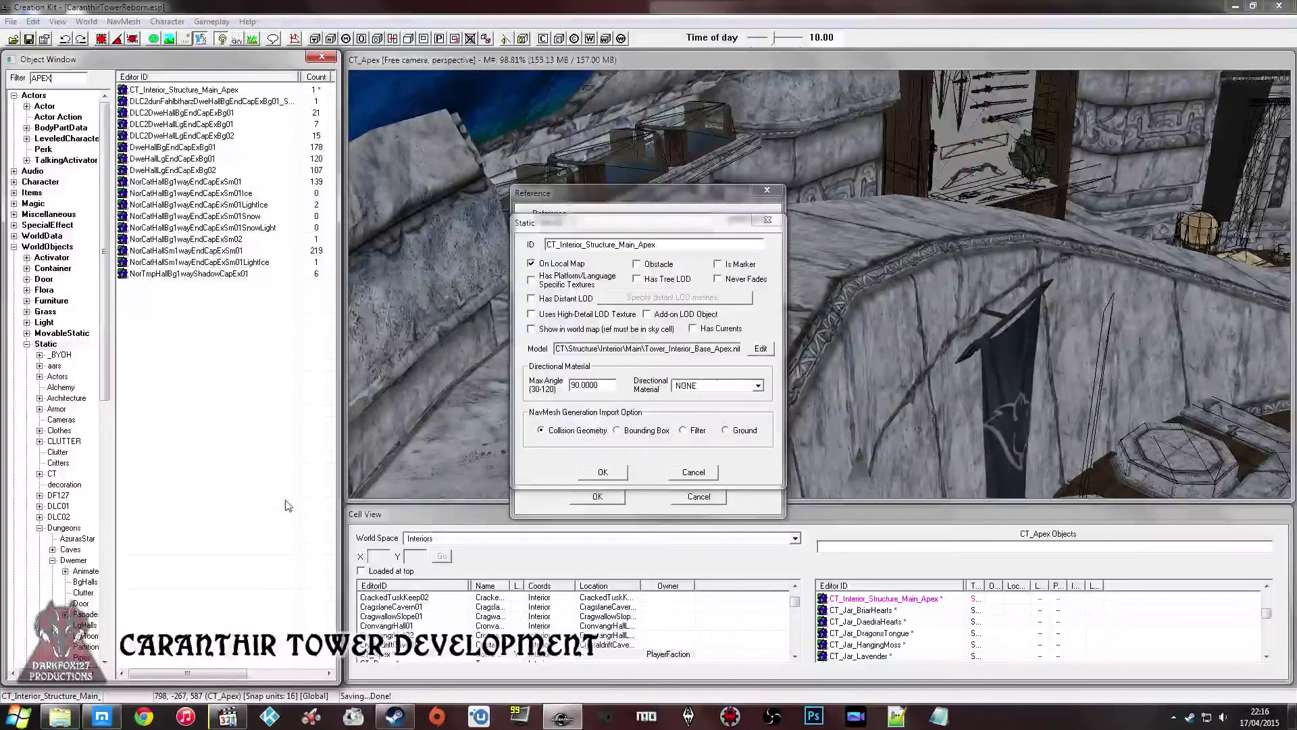
- Switch to Windows Explorer and browse to the Meshes\CT\Structure\Interior\Main folder inside Skyrim's Data folder
click(60, 716)
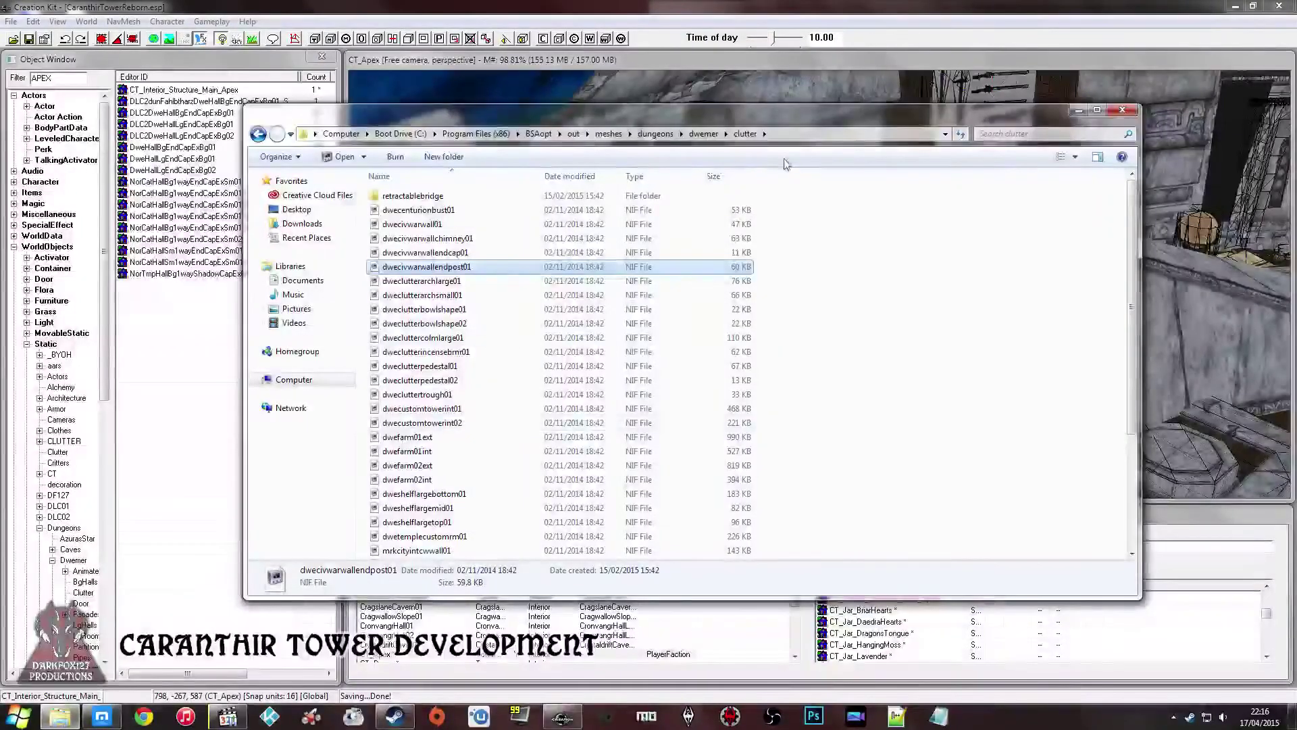
click(297, 210)
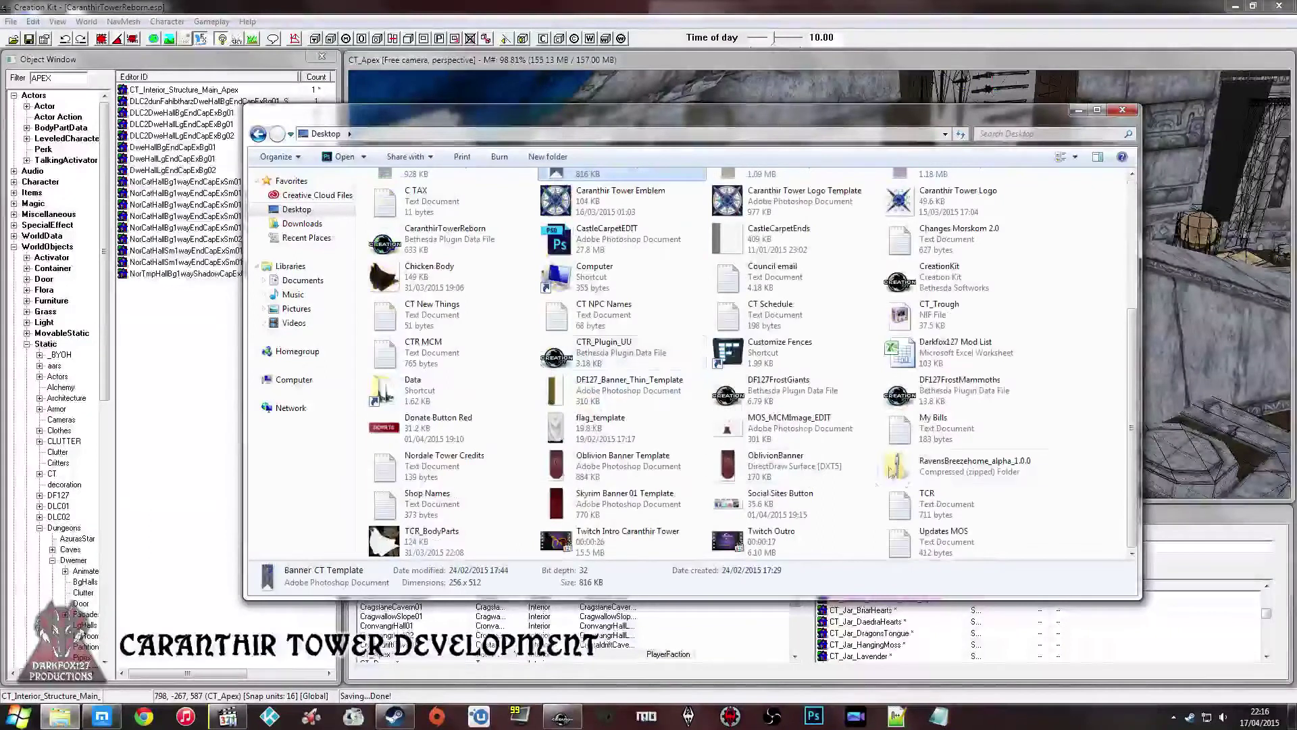
double_click(408, 390)
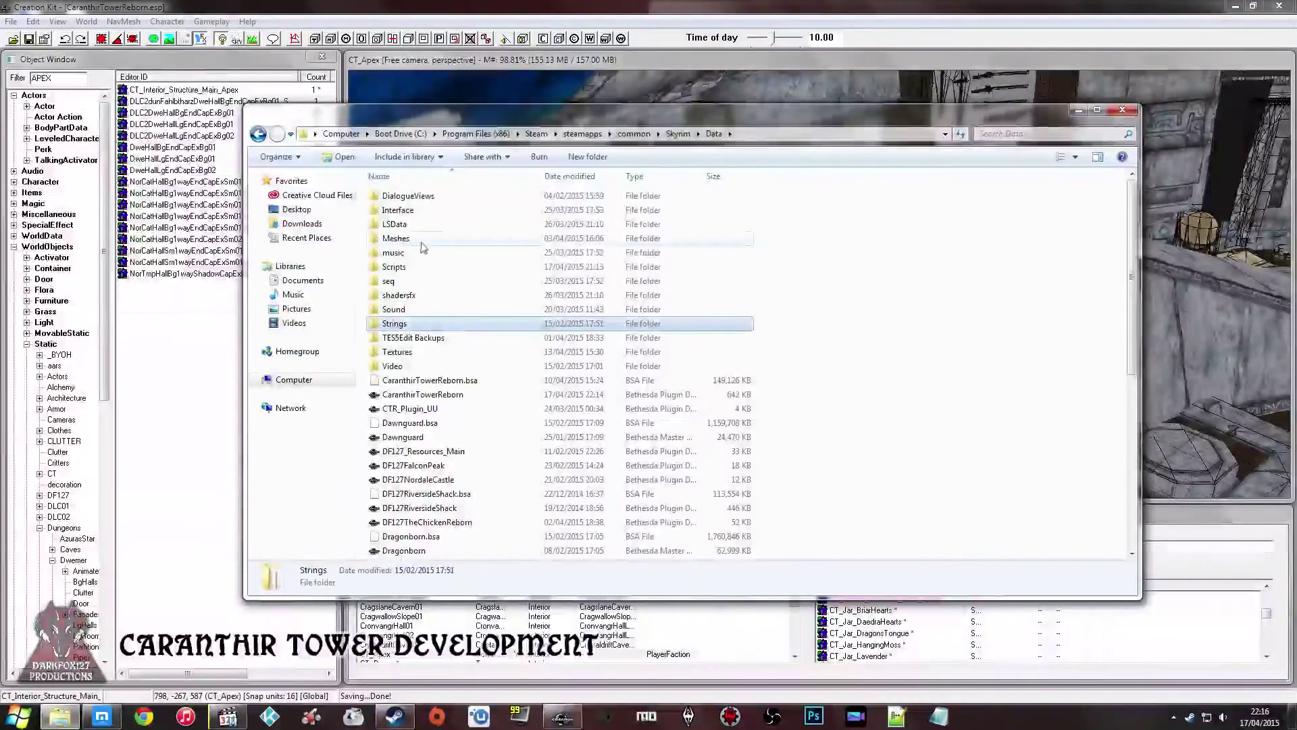
double_click(402, 327)
double_click(404, 381)
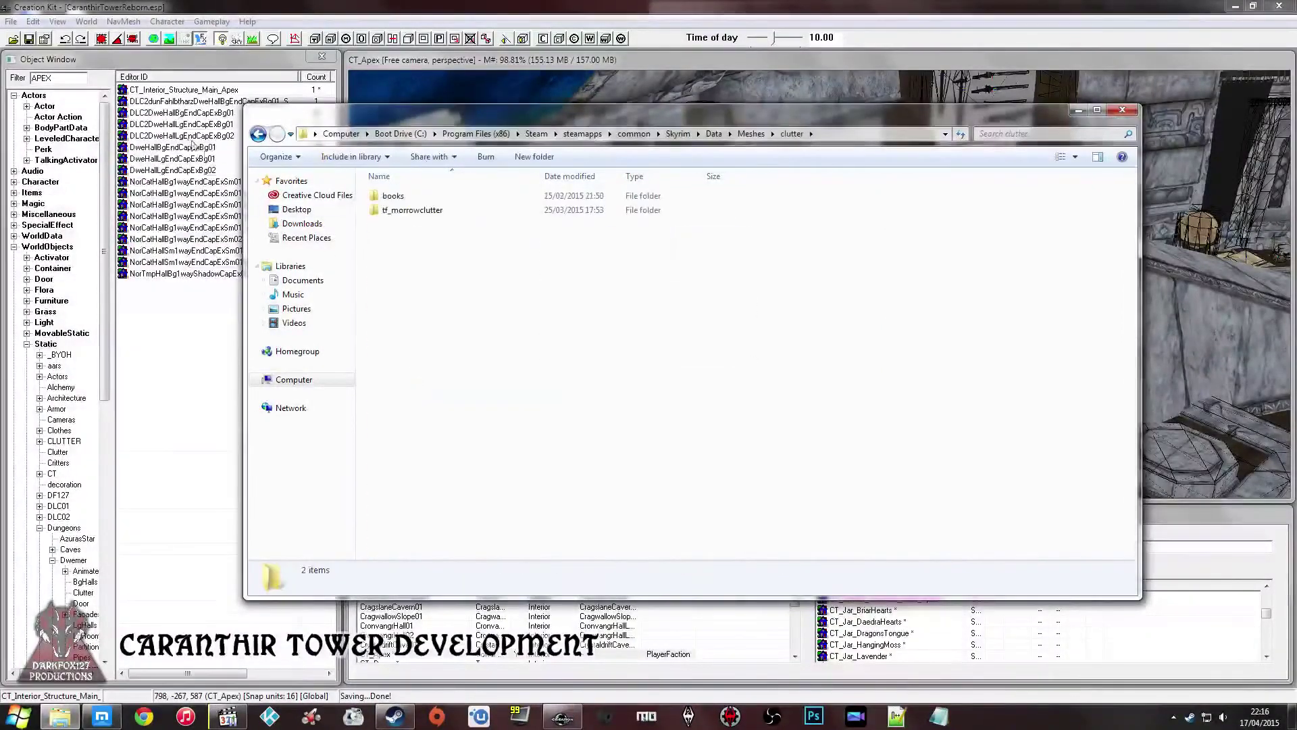
click(257, 134)
double_click(397, 394)
click(408, 312)
double_click(408, 315)
double_click(405, 196)
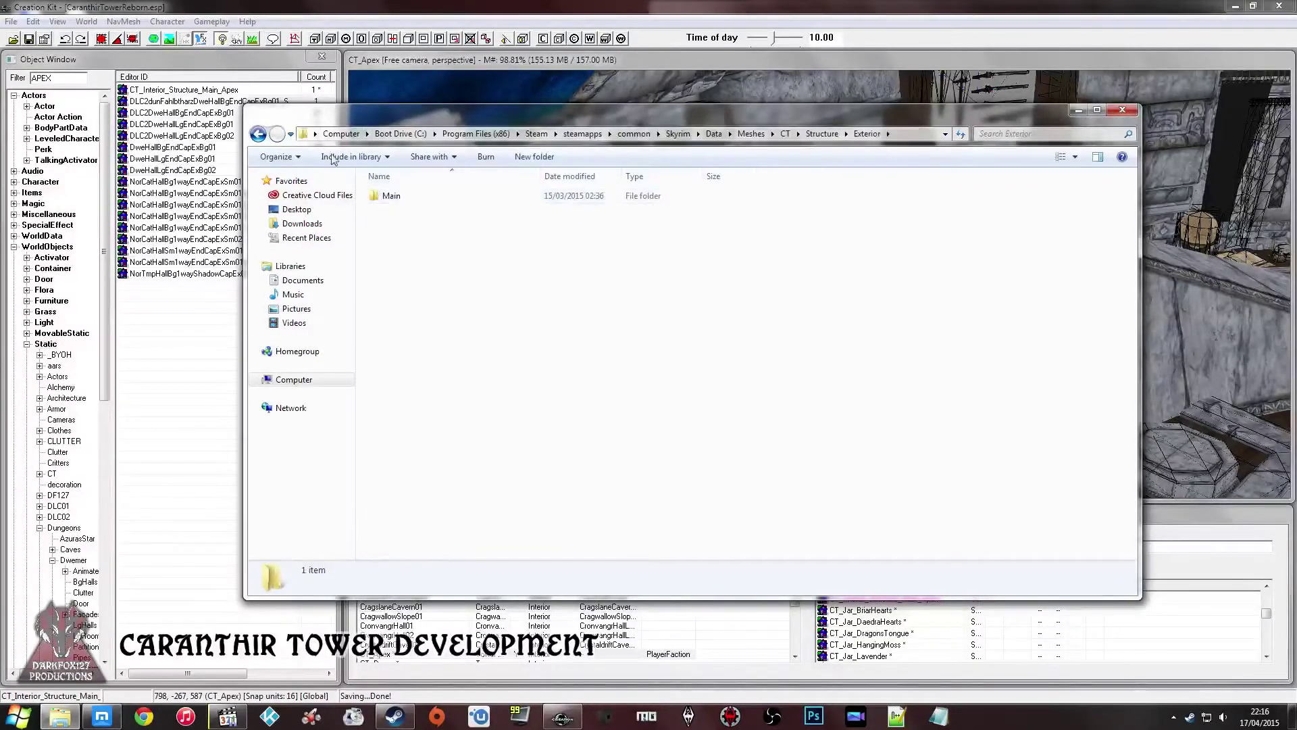
click(259, 134)
double_click(426, 210)
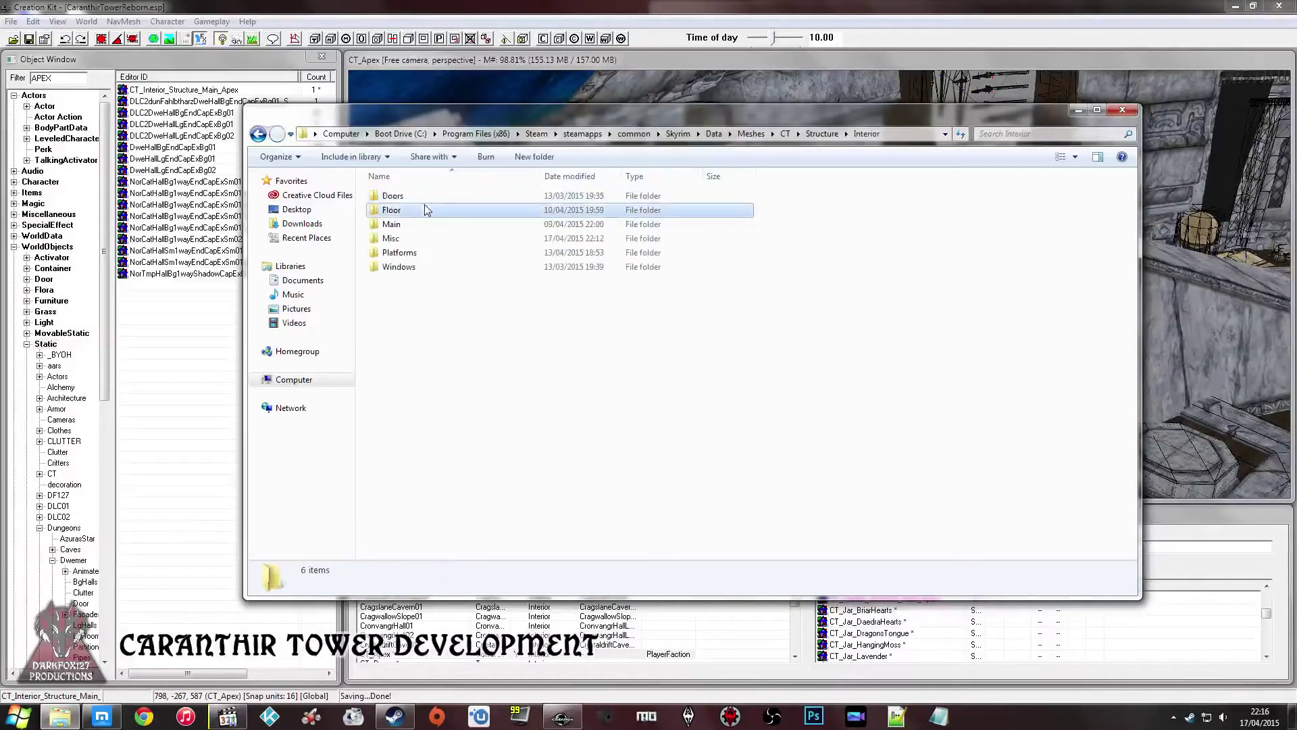
double_click(419, 223)
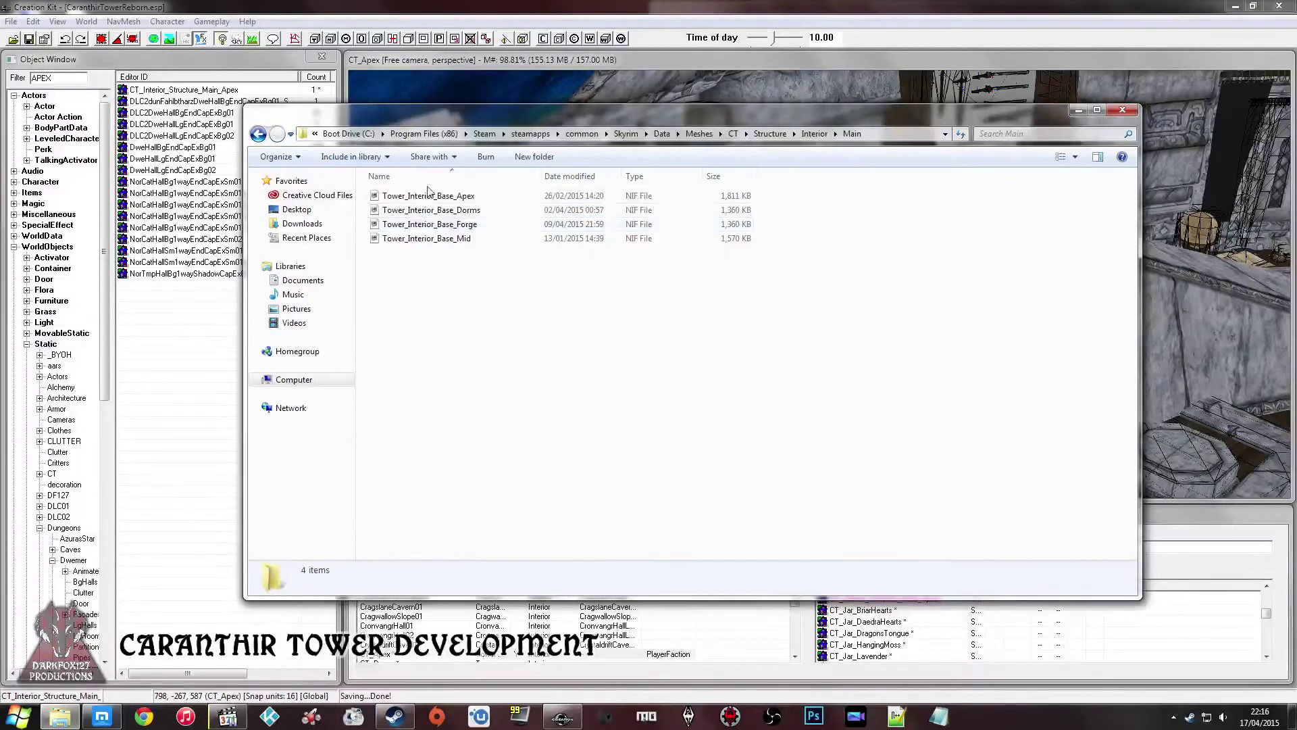
- Copy the Tower_Interior_Base_Apex mesh file from the Main folder
click(429, 195)
right_click(428, 195)
click(486, 309)
- Create a new folder on the desktop named Collision Meshes
click(1293, 715)
right_click(402, 489)
mouse_move(465, 641)
click(638, 455)
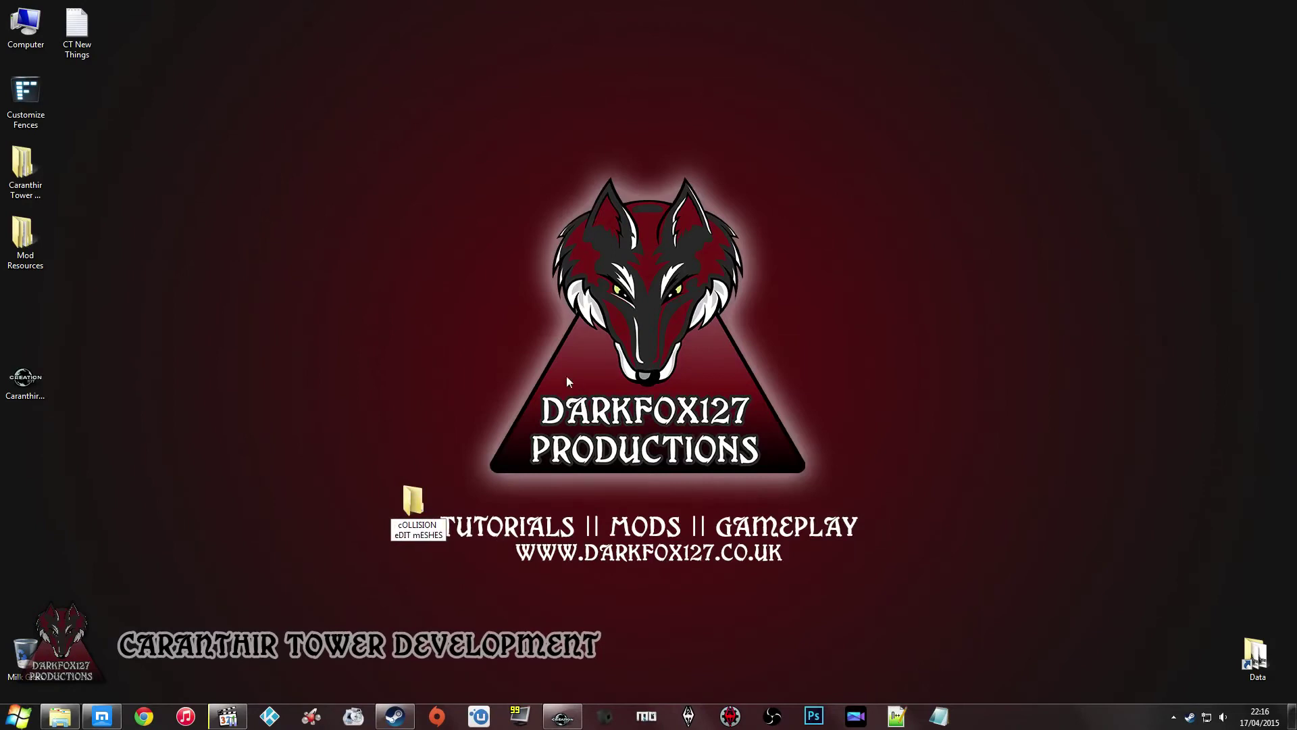
key(BackSpace)
key(BackSpace)
key(BackSpace)
key(BackSpace)
key(BackSpace)
key(BackSpace)
key(BackSpace)
key(BackSpace)
key(BackSpace)
key(BackSpace)
key(BackSpace)
key(BackSpace)
key(BackSpace)
key(BackSpace)
key(BackSpace)
key(BackSpace)
key(BackSpace)
key(BackSpace)
key(BackSpace)
key(BackSpace)
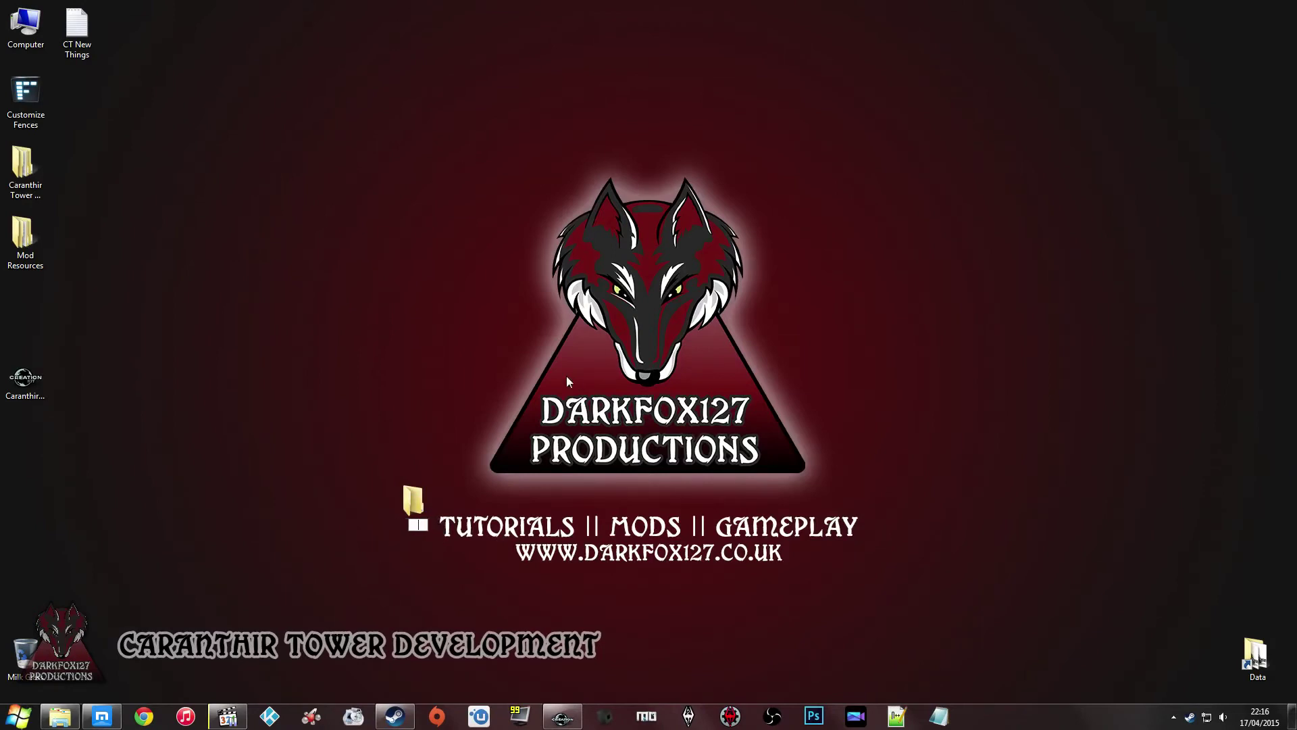
text(Collision Meshes)
key(Return)
- Move the Collision Meshes folder clear of the wallpaper logo and paste the copied Tower_Interior_Base_Apex mesh into it
drag(433, 519, 213, 430)
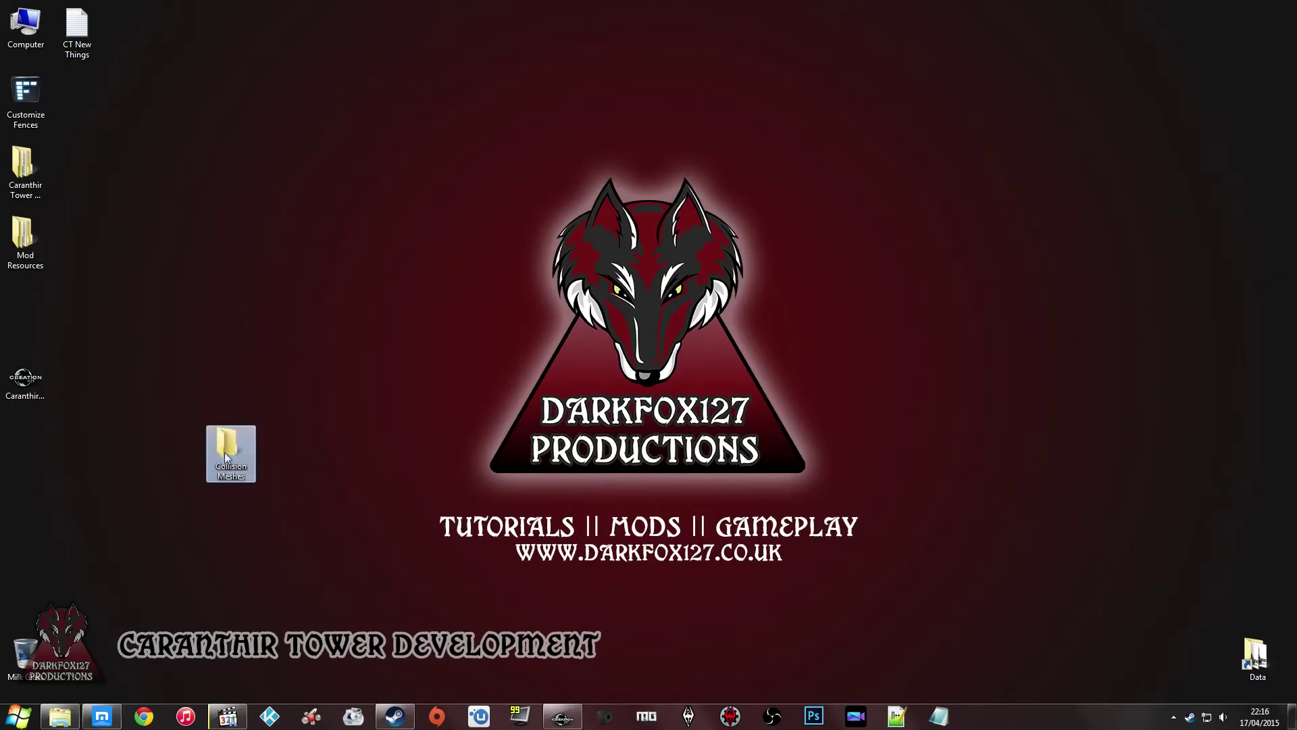
double_click(225, 457)
right_click(569, 416)
click(612, 530)
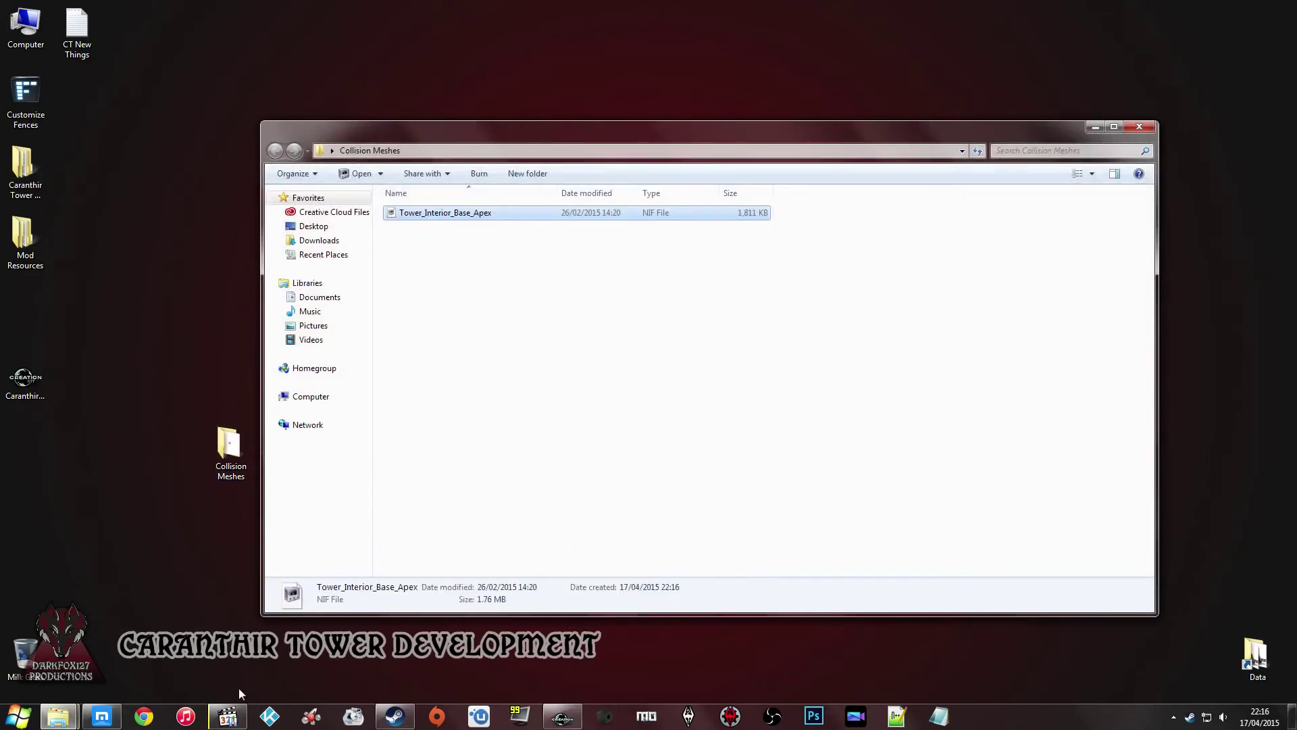
- Return to the Creation Kit and open the base object of the wooden floor beside the seating to check its model path
click(70, 713)
click(76, 645)
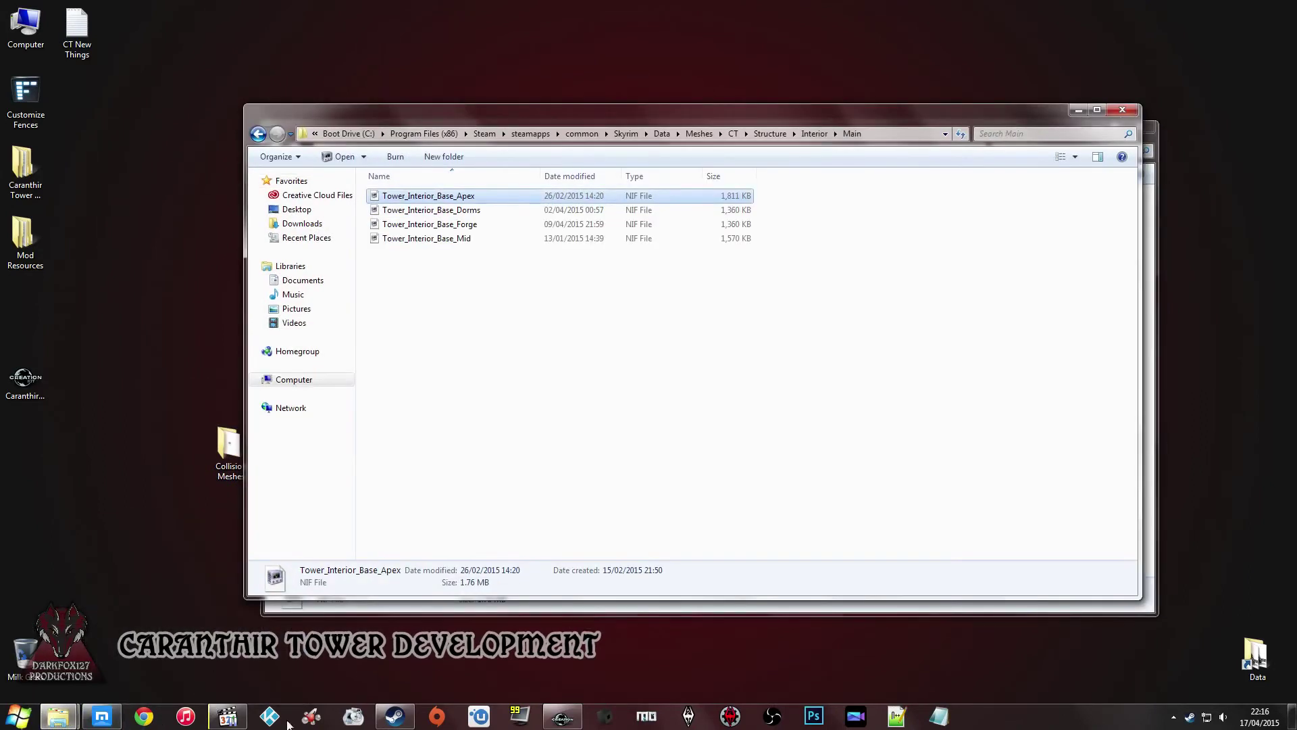
click(560, 718)
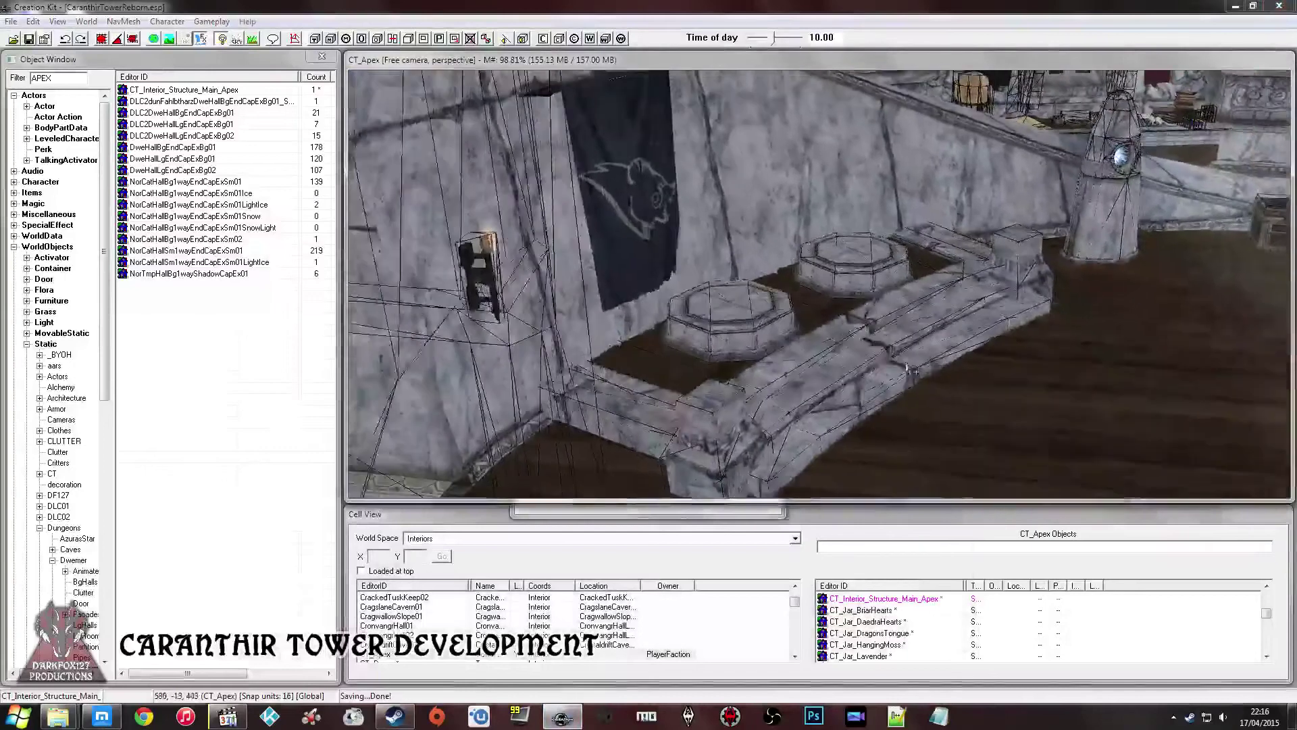
middle_drag(1090, 367, 947, 328)
click(1034, 362)
key(1)
key(1)
key(1)
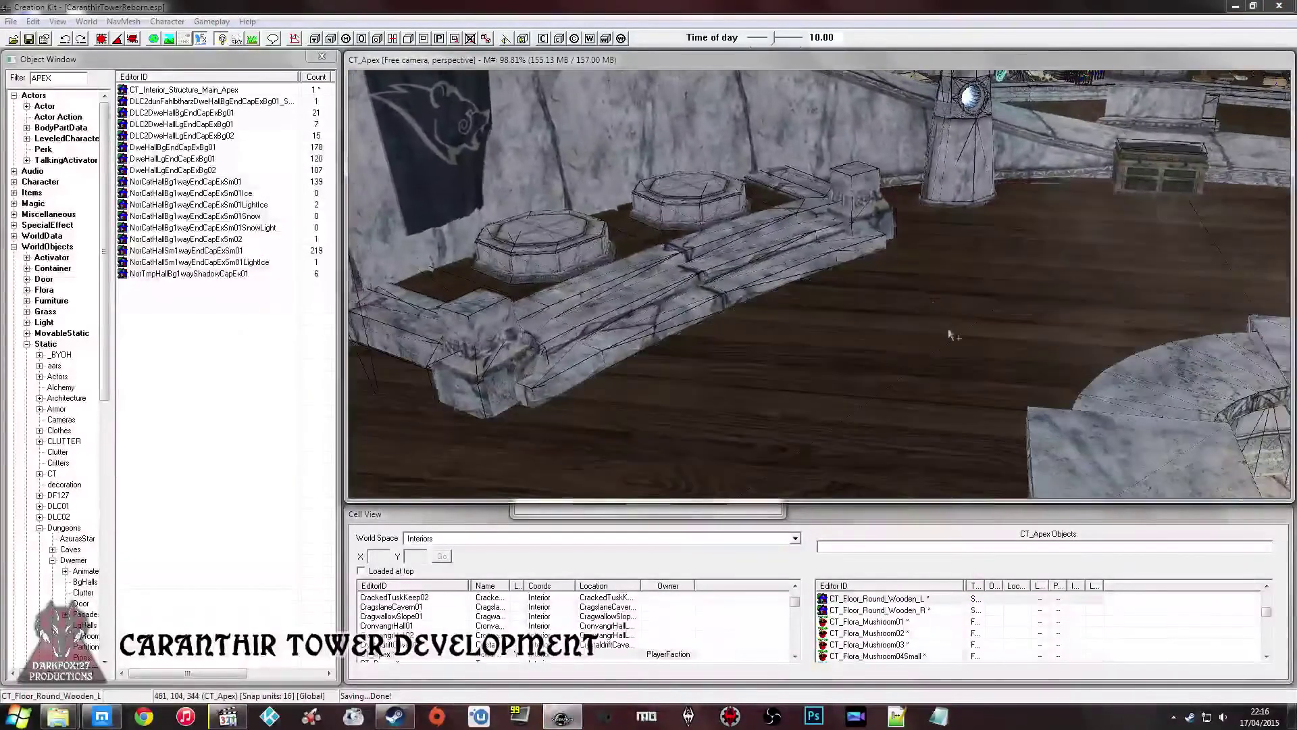
double_click(909, 304)
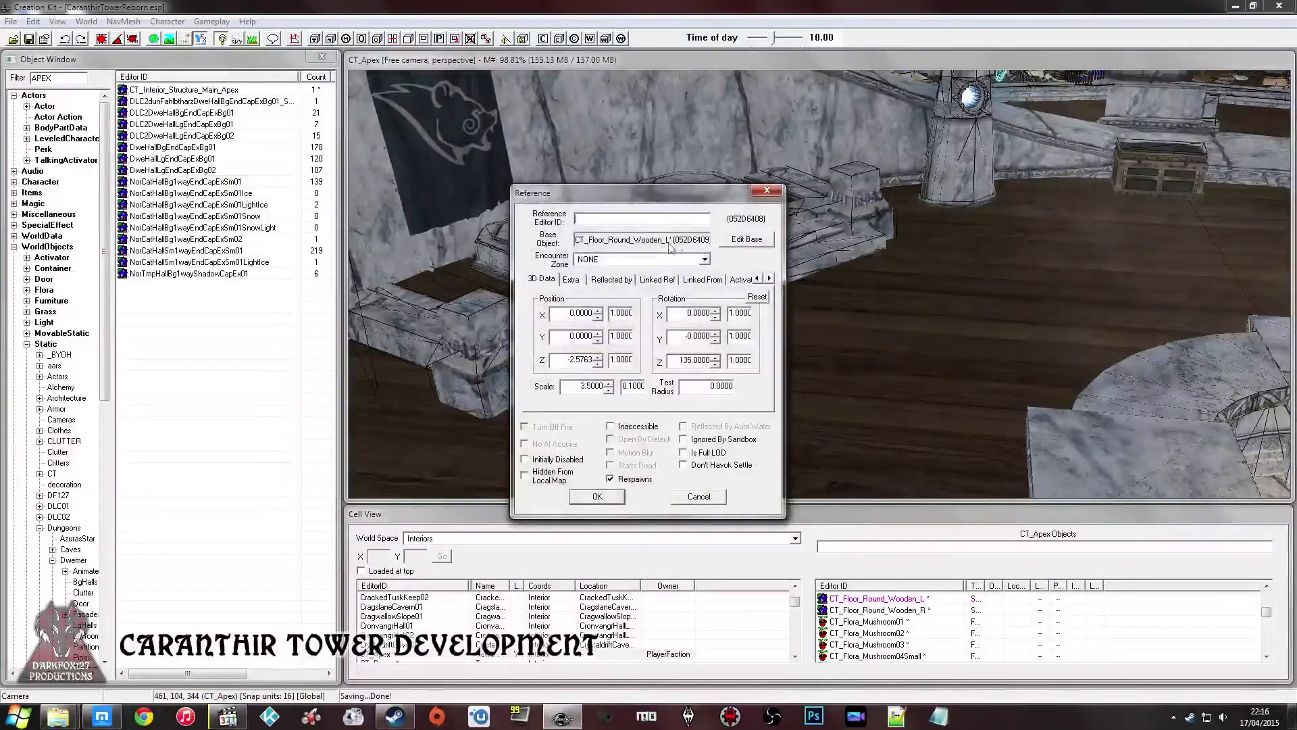
click(747, 239)
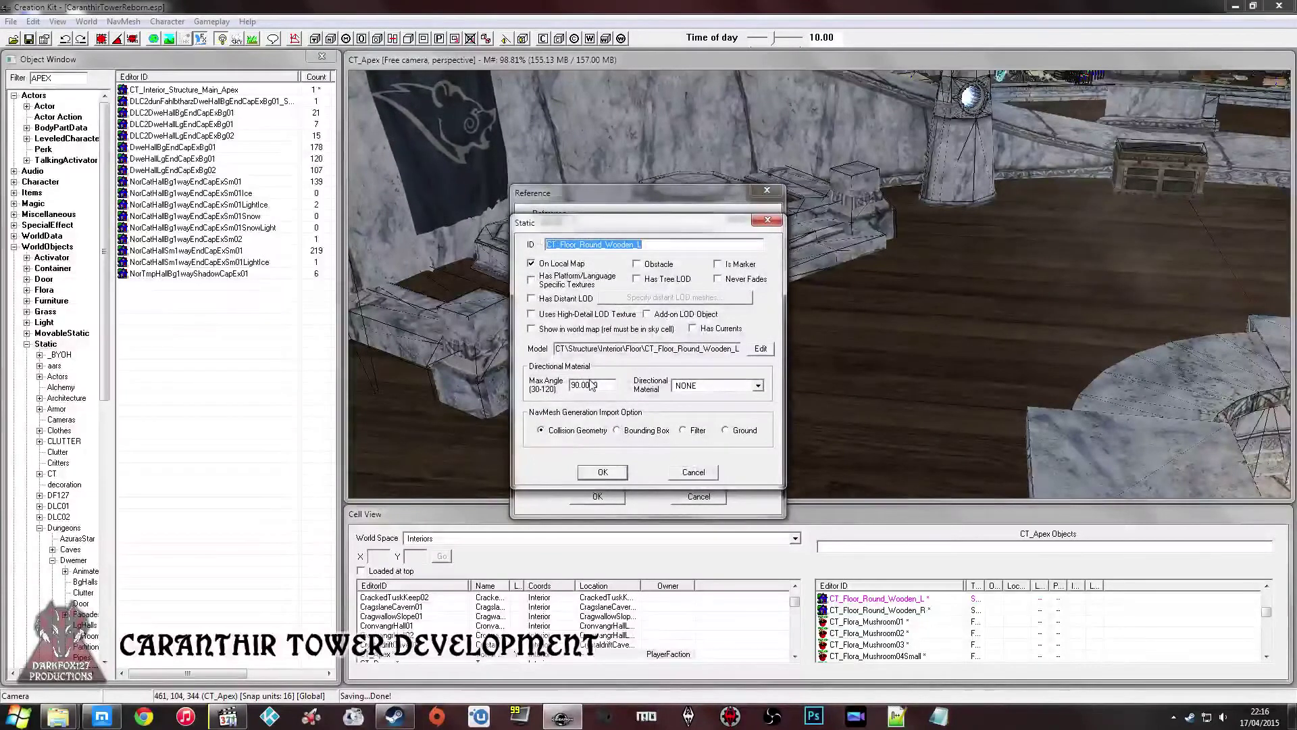
- Bring up both Explorer windows, offset the Collision Meshes window, and open the Interior\Floor meshes folder in the other one
click(58, 716)
click(85, 642)
click(58, 716)
click(240, 642)
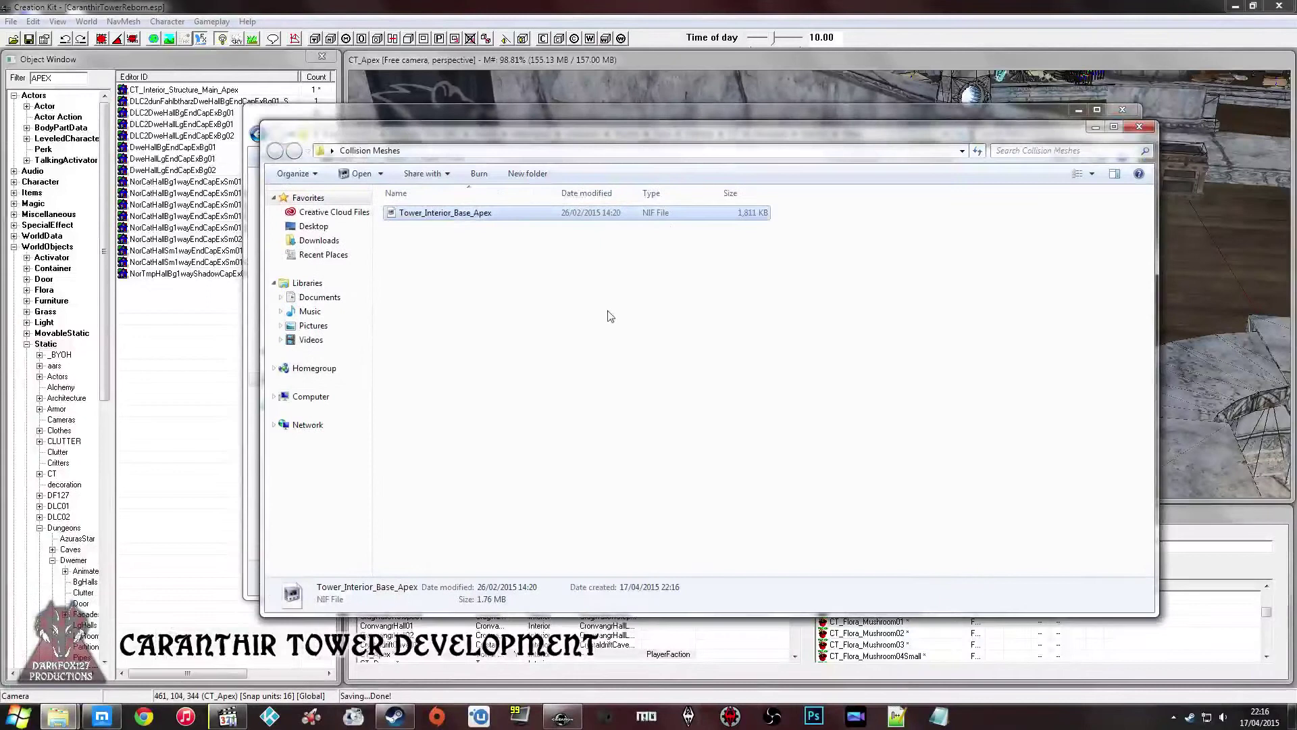
drag(725, 150, 791, 214)
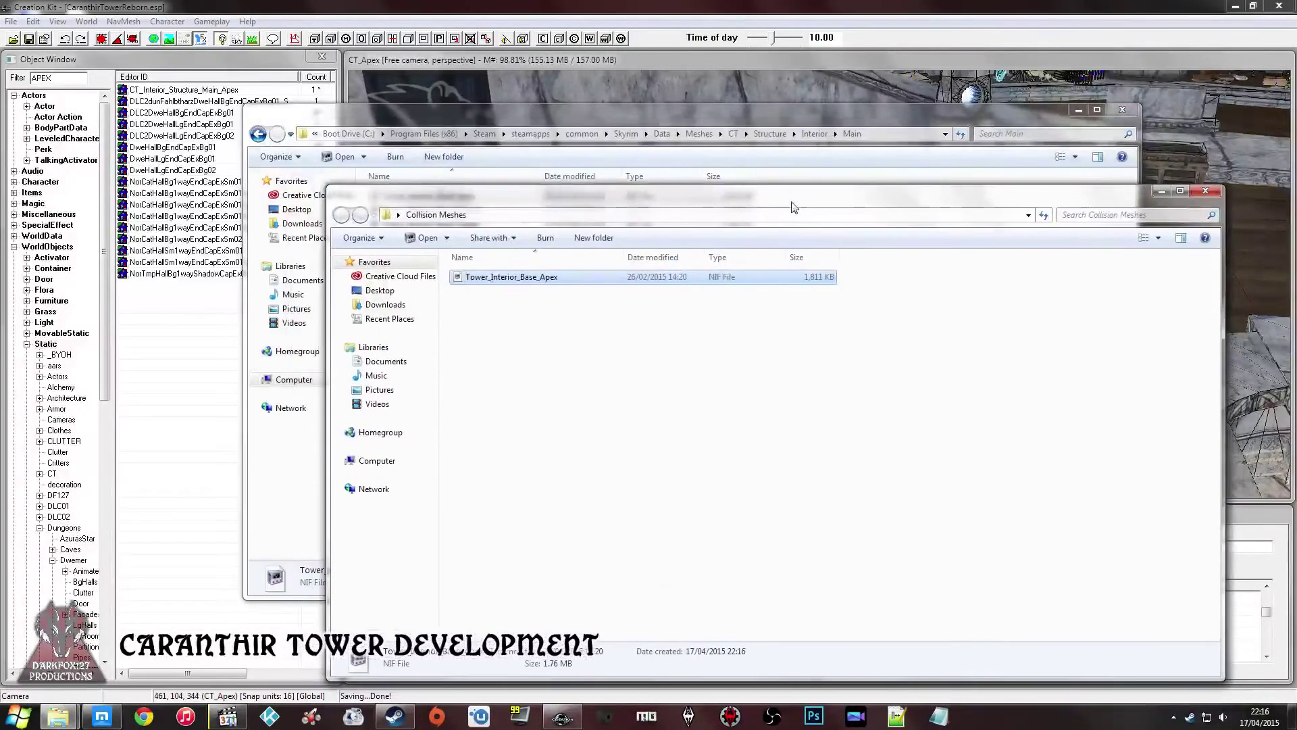
click(814, 117)
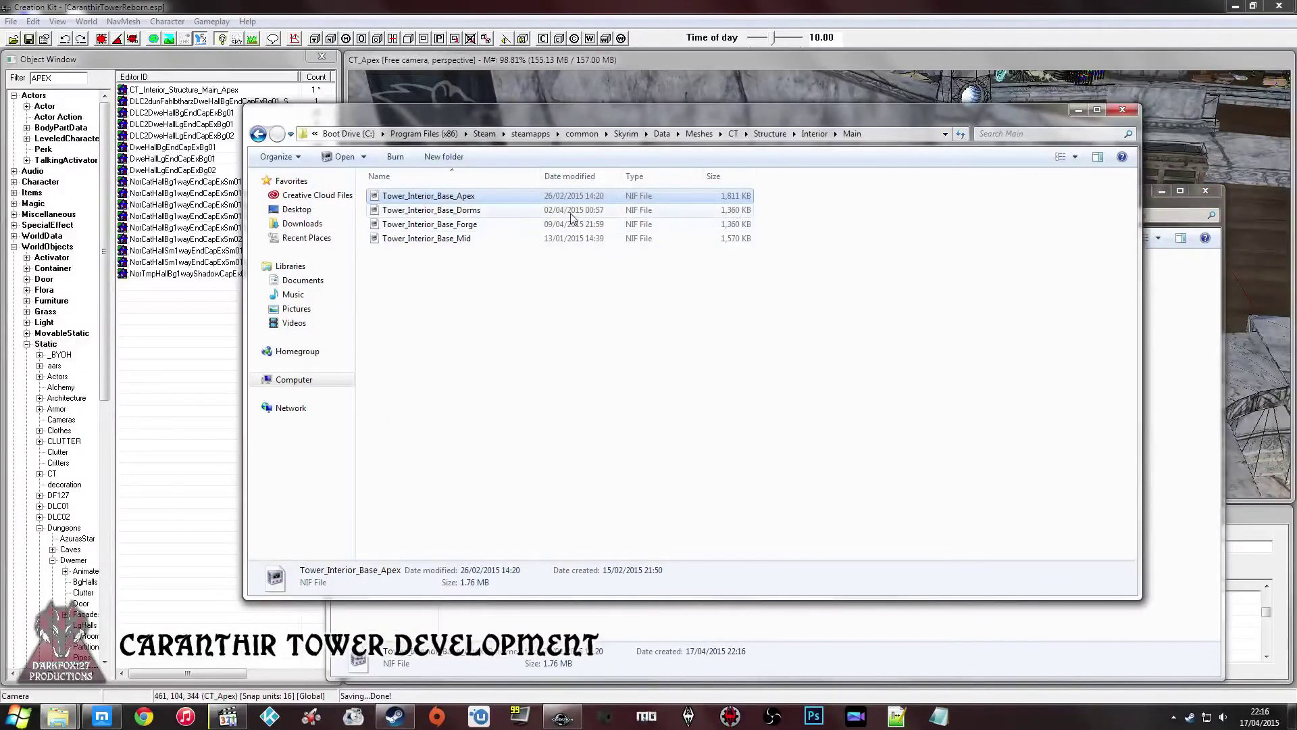
click(534, 212)
click(1190, 360)
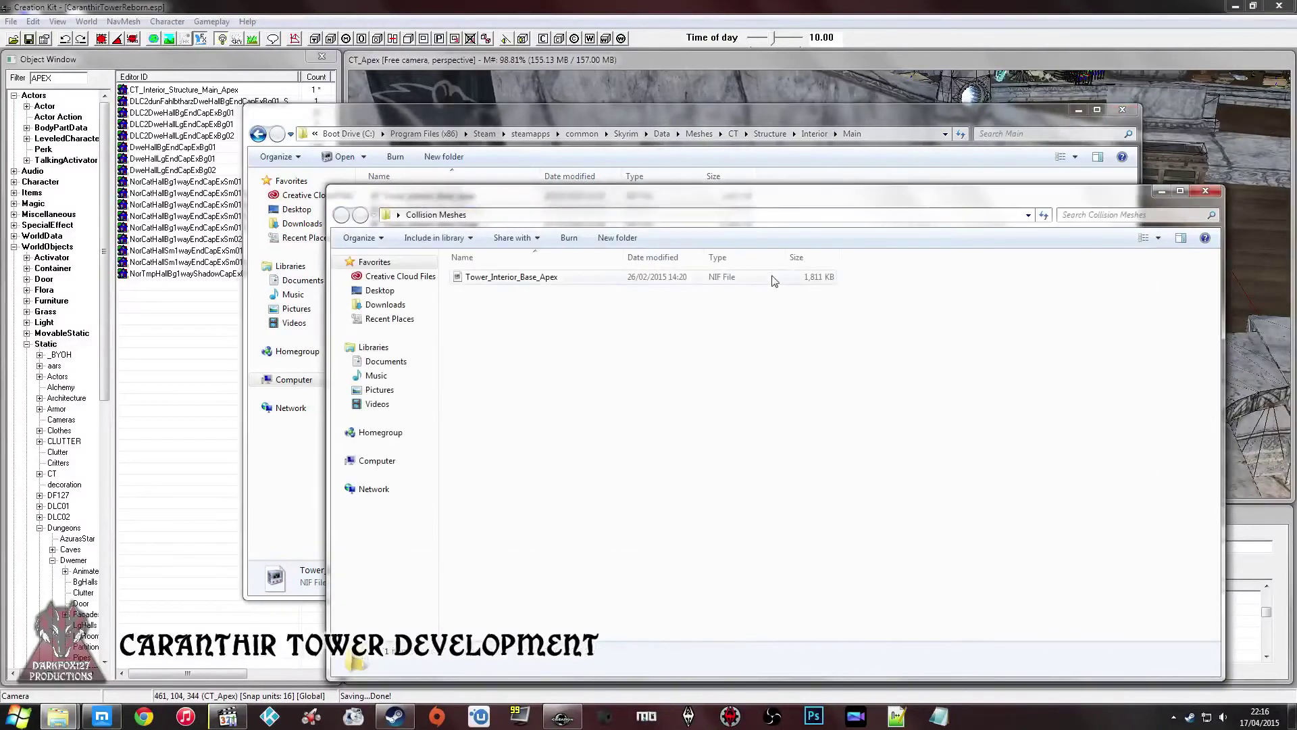
click(700, 156)
click(814, 133)
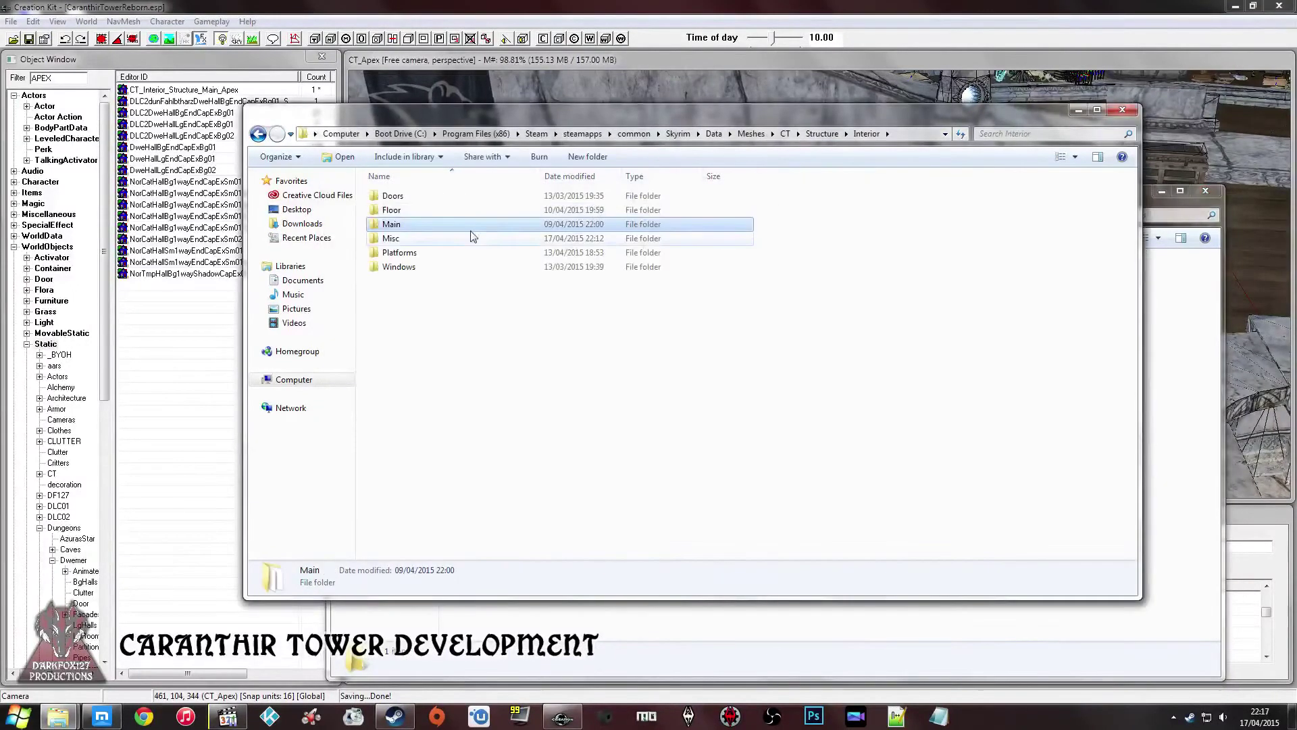
double_click(426, 215)
- Copy CT_Floor_Round_Wooden_L and CT_Floor_Round_Wooden_R from the Floor folder into the Collision Meshes folder
click(464, 212)
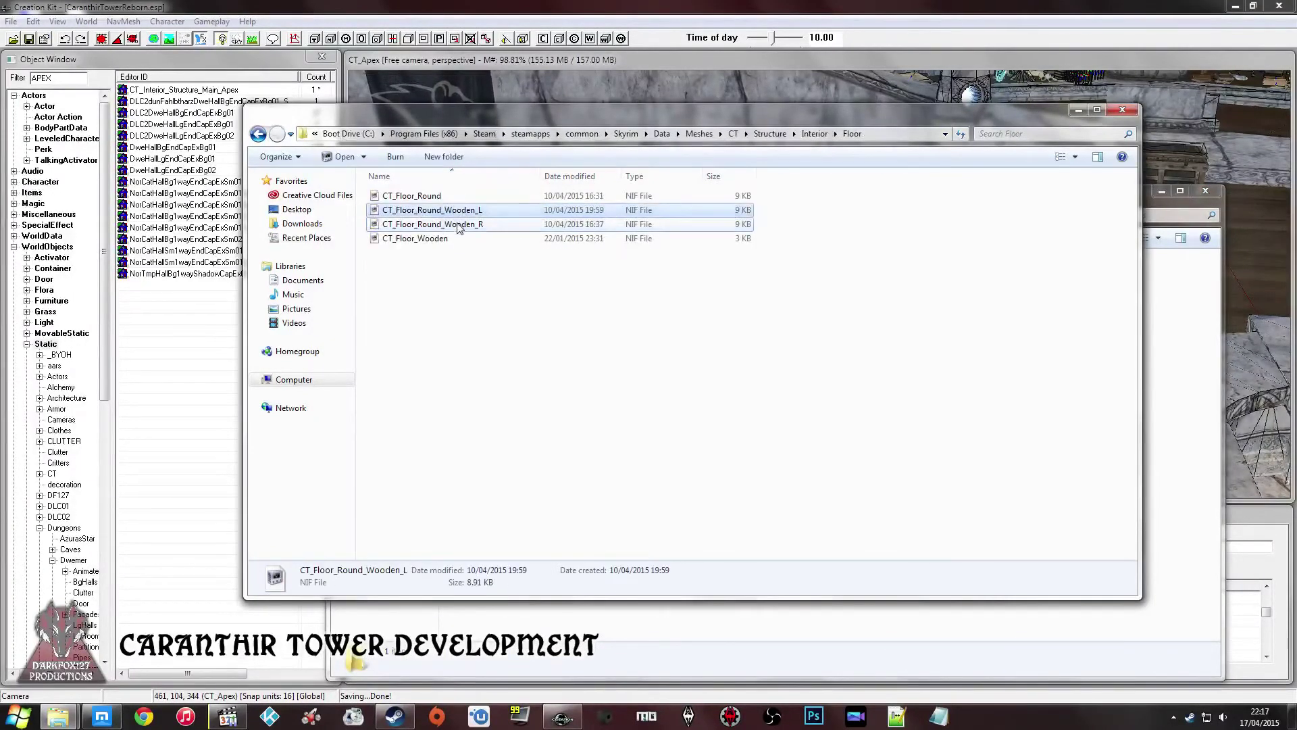
ctrl+click(457, 223)
right_click(457, 223)
click(490, 317)
click(1163, 354)
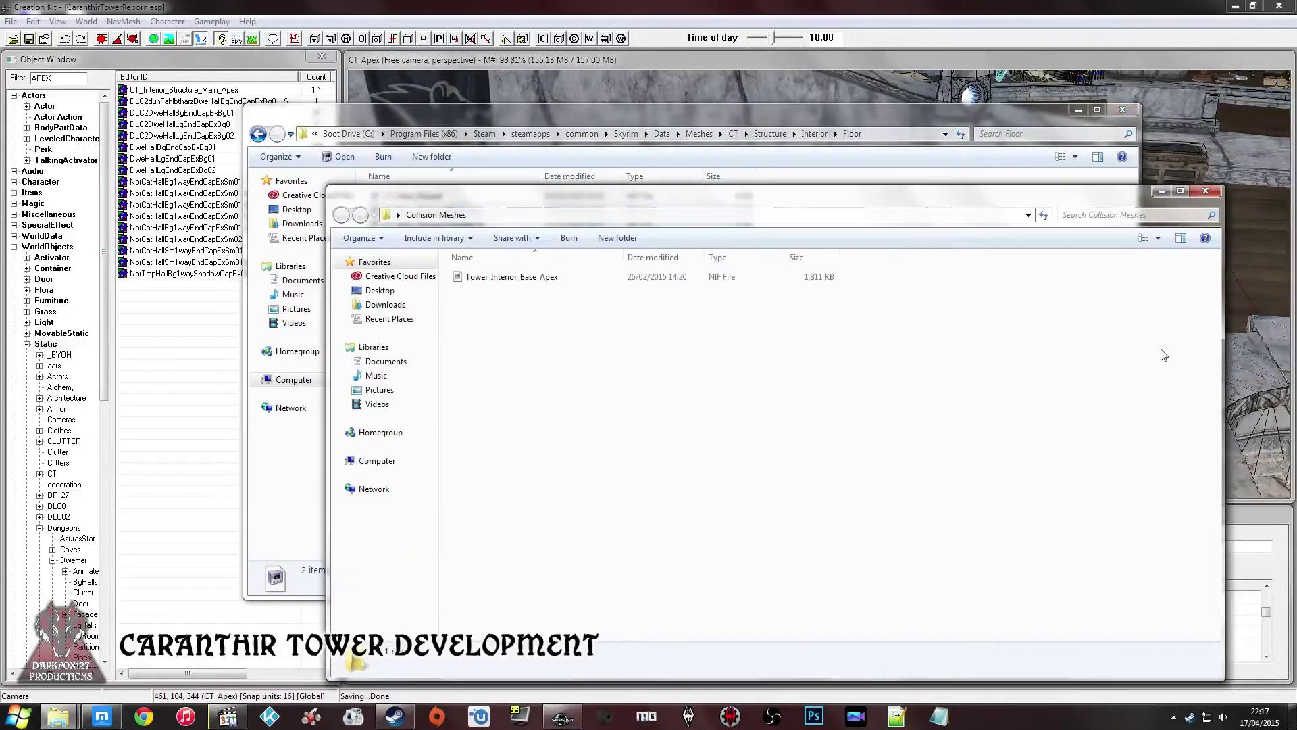
right_click(545, 348)
click(580, 451)
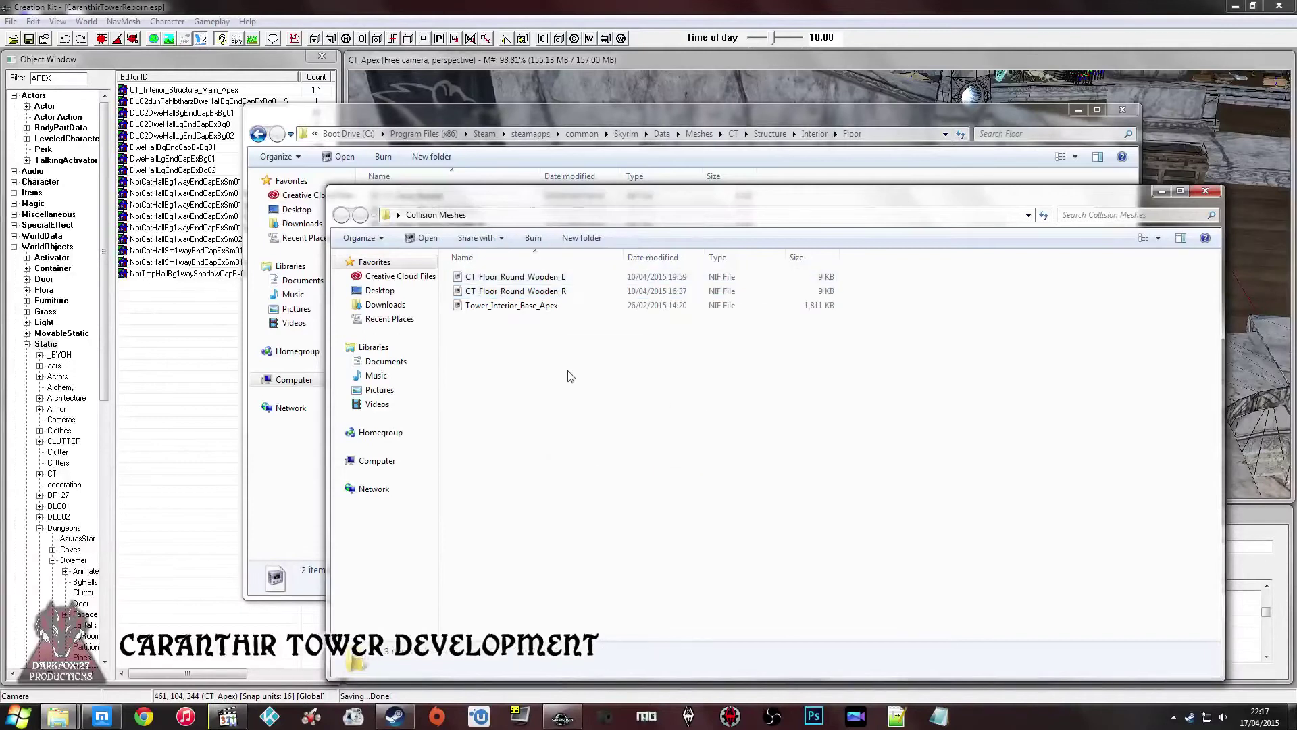
- Close the Collision Meshes and Floor folder windows to return to the Creation Kit
click(568, 278)
click(563, 331)
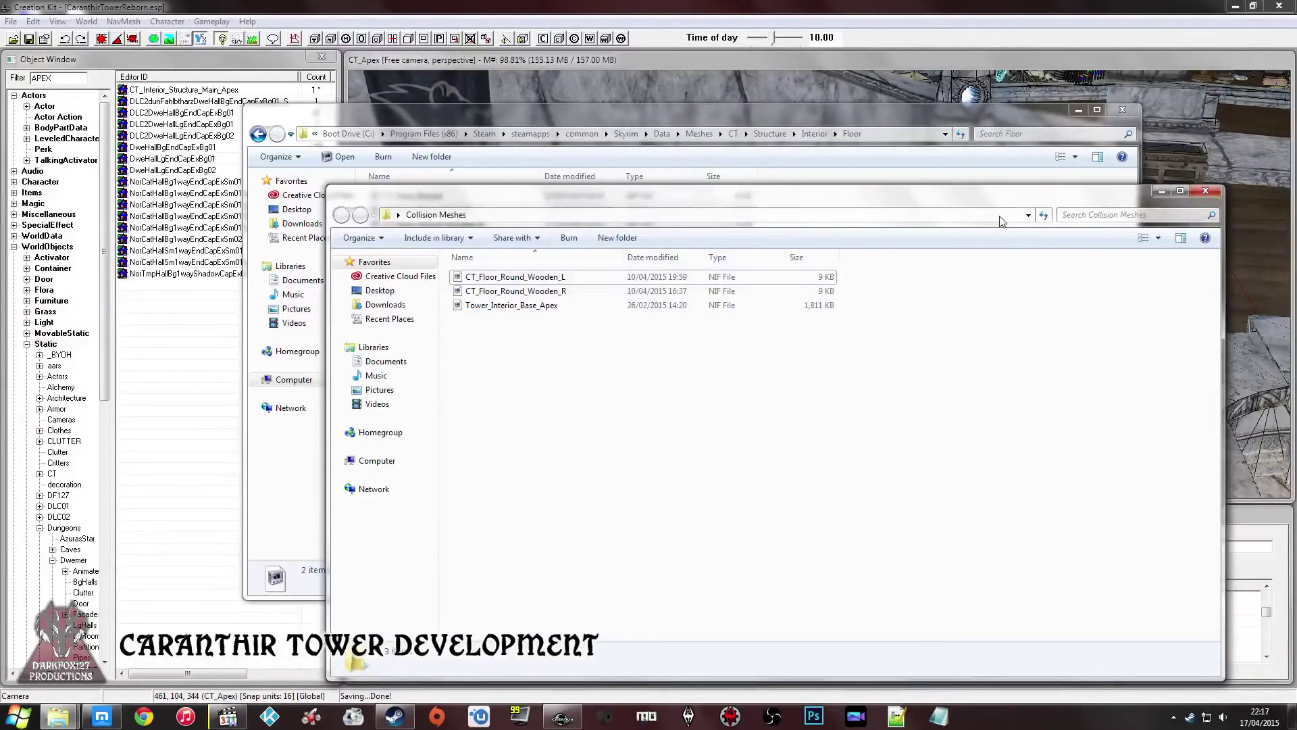
click(1194, 192)
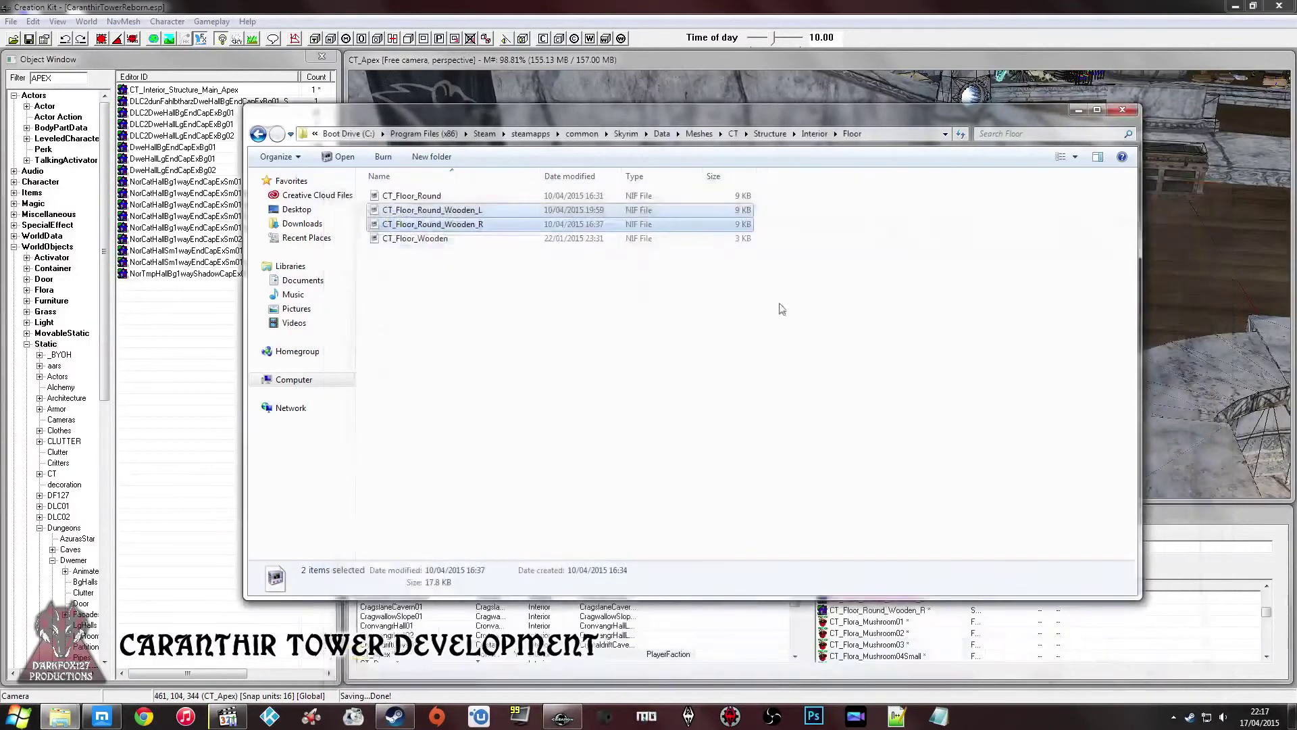
click(1118, 113)
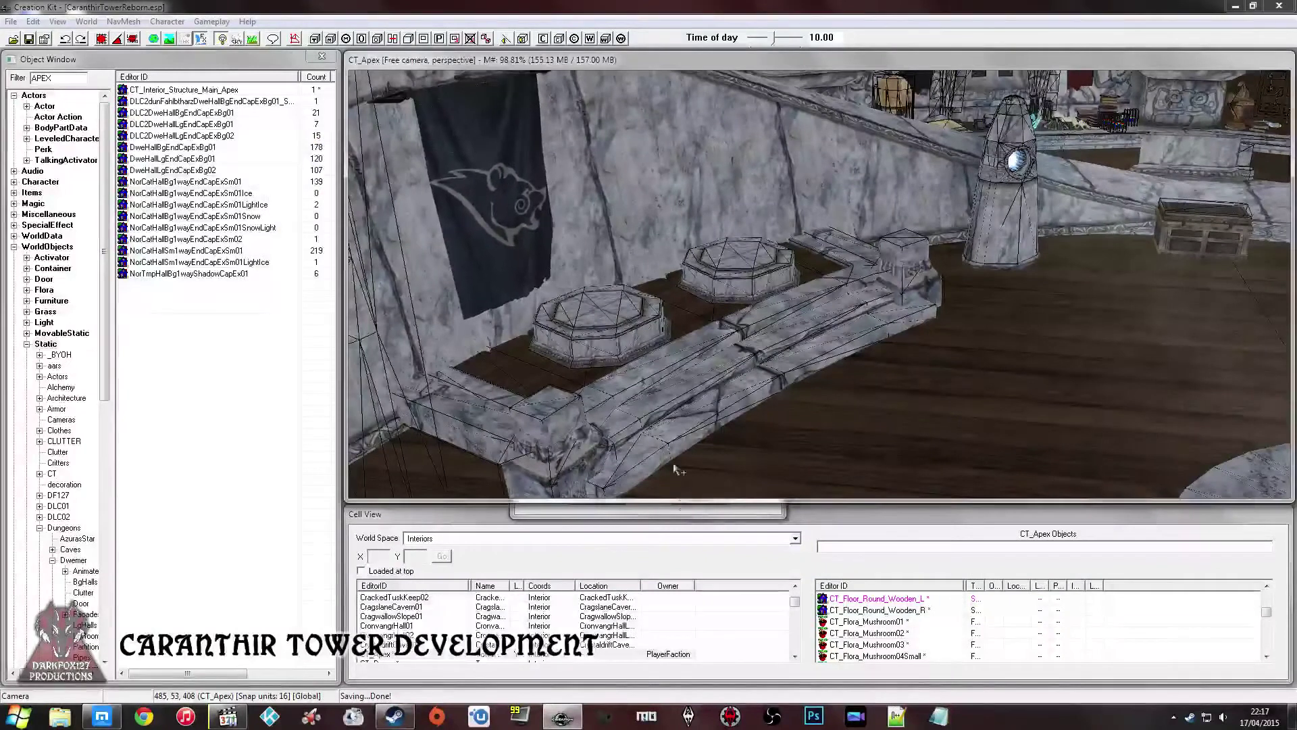
- Try to save the plugin, and cancel the open Static dialogs for CT_Interior_Structure_Main_Apex and CT_Floor_Round_Wooden_L
click(668, 508)
click(764, 191)
middle_drag(612, 269, 649, 269)
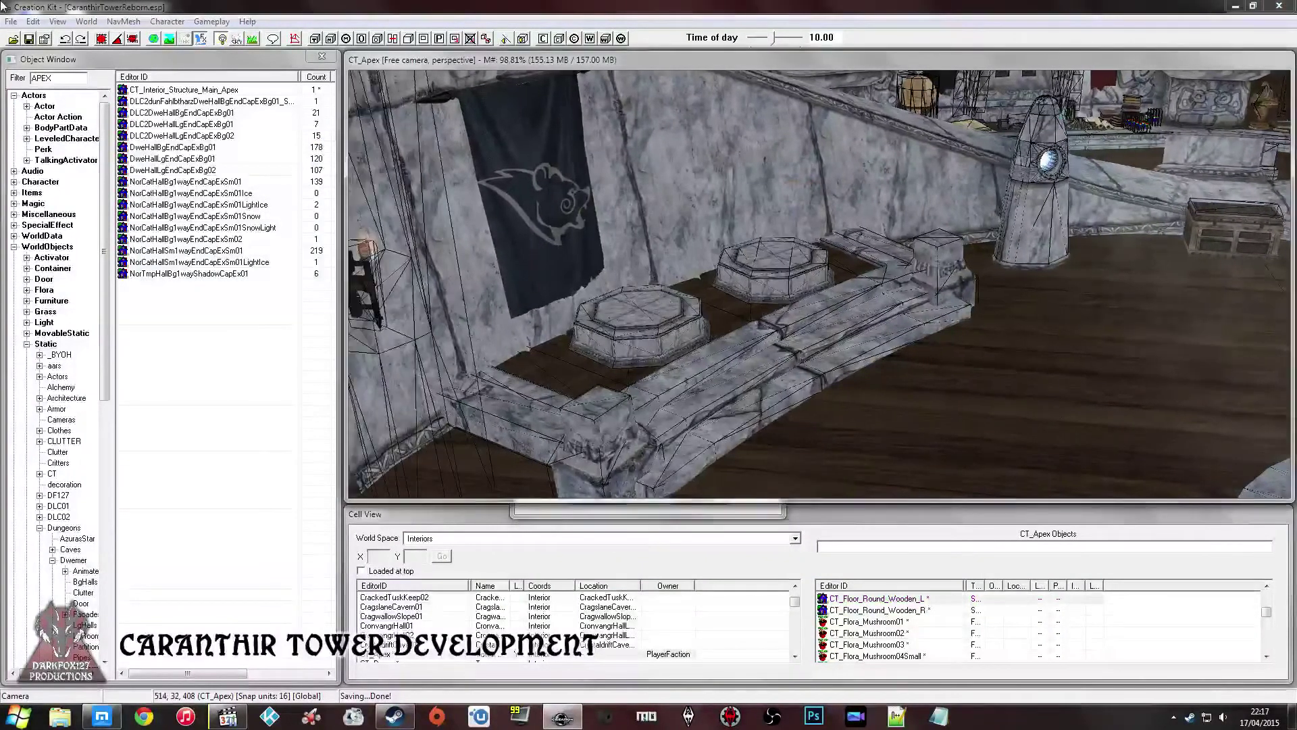
click(612, 512)
click(710, 494)
middle_drag(675, 380, 653, 362)
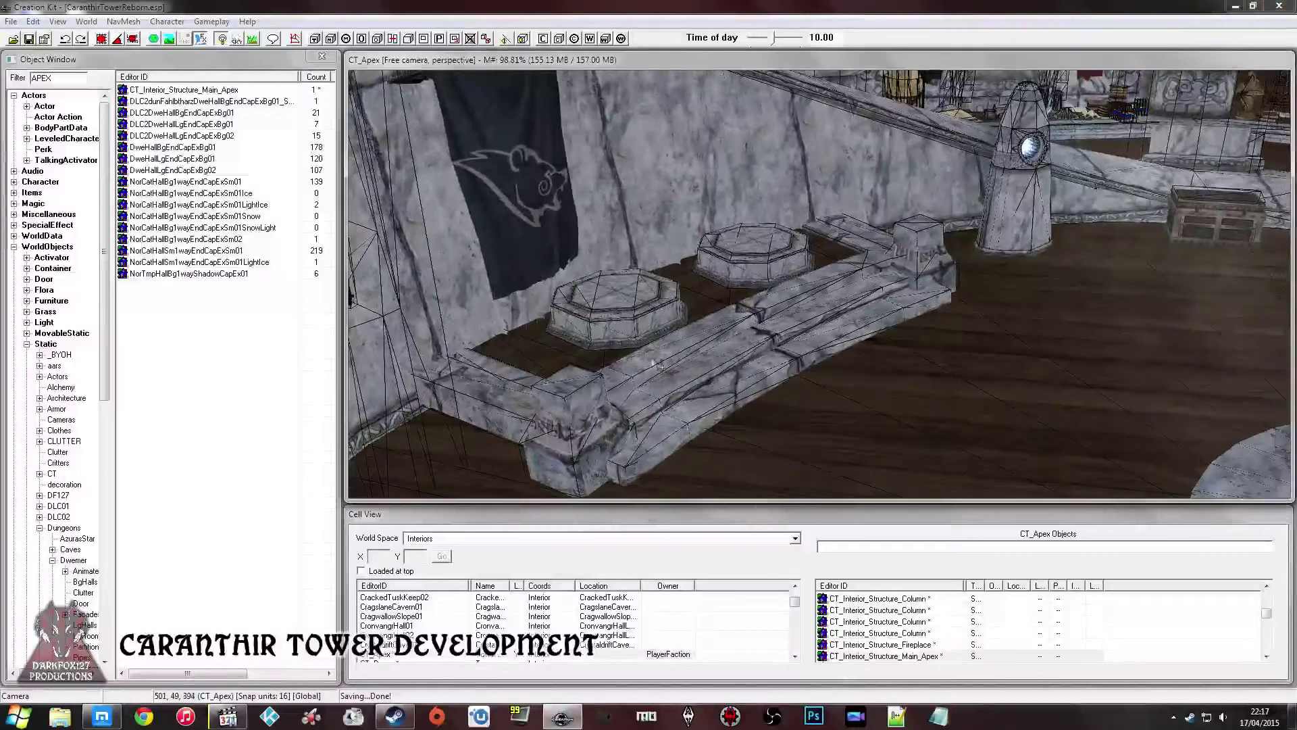
click(28, 38)
click(734, 399)
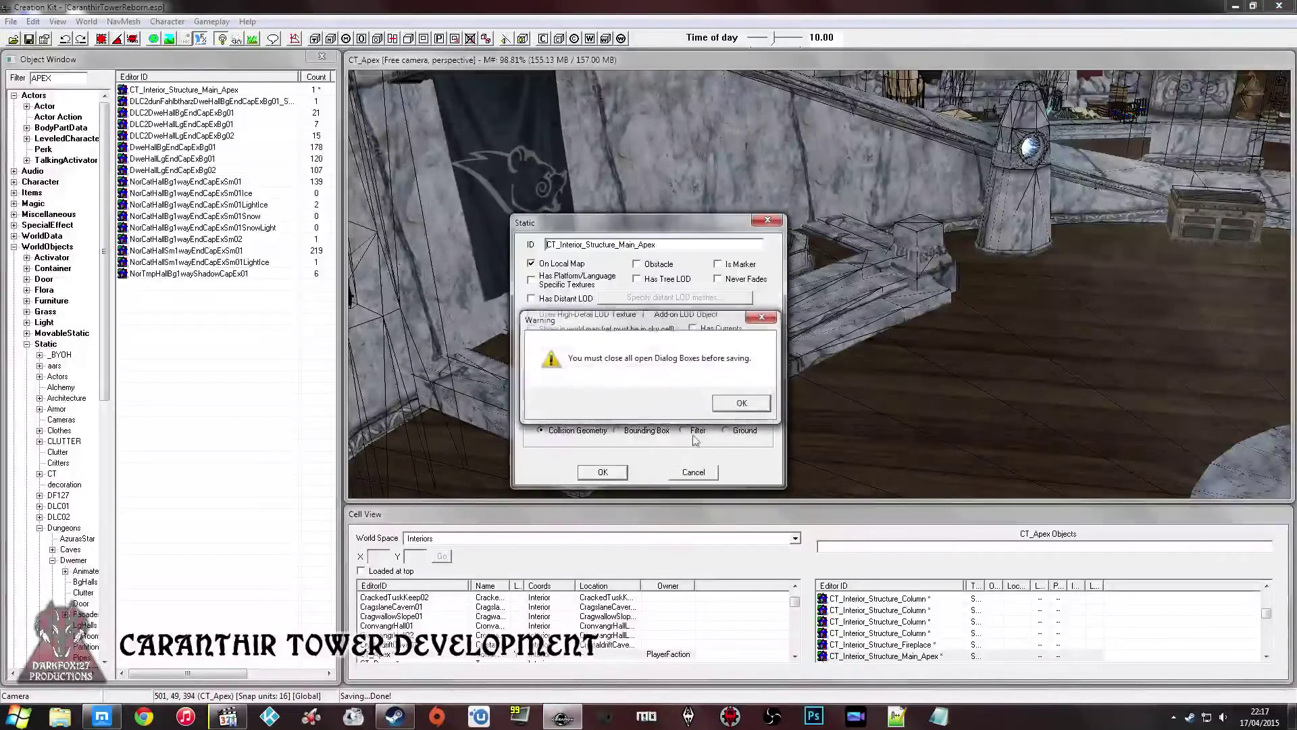
click(692, 472)
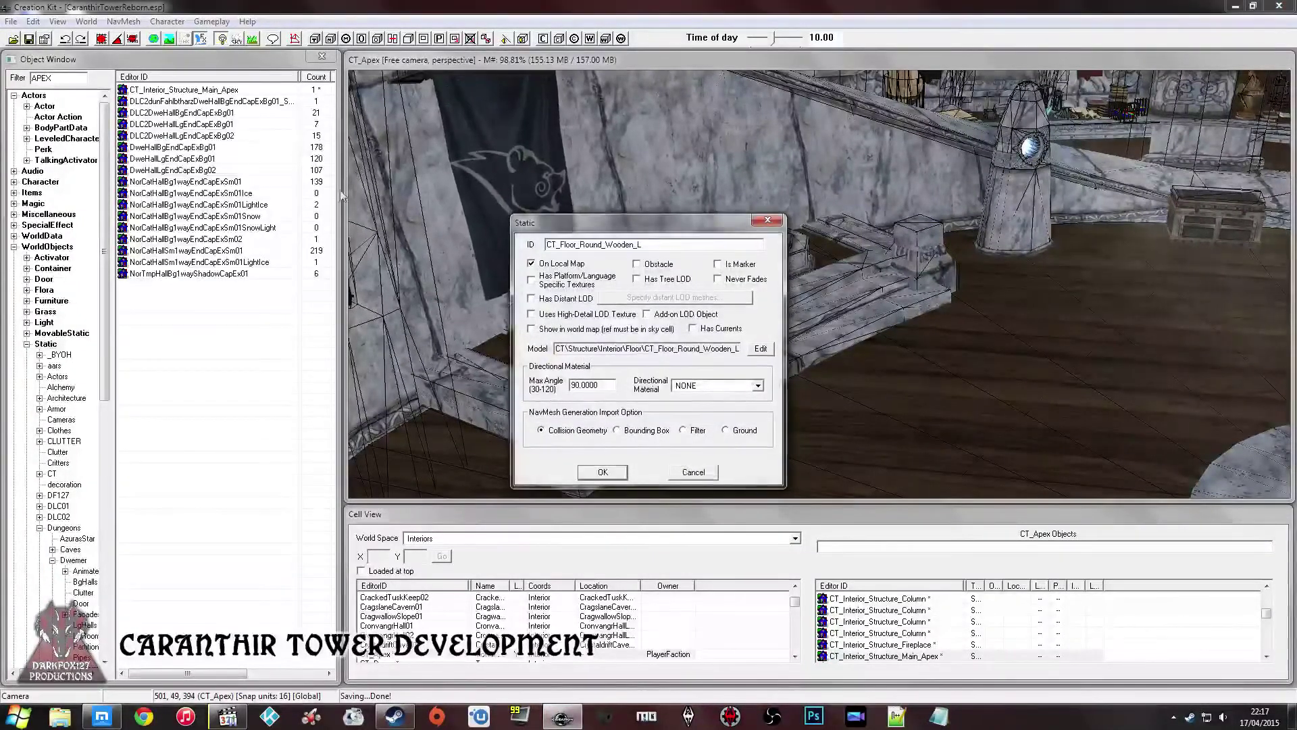
click(693, 472)
- Turn off the wireframe overlay in the CT_Apex view and save the plugin
scroll(665, 390, up, 3)
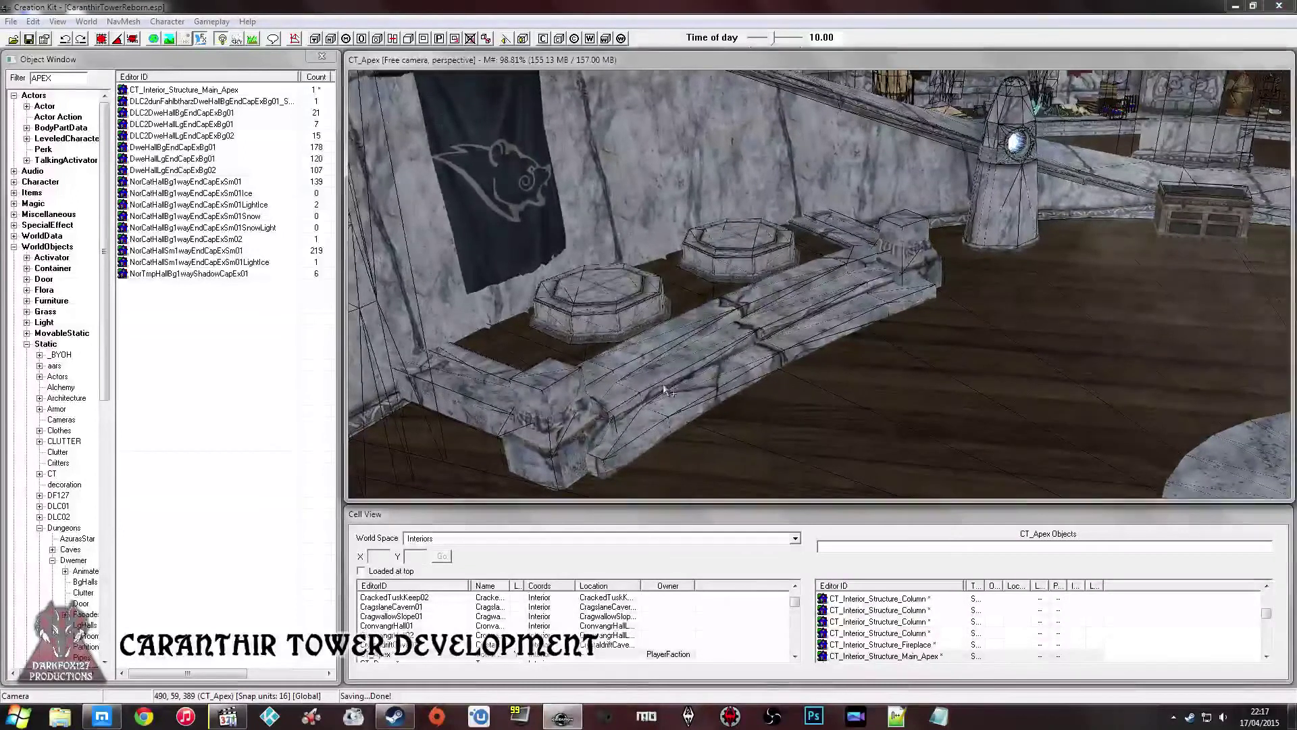
key(F4)
click(28, 38)
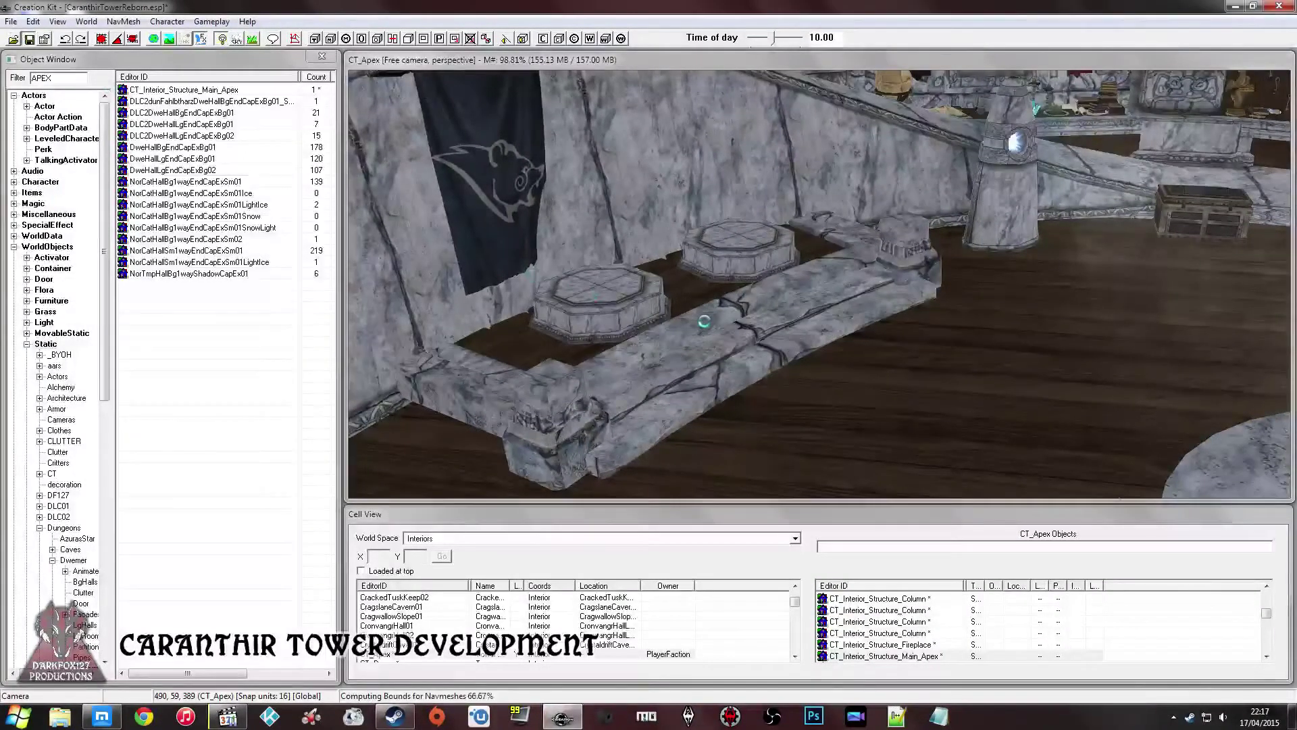
- Select the nearer octagonal trophy stand behind the stone seating, beside the banner
middle_drag(704, 321, 733, 314)
click(644, 296)
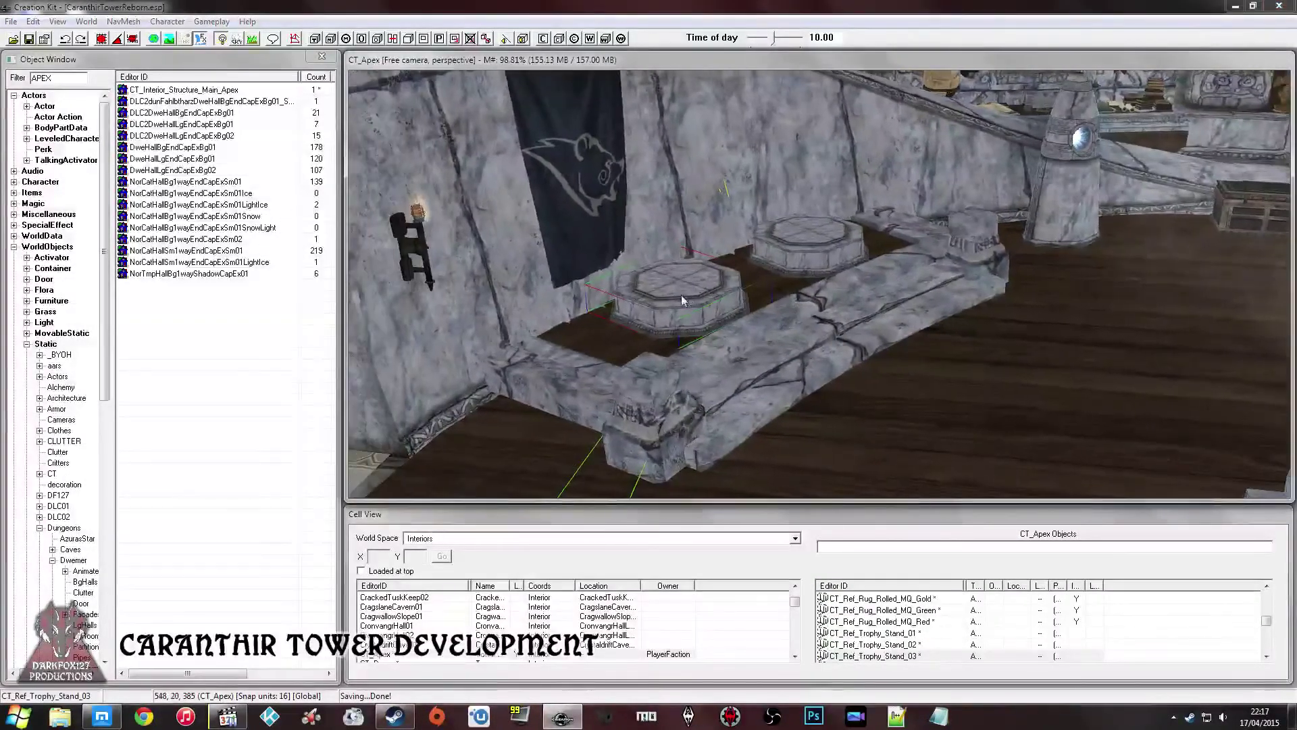